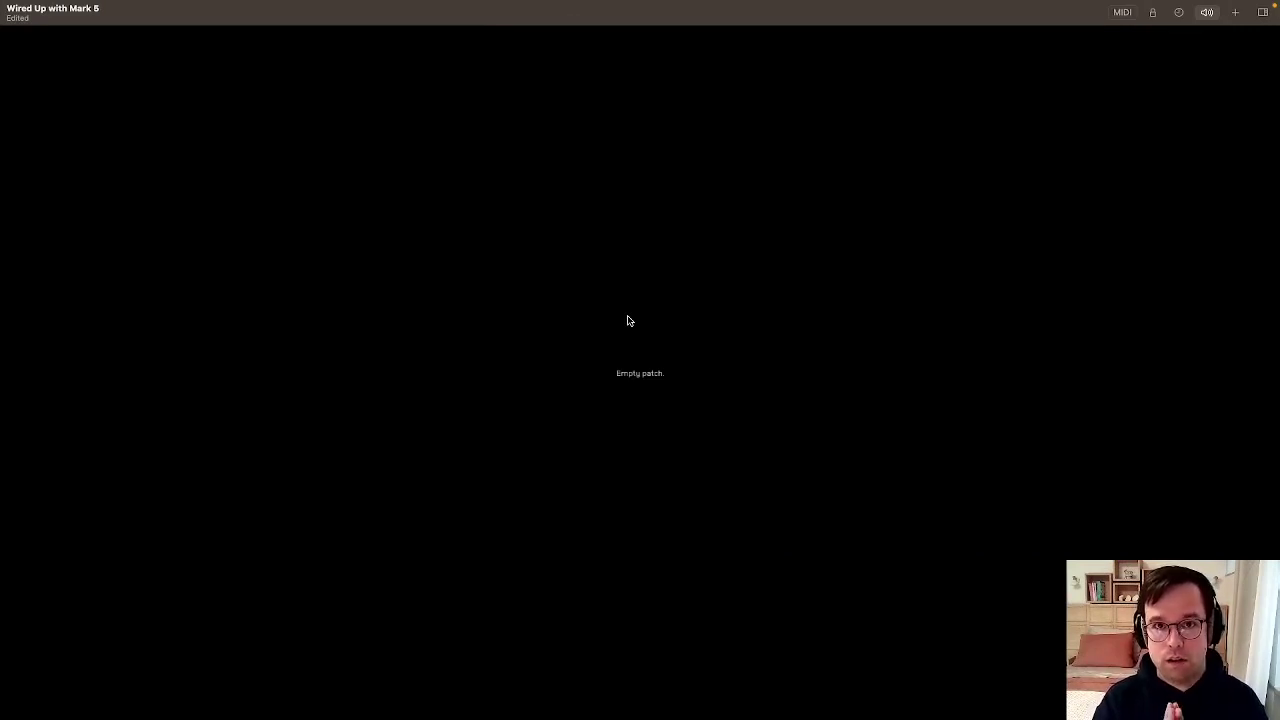
Add a low-pass filter node from the DSP category to the empty patch
right_click(608, 352)
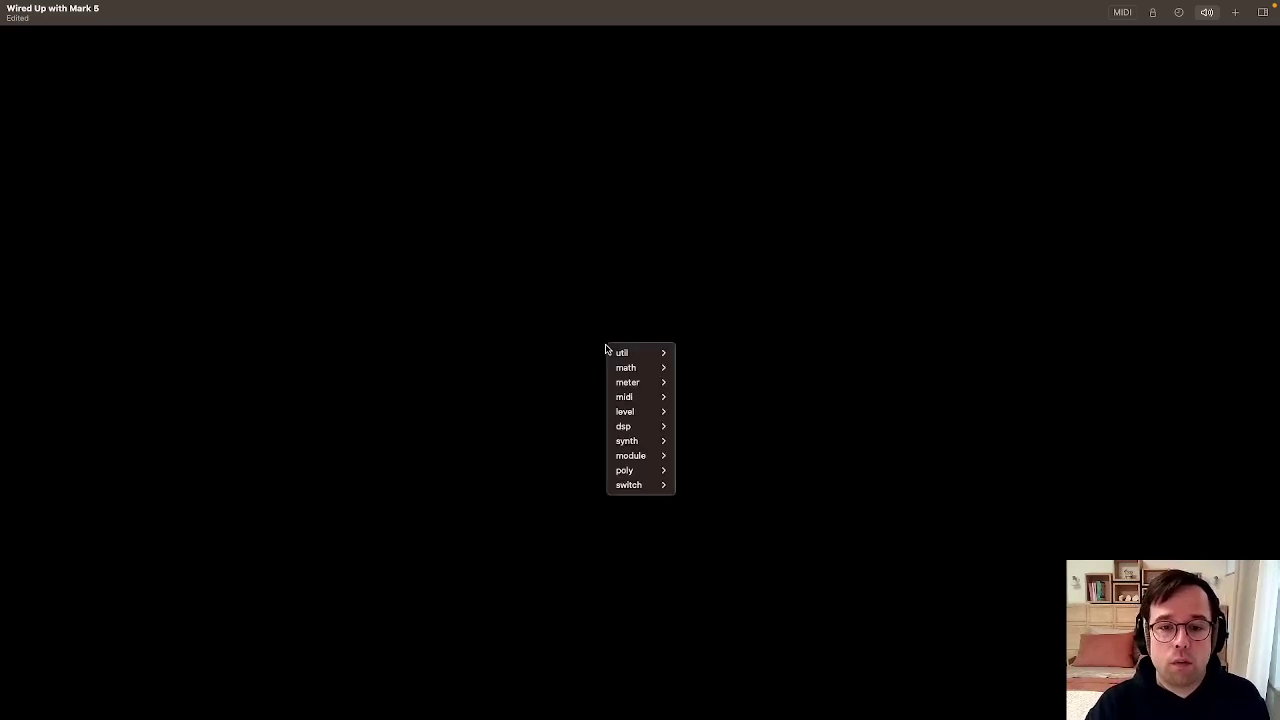
mouse_move(630, 429)
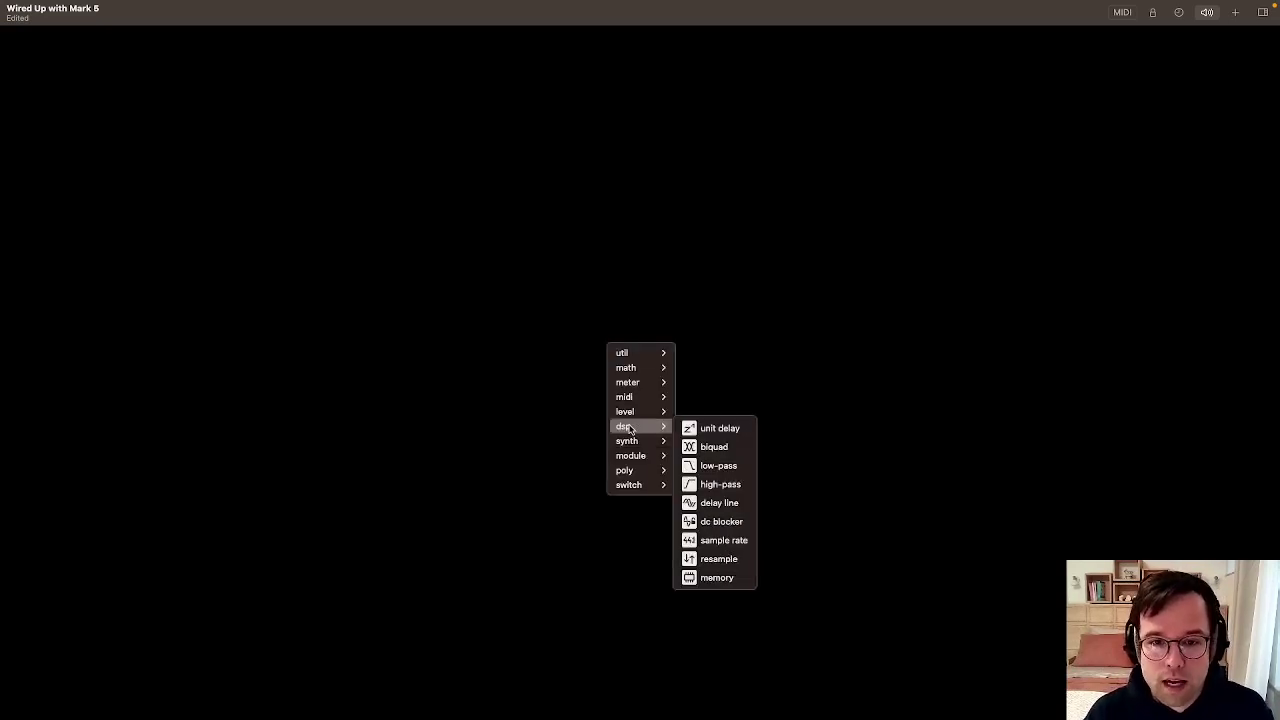
left_click(718, 465)
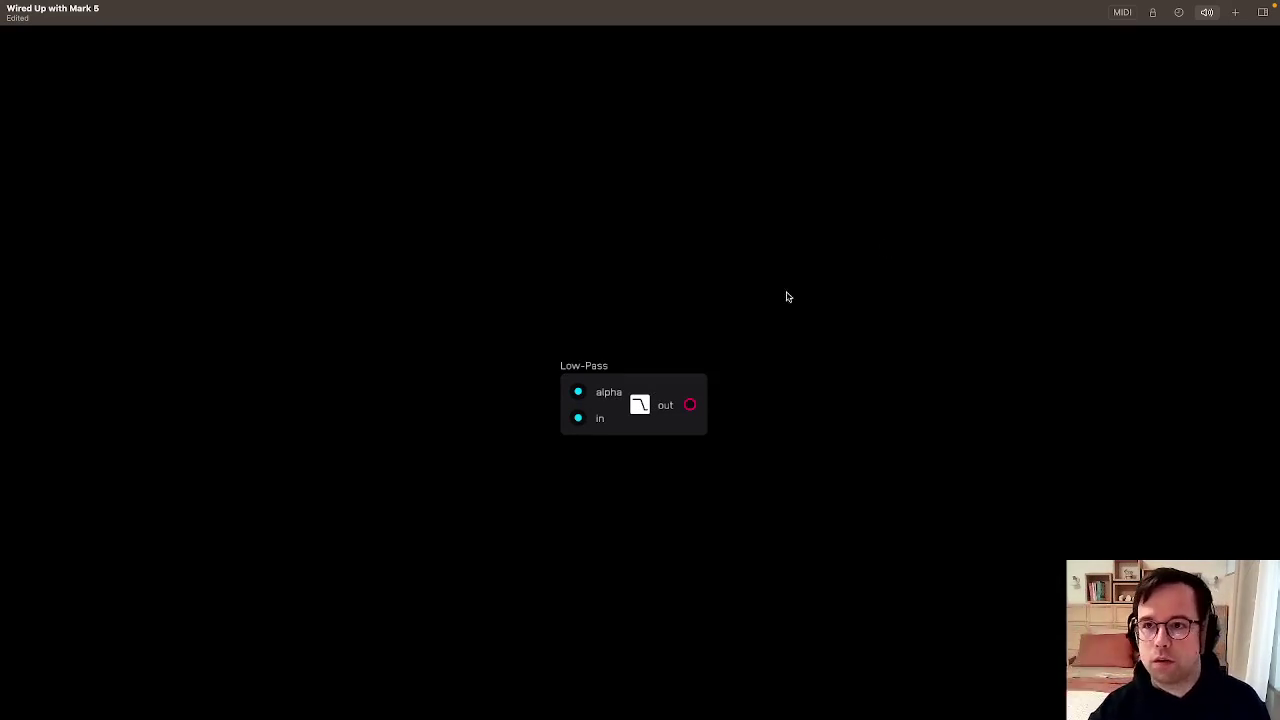
Find the VCO Tile in the user modules with the search "vco" and add it to the patch
left_click(1234, 13)
left_click(1012, 12)
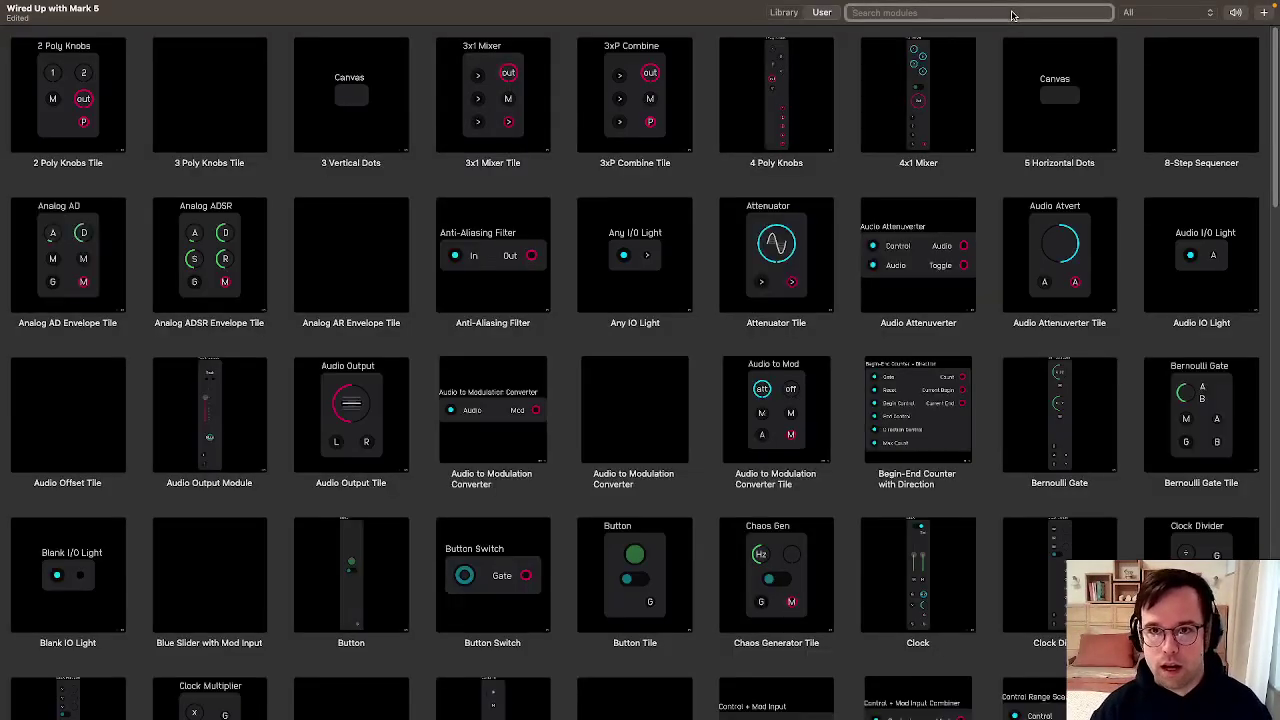
type("vco")
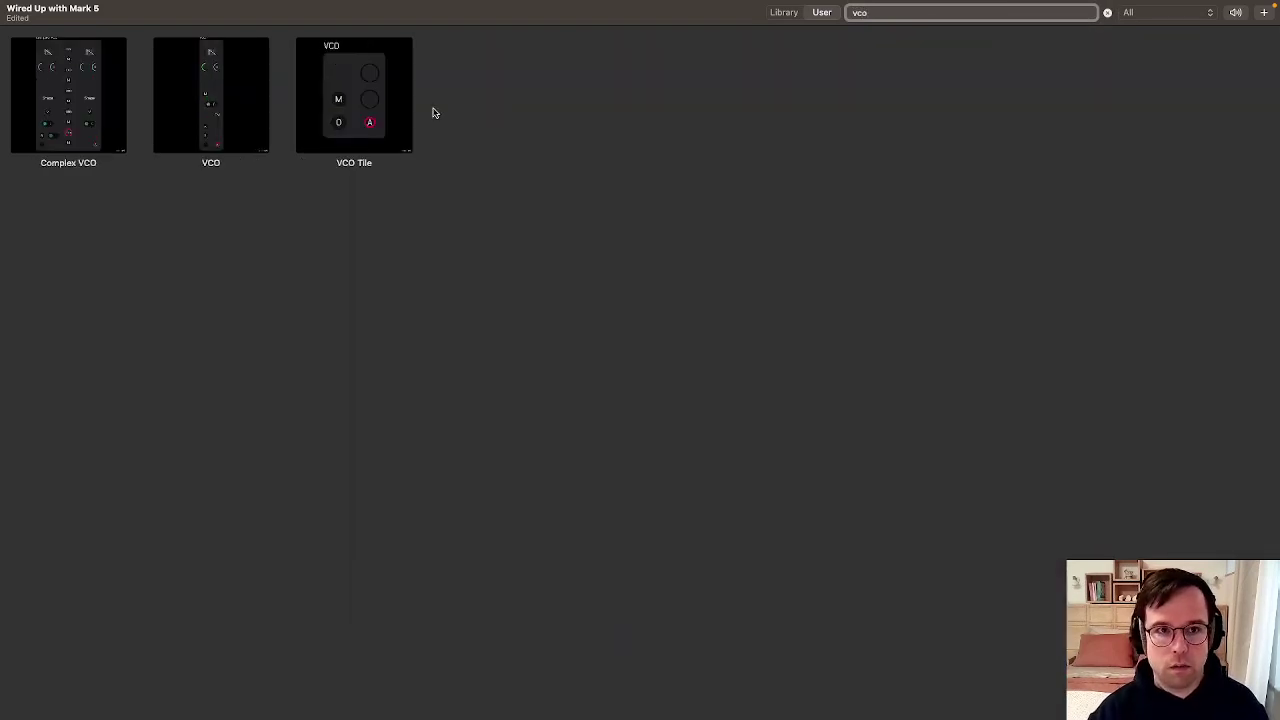
left_click(387, 98)
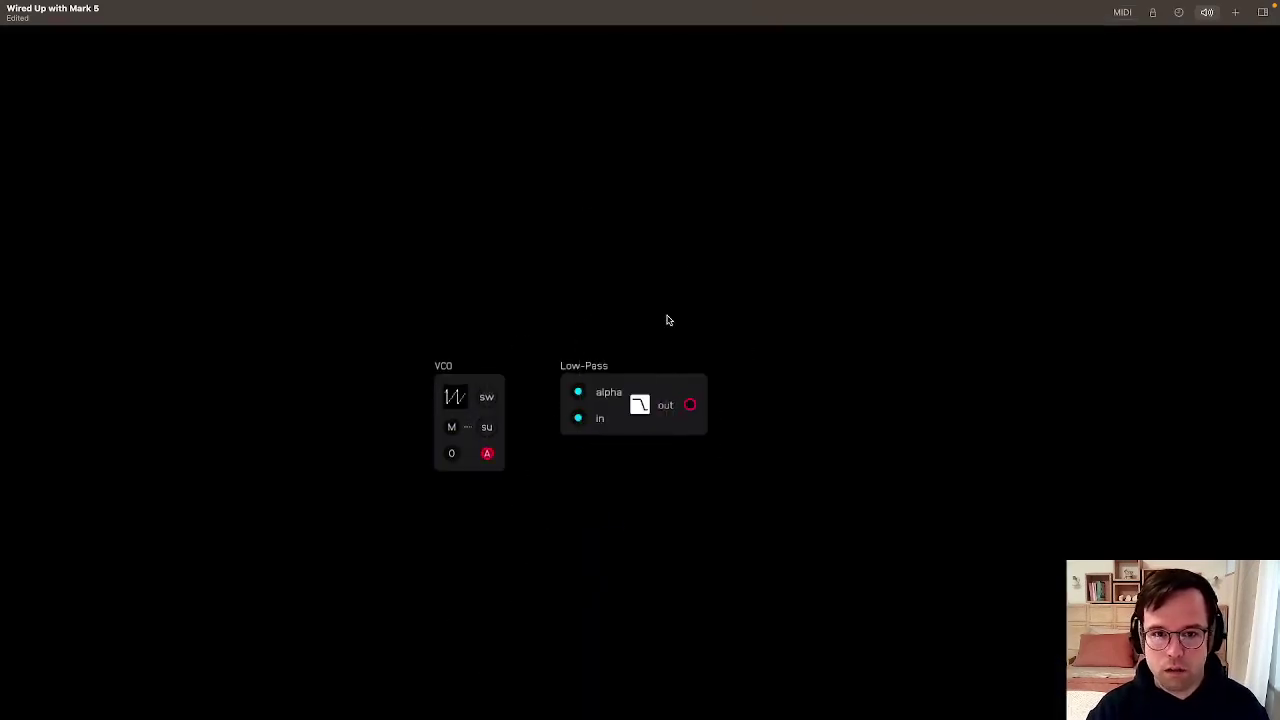
Search the user modules for "output", add the Audio Output Tile and position it on the low-pass node's output side
left_click(1235, 12)
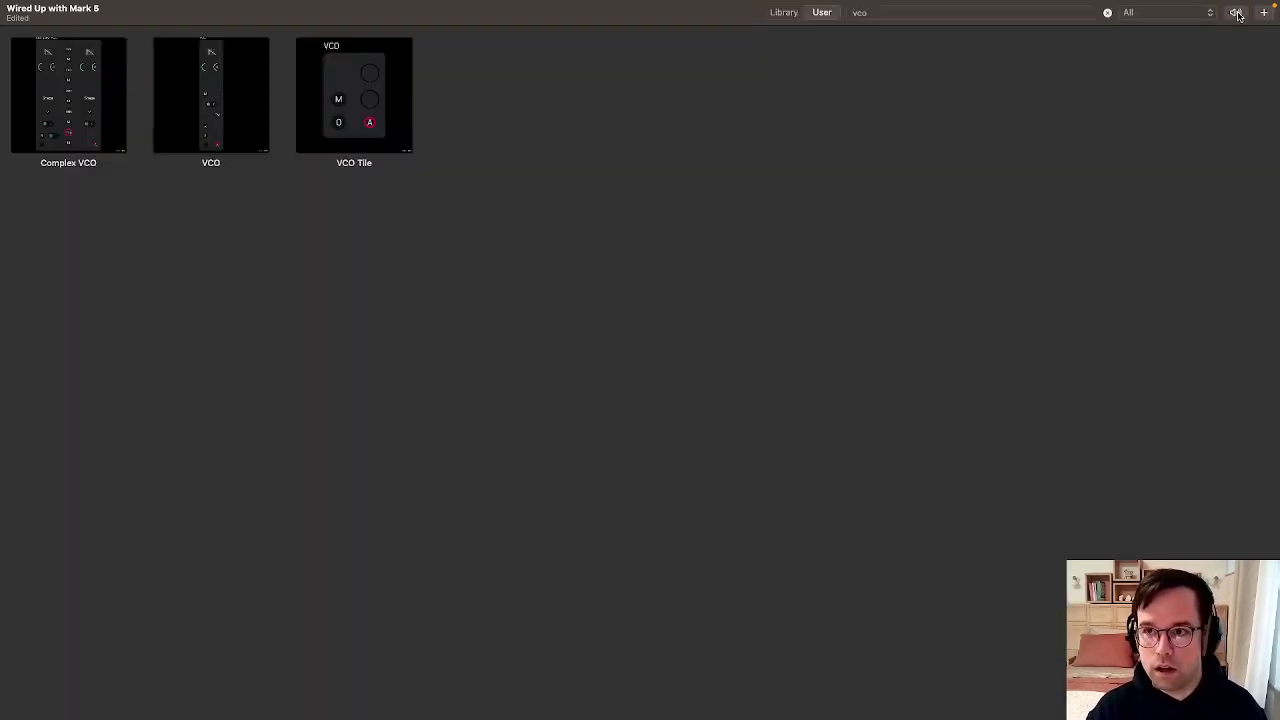
left_click(999, 12)
type("output")
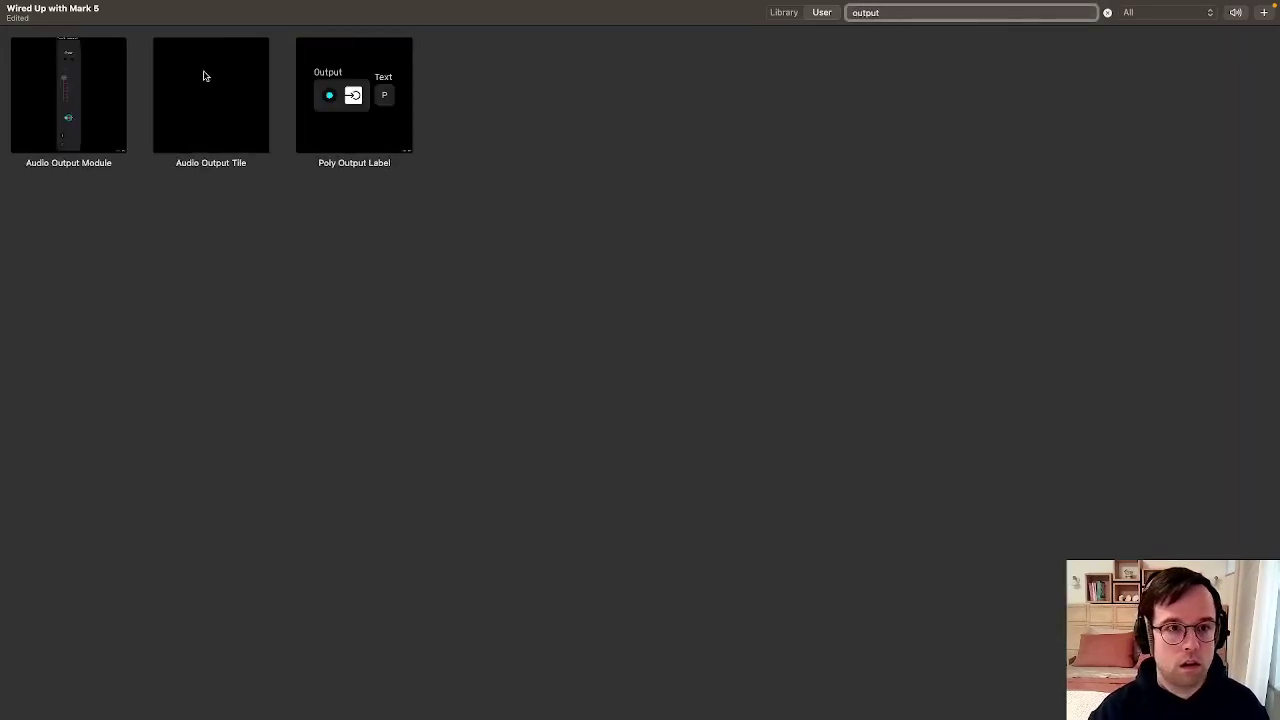
left_click(204, 76)
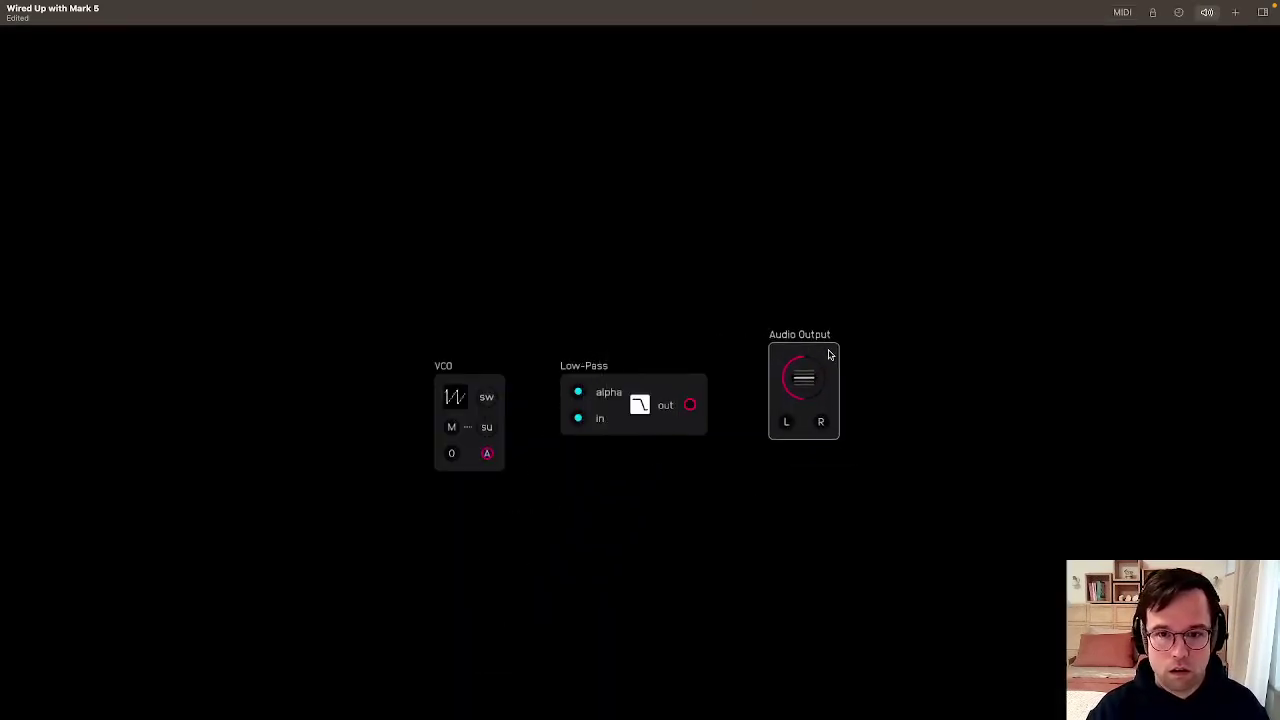
left_click(827, 352)
Wire the VCO's audio output into the low-pass and its output into both Audio Output channels, with the volume at zero
left_click_drag(690, 404, 786, 420)
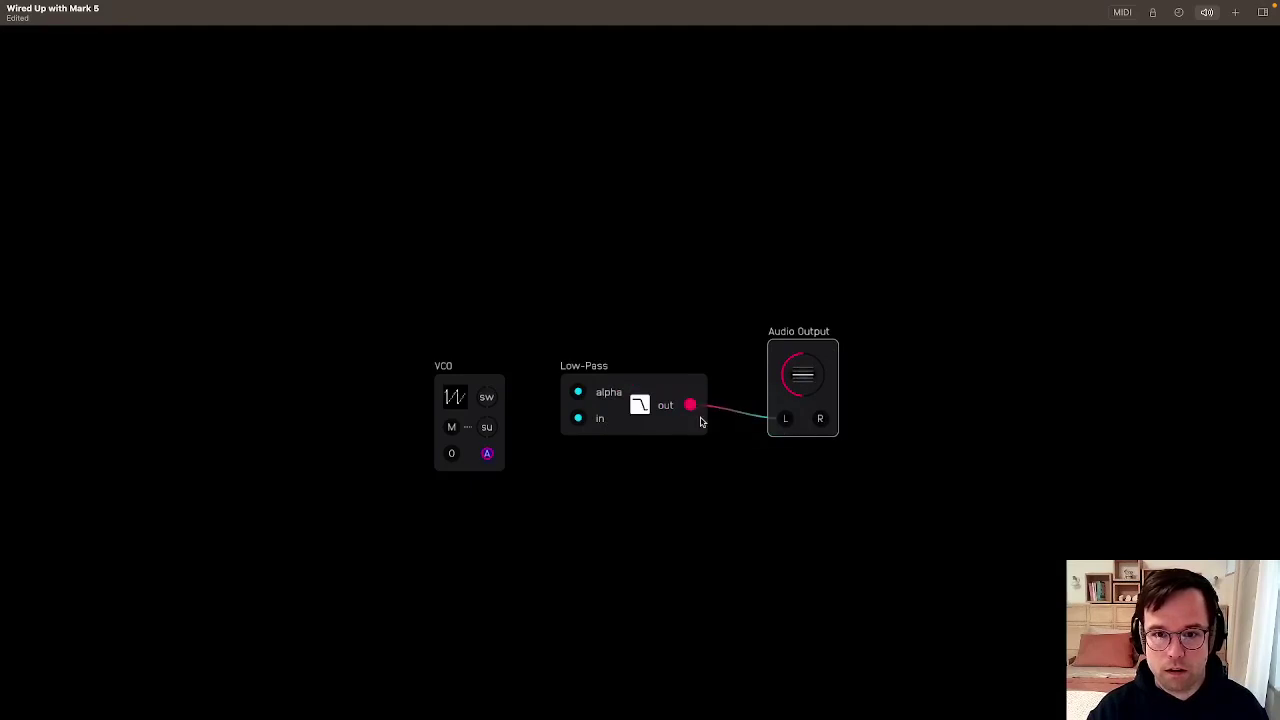
left_click(802, 374)
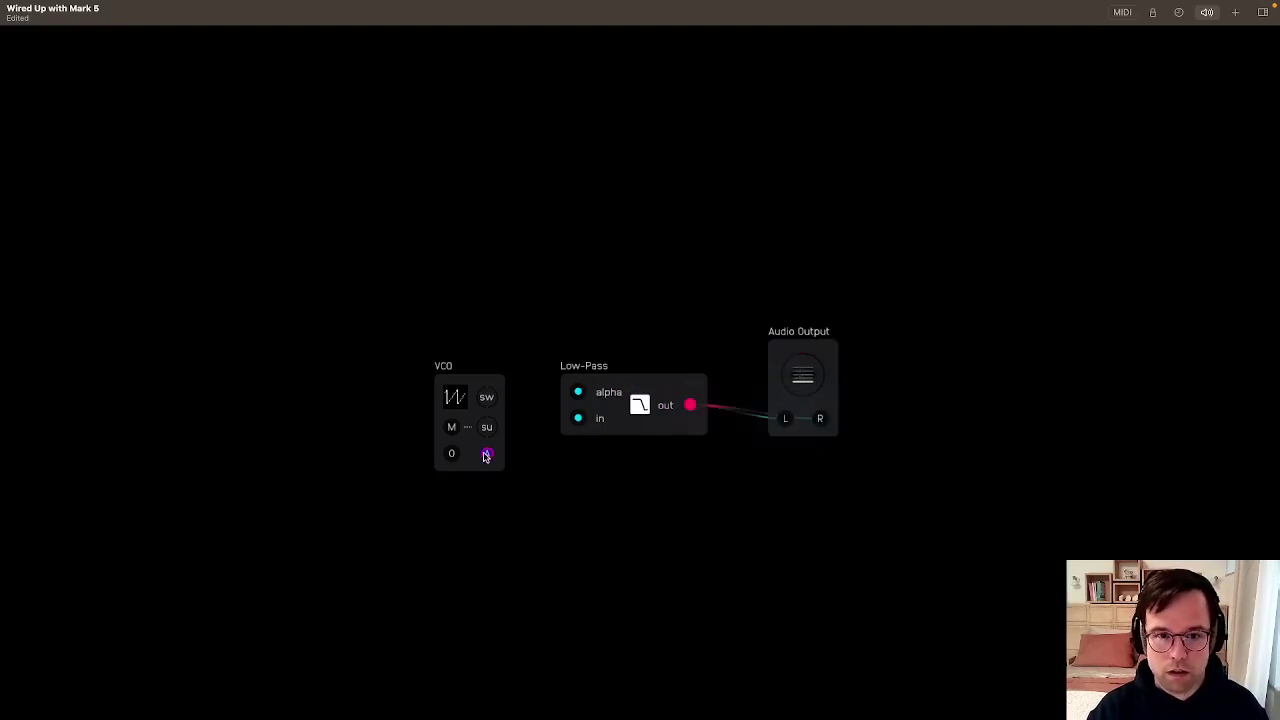
left_click_drag(487, 455, 578, 418)
Add a knob above the low-pass node and connect it to the filter's alpha input
right_click(569, 246)
mouse_move(638, 318)
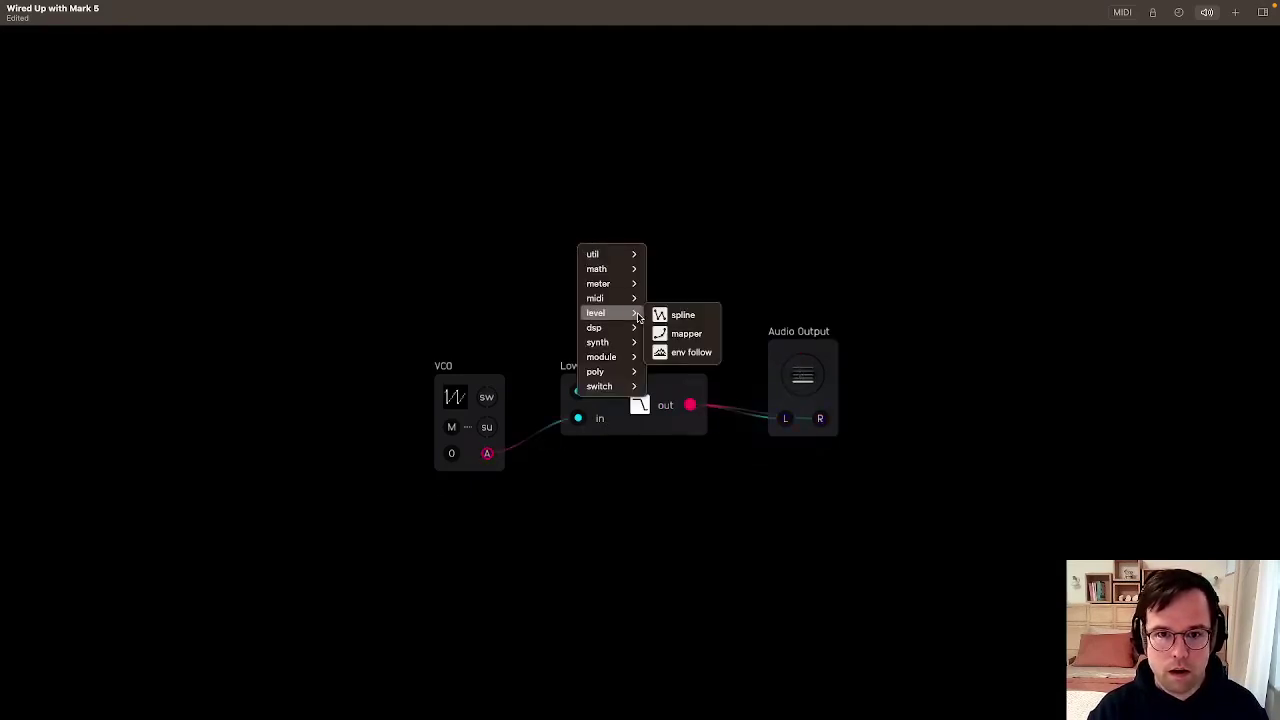
mouse_move(627, 360)
left_click(685, 412)
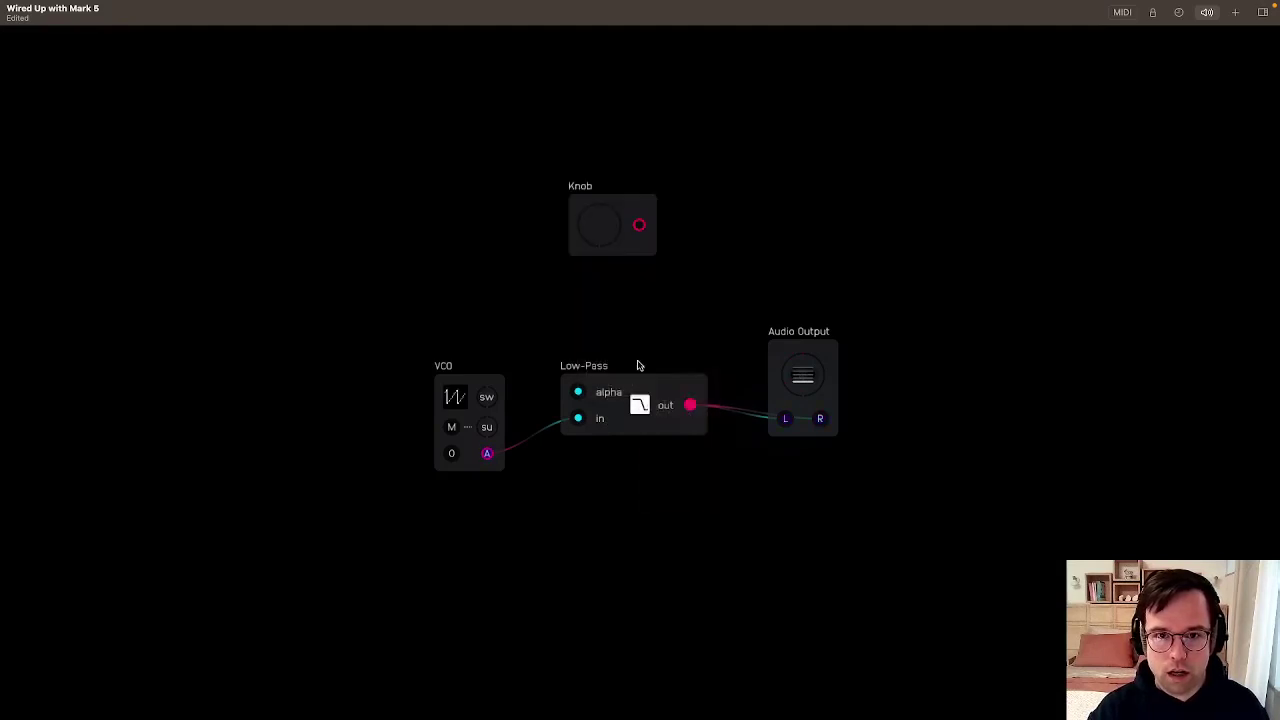
left_click_drag(641, 230, 578, 392)
left_click_drag(634, 206, 607, 234)
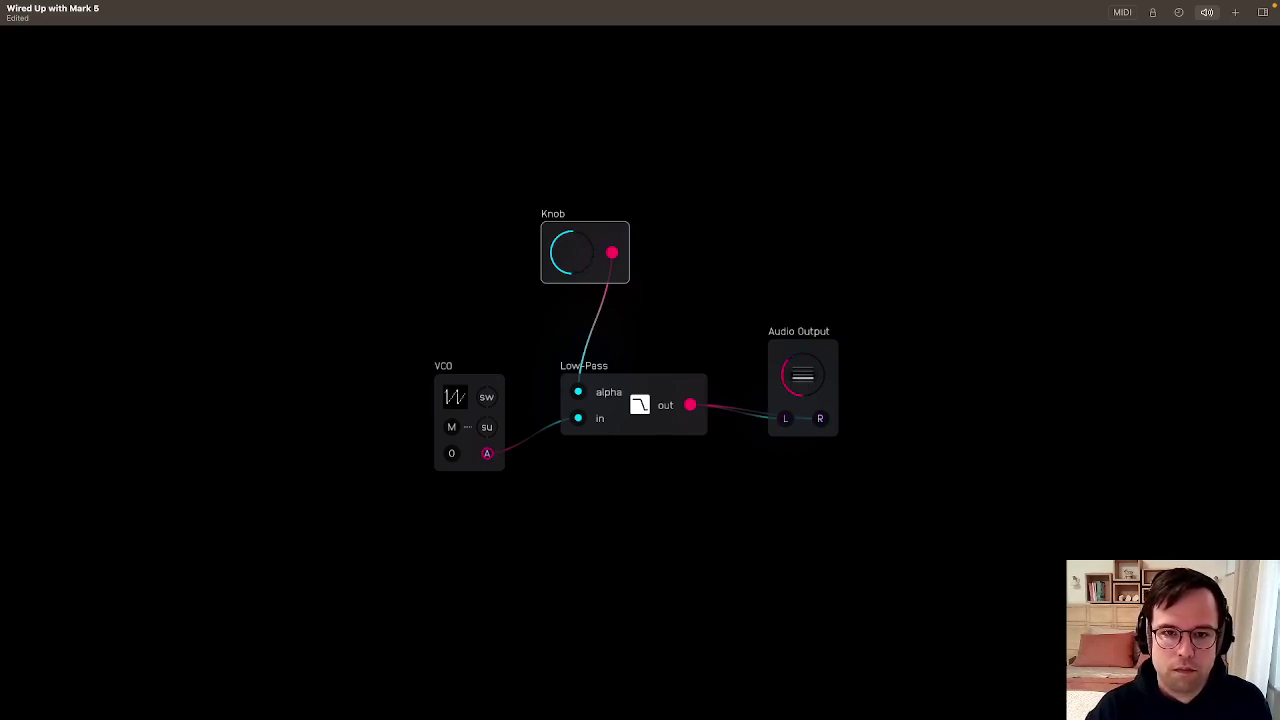
Turn the knob up to its maximum and disconnect it from the low-pass alpha input
left_click_drag(571, 252, 571, 300)
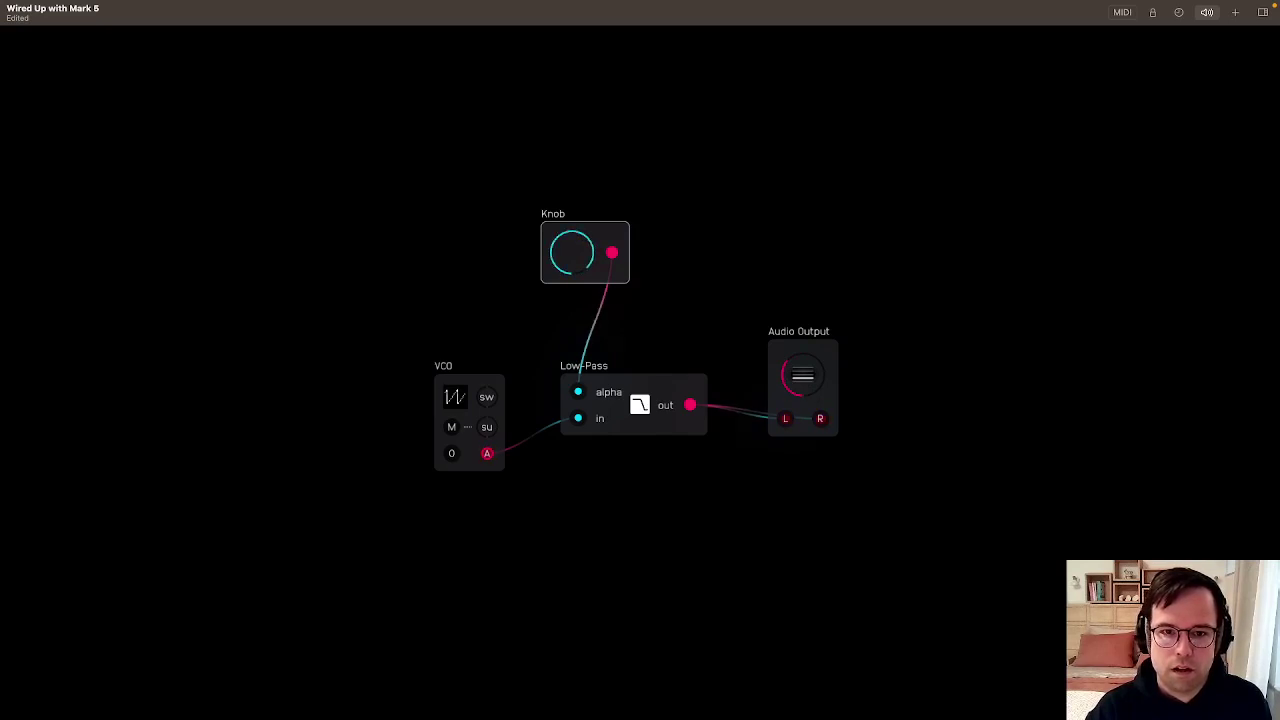
left_click_drag(602, 242, 584, 191)
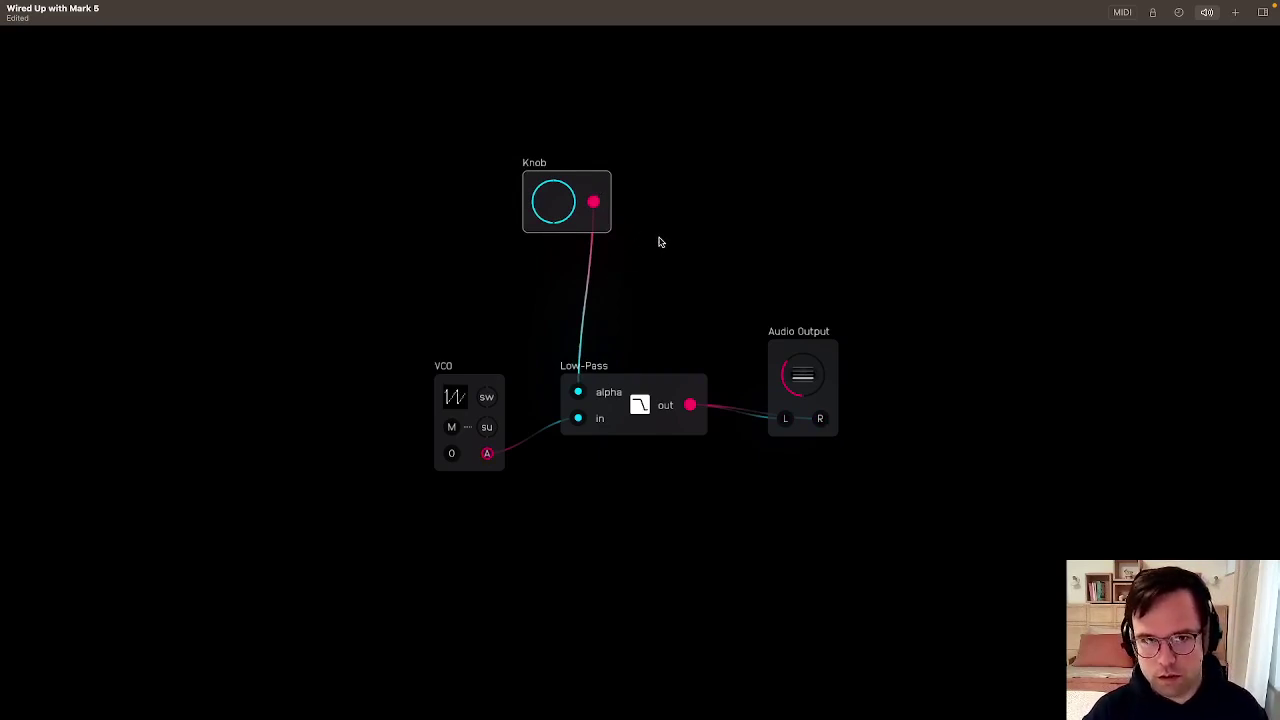
left_click_drag(587, 396, 574, 357)
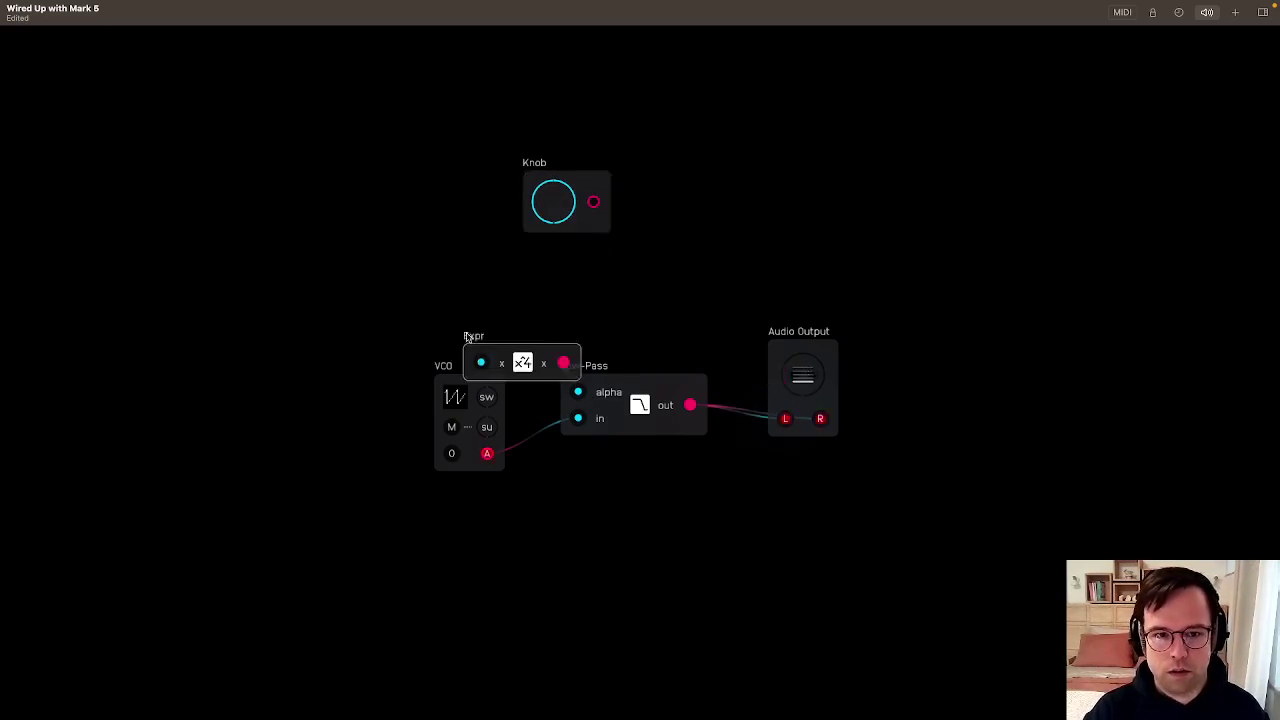
left_click_drag(516, 363, 652, 295)
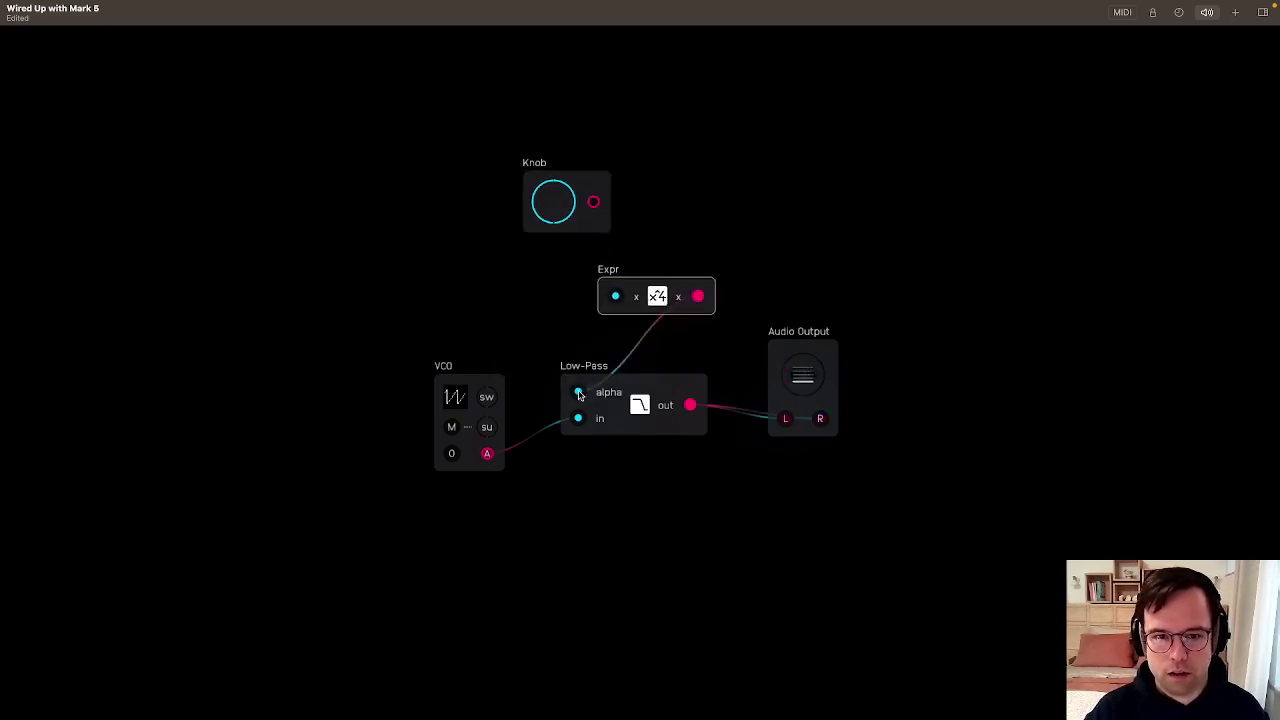
key("super+z")
key("super+z")
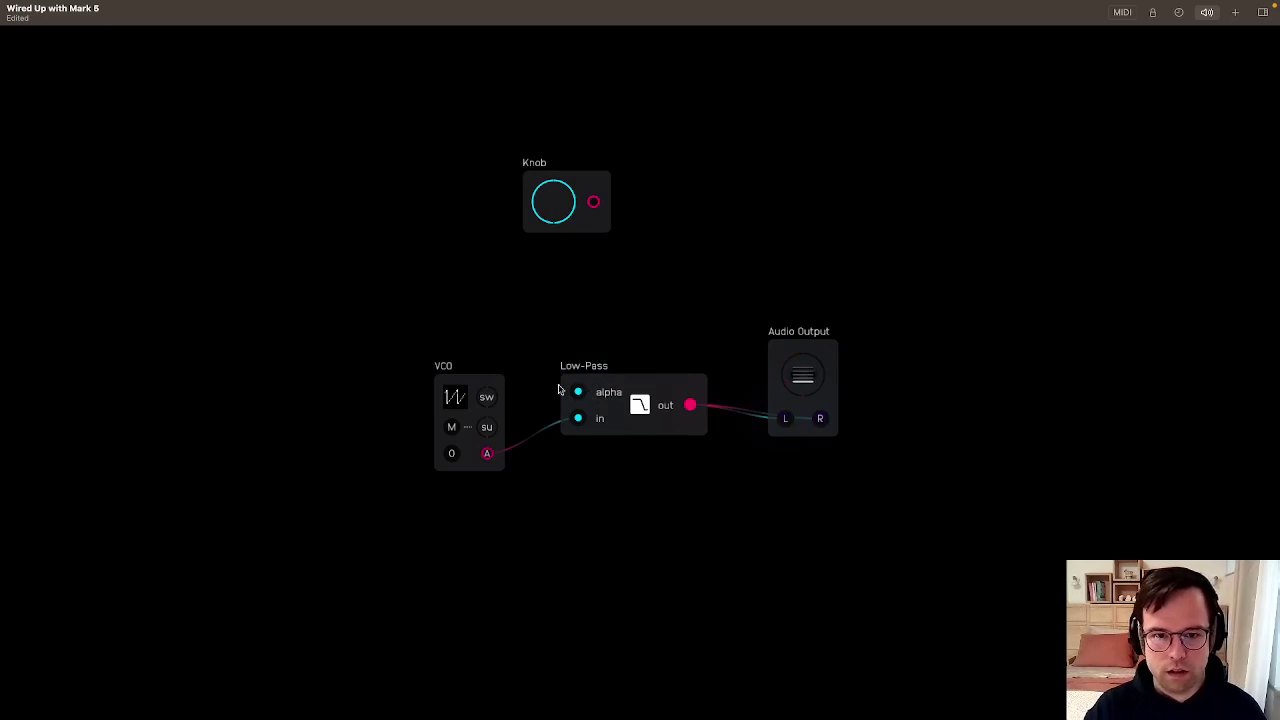
key("super+shift+z")
left_click_drag(543, 365, 678, 273)
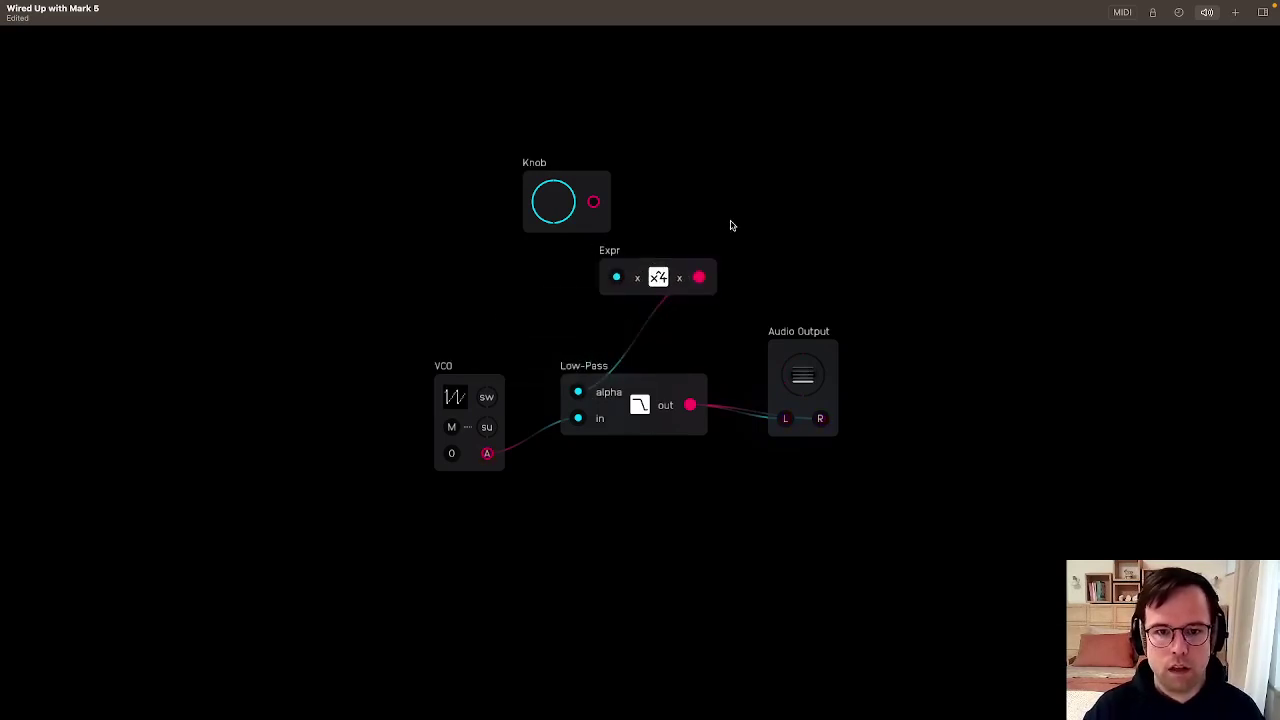
double_click(617, 281)
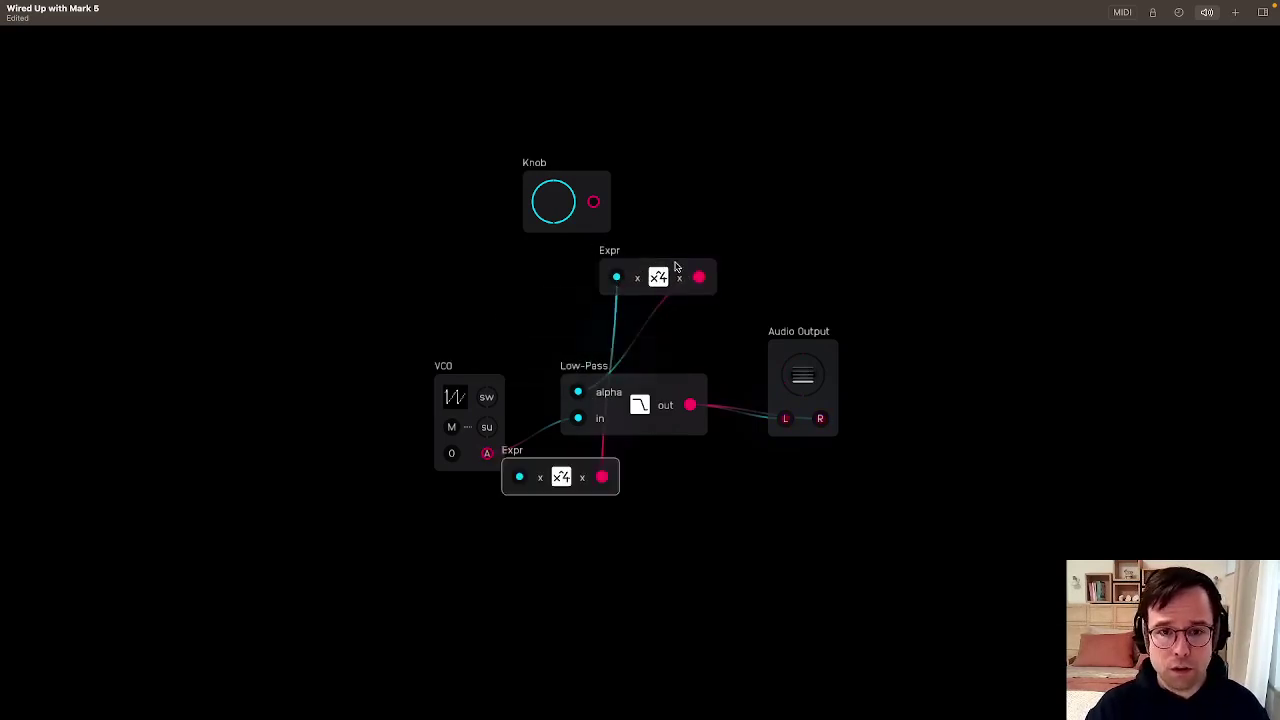
left_click_drag(569, 485, 392, 309)
mouse_move(420, 224)
left_mouse_down()
mouse_move(460, 309)
mouse_move(673, 290)
mouse_move(596, 287)
left_mouse_up()
key("BackSpace")
Add a math expression node above the low-pass and connect its output to the alpha input
right_click(614, 279)
mouse_move(645, 302)
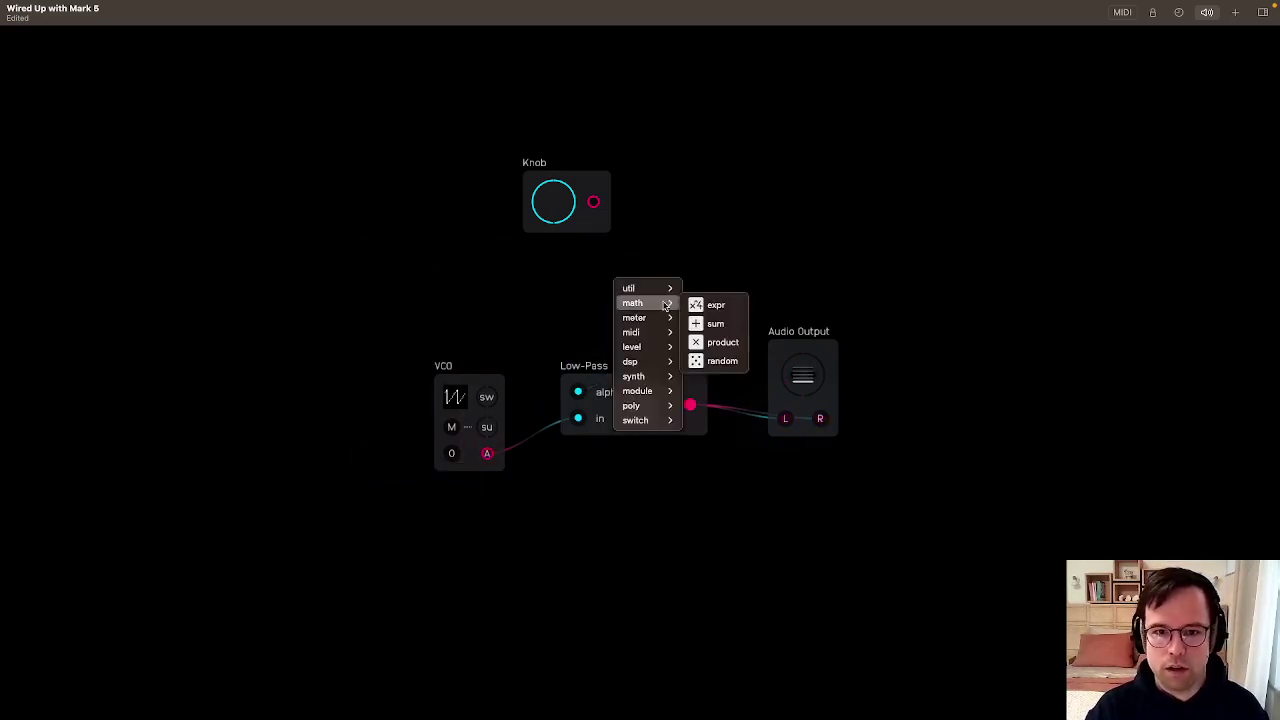
left_click(712, 302)
left_click_drag(645, 271, 579, 392)
Open the inspector for the expression node and enter the formula "1 - Control"
left_click(1263, 12)
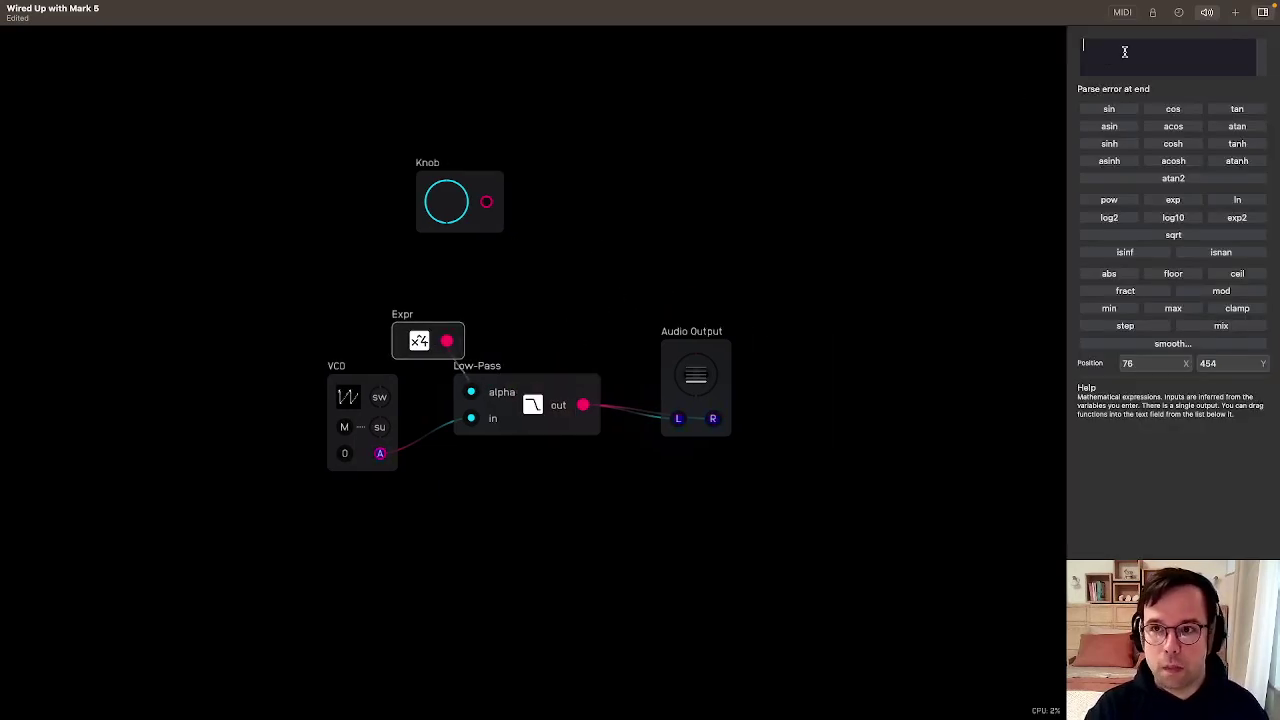
type("1")
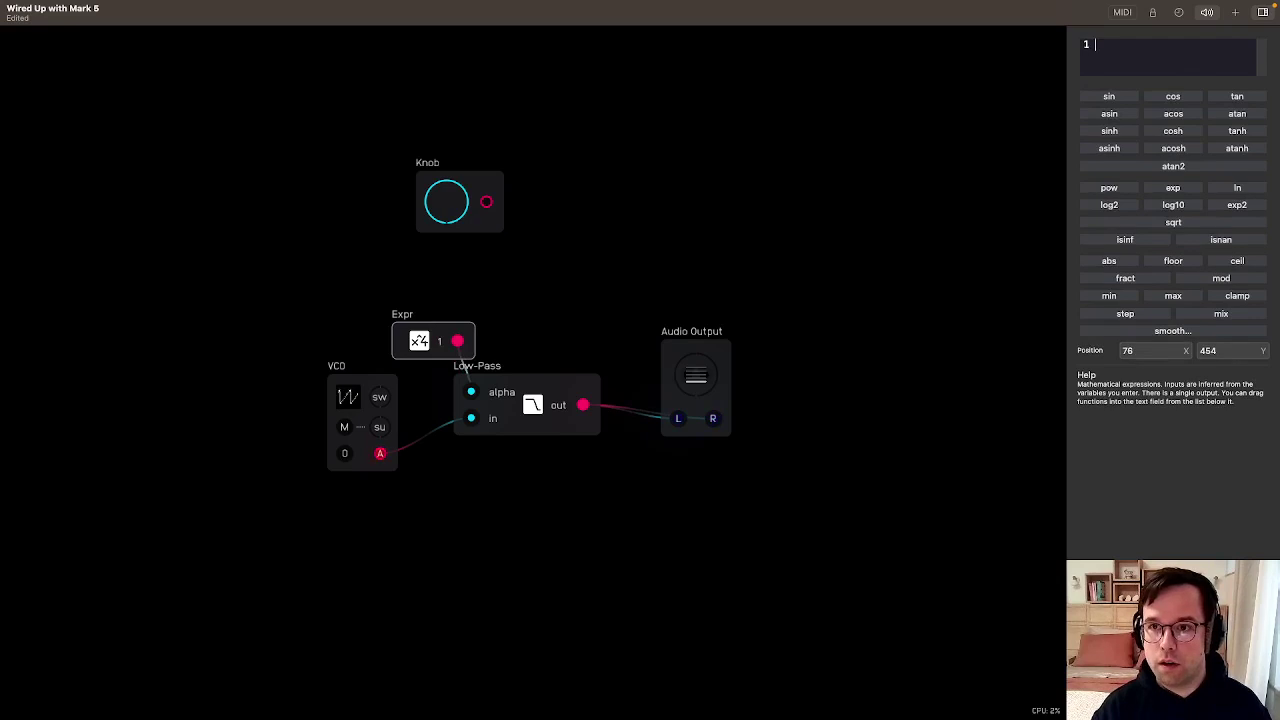
type(" - Control")
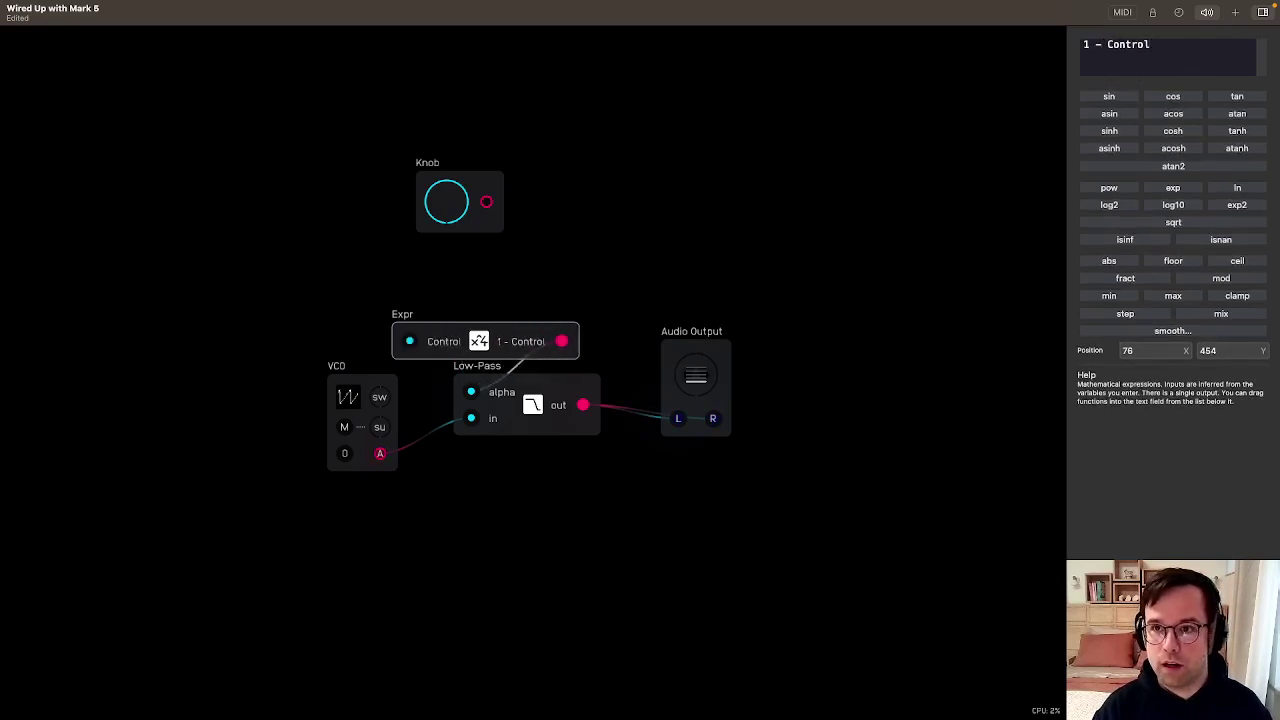
Replace the variable Control with x so the formula reads "1 - x"
key("BackSpace")
key("BackSpace")
key("BackSpace")
key("BackSpace")
key("BackSpace")
key("BackSpace")
key("BackSpace")
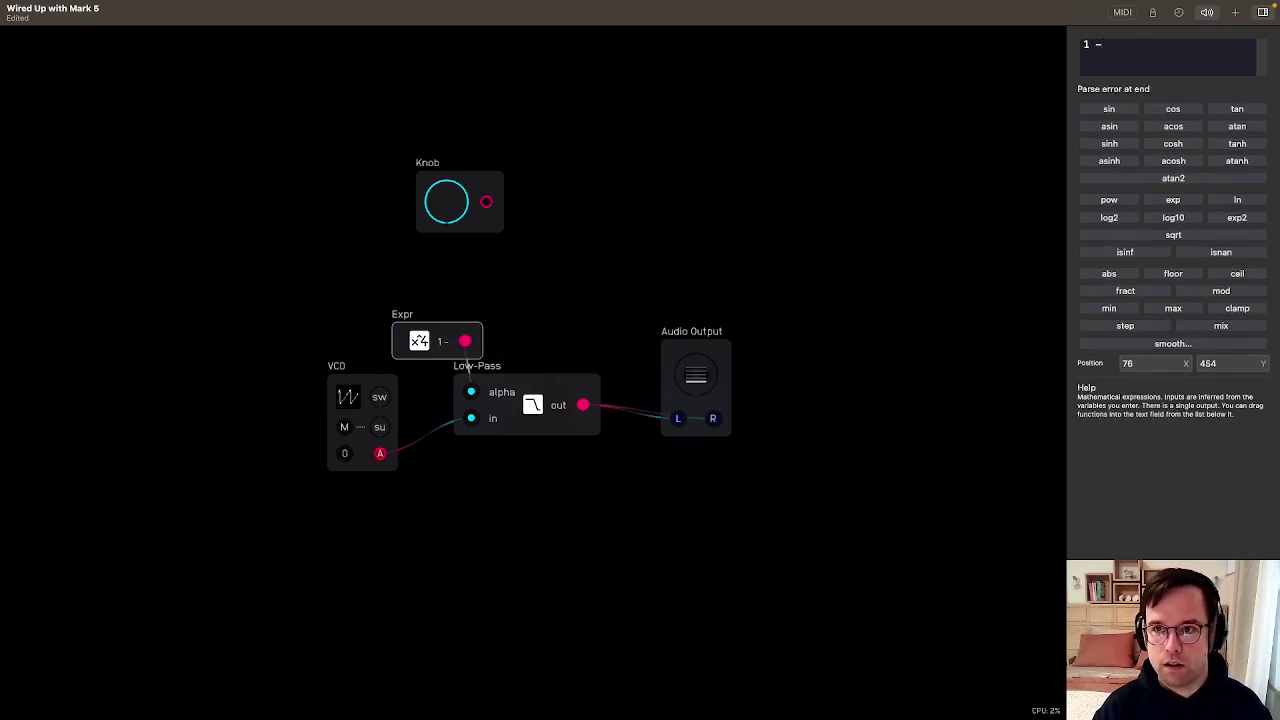
type("x")
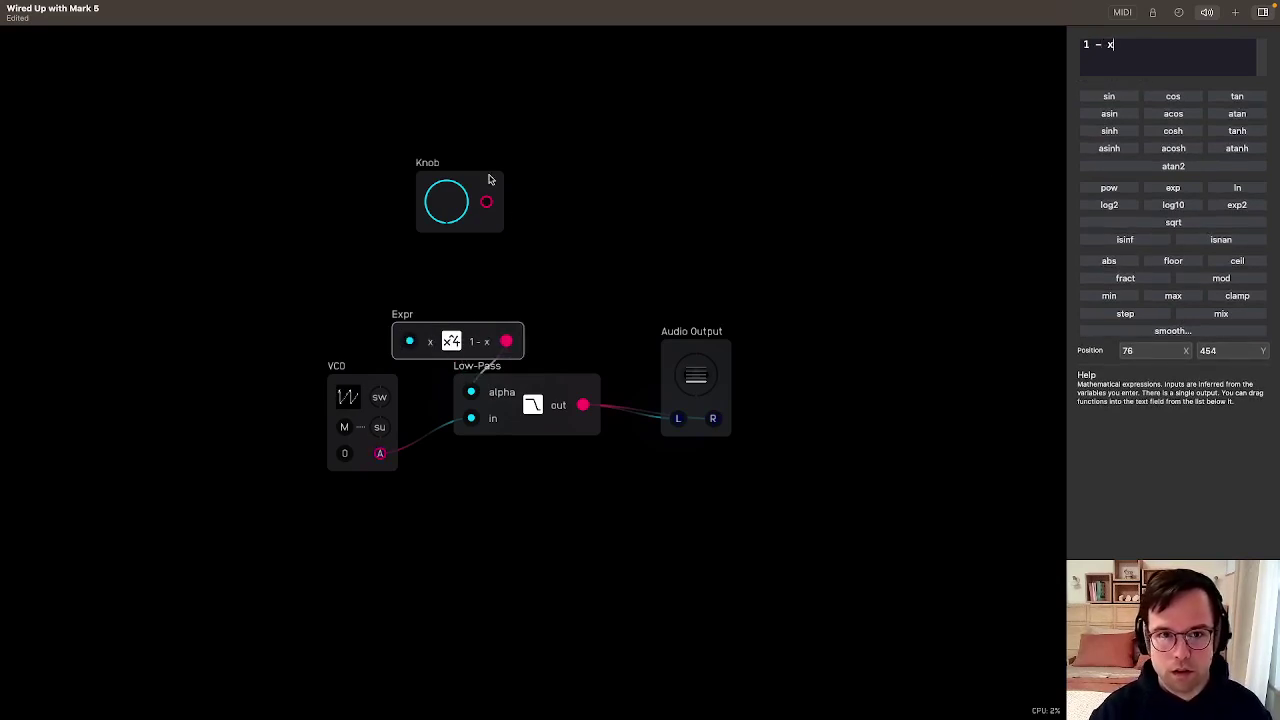
Connect the knob to the expression's x input and arrange the two nodes side by side above the low-pass
left_click_drag(491, 201, 412, 341)
left_click_drag(484, 326, 537, 229)
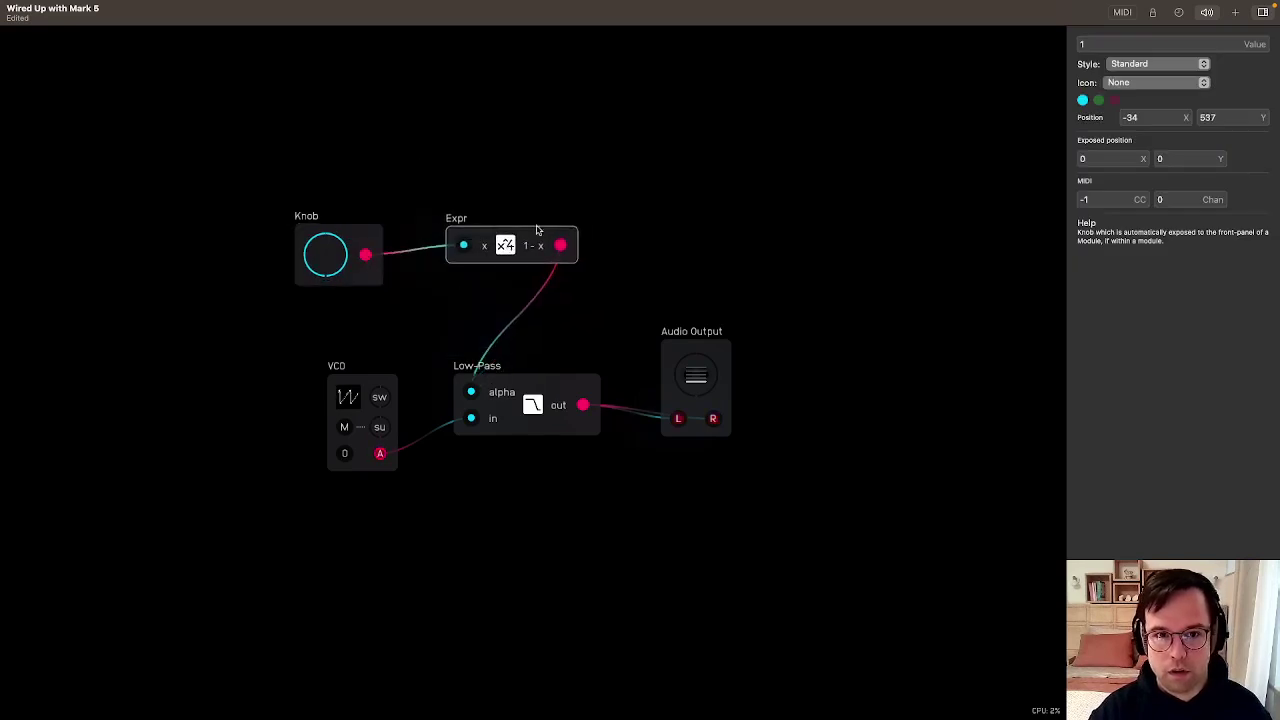
left_click(878, 147)
Rename the variable in the expression node so the formula reads "1 - Control"
left_click(498, 233)
left_click(1200, 50)
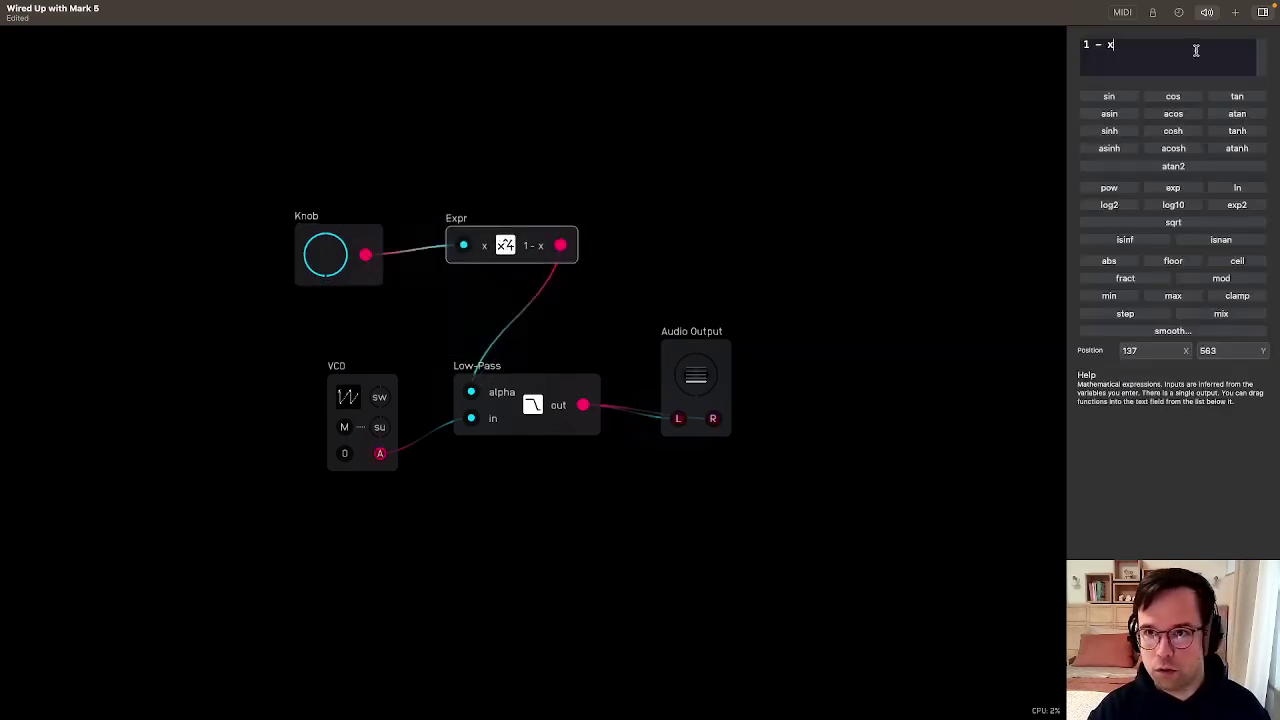
key("BackSpace")
type("Control")
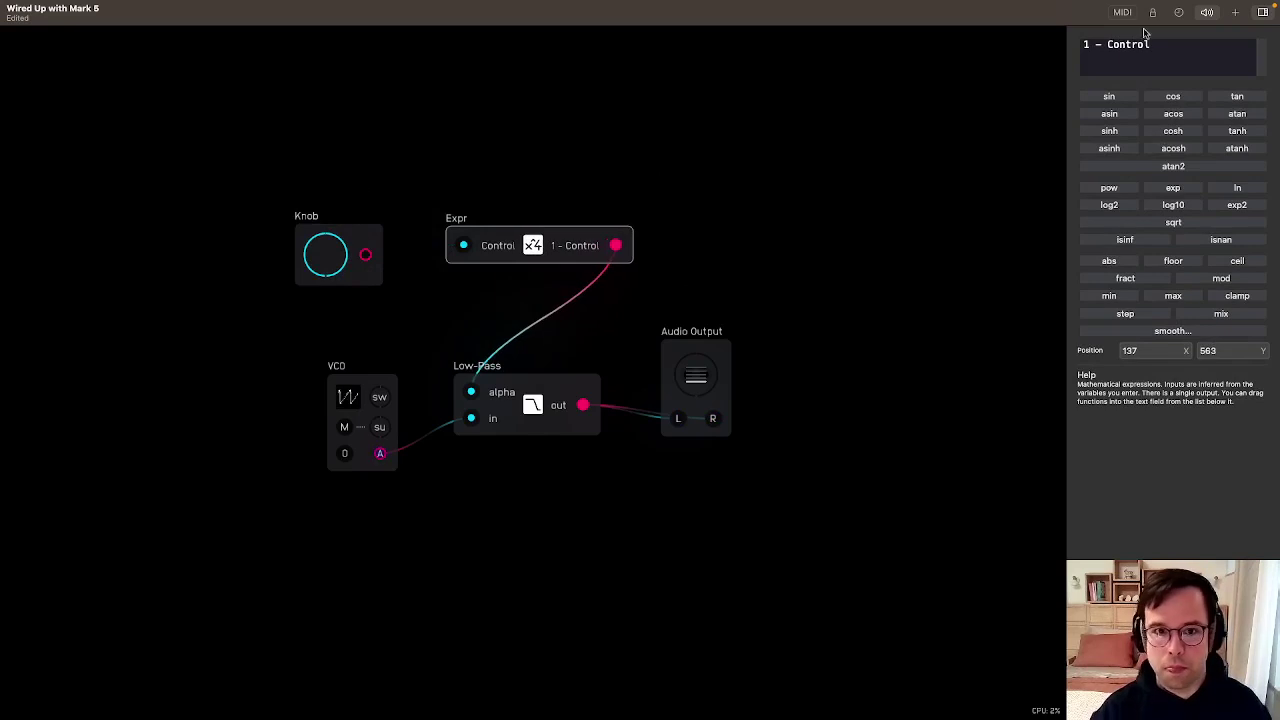
Reconnect the knob to the expression's Control input, align the two nodes and shift both further left above the VCO
left_click(612, 138)
left_click_drag(366, 254, 392, 224)
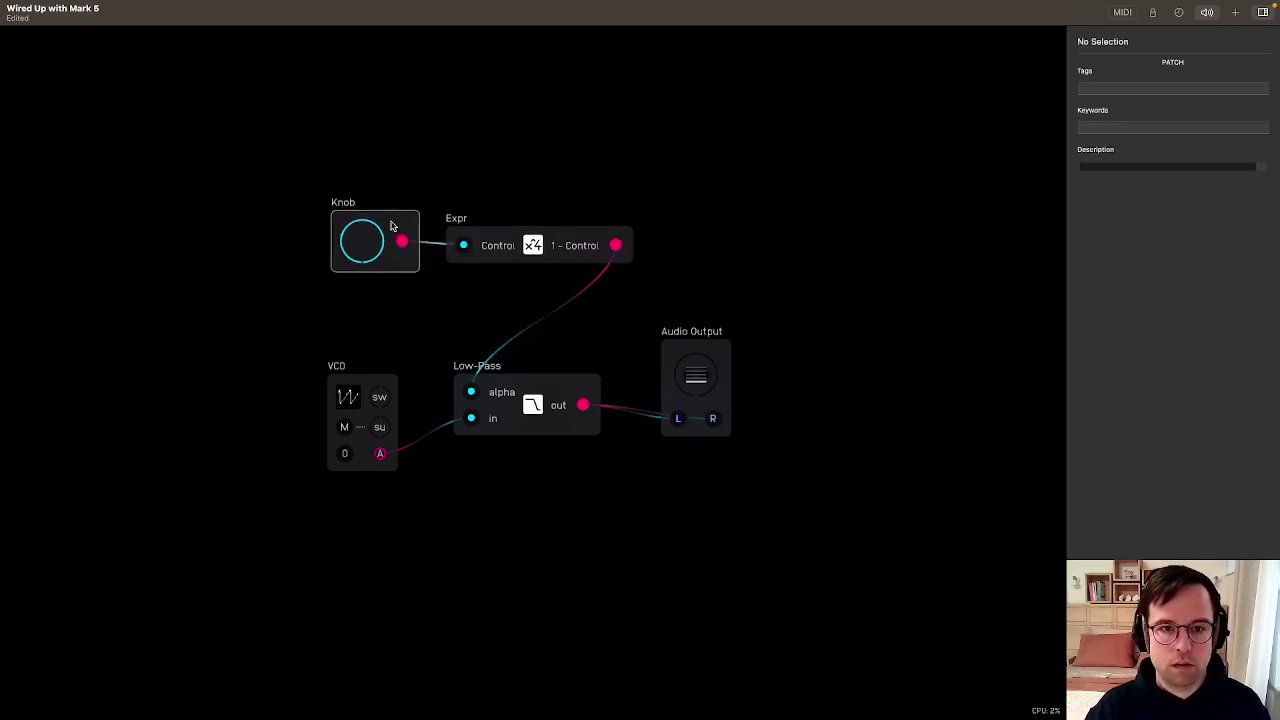
right_click(581, 248)
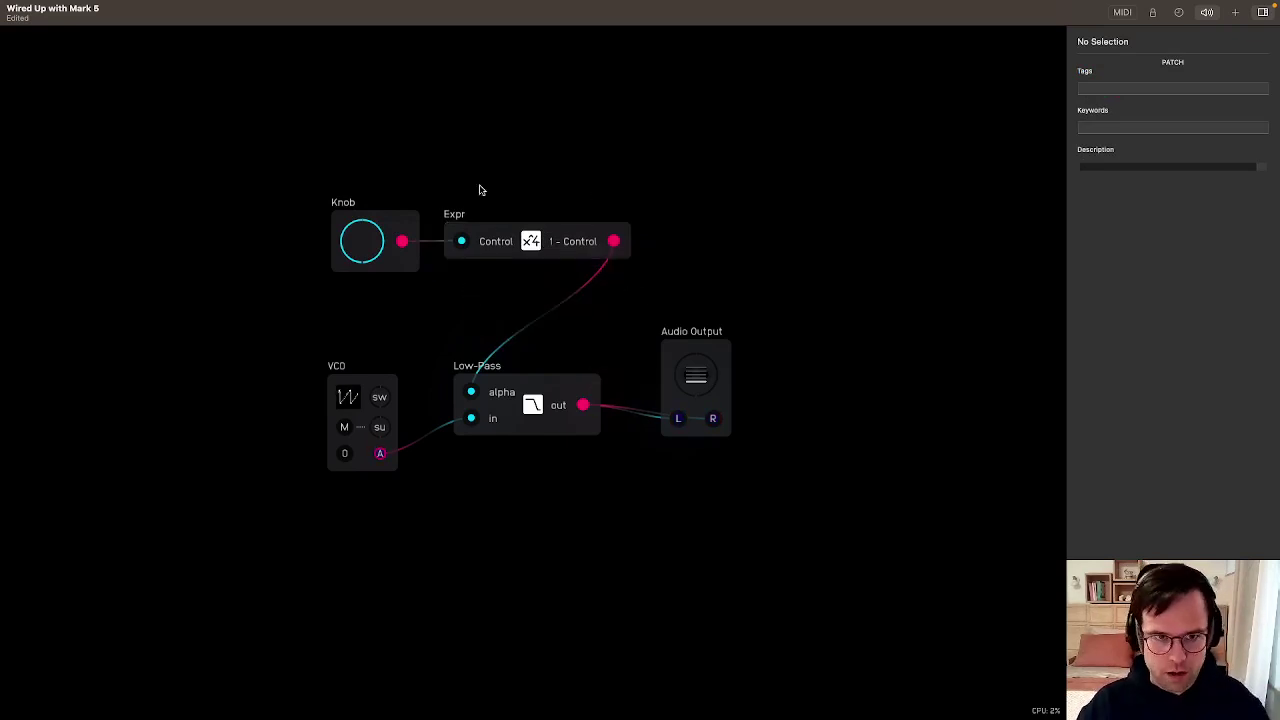
mouse_move(479, 186)
left_mouse_down()
mouse_move(562, 240)
mouse_move(453, 231)
left_mouse_up()
left_click(629, 200)
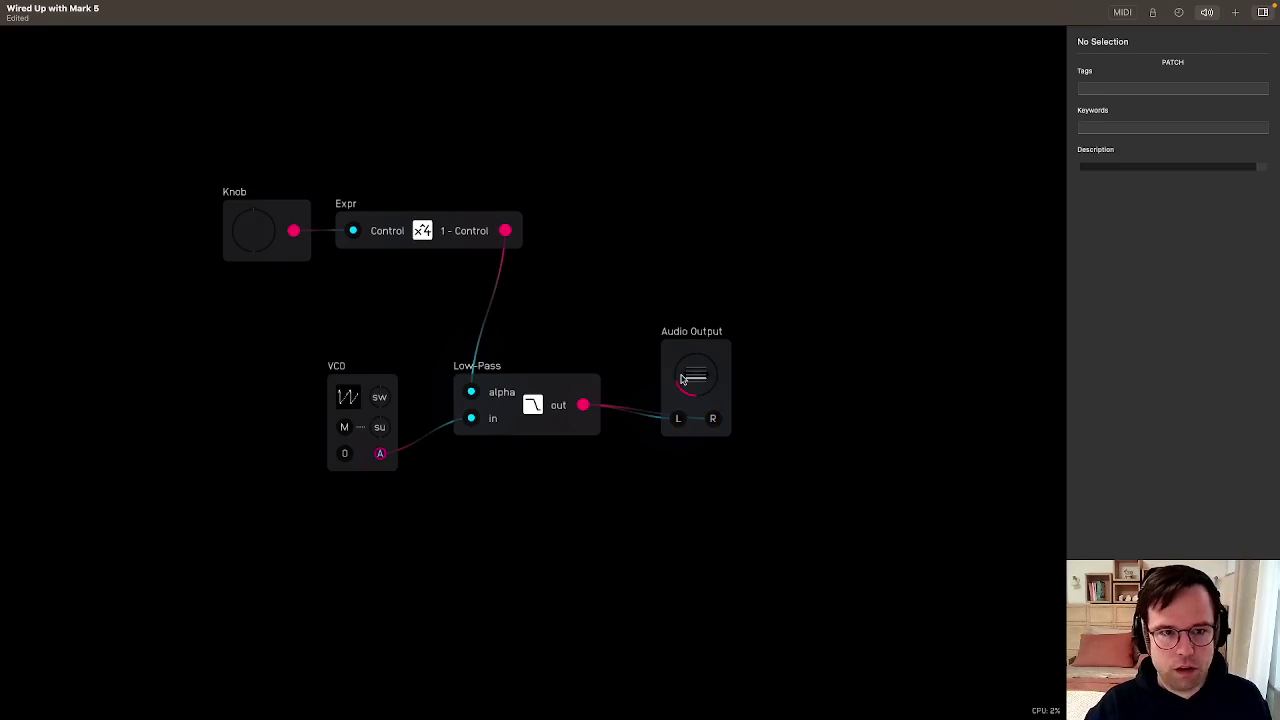
Turn the knob slightly up from zero and raise the Audio Output volume to hear the filtered VCO
mouse_move(269, 213)
left_mouse_down()
mouse_move(269, 150)
mouse_move(269, 205)
left_mouse_up()
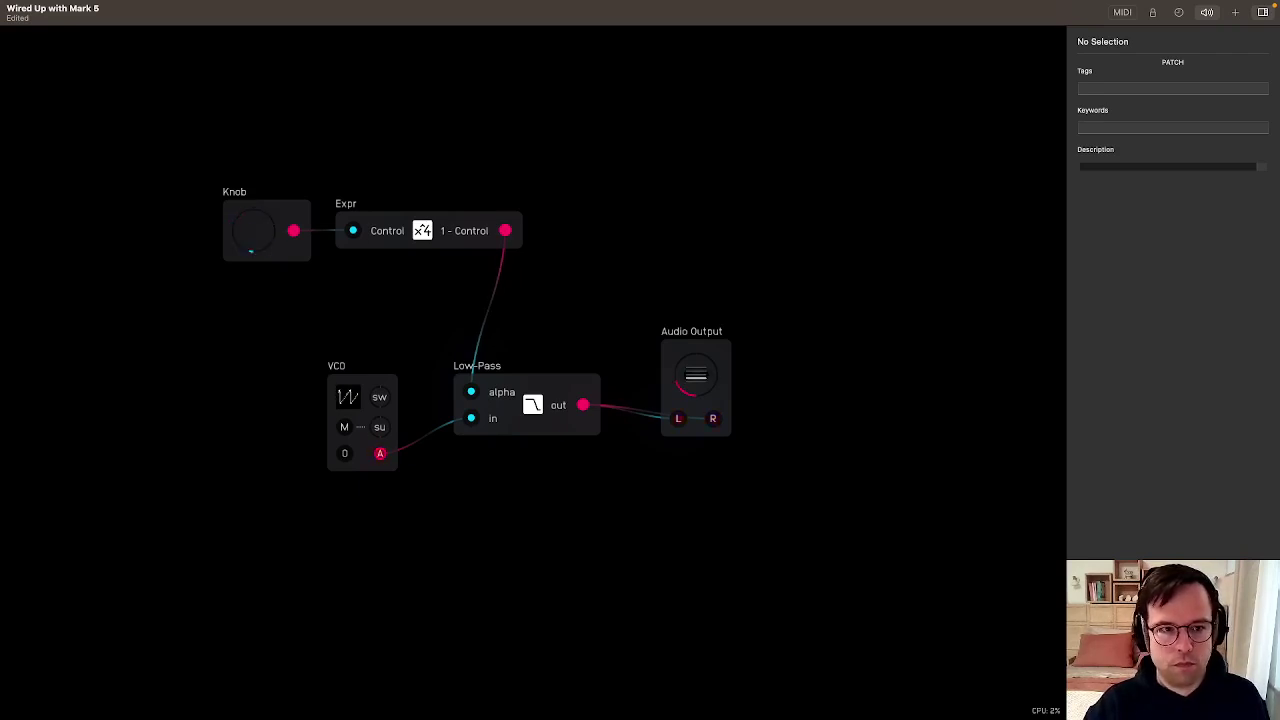
left_click(714, 383)
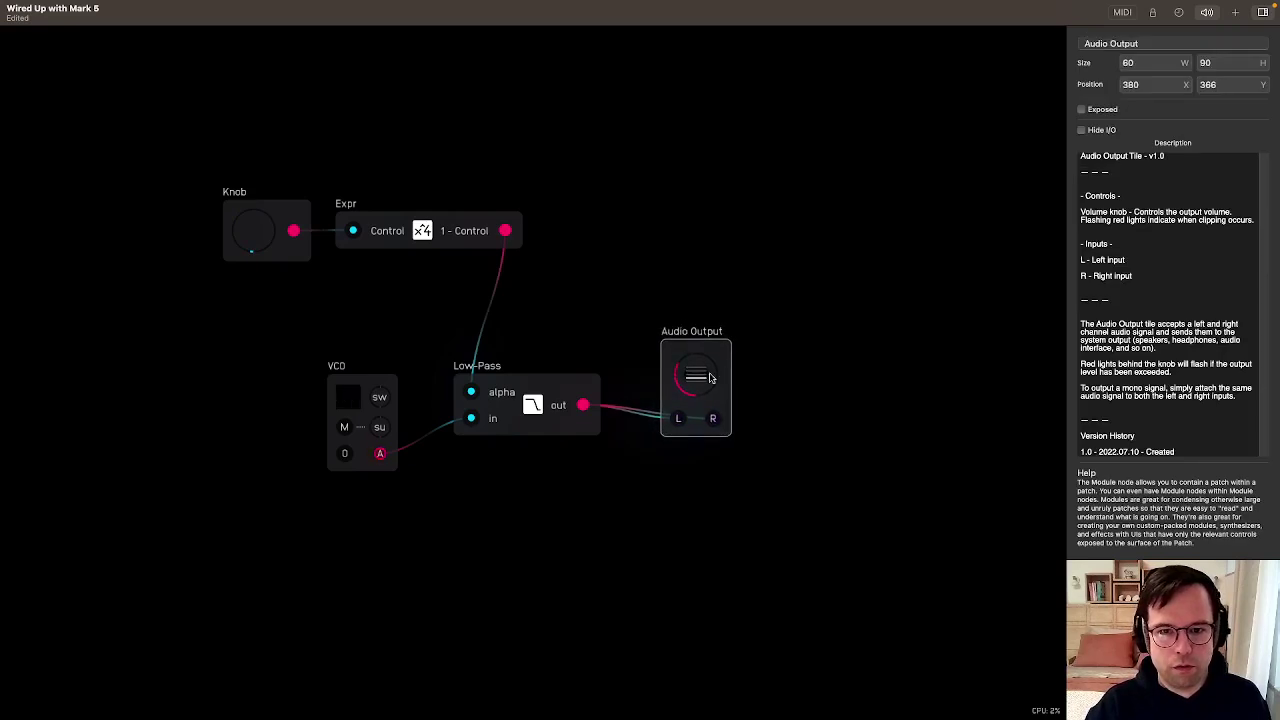
Move the Audio Output and the Low-Pass node further right and turn the knob to audition the filter
mouse_move(253, 230)
left_mouse_down()
mouse_move(253, 150)
mouse_move(253, 230)
left_mouse_up()
left_click_drag(667, 346, 697, 337)
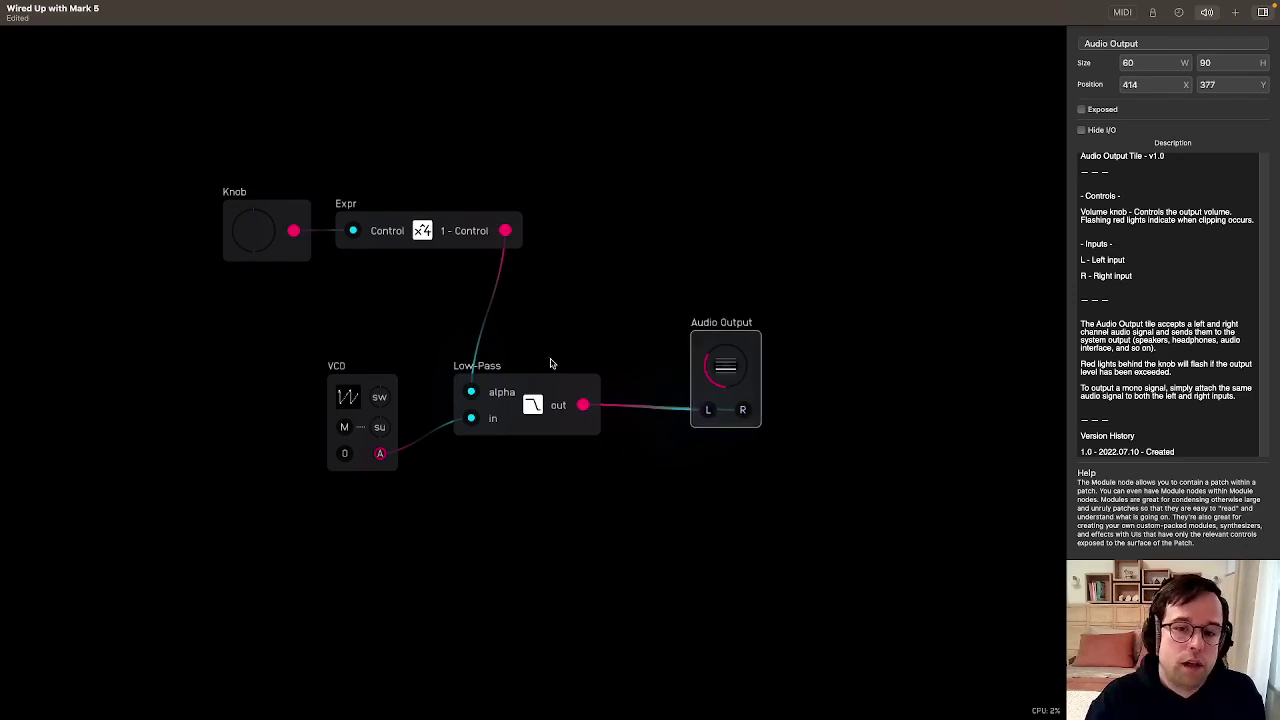
left_click_drag(551, 363, 591, 372)
left_click_drag(266, 250, 266, 235)
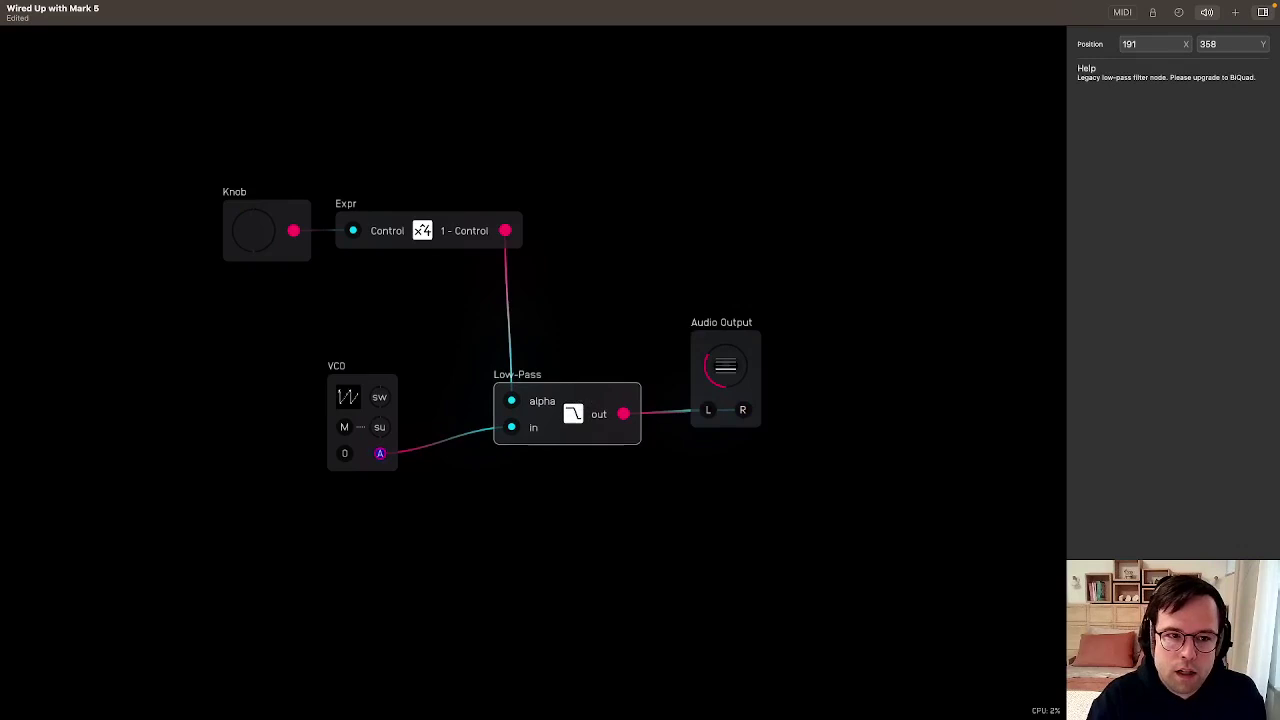
mouse_move(253, 235)
left_mouse_down()
mouse_move(253, 215)
mouse_move(253, 240)
left_mouse_up()
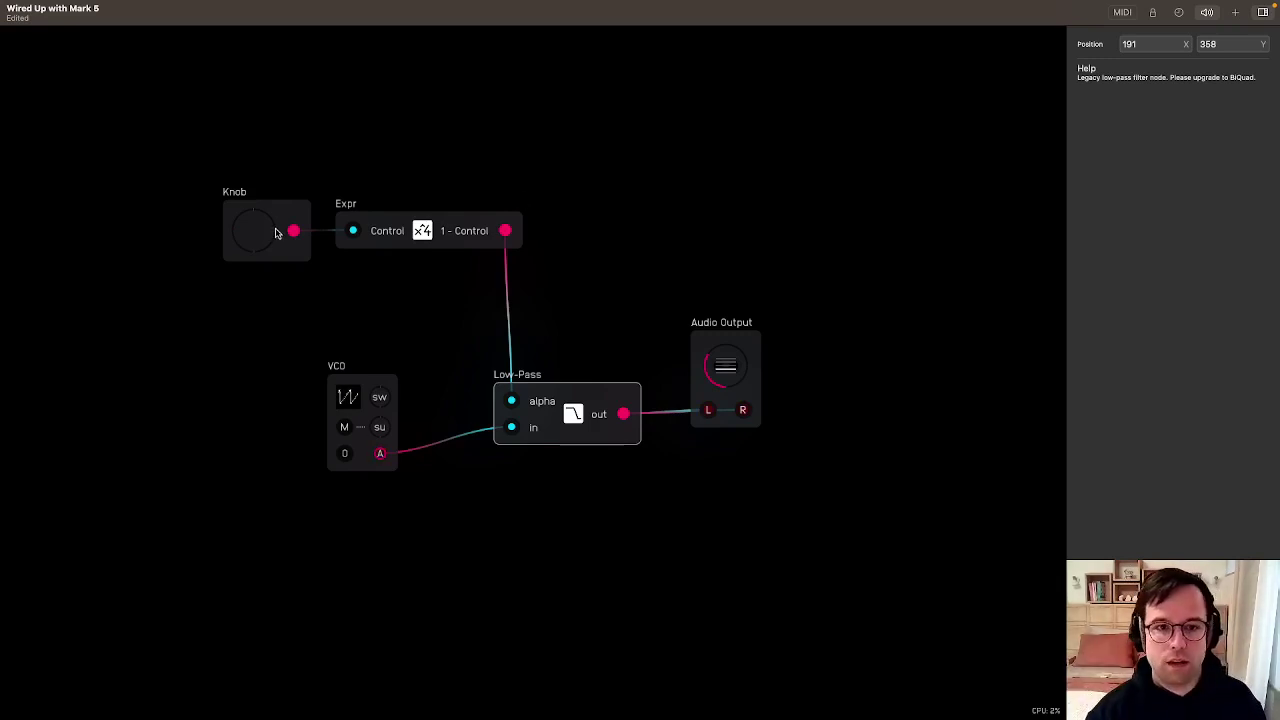
left_click(614, 197)
right_click(590, 206)
mouse_move(630, 228)
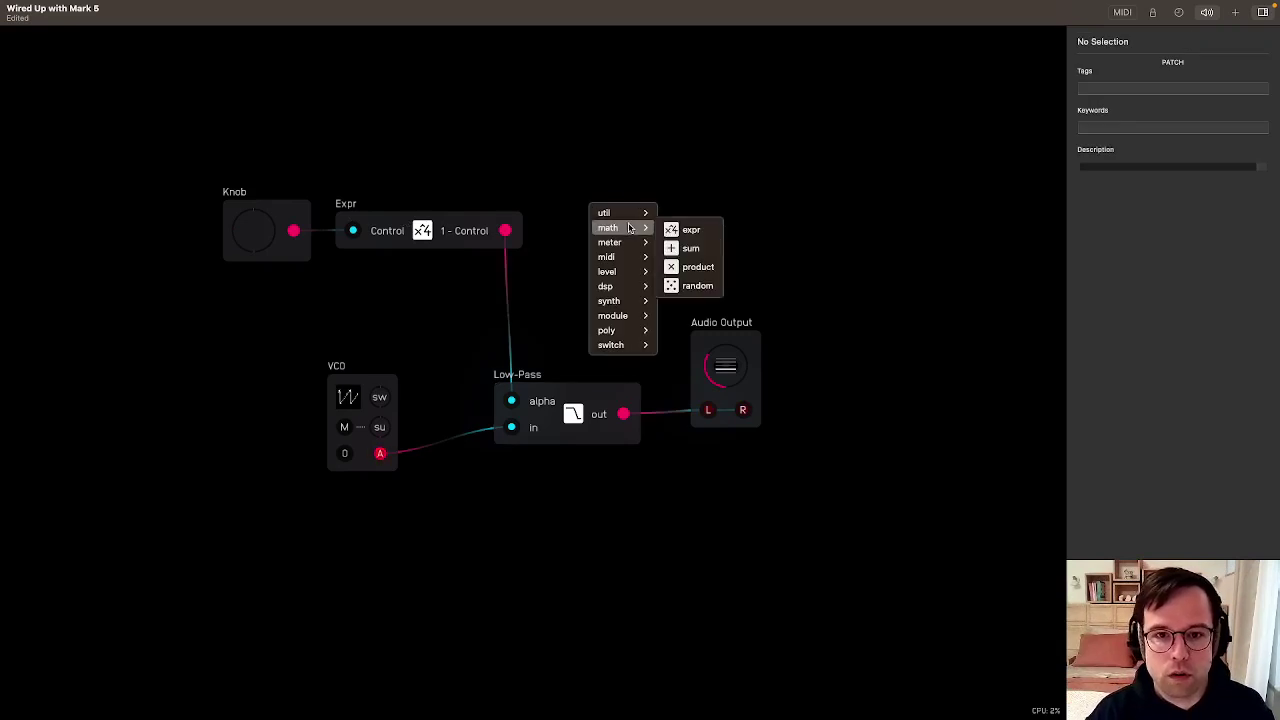
left_click(530, 196)
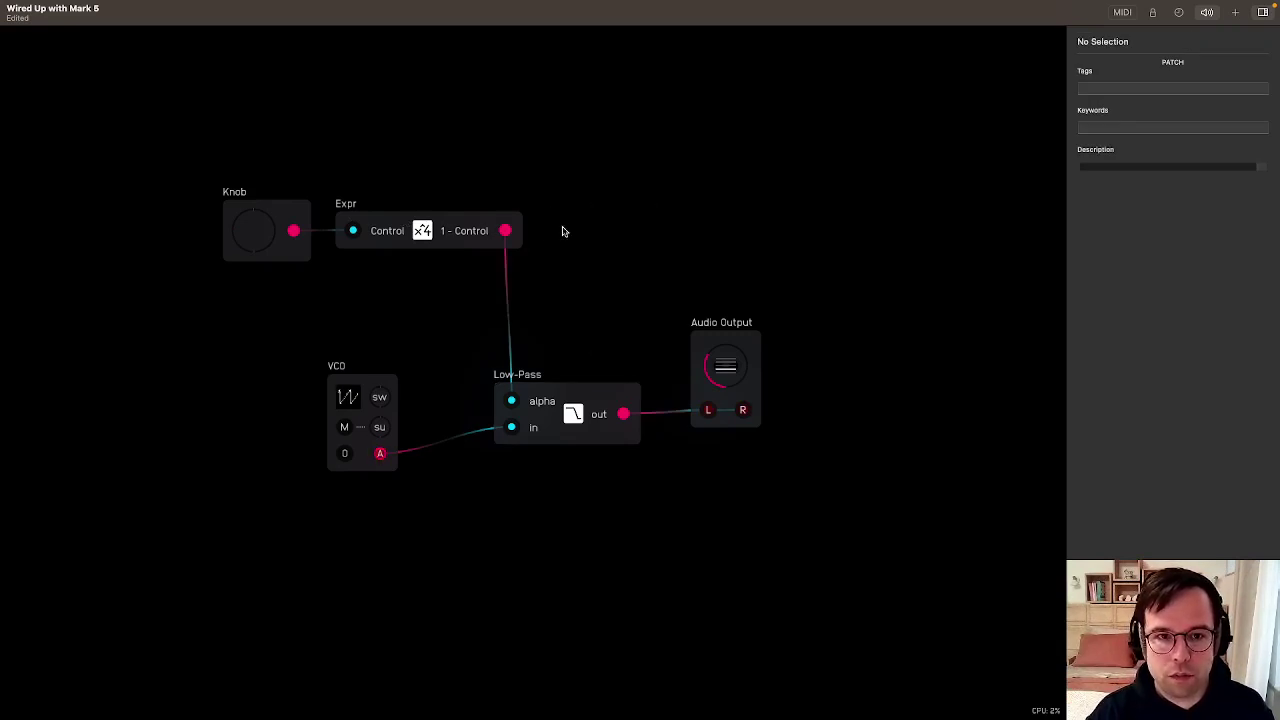
Duplicate the "1 - Control" expression, place the copy to its right and feed the original's output into the copy's Control input
left_click(485, 232)
key("super+d")
left_click_drag(577, 343, 613, 235)
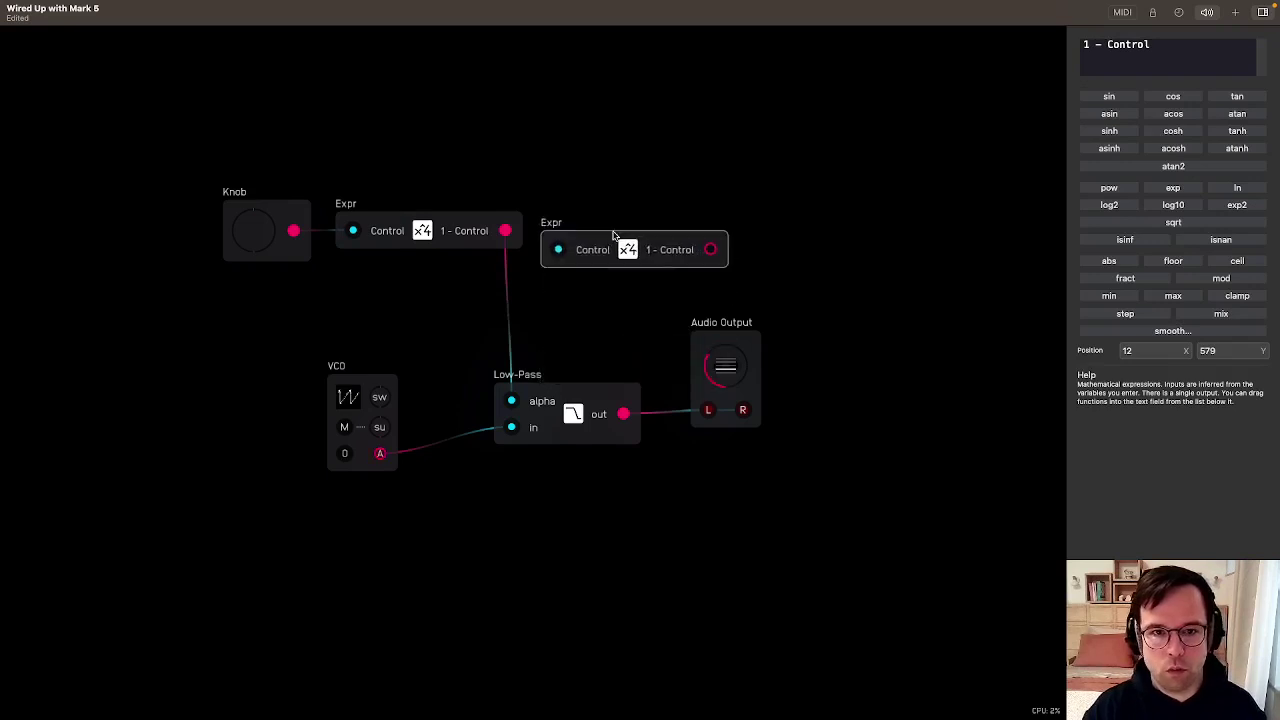
left_click_drag(506, 231, 562, 234)
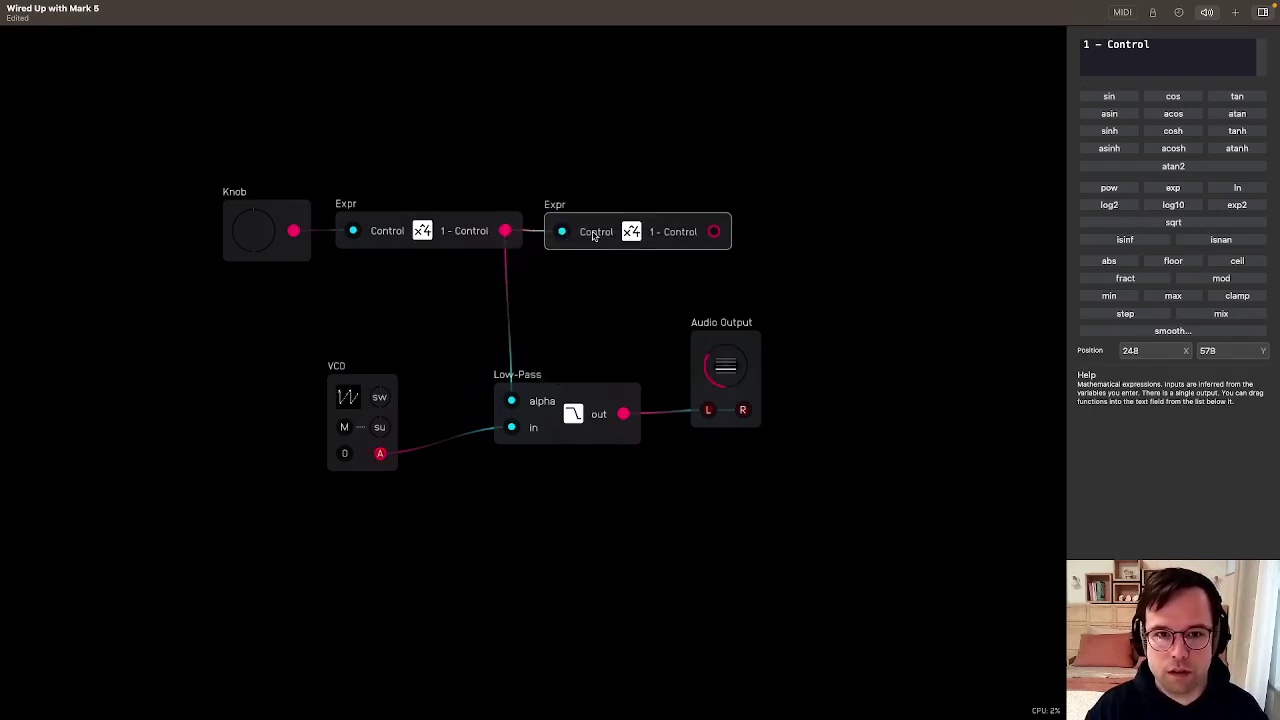
left_click(708, 200)
Change the copied expression's formula to "Control ^ Exponent"
left_click(632, 232)
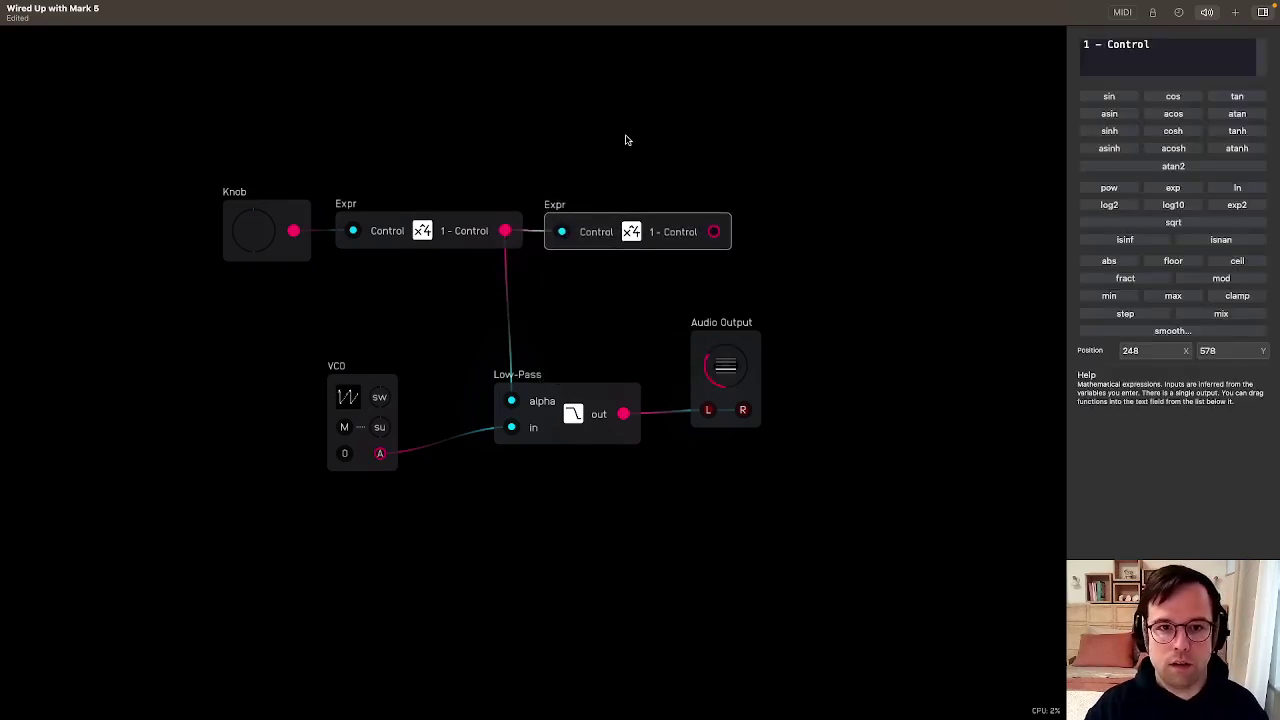
scroll(625, 140, "up", 4)
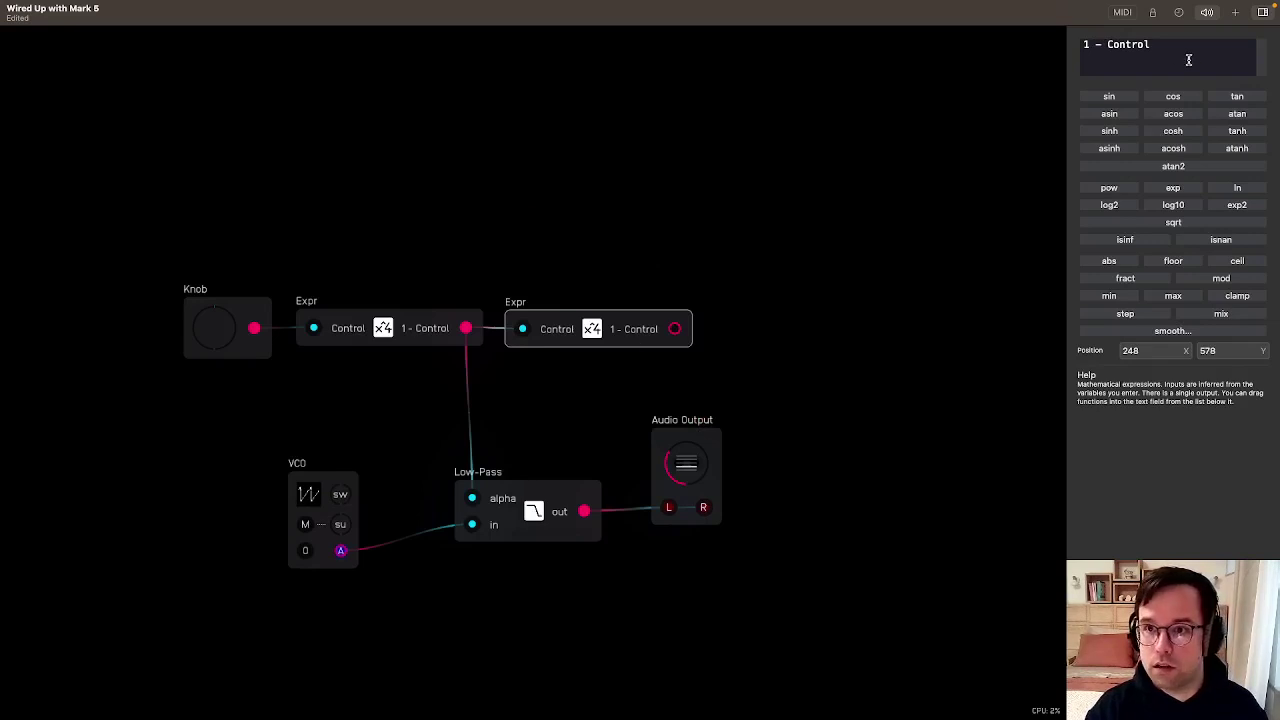
left_click_drag(1189, 60, 951, 42)
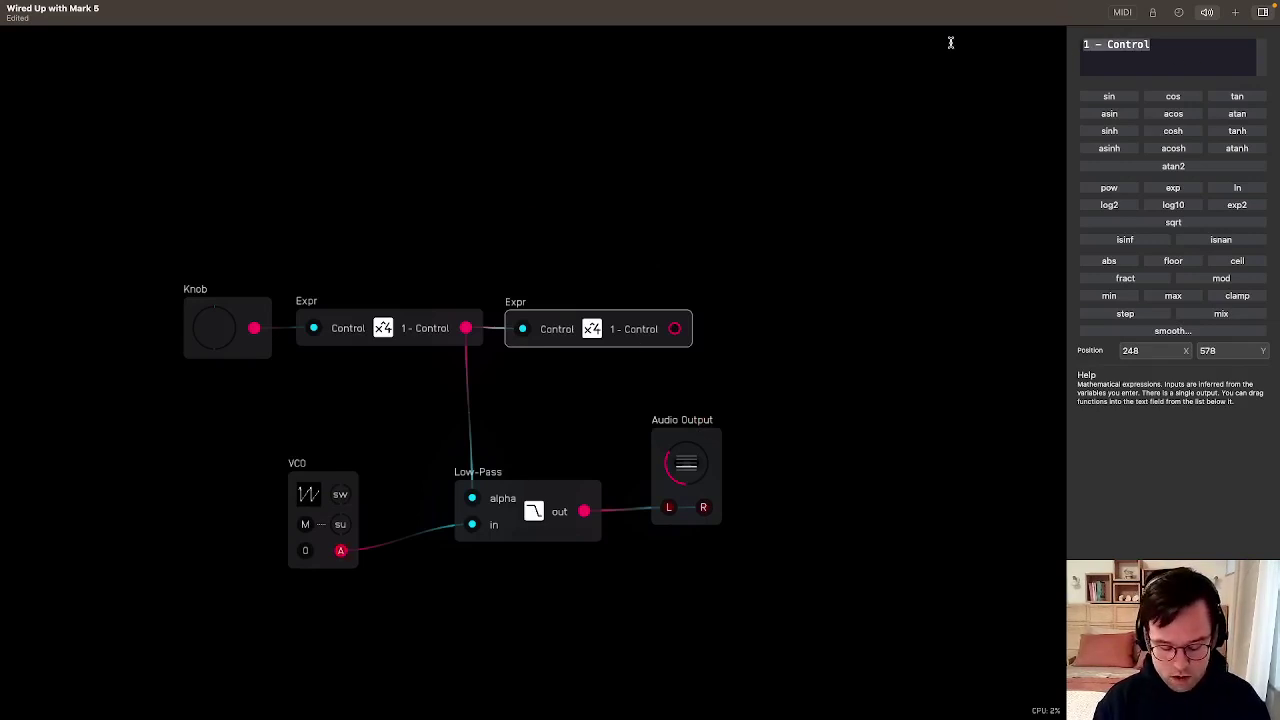
type("Control ")
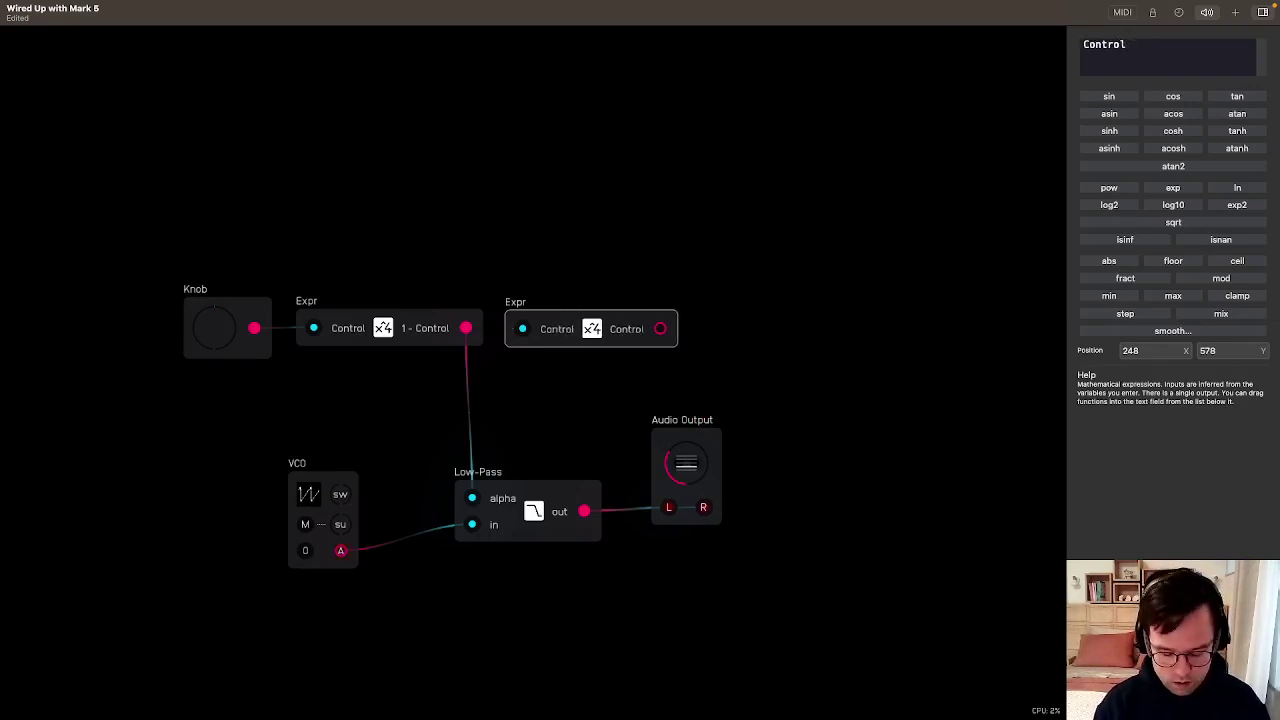
type("^ E")
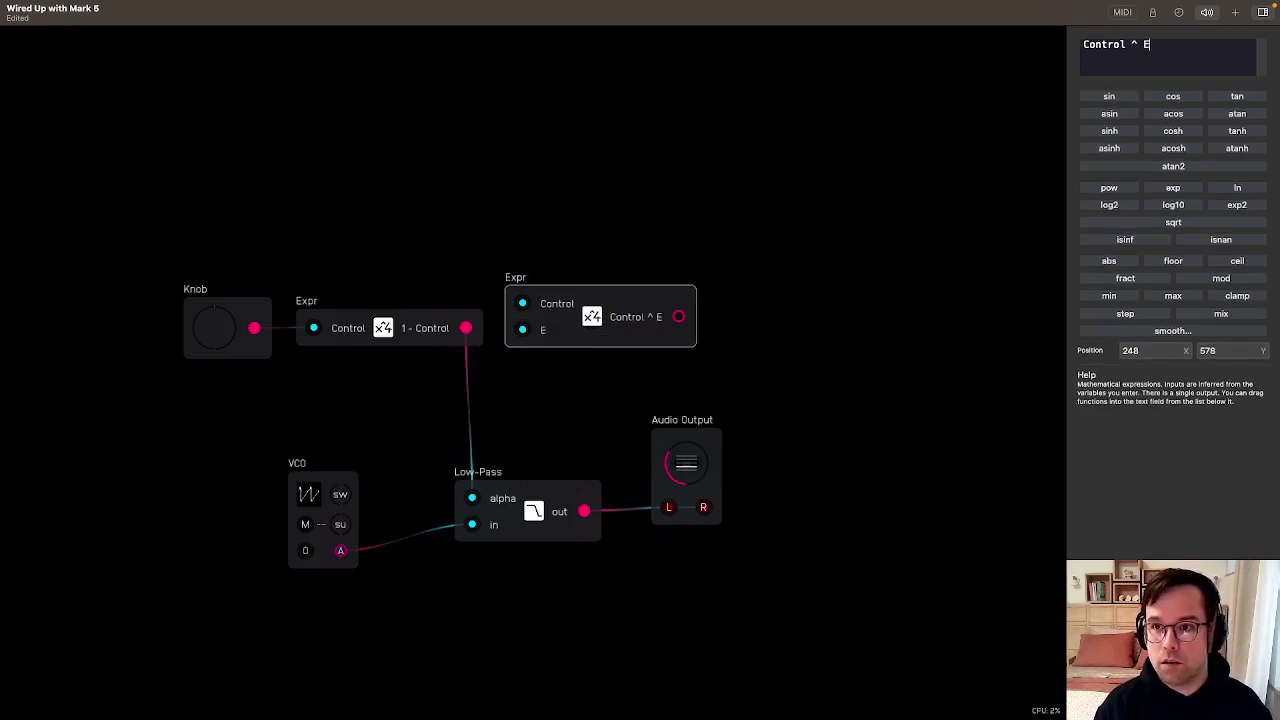
type("xponent")
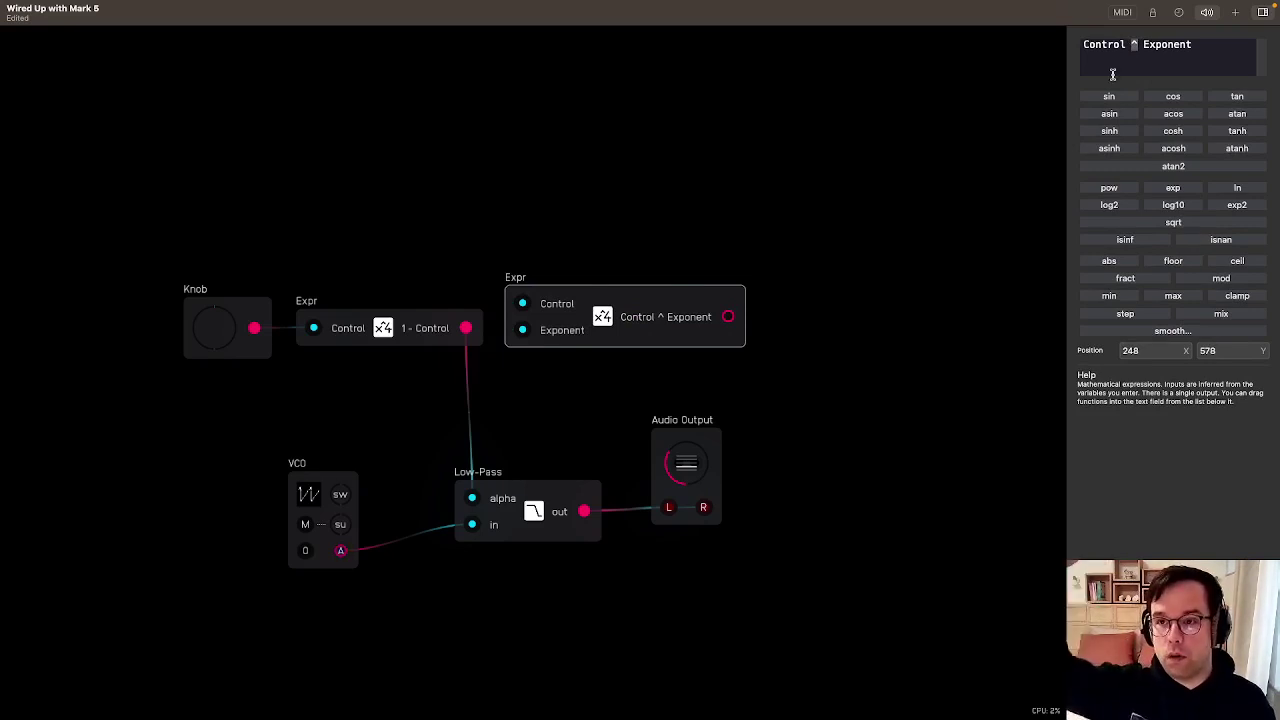
Level the "Control ^ Exponent" node with the "1 - Control" node and reconnect that node's output to its Control input
left_click_drag(583, 350, 582, 376)
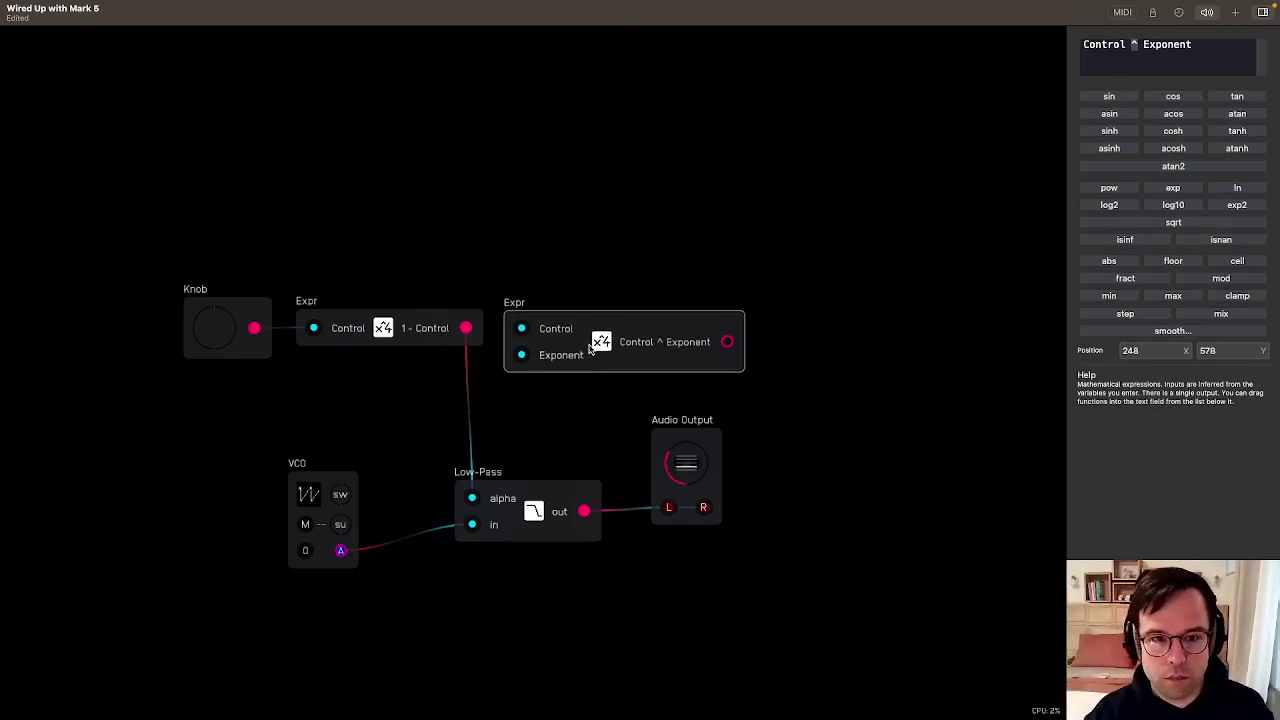
left_click_drag(468, 330, 517, 332)
left_click(827, 282)
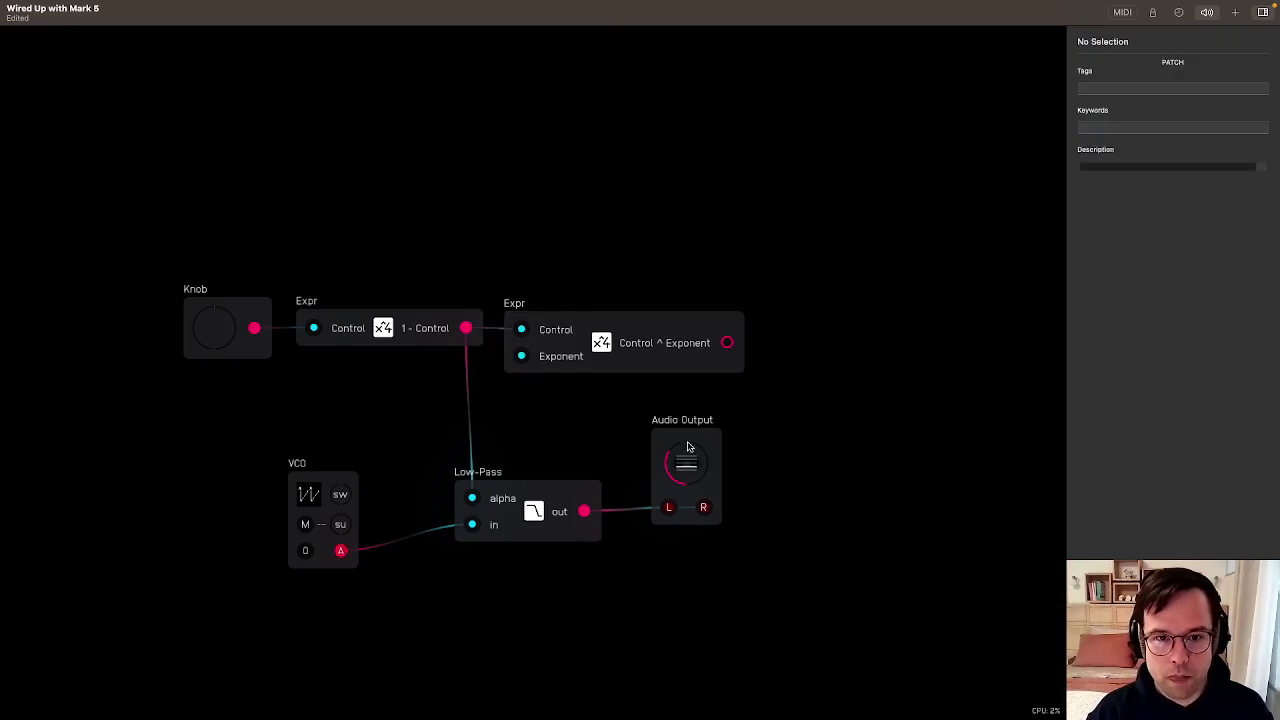
Shift the Audio Output down and right, and feed the Exponent input from a new expression set to 2
left_click_drag(714, 435, 752, 459)
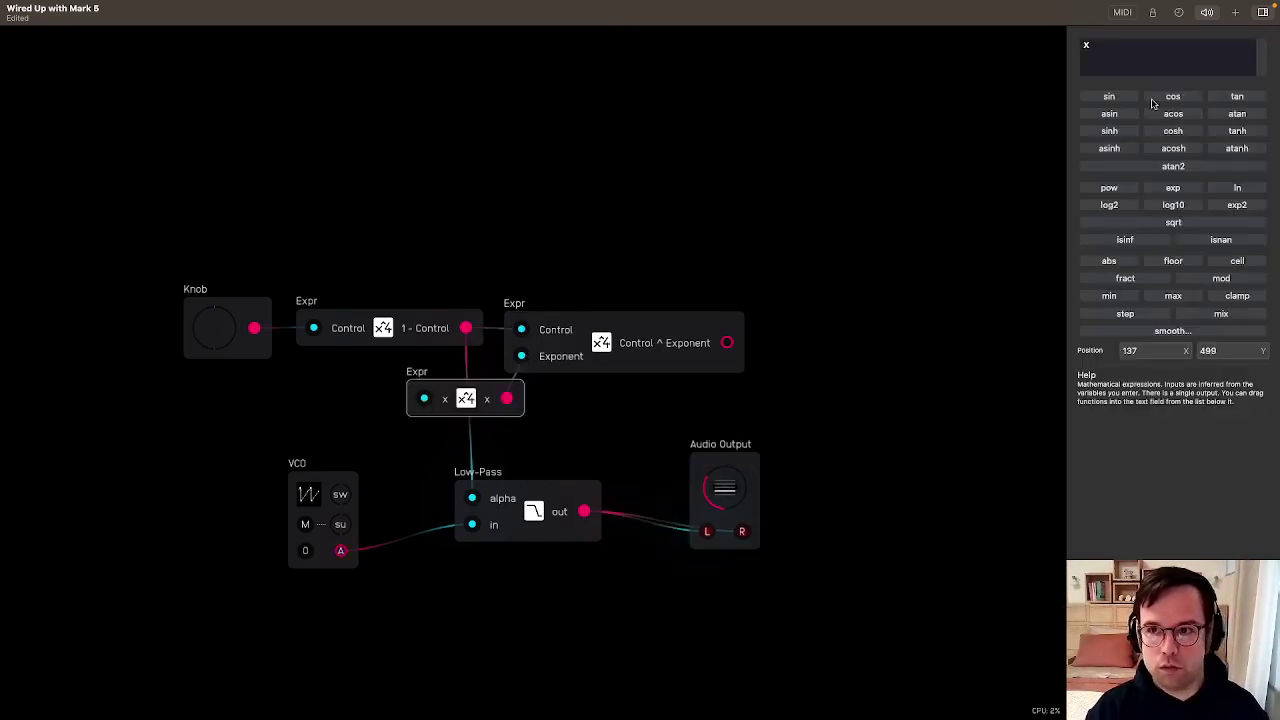
left_click_drag(1089, 47, 994, 43)
type("2")
right_click(803, 297)
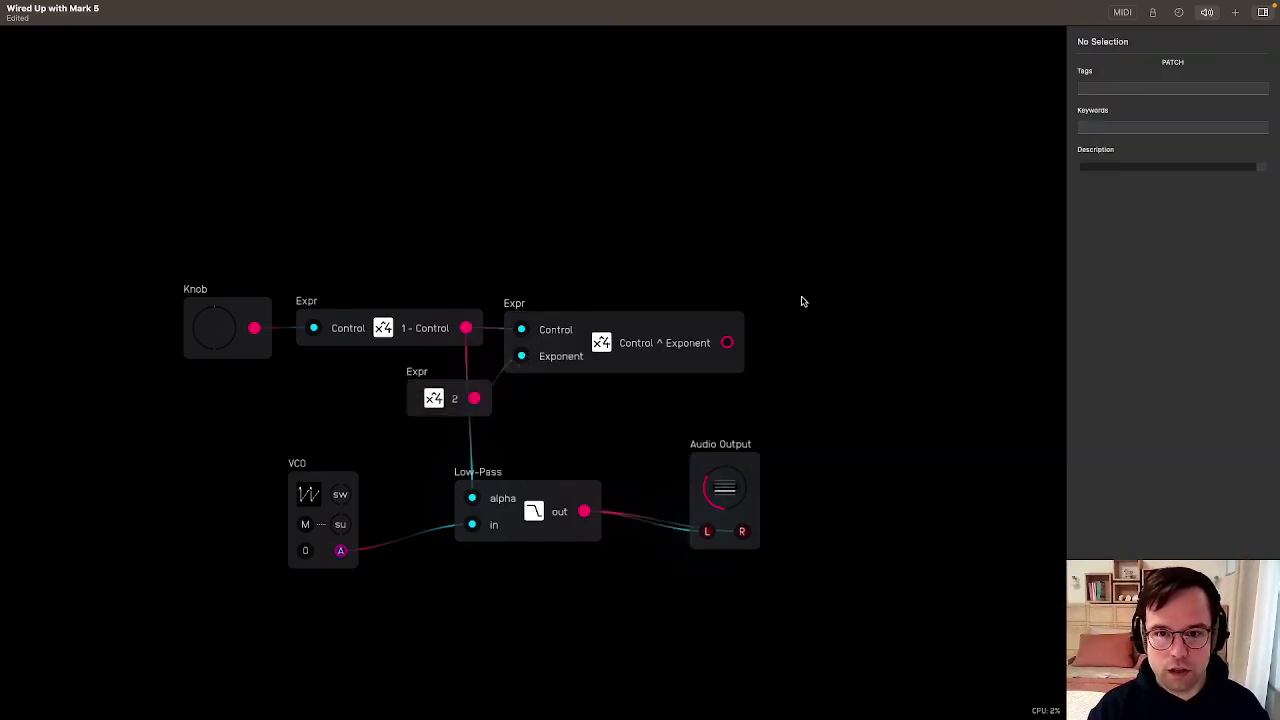
mouse_move(826, 334)
left_click(880, 358)
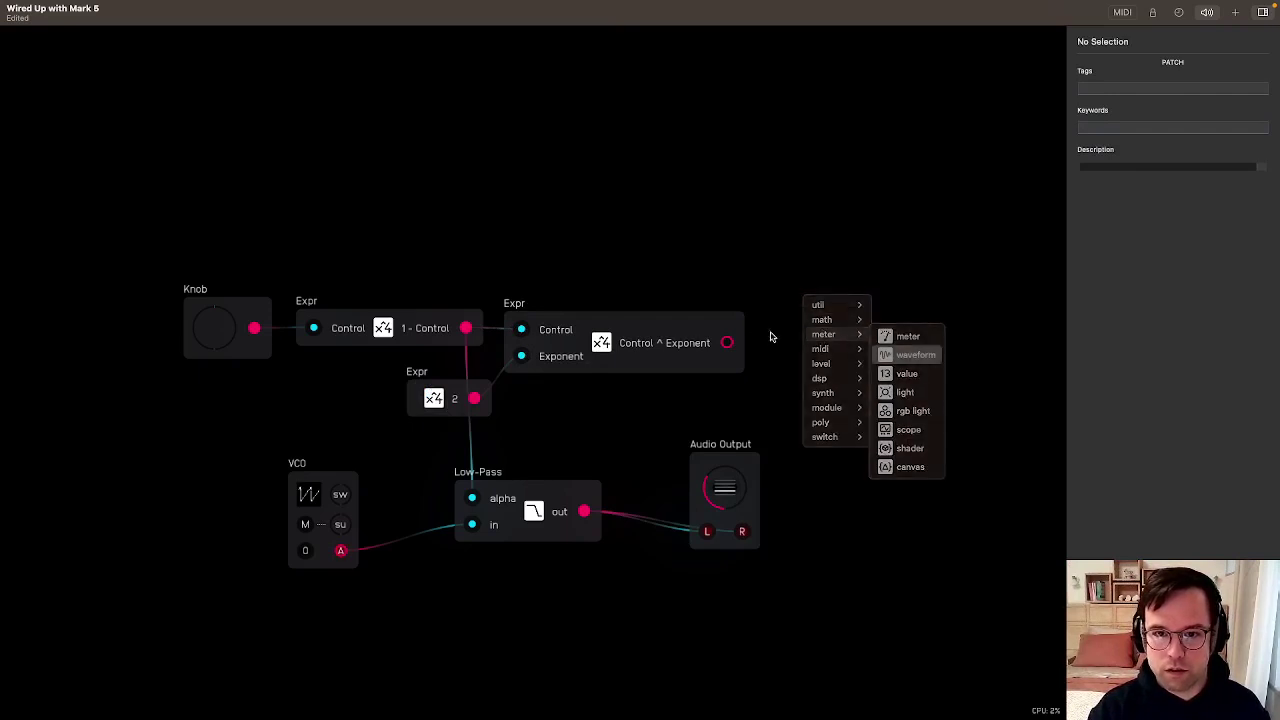
left_click_drag(728, 343, 764, 312)
left_click(869, 257)
key("BackSpace")
Add a Meter fed by the "Control ^ Exponent" output and place it above that expression
right_click(789, 298)
mouse_move(825, 336)
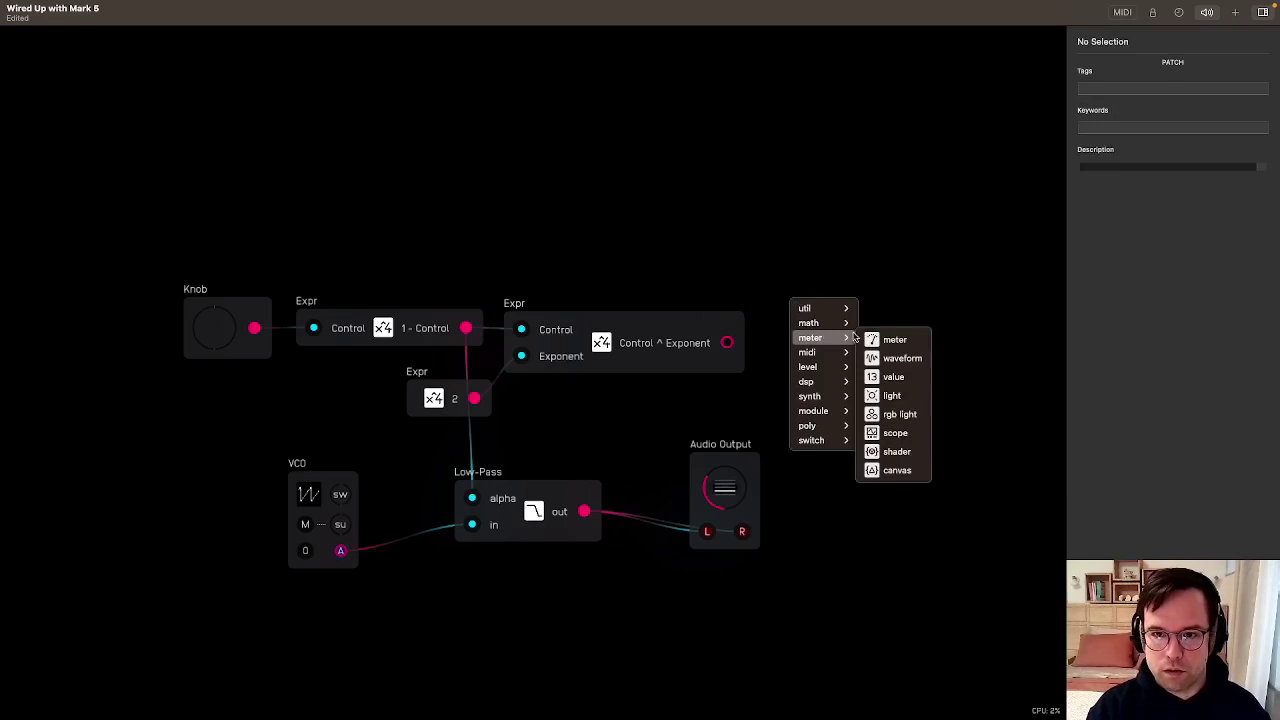
left_click(882, 339)
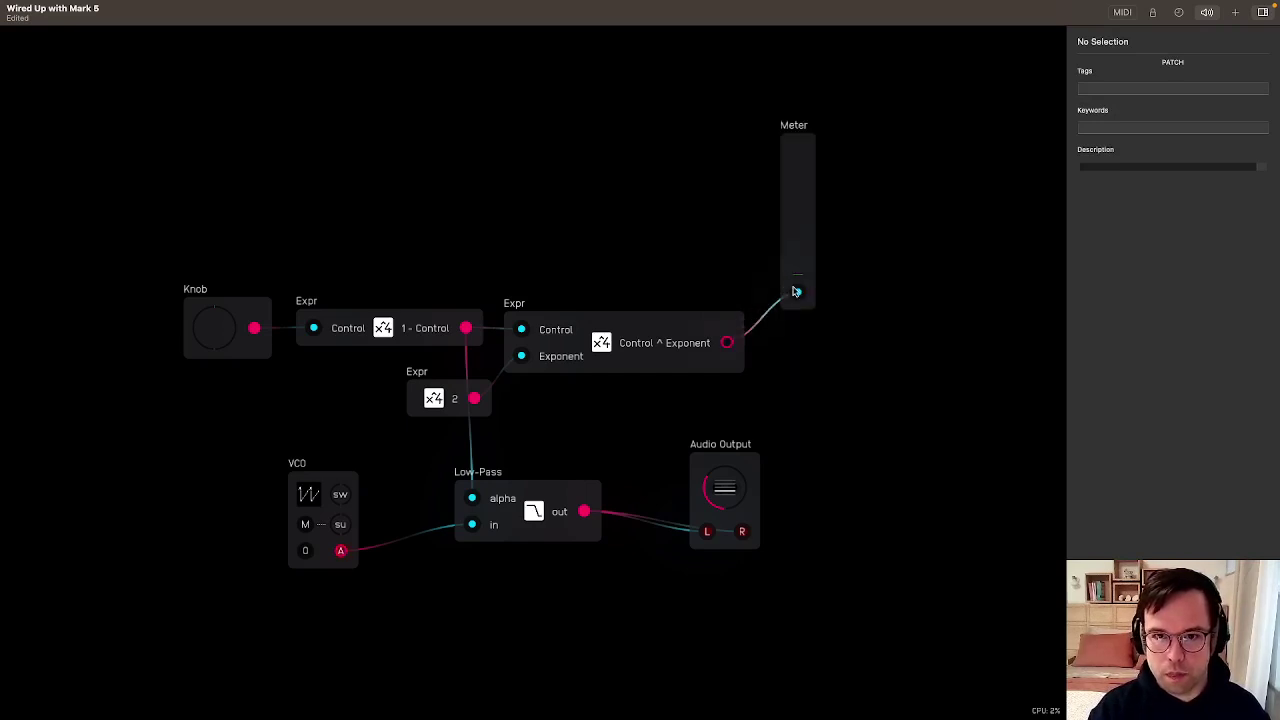
left_click_drag(795, 291, 561, 267)
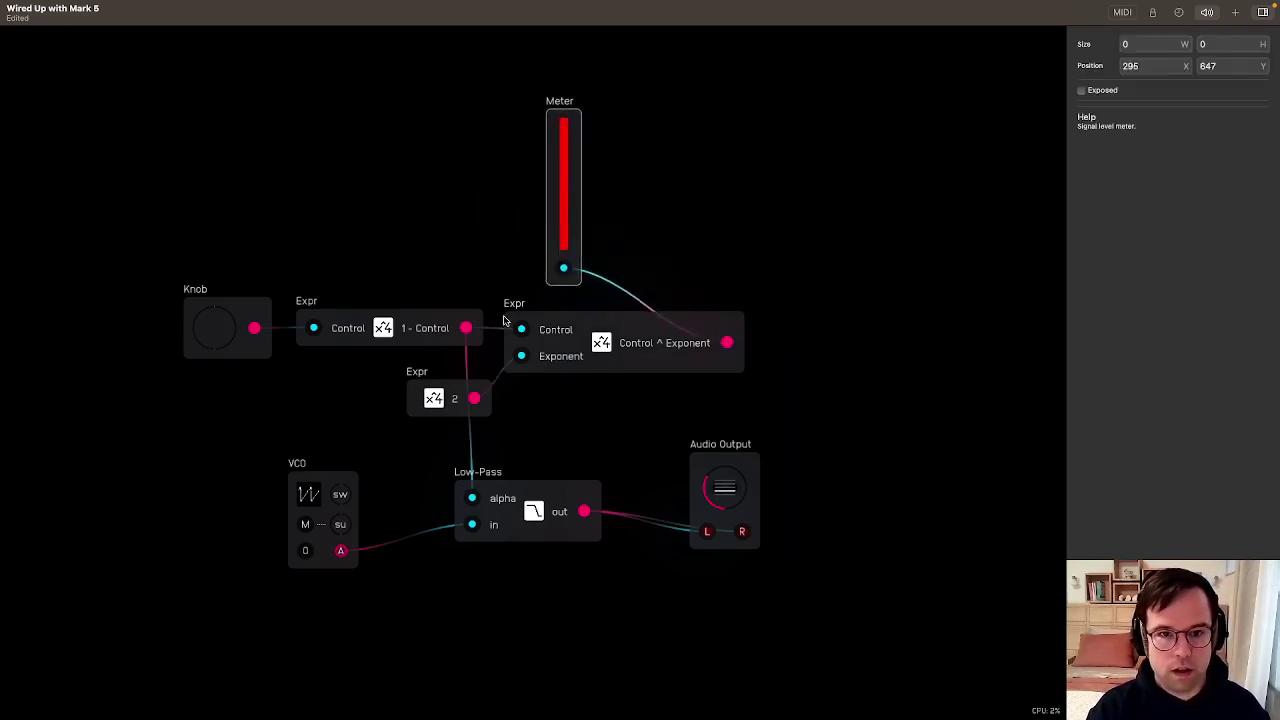
left_click(634, 431)
Add two more meters beside the first, one fed by the "1 - Control" output and one by the knob
left_click(566, 217)
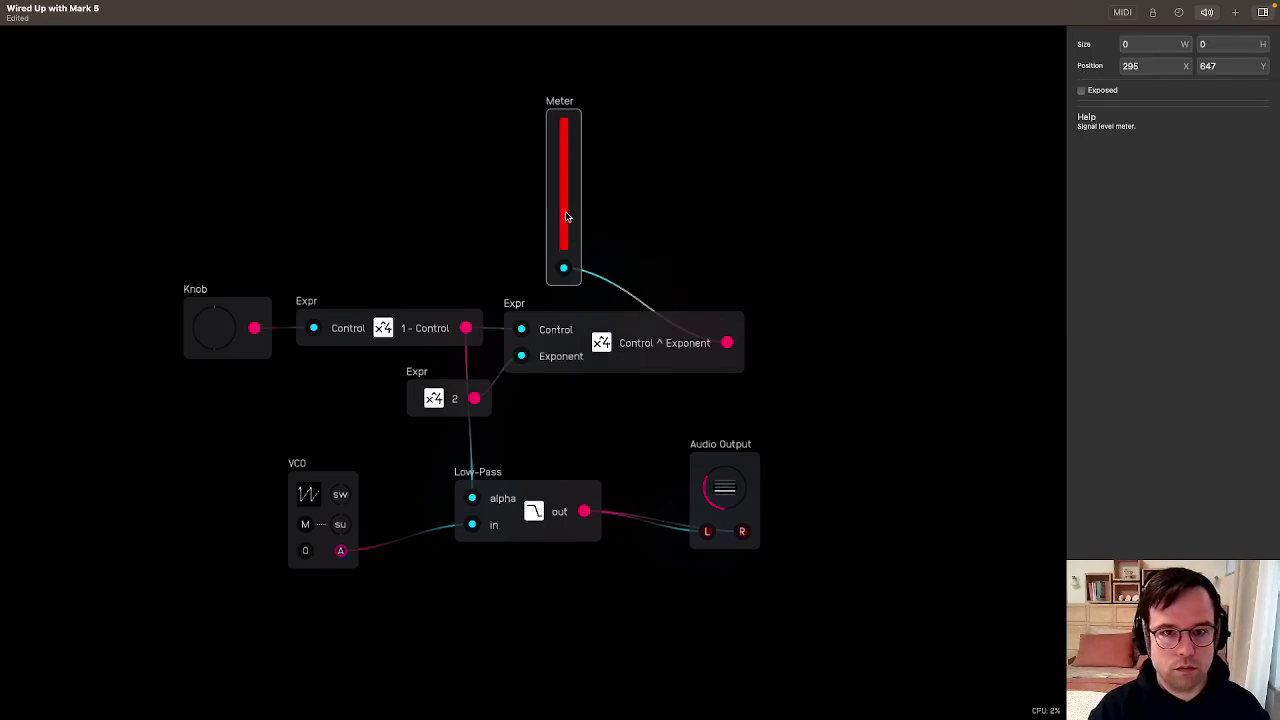
left_click(445, 335)
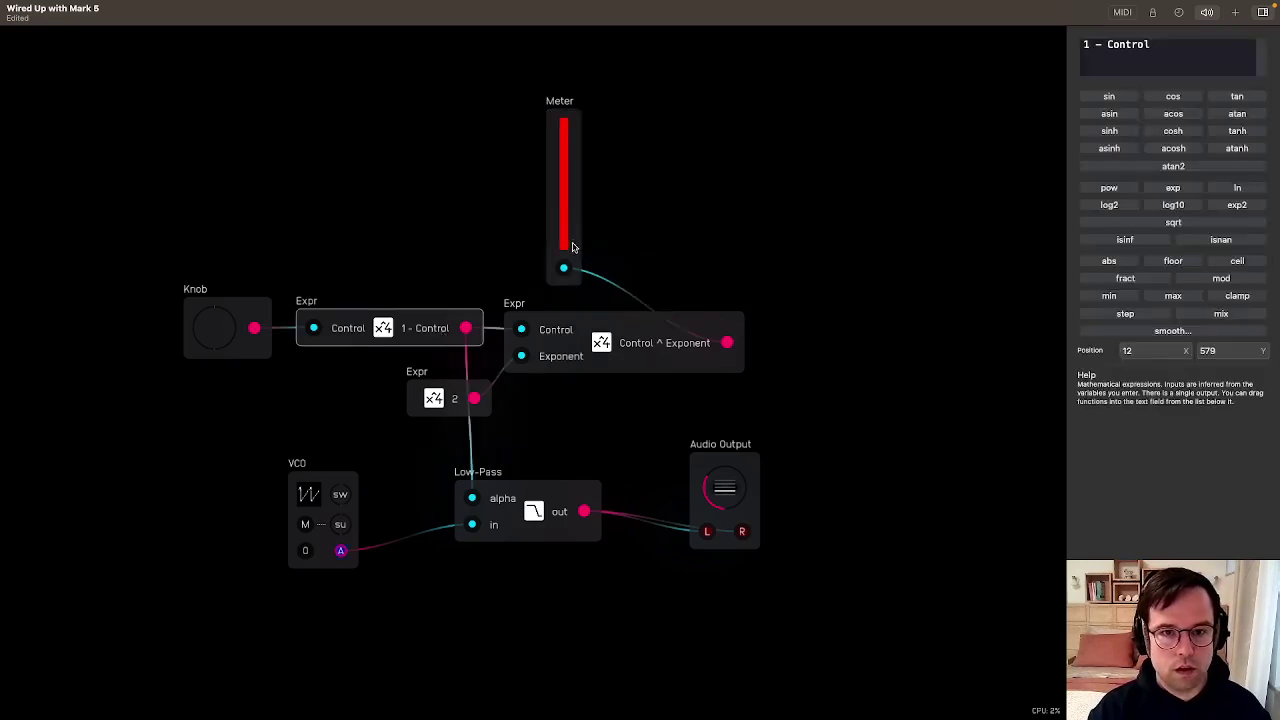
left_click_drag(573, 247, 485, 214)
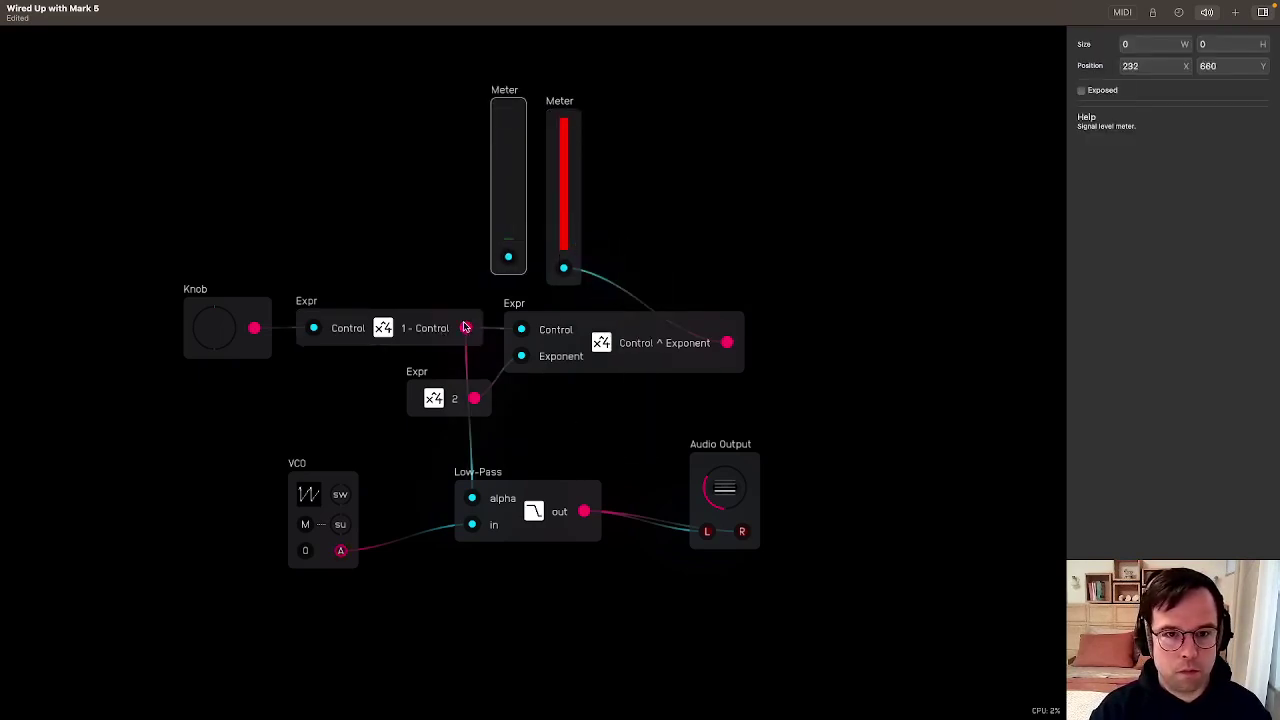
left_click_drag(465, 327, 521, 230)
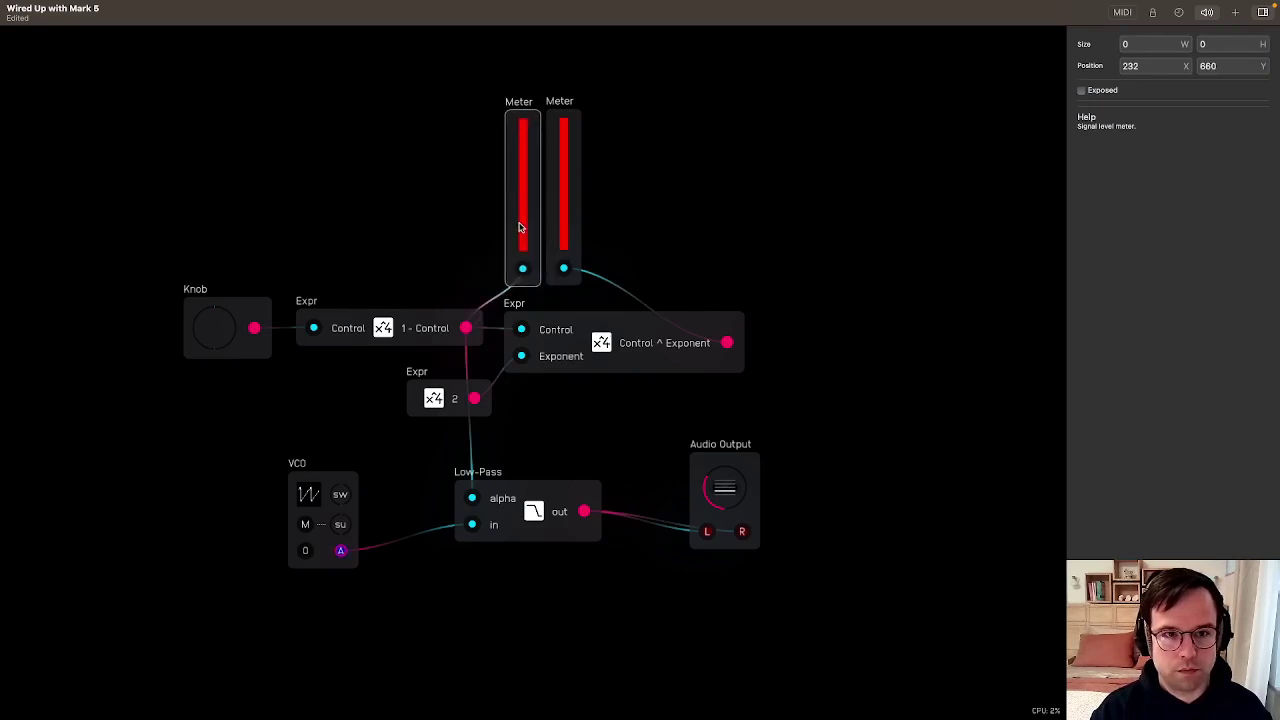
key("Escape")
left_click_drag(515, 243, 466, 222)
left_click_drag(254, 328, 477, 269)
Inspect the knob and both expressions in turn, and turn the knob up slightly to compare the three meters
left_click(245, 308)
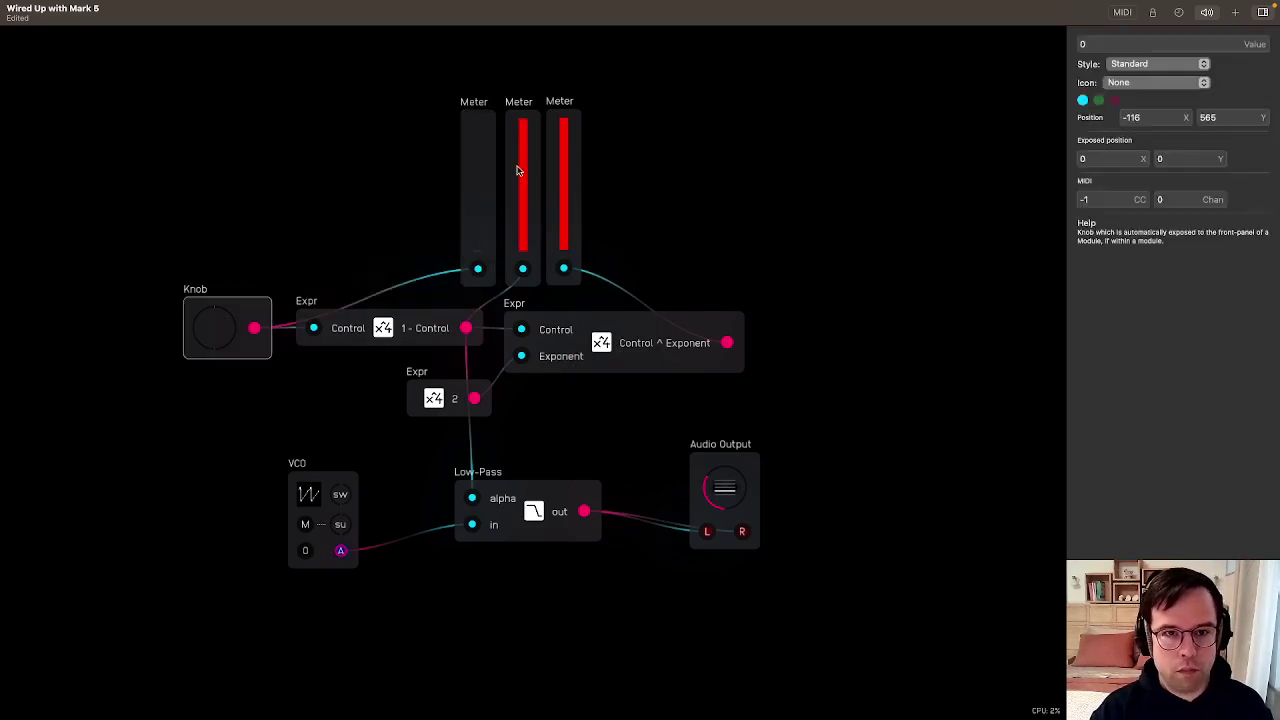
left_click(376, 318)
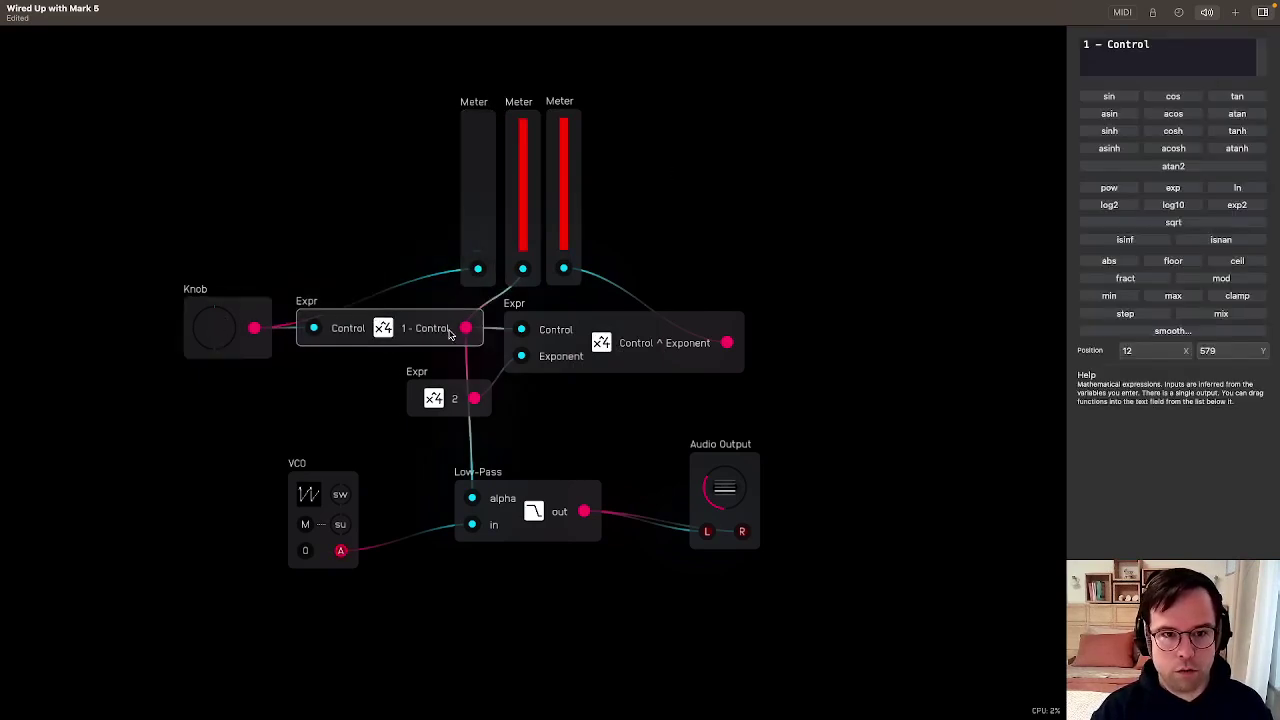
left_click(614, 320)
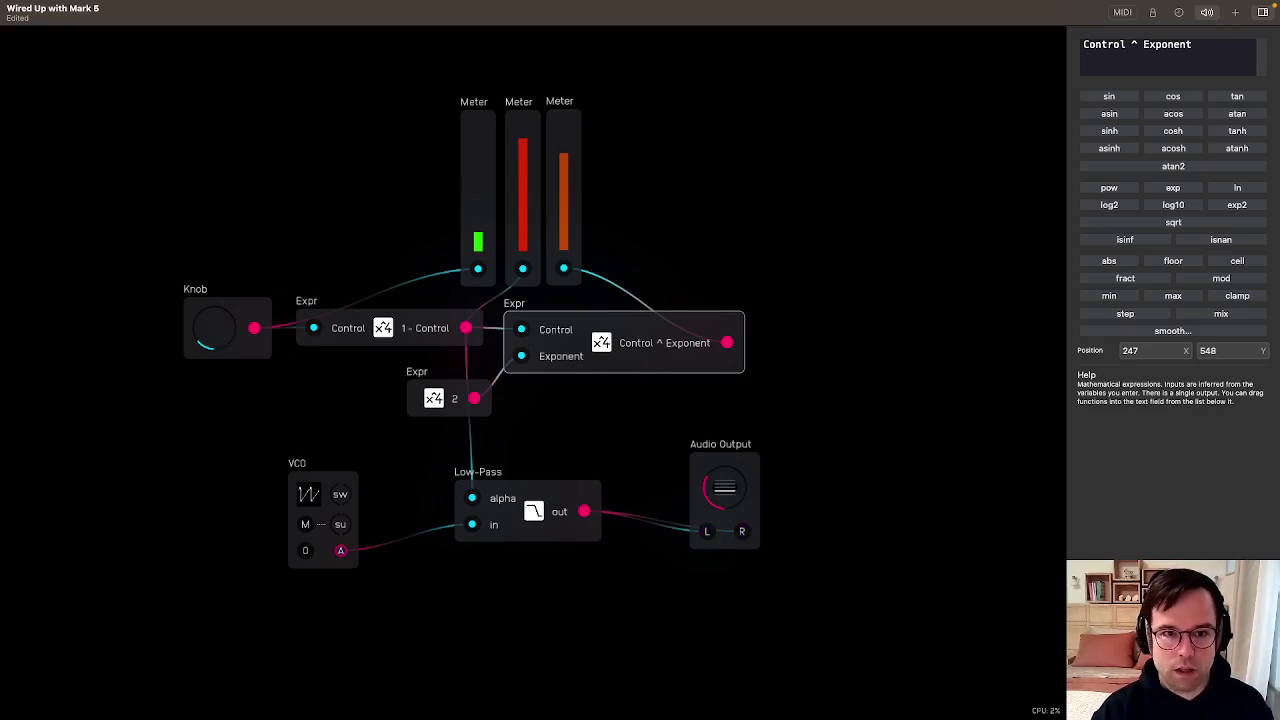
Connect the "Control ^ Exponent" output to the low-pass alpha input in place of "1 - Control" and audition it with the knob
left_click_drag(727, 343, 472, 498)
mouse_move(209, 327)
left_mouse_down()
mouse_move(209, 278)
mouse_move(214, 328)
left_mouse_up()
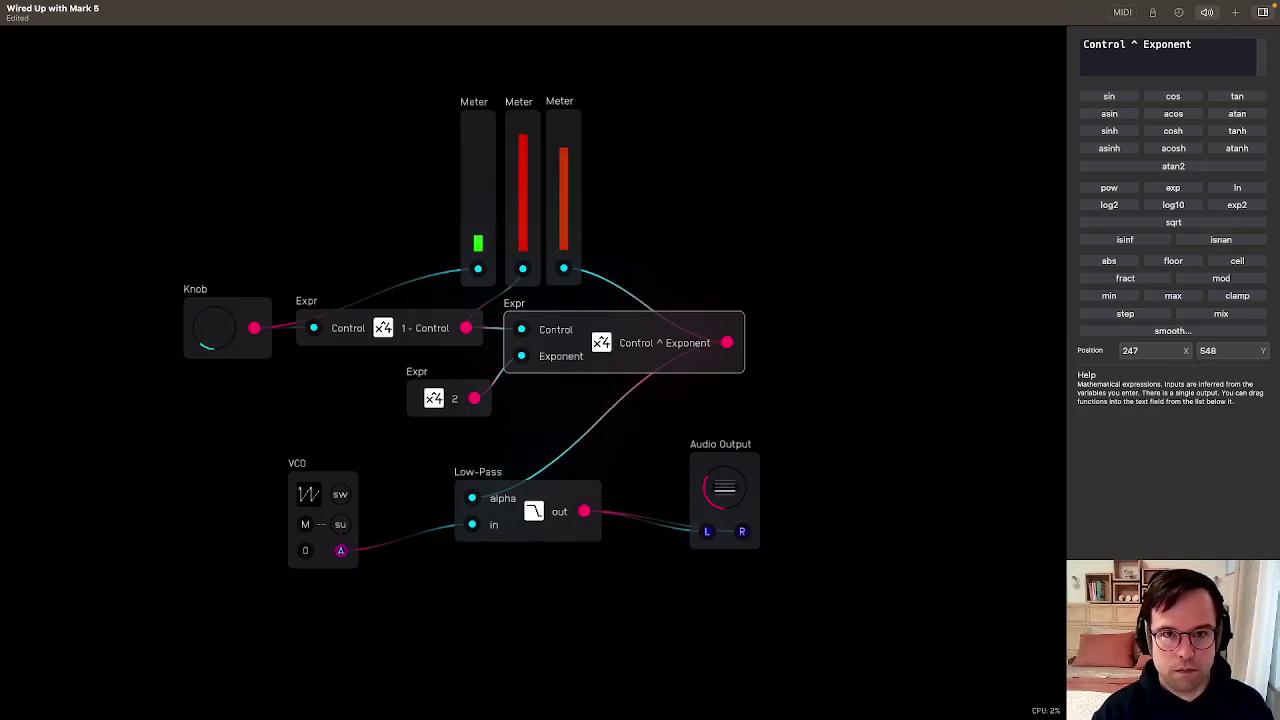
left_click(896, 246)
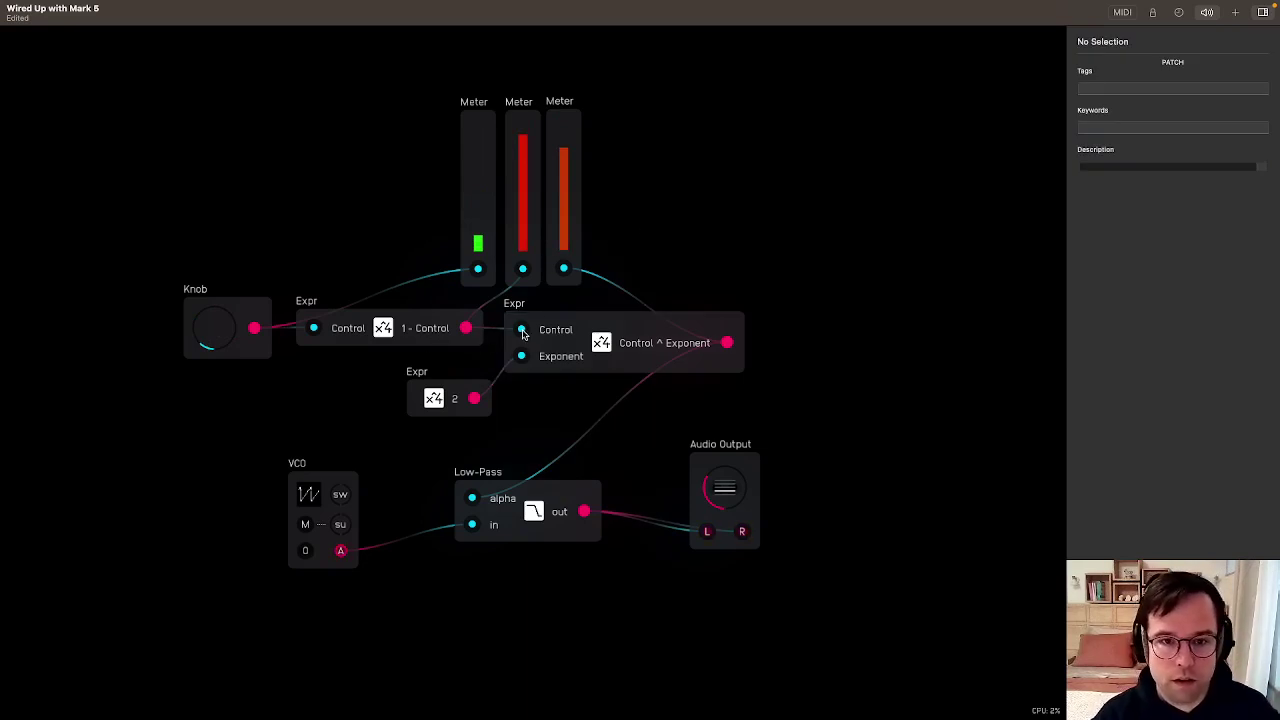
Disconnect "1 - Control" from "Control ^ Exponent", shift its meter cable to the first meter and move it right of the exponent expression
left_click_drag(522, 331, 483, 319)
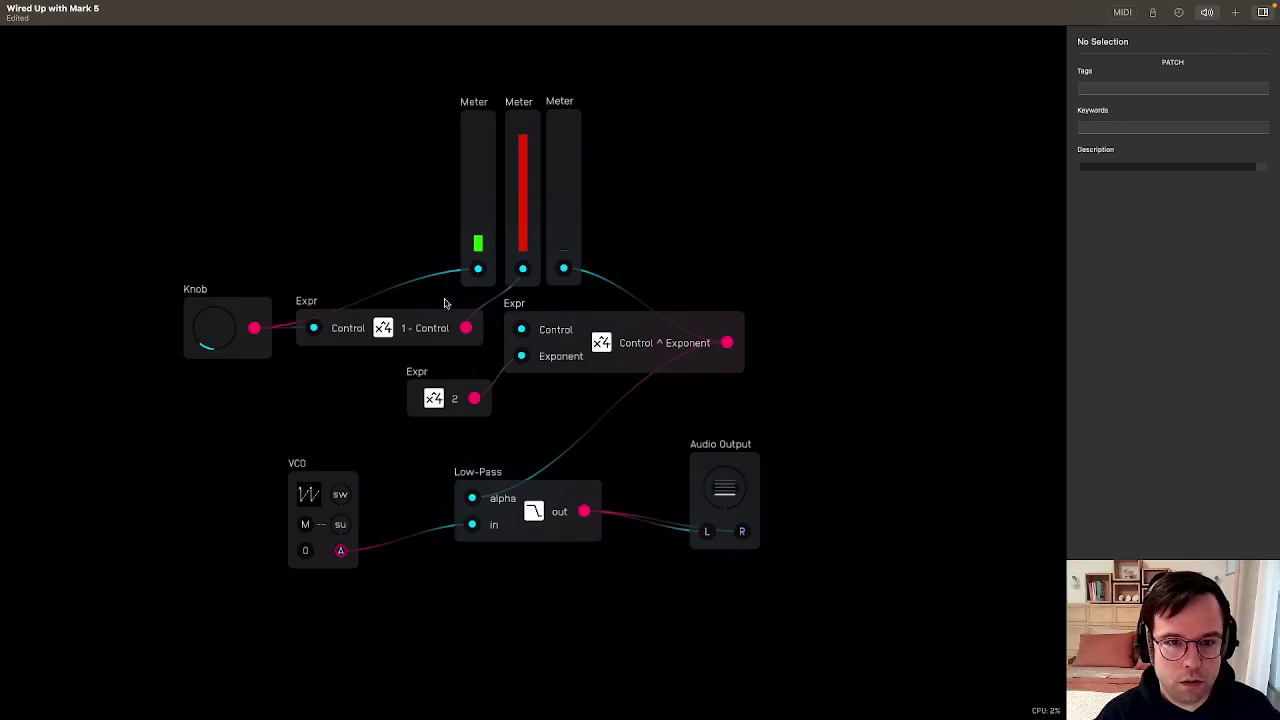
left_click(337, 329)
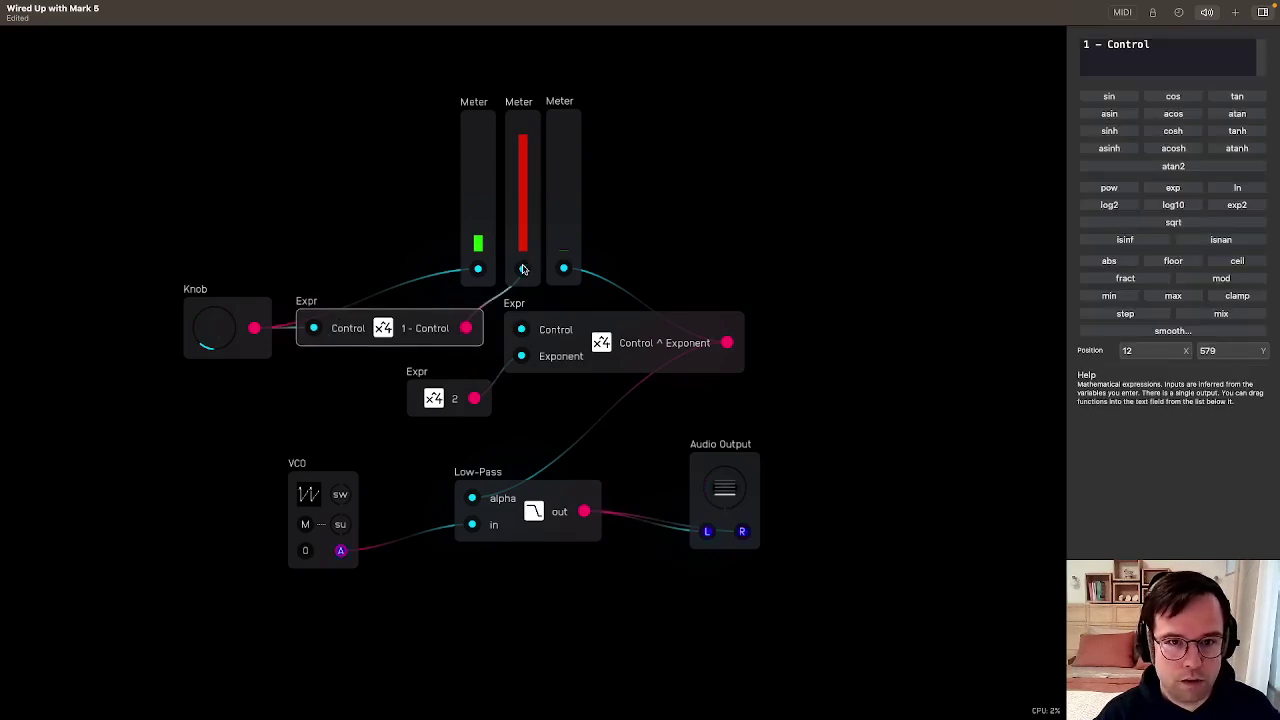
left_click_drag(522, 269, 478, 269)
left_click_drag(385, 325, 849, 321)
left_click_drag(479, 270, 404, 276)
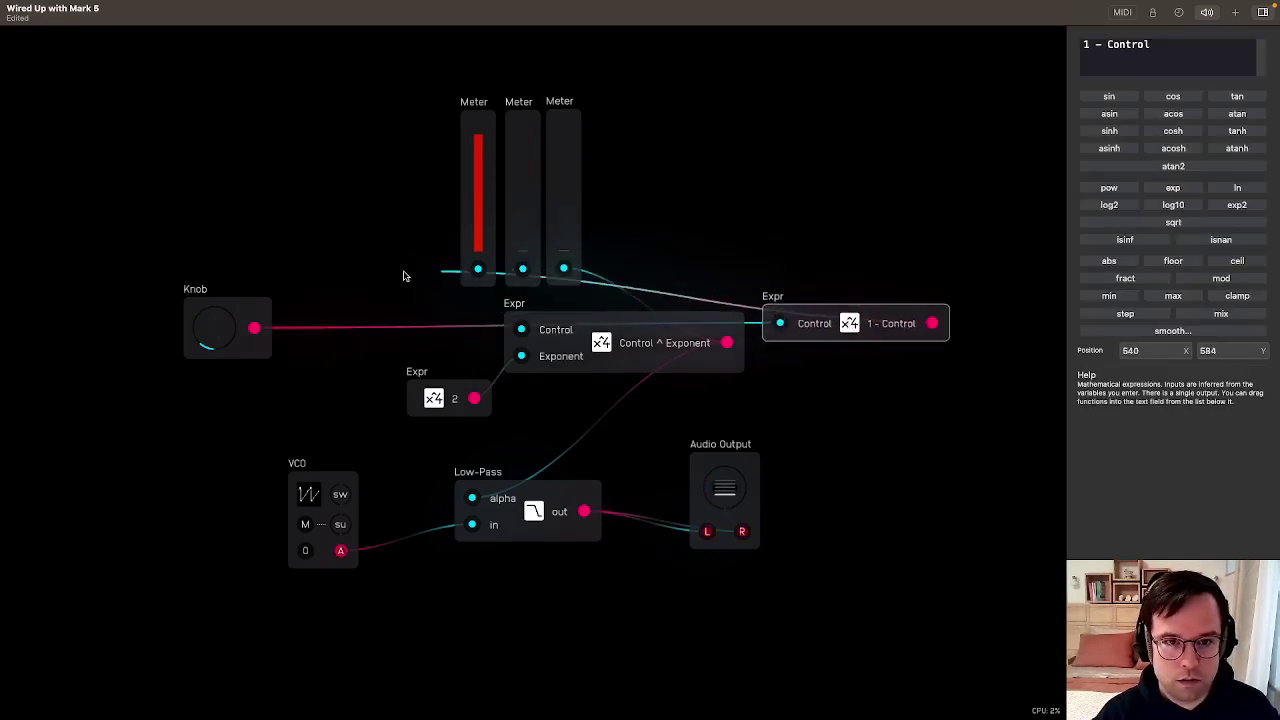
Unplug the first two meters and rewire the knob into "Control ^ Exponent", with that expression's output feeding "1 - Control"
key("super+z")
key("super+z")
key("super+z")
key("super+z")
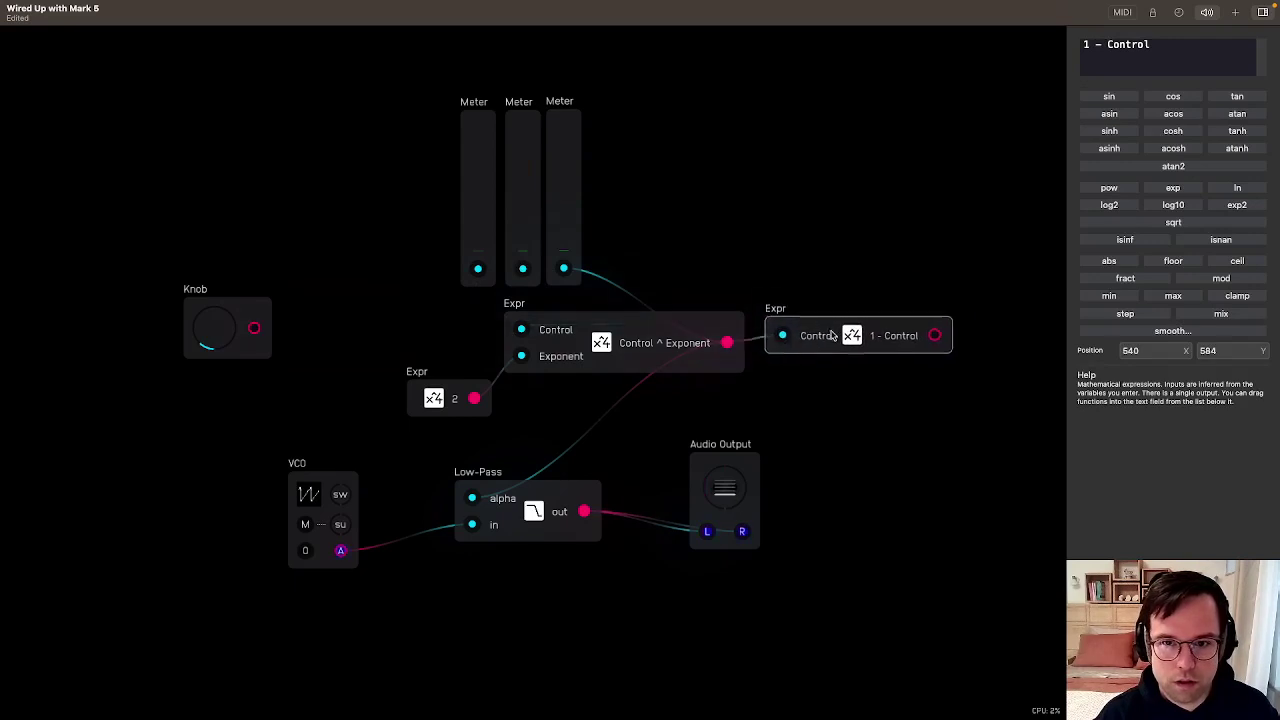
key("super+z")
left_click_drag(254, 327, 521, 329)
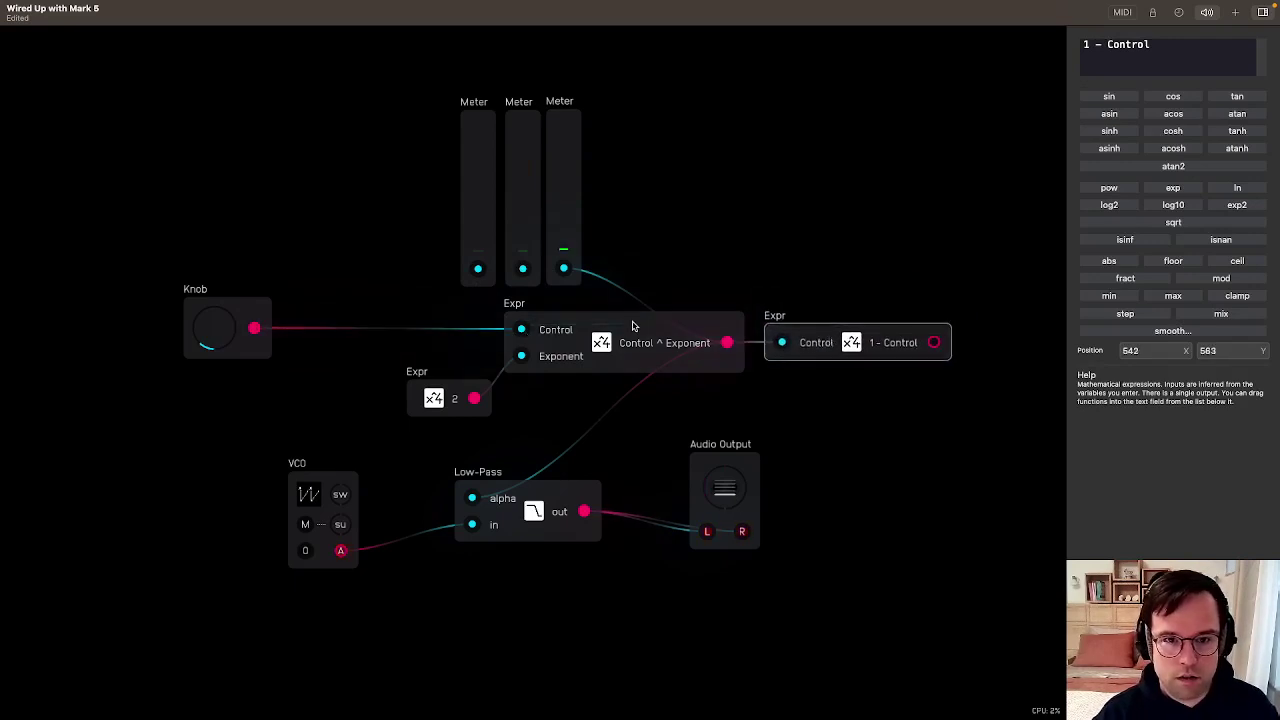
Move both exponent expressions left, bring "1 - Control" closer, and connect its output to the low-pass alpha input
left_click_drag(439, 329, 541, 409)
left_click_drag(586, 360, 468, 364)
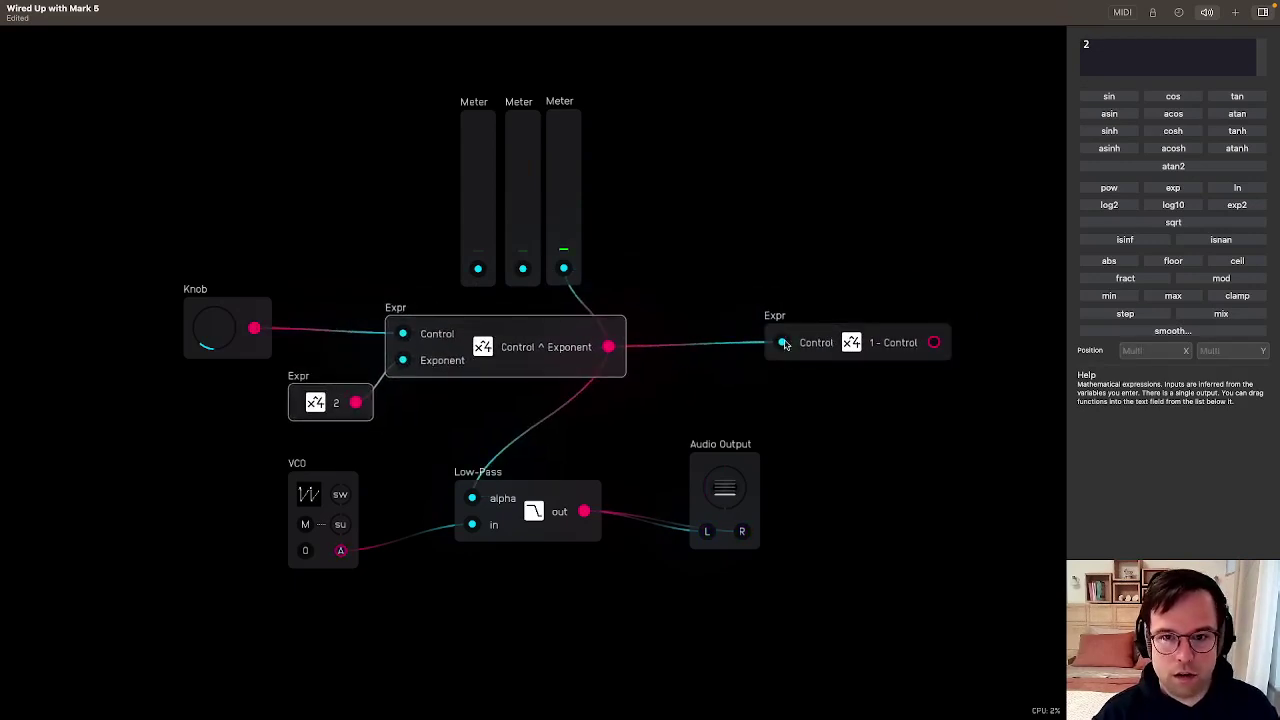
left_click_drag(843, 344, 474, 499)
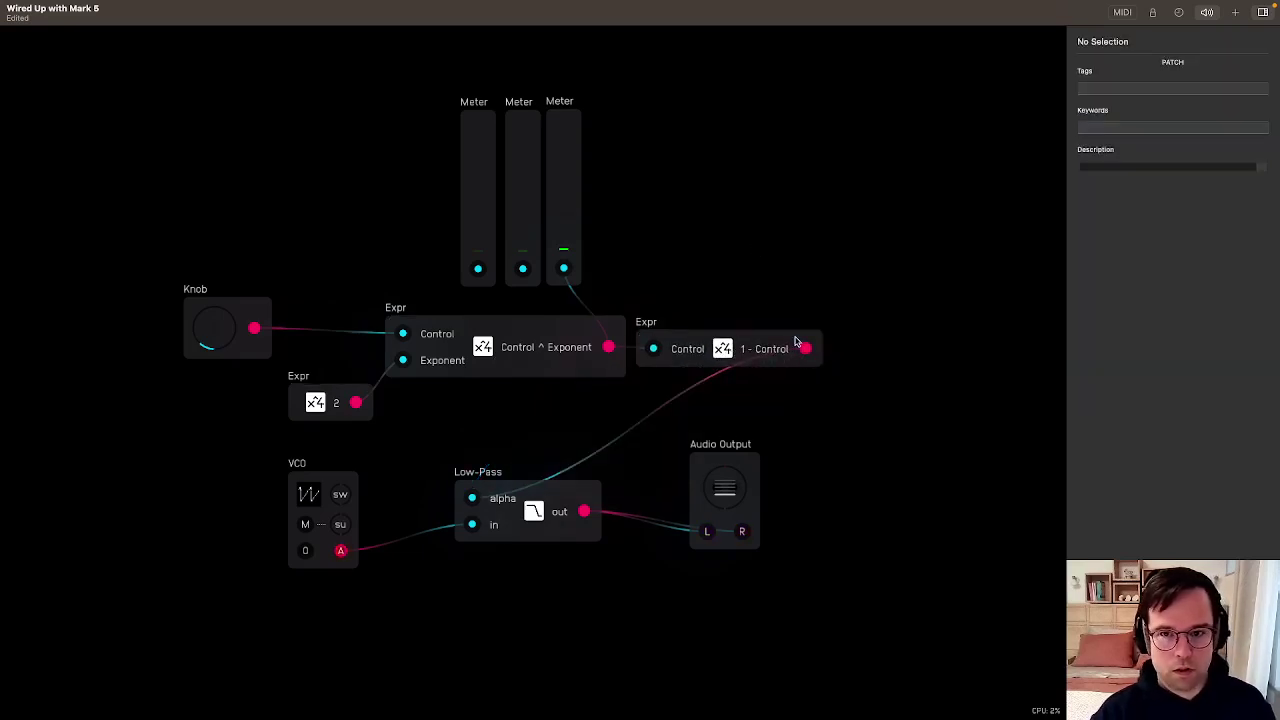
Connect the "1 - Control" output to the second meter and the knob to the first meter
left_click_drag(805, 347, 522, 268)
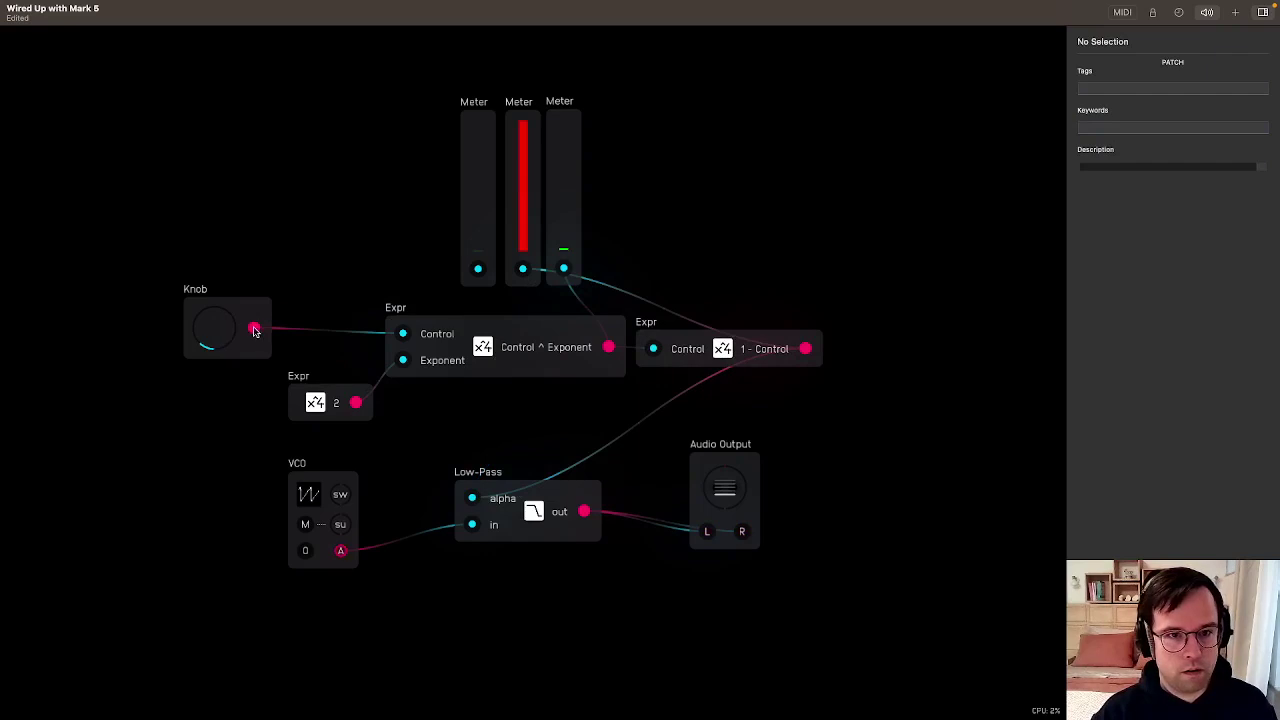
left_click_drag(254, 330, 478, 268)
left_click_drag(210, 337, 210, 355)
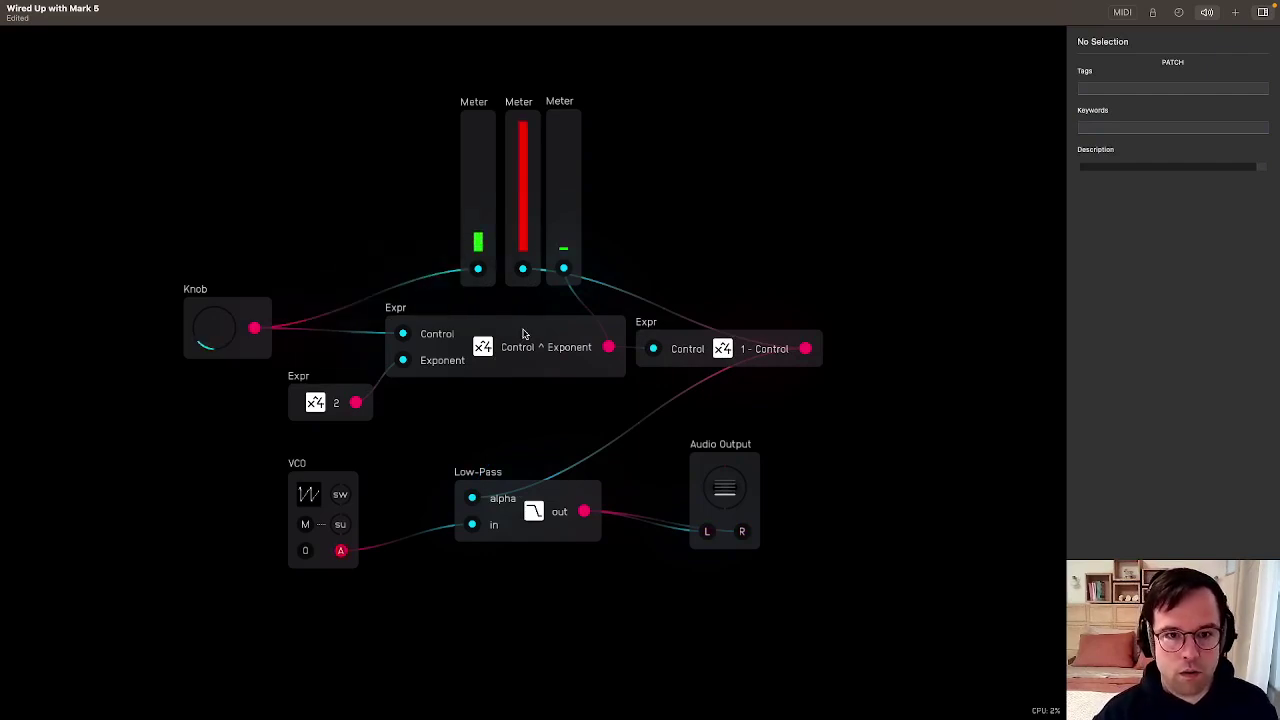
Nudge "Control ^ Exponent" and reorder the meters so they show the knob, the exponent result and the inverted result in sequence
left_click_drag(522, 334, 511, 339)
left_click_drag(528, 212, 611, 211)
left_click_drag(663, 174, 566, 194)
left_click_drag(566, 194, 526, 191)
left_click(662, 176)
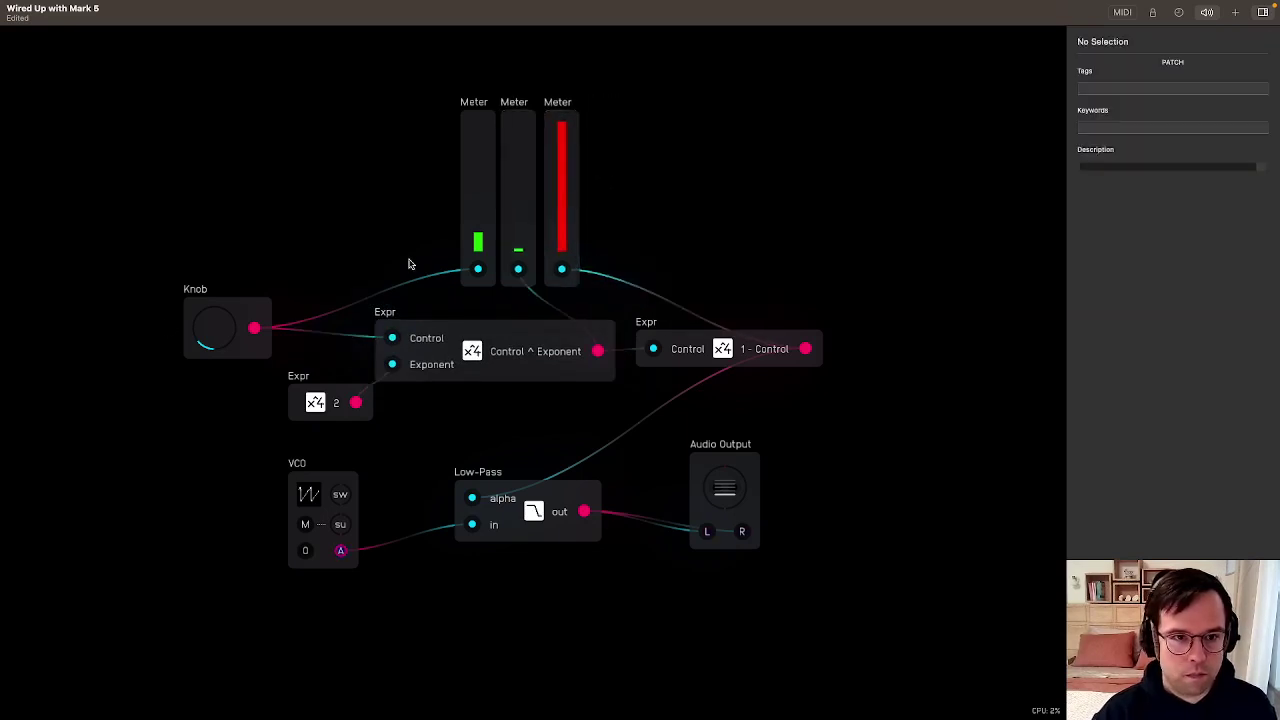
Sweep the knob up and down to compare the three meters and audition the low-pass filter
left_click_drag(217, 340, 217, 352)
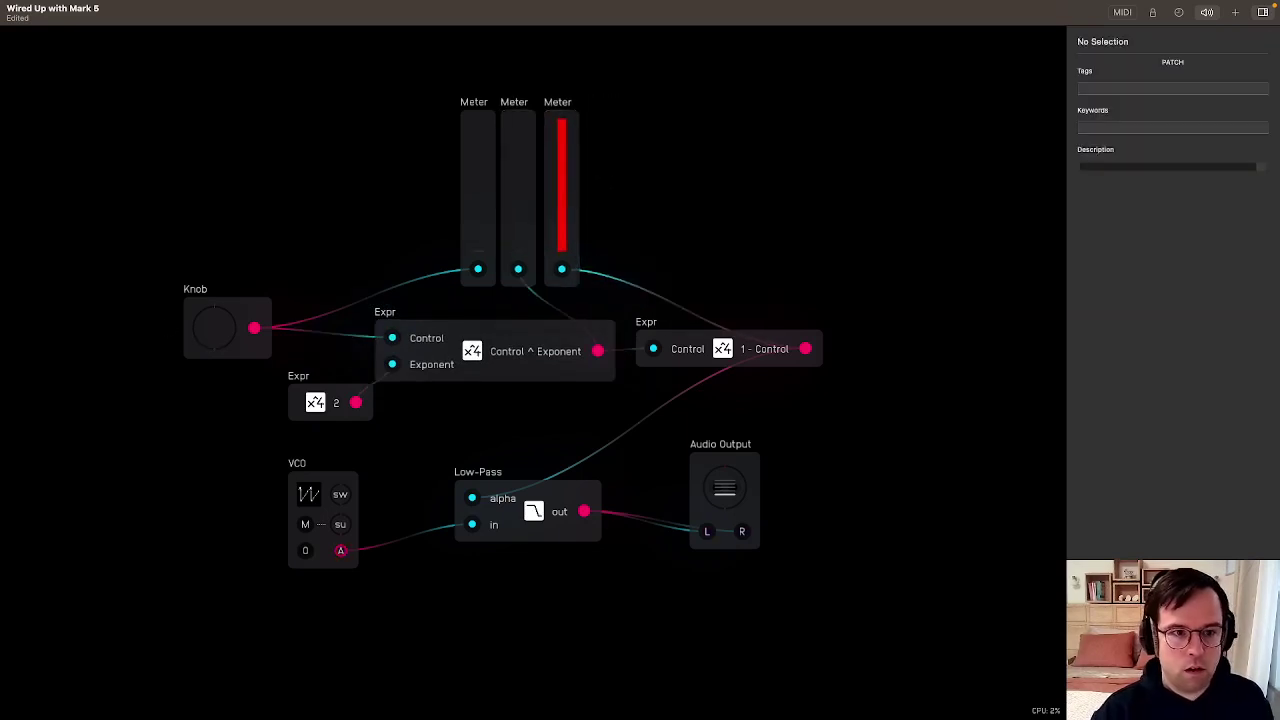
left_click(545, 356)
mouse_move(521, 223)
left_mouse_down()
mouse_move(591, 196)
mouse_move(527, 214)
left_mouse_up()
left_click(480, 234)
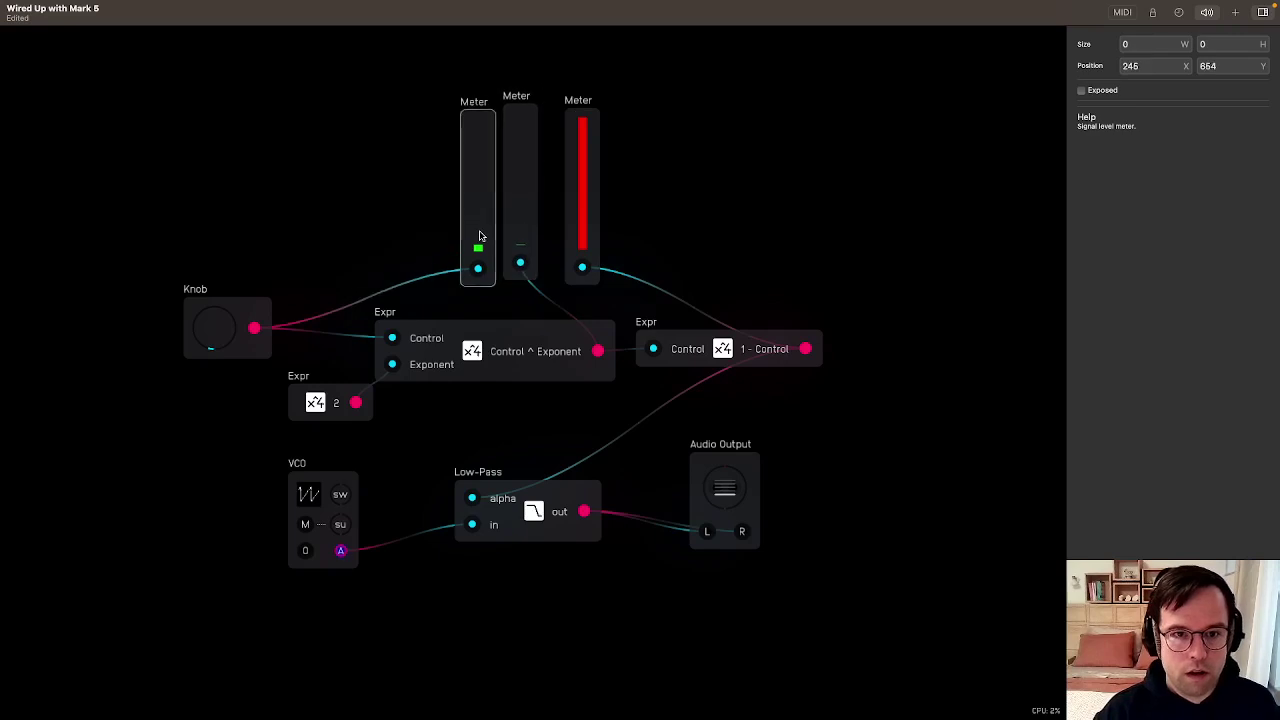
mouse_move(217, 336)
left_mouse_down()
mouse_move(217, 298)
mouse_move(217, 372)
mouse_move(214, 335)
left_mouse_up()
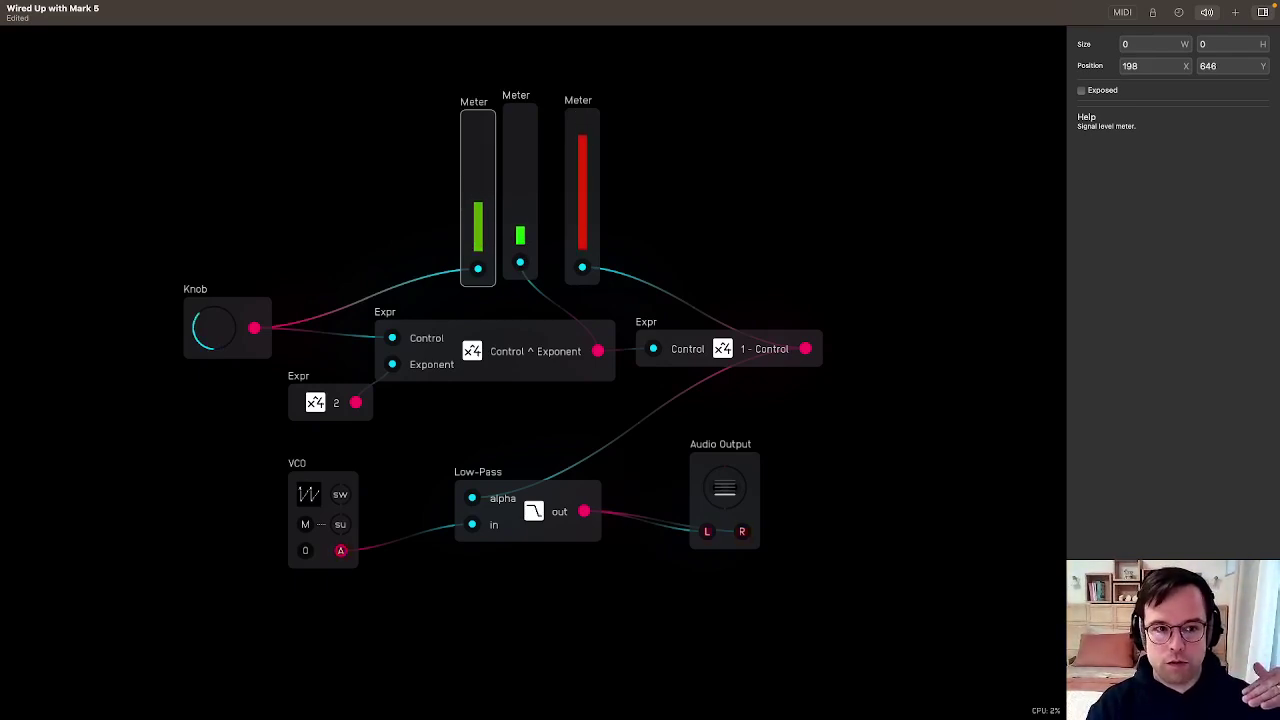
left_click_drag(214, 340, 214, 286)
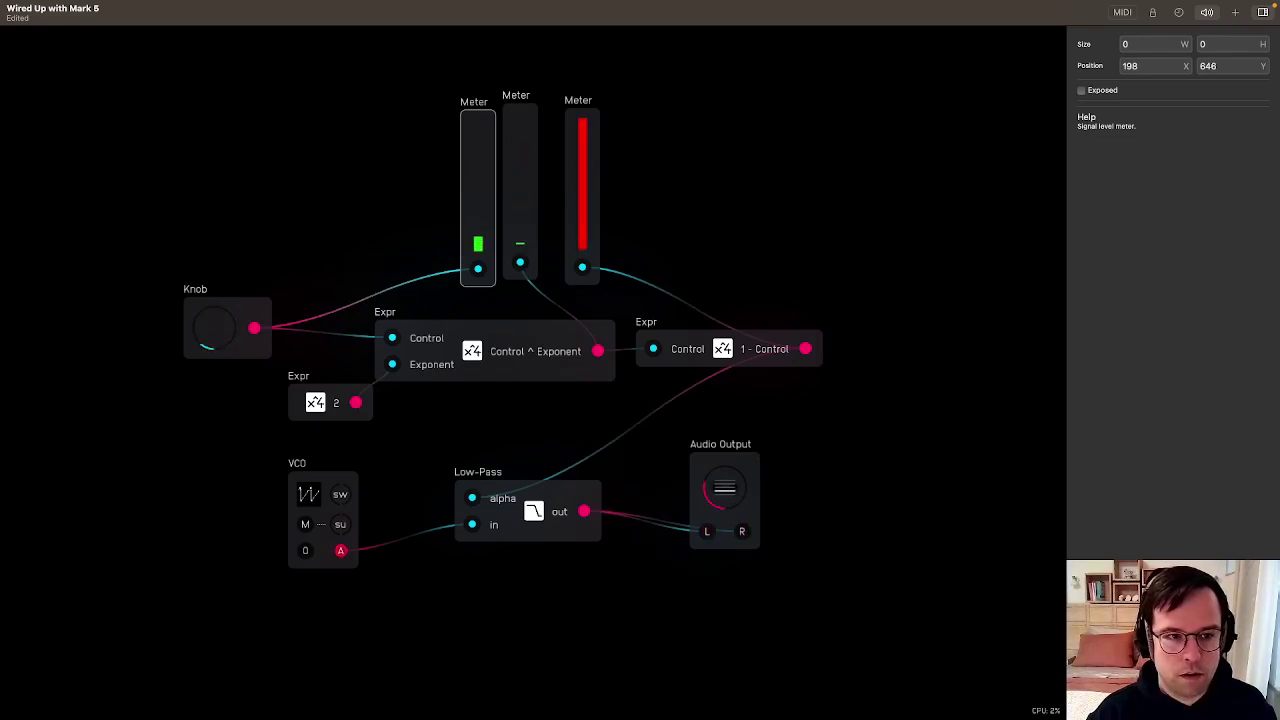
mouse_move(216, 334)
left_mouse_down()
mouse_move(216, 304)
mouse_move(216, 334)
left_mouse_up()
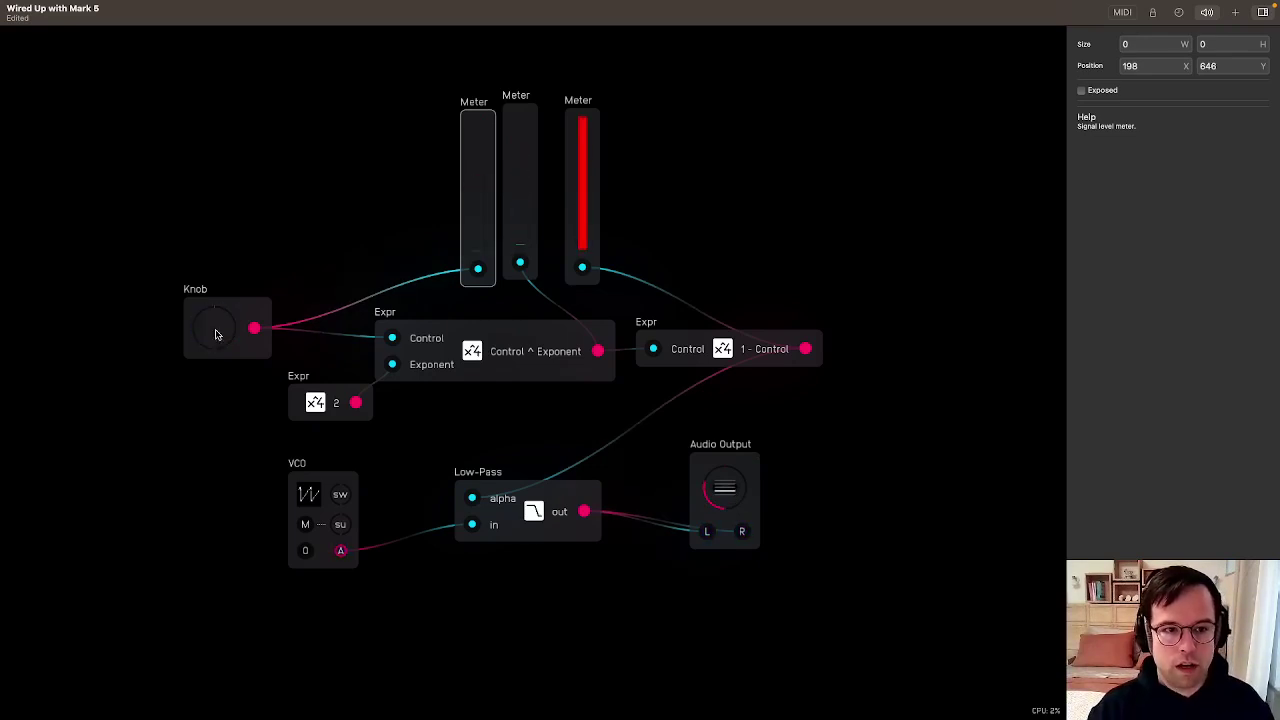
Set the constant expression feeding Exponent to 3 and audition the filter by turning the knob
left_click(318, 403)
type("3")
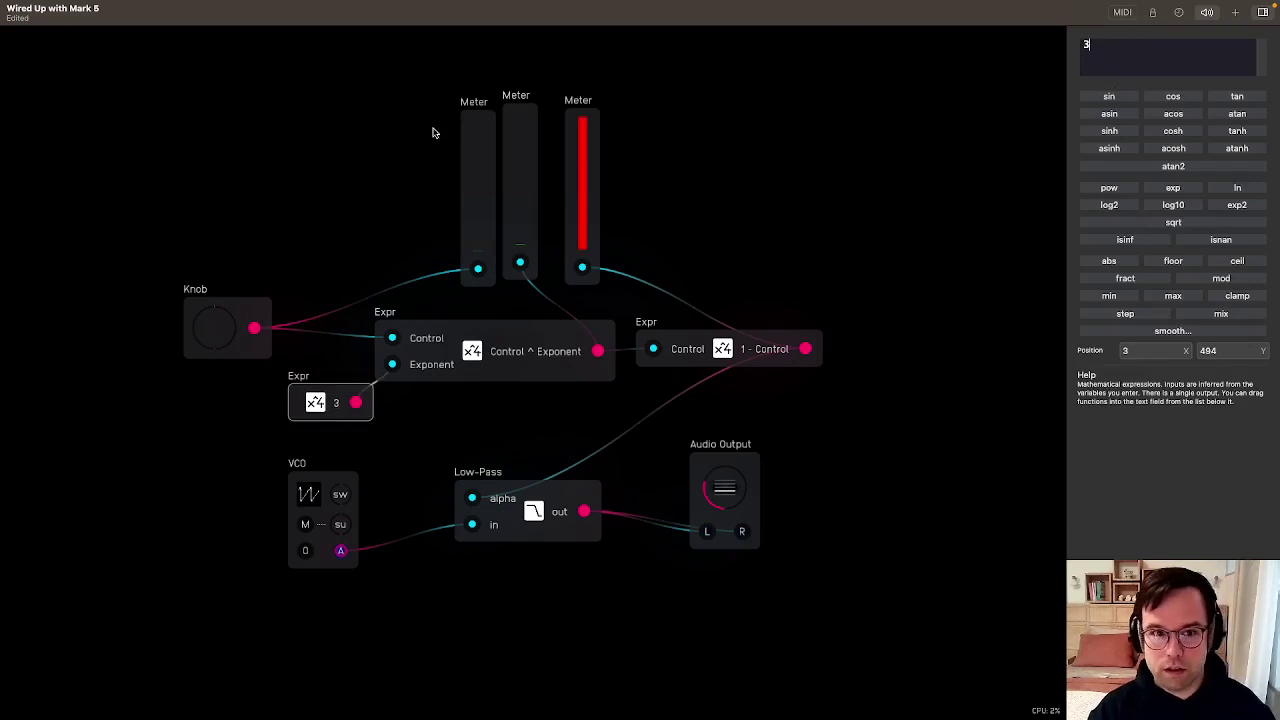
left_click(263, 271)
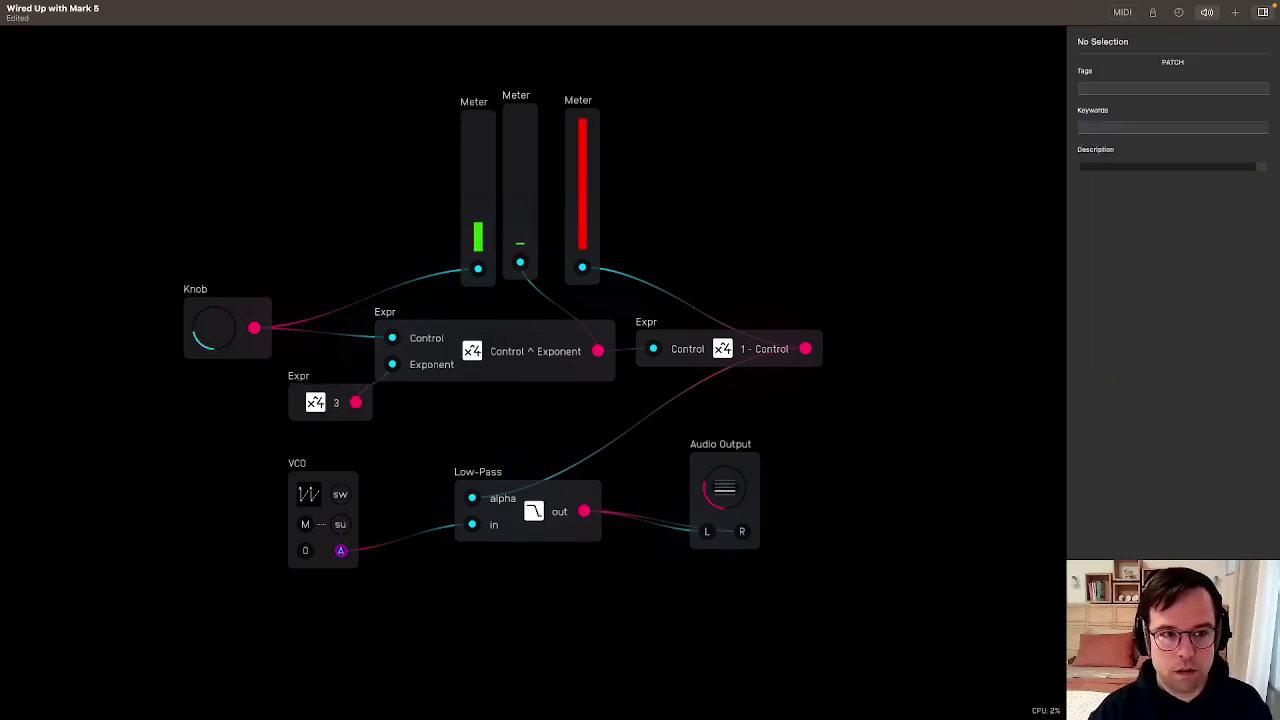
mouse_move(214, 328)
left_mouse_down()
mouse_move(214, 275)
mouse_move(214, 312)
left_mouse_up()
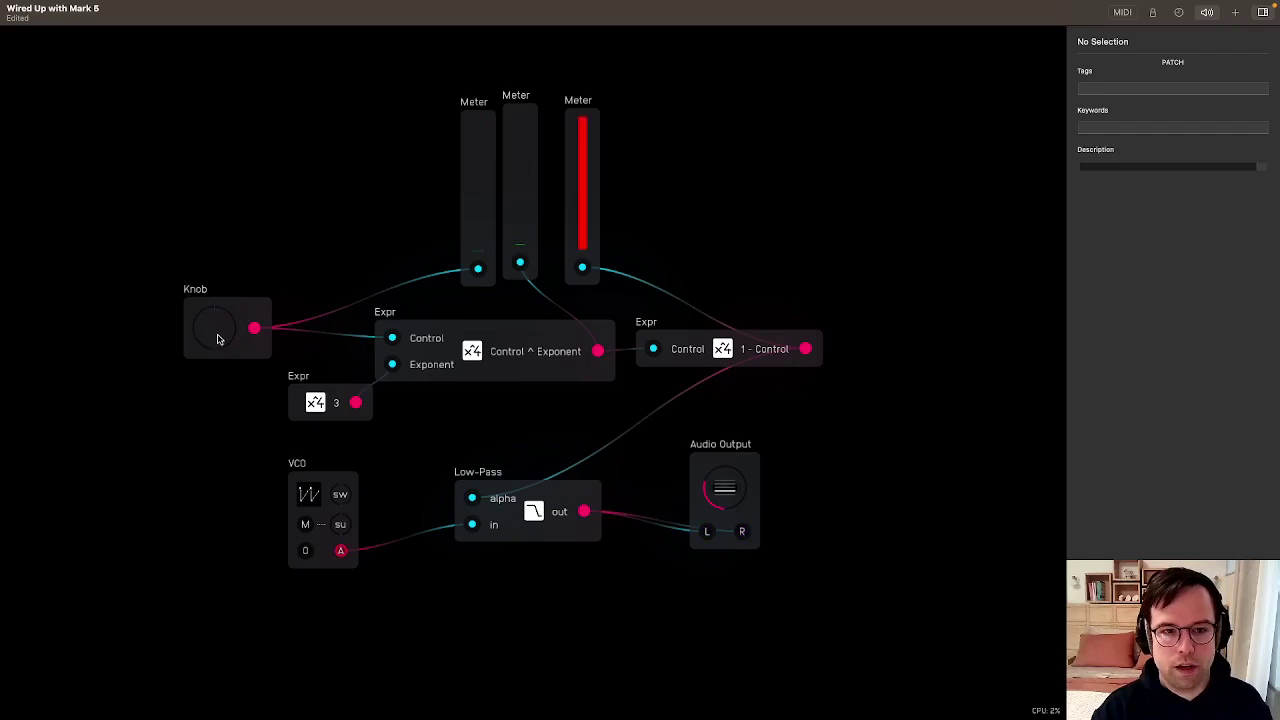
Try driving "1 - Control" directly from the knob, audition it, and reconnect "Control ^ Exponent" to it
left_click_drag(254, 328, 655, 355)
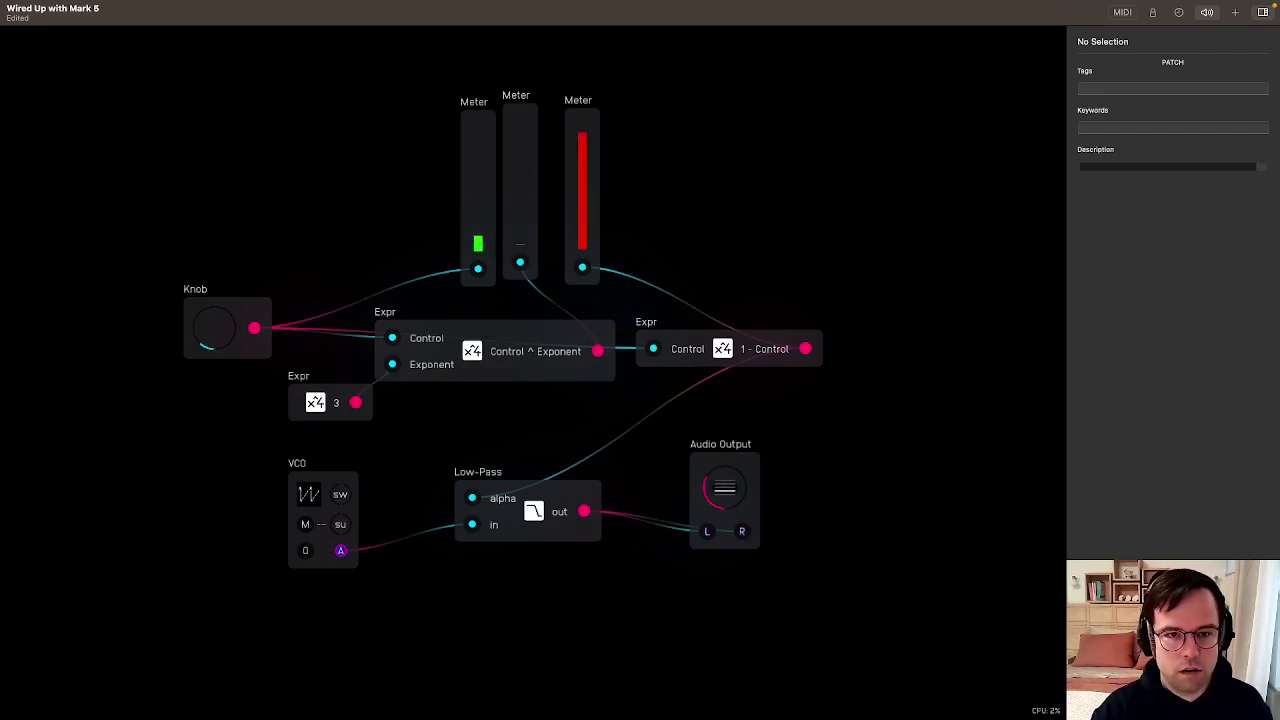
left_click_drag(196, 330, 196, 375)
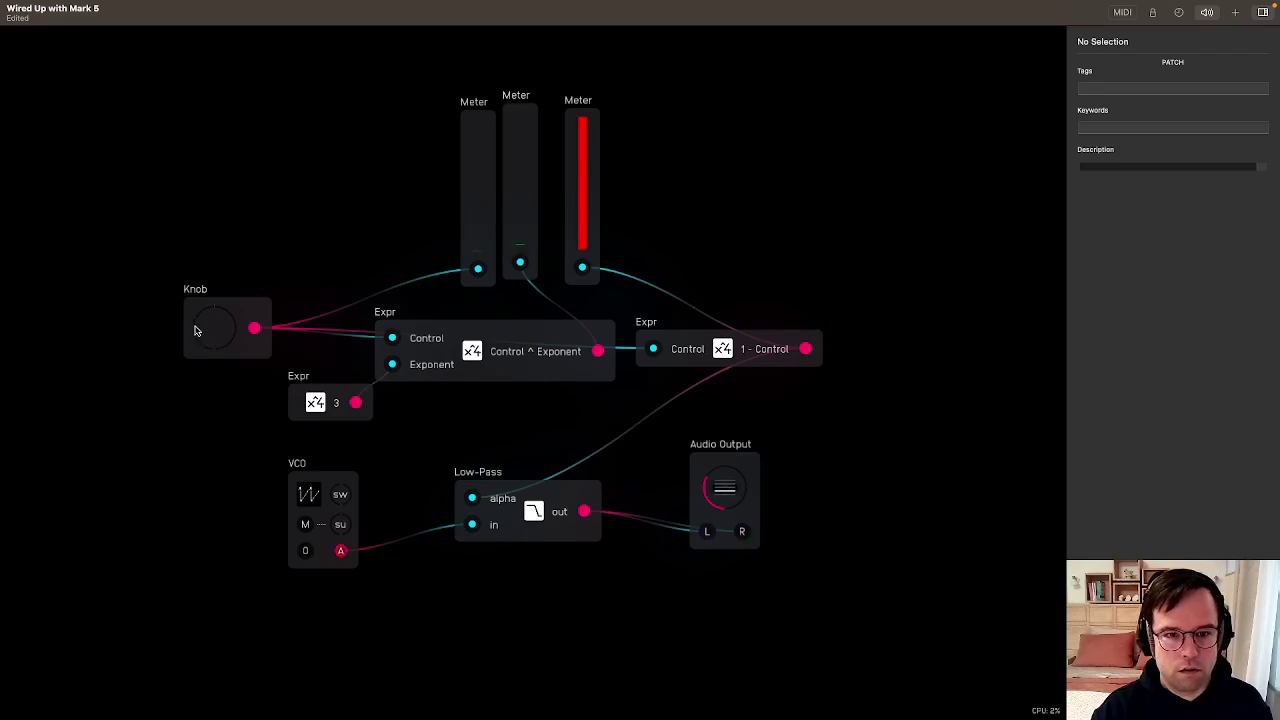
left_click_drag(599, 355, 657, 349)
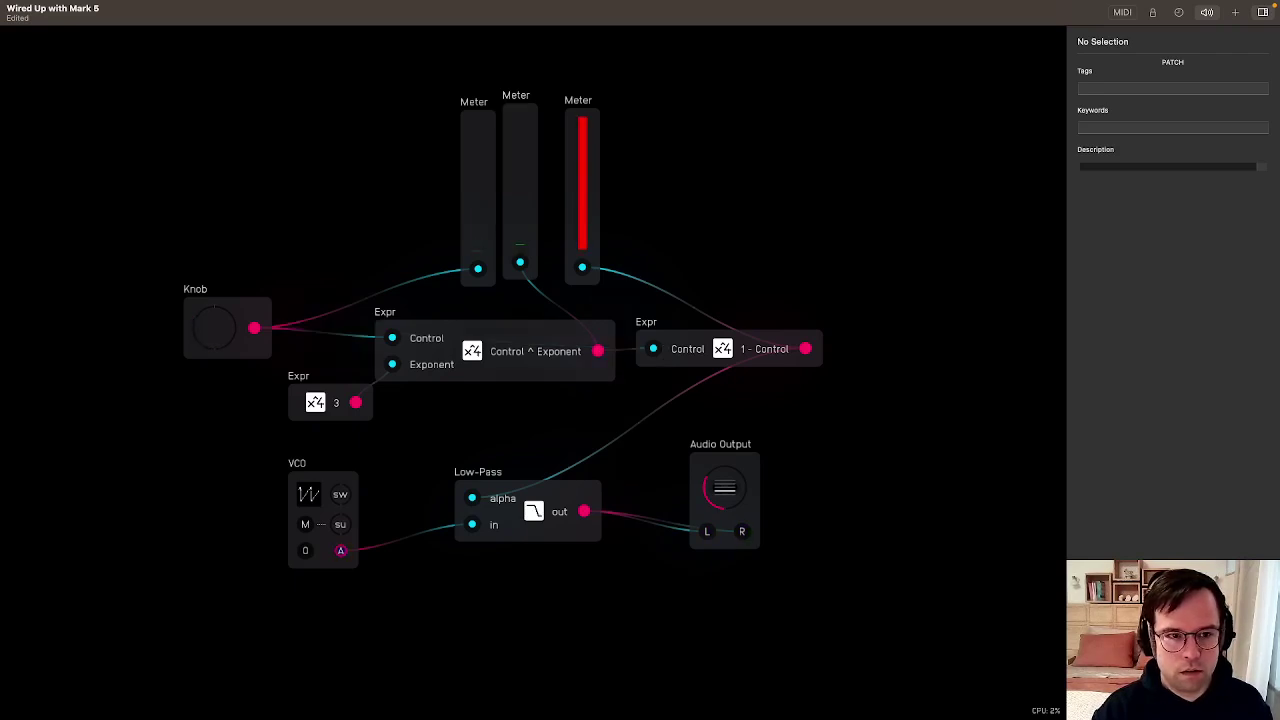
Delete the three meters and align "1 - Control" beside the "Control ^ Exponent" expression
mouse_move(214, 328)
left_mouse_down()
mouse_move(214, 289)
mouse_move(205, 330)
left_mouse_up()
left_click_drag(700, 228, 440, 236)
key("BackSpace")
left_click_drag(737, 343, 724, 351)
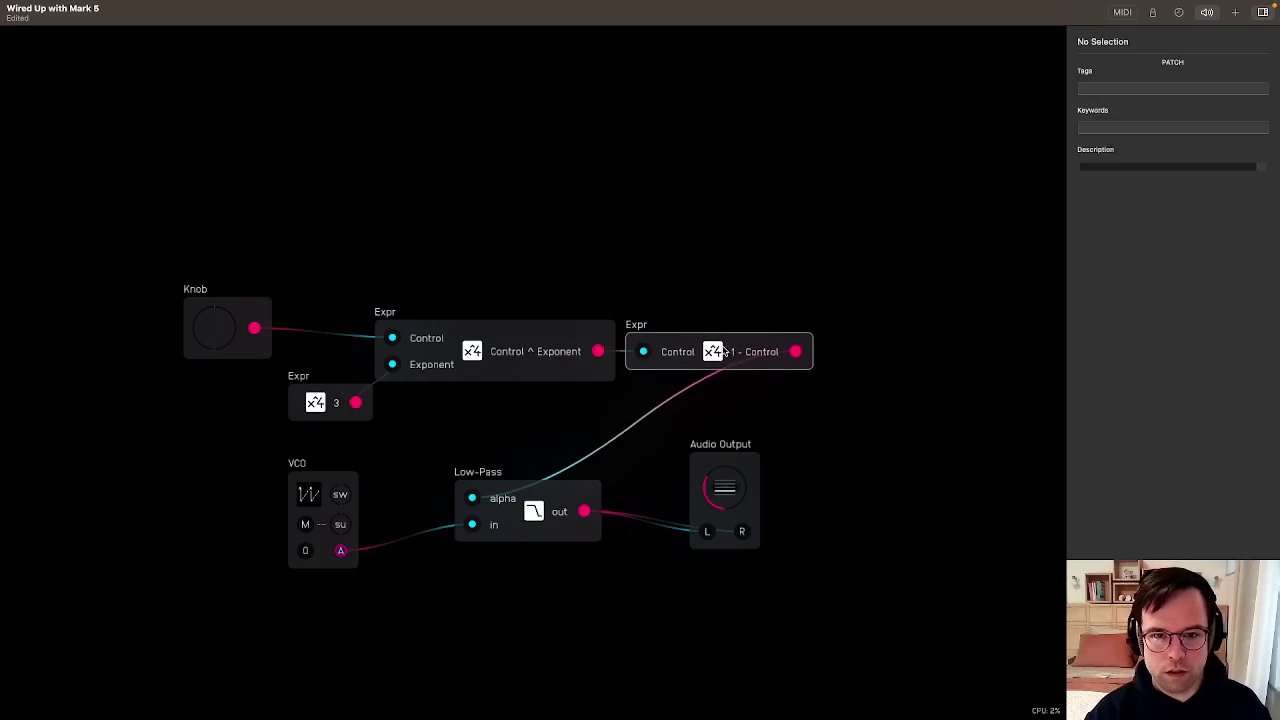
left_click(738, 258)
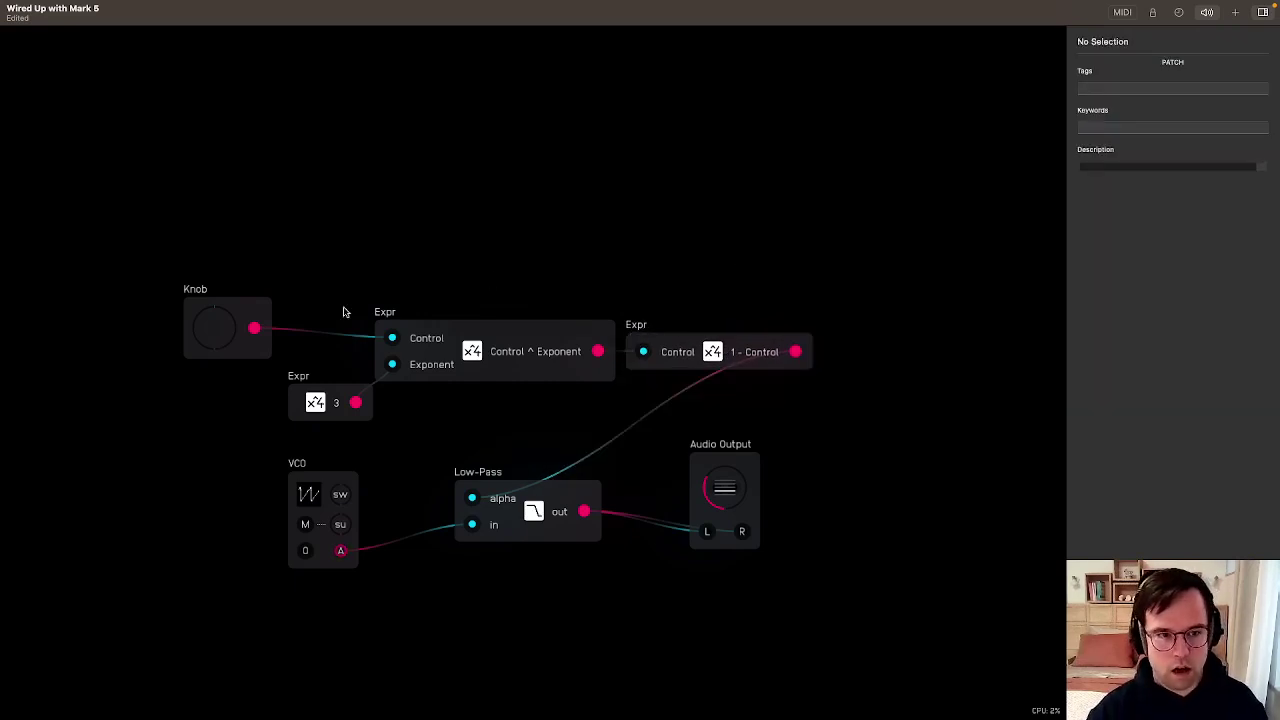
Move the knob next to "Control ^ Exponent" and shift the knob and both exponent expressions slightly left
left_click_drag(262, 293, 334, 303)
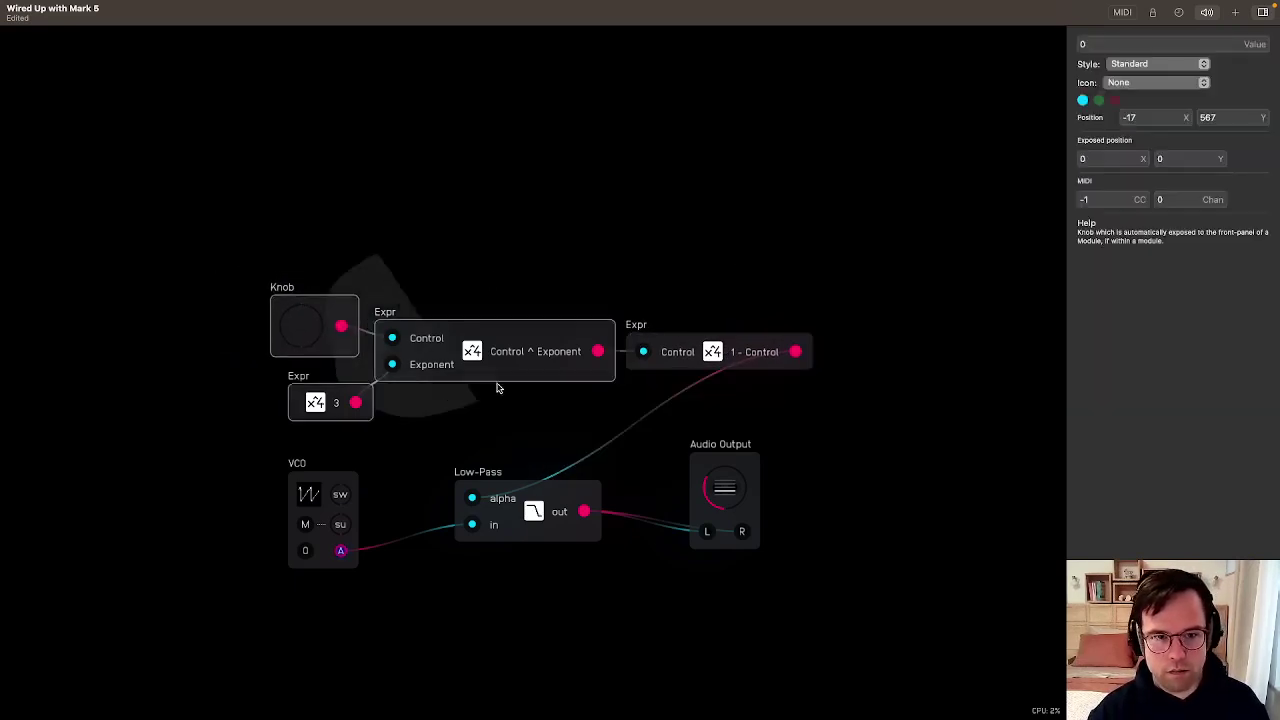
left_click(522, 275)
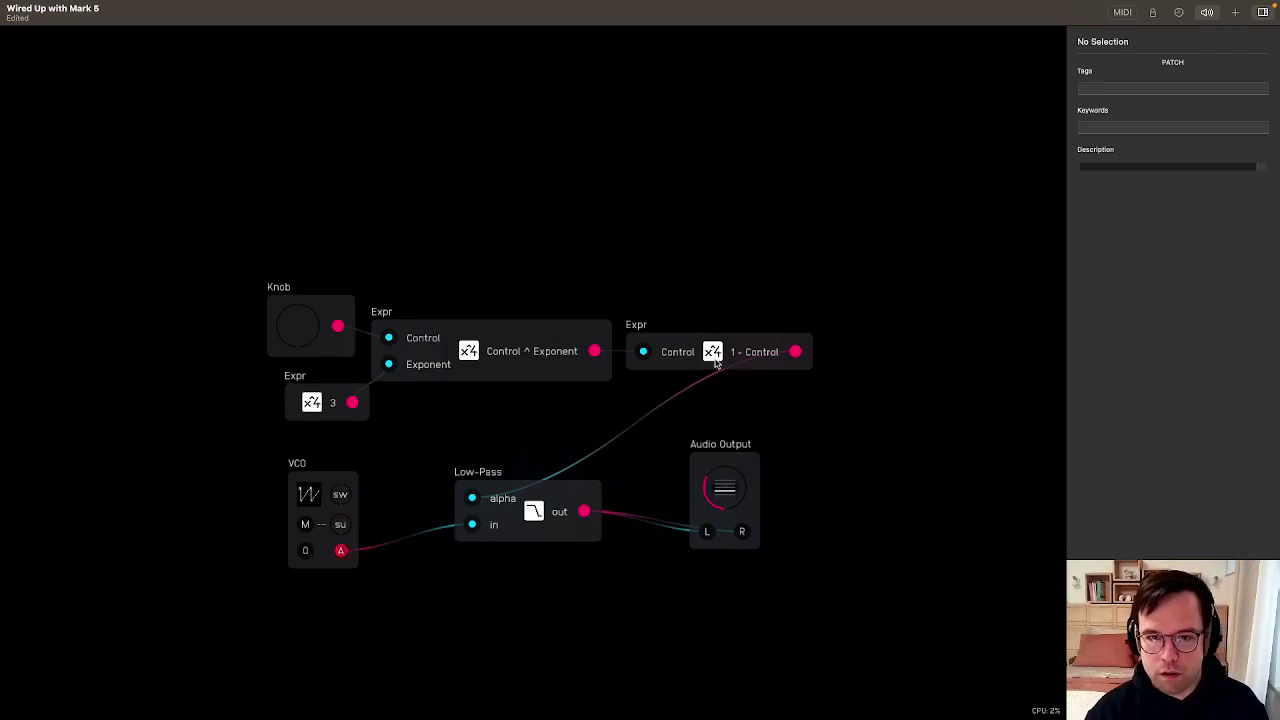
left_click(715, 364)
left_click(663, 250)
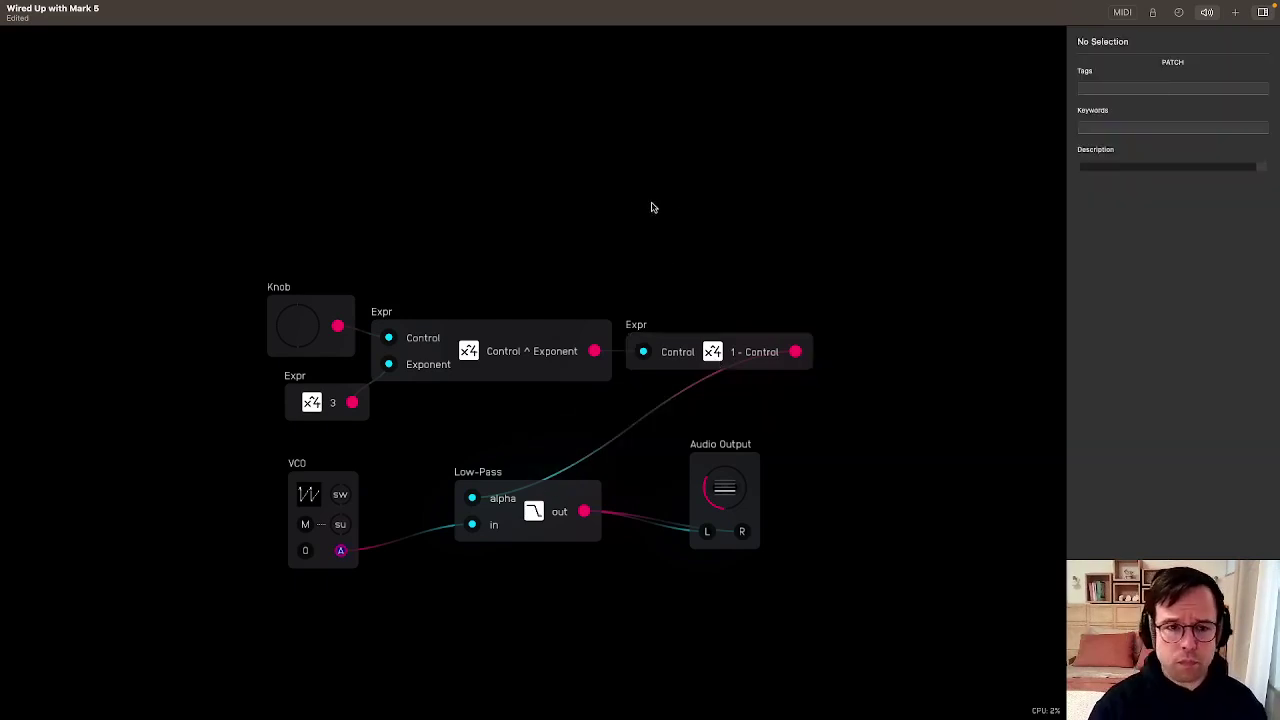
Duplicate the three connected expressions and place the copies above the originals
mouse_move(431, 303)
left_mouse_down()
mouse_move(786, 340)
mouse_move(610, 330)
left_mouse_up()
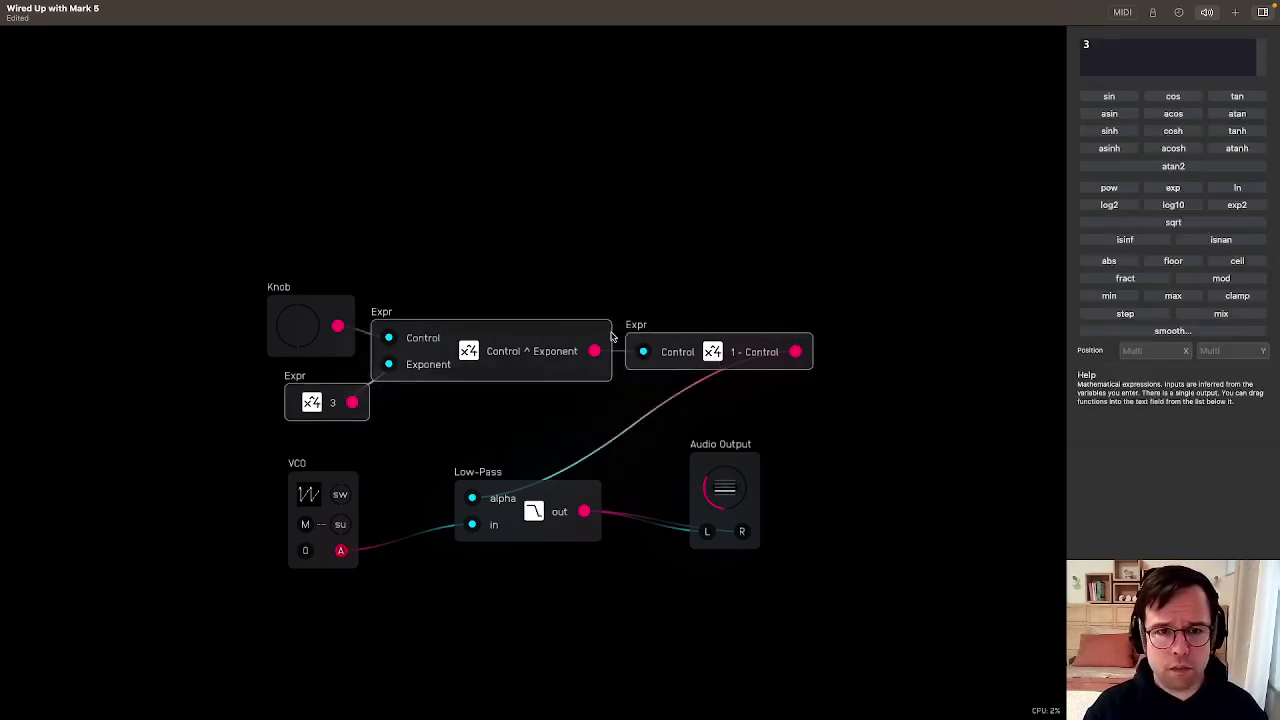
mouse_move(505, 355)
left_mouse_down("alt")
mouse_move(601, 356)
mouse_move(562, 171)
mouse_move(517, 183)
left_mouse_up("alt")
scroll(380, 111, "up", 3)
left_click(971, 143)
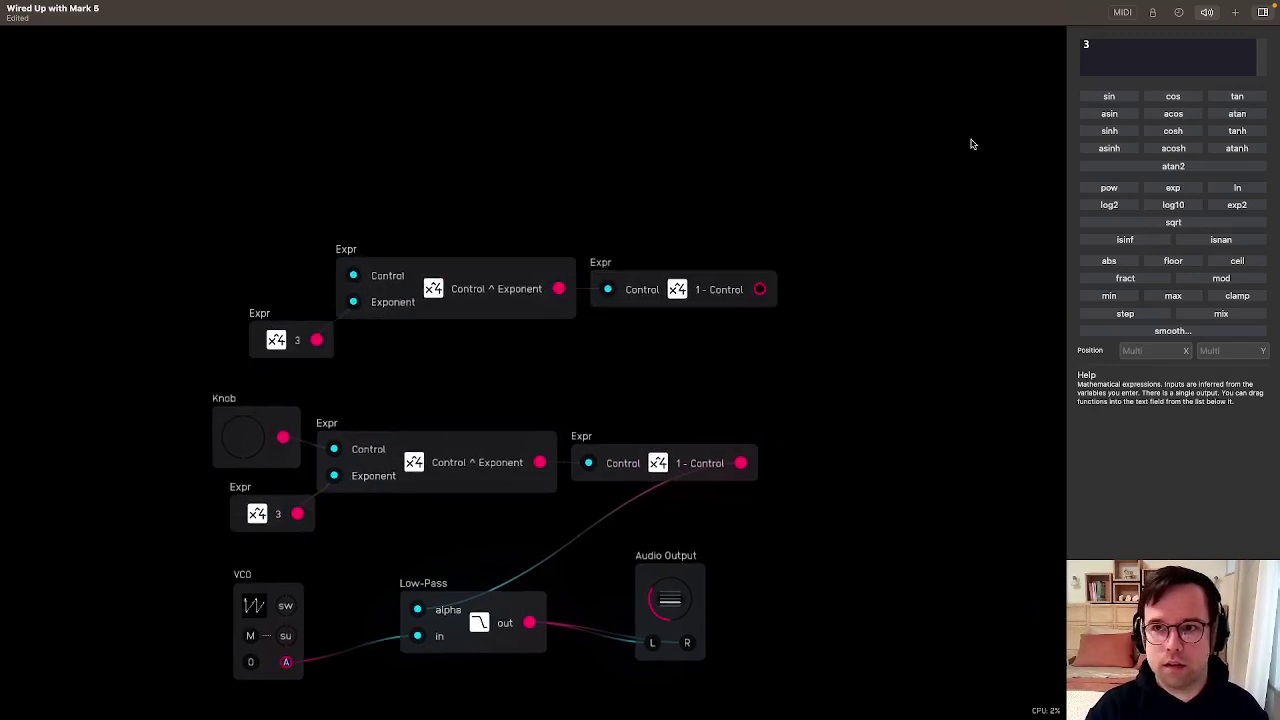
Search the module library for "lfo" and add the LFO module to the patch
left_click(1235, 13)
left_click(1070, 14)
type("lfo")
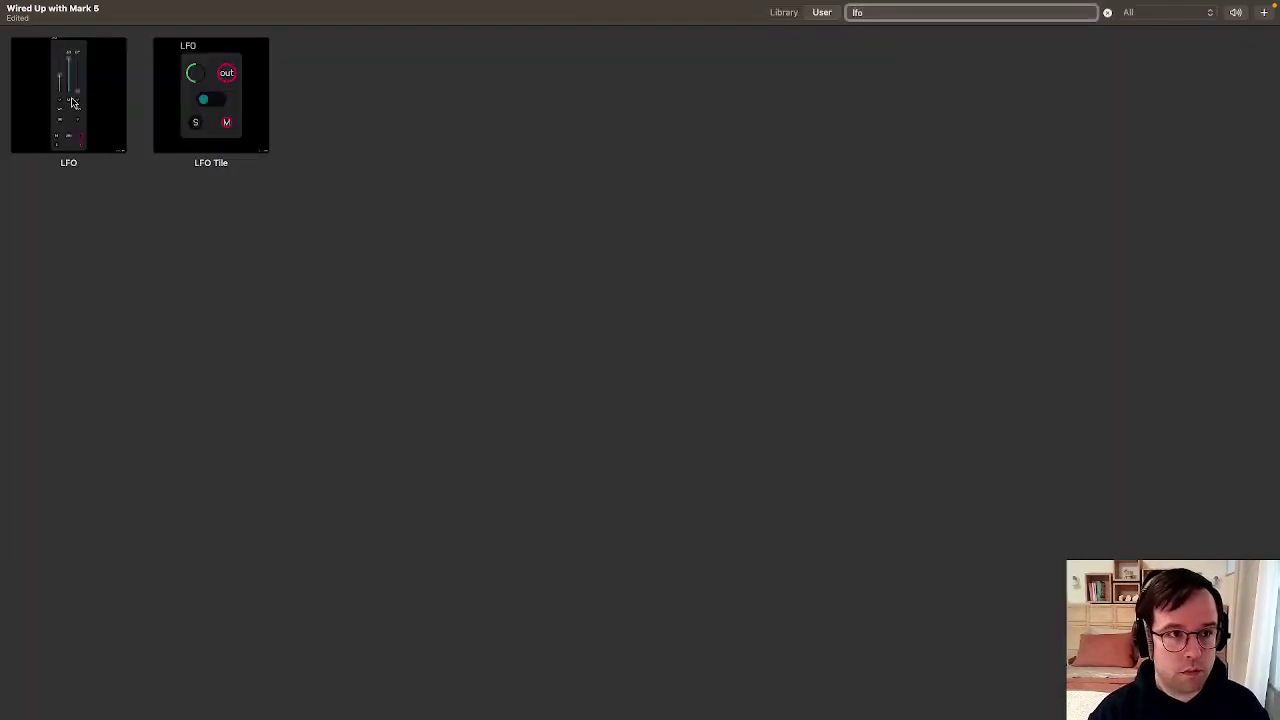
double_click(72, 103)
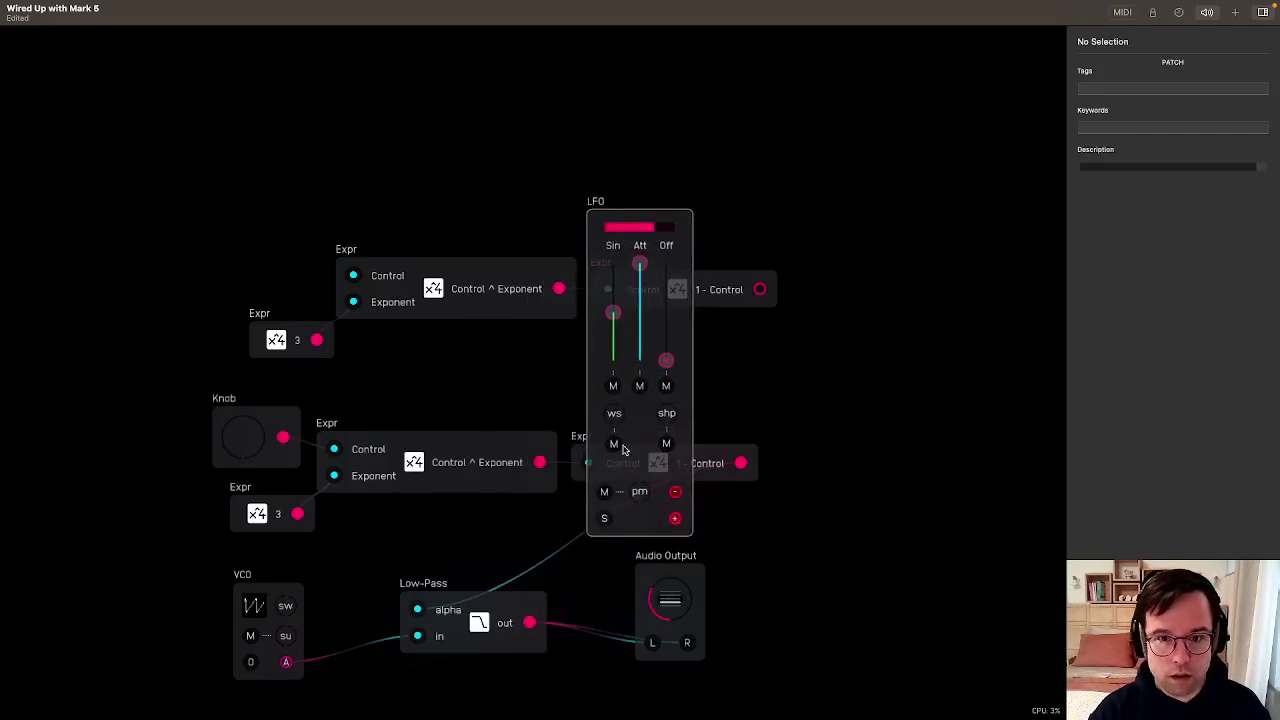
Switch the LFO to the Saw shape, move it above the duplicated expressions and connect its + output to the upper Control input
left_click_drag(617, 412, 617, 368)
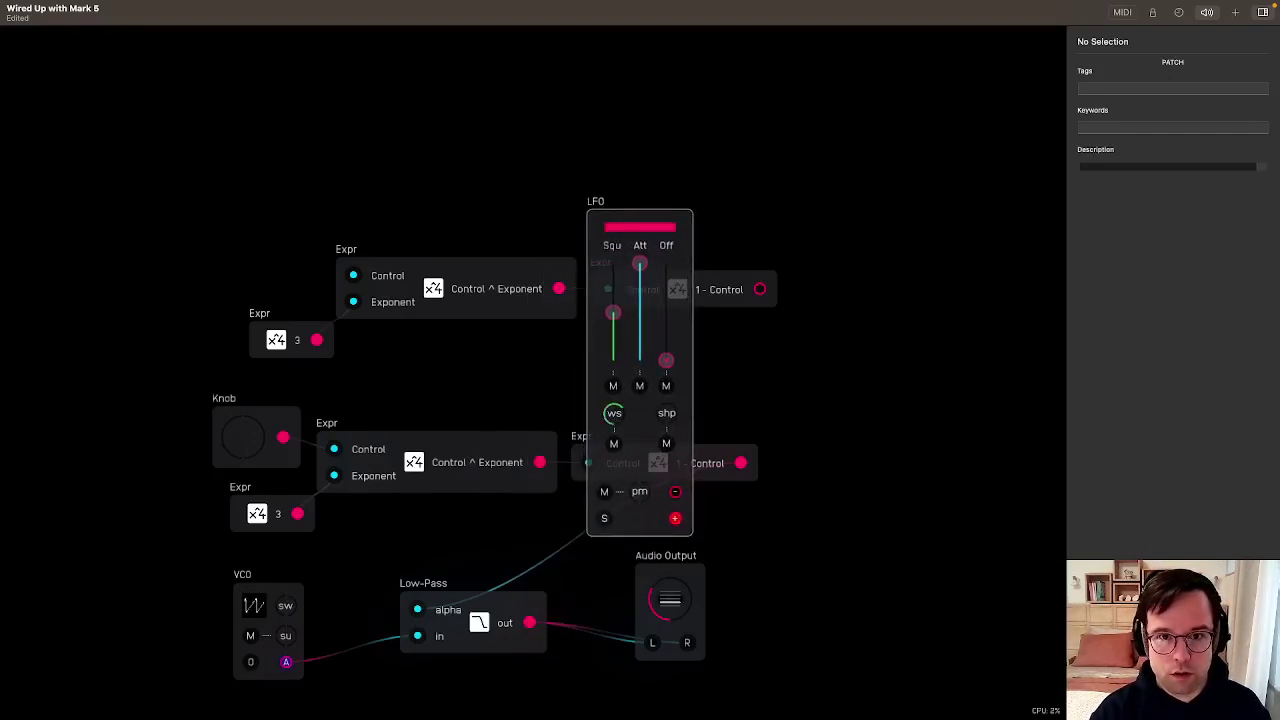
left_click(590, 326)
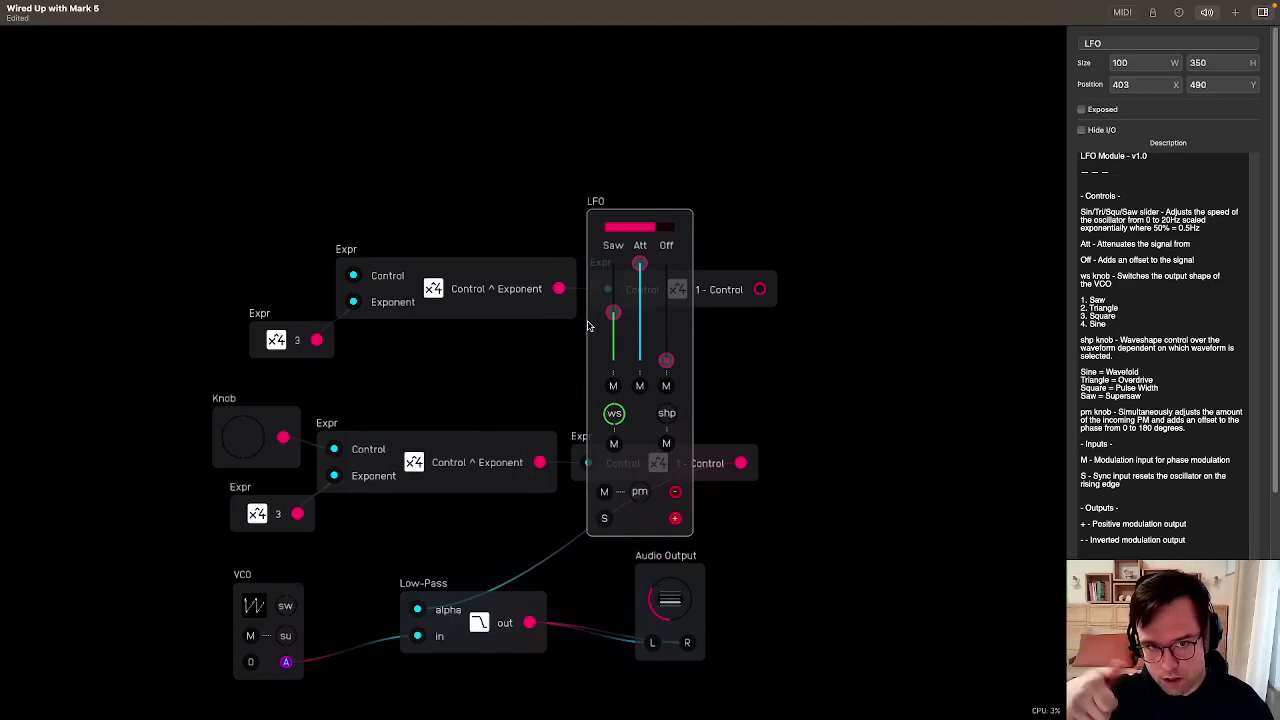
left_click_drag(654, 237, 358, 276)
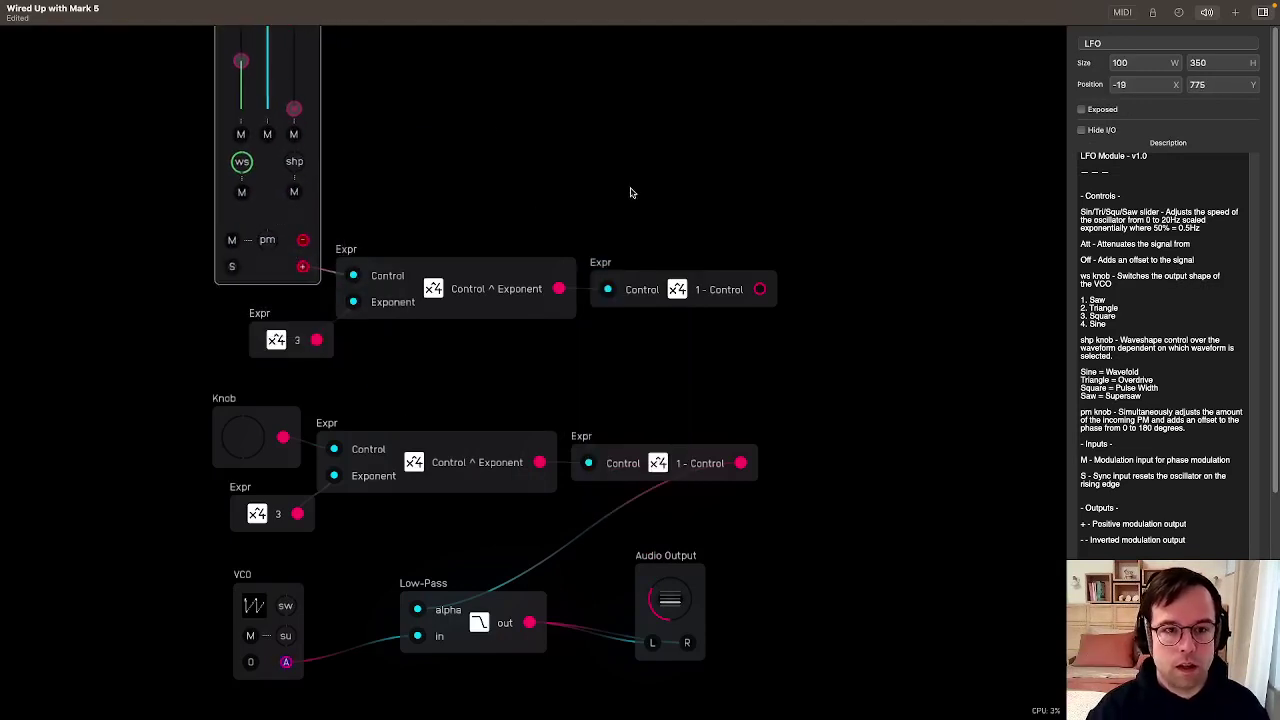
Add a Waveform display above the duplicated expressions and connect the LFO's + output to it
scroll(634, 295, "up", 3)
right_click(634, 295)
mouse_move(670, 316)
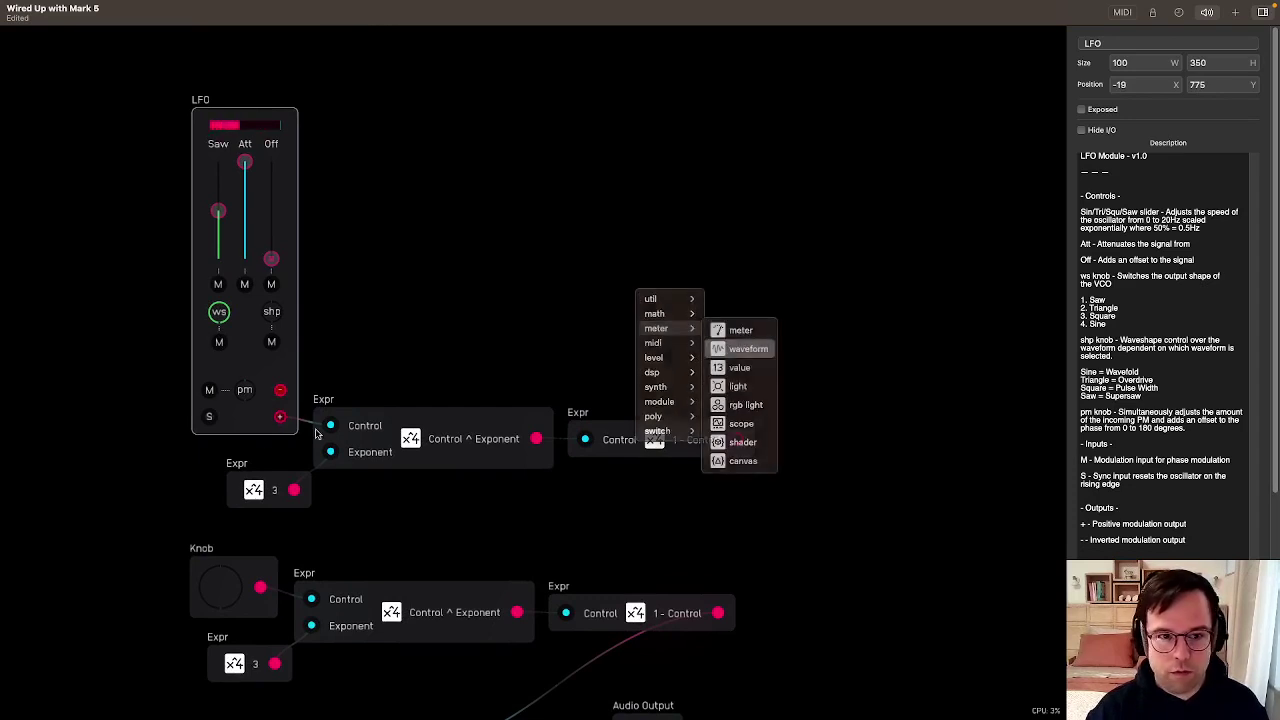
left_click(738, 349)
left_click_drag(281, 417, 645, 237)
left_click_drag(757, 259, 786, 280)
left_click(817, 297)
Duplicate the Waveform display, feed it from the upper "Control ^ Exponent" output and overlay it on the first display
left_click(774, 171)
key("super+d")
left_click_drag(536, 439, 619, 333)
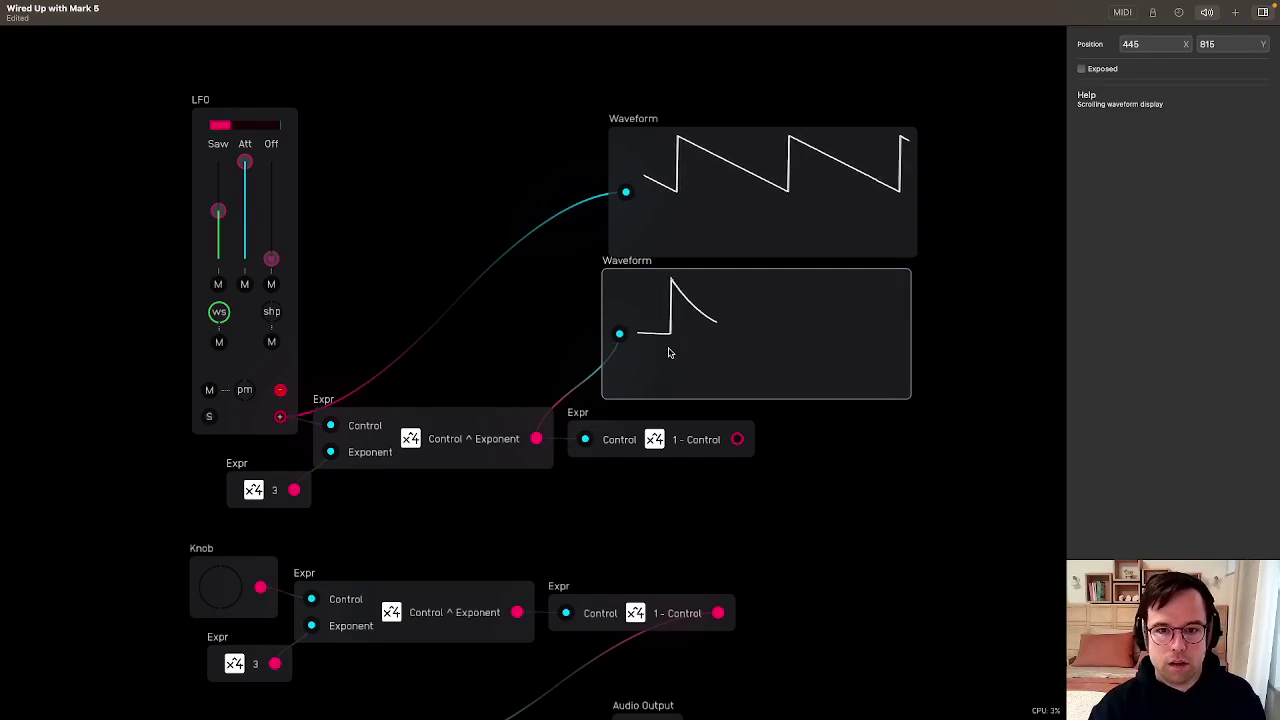
left_click_drag(763, 329, 796, 247)
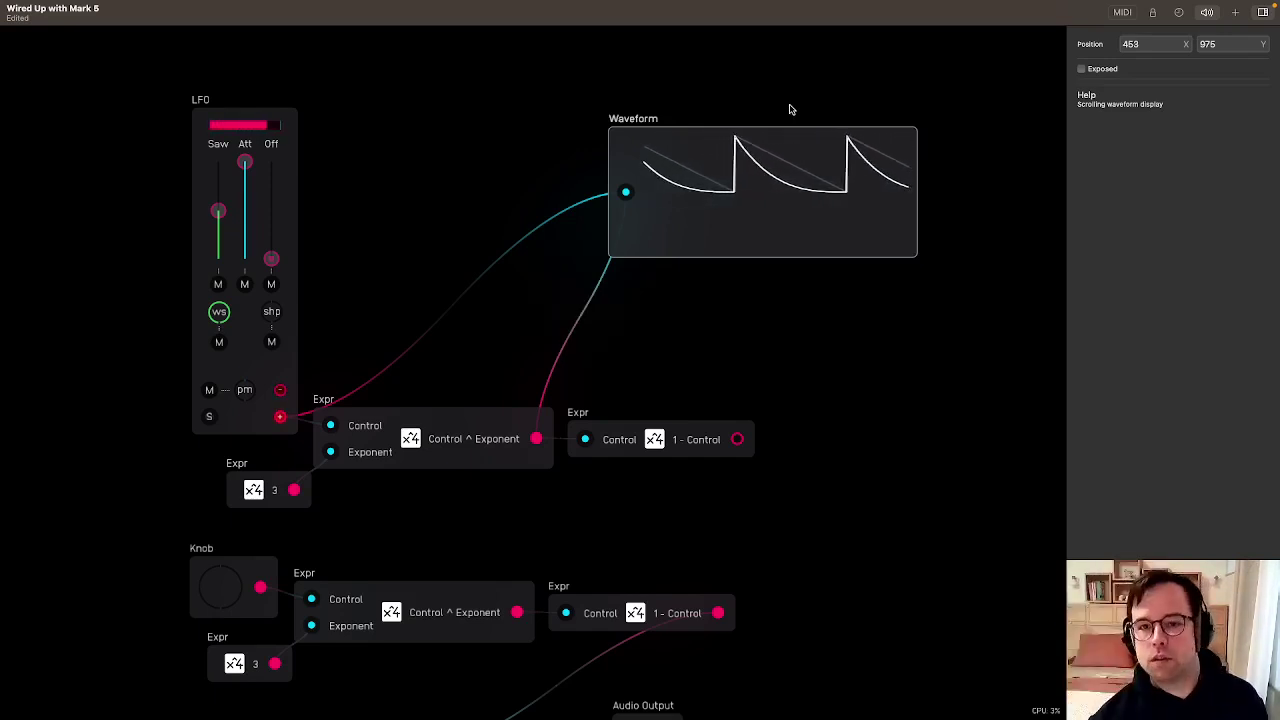
Create a third Waveform display, connect the upper "1 - Control" output to it and stack it over the other two
left_click(686, 374)
left_click_drag(743, 217, 965, 281)
key("super+d")
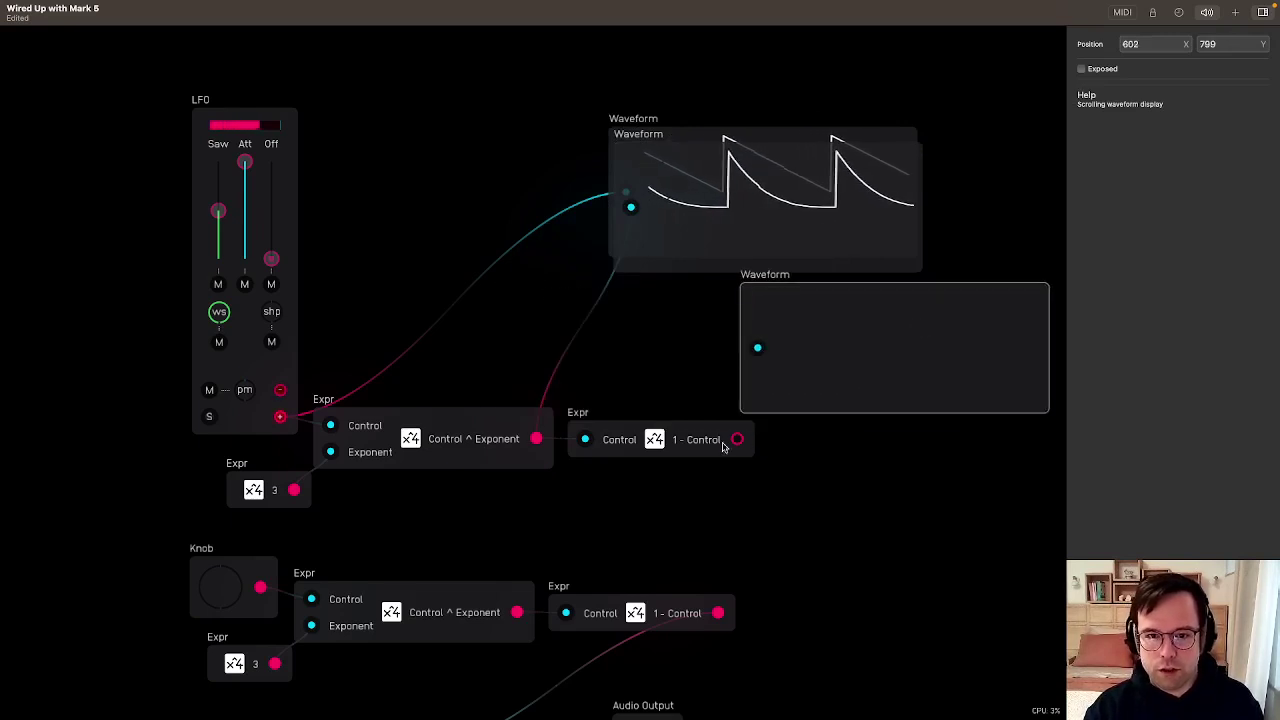
left_click_drag(737, 439, 757, 347)
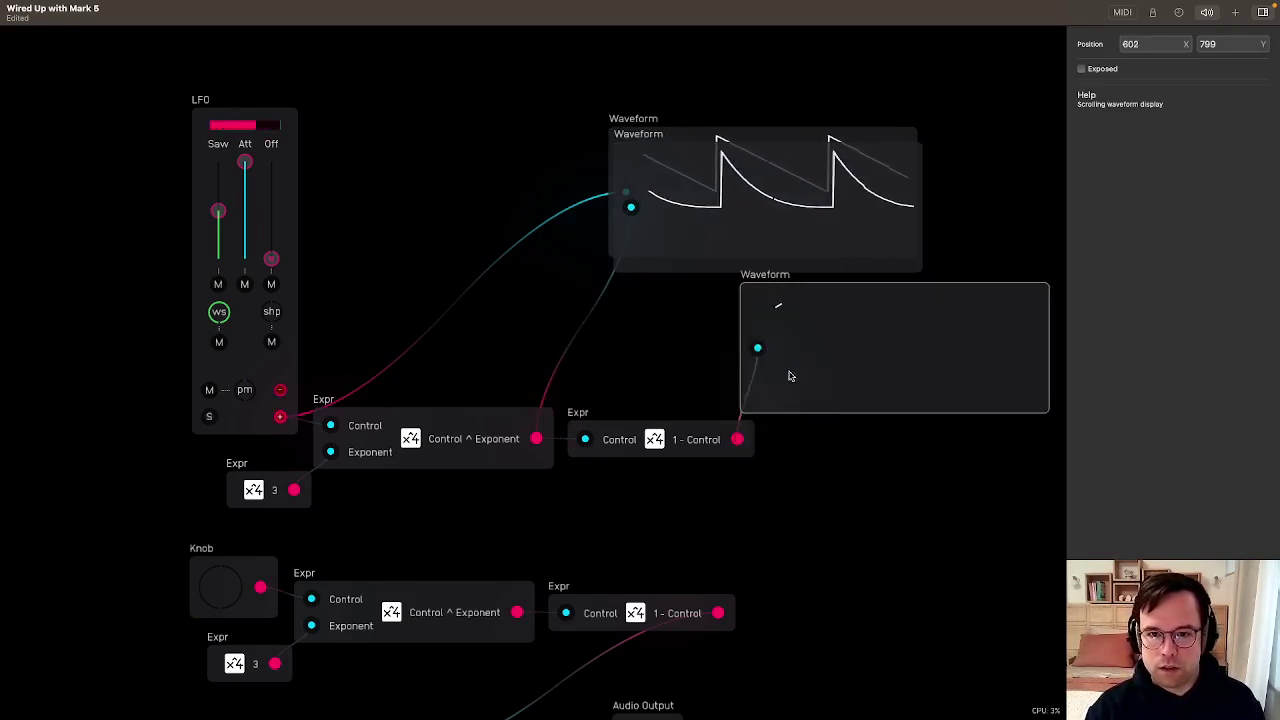
left_click_drag(897, 400, 772, 259)
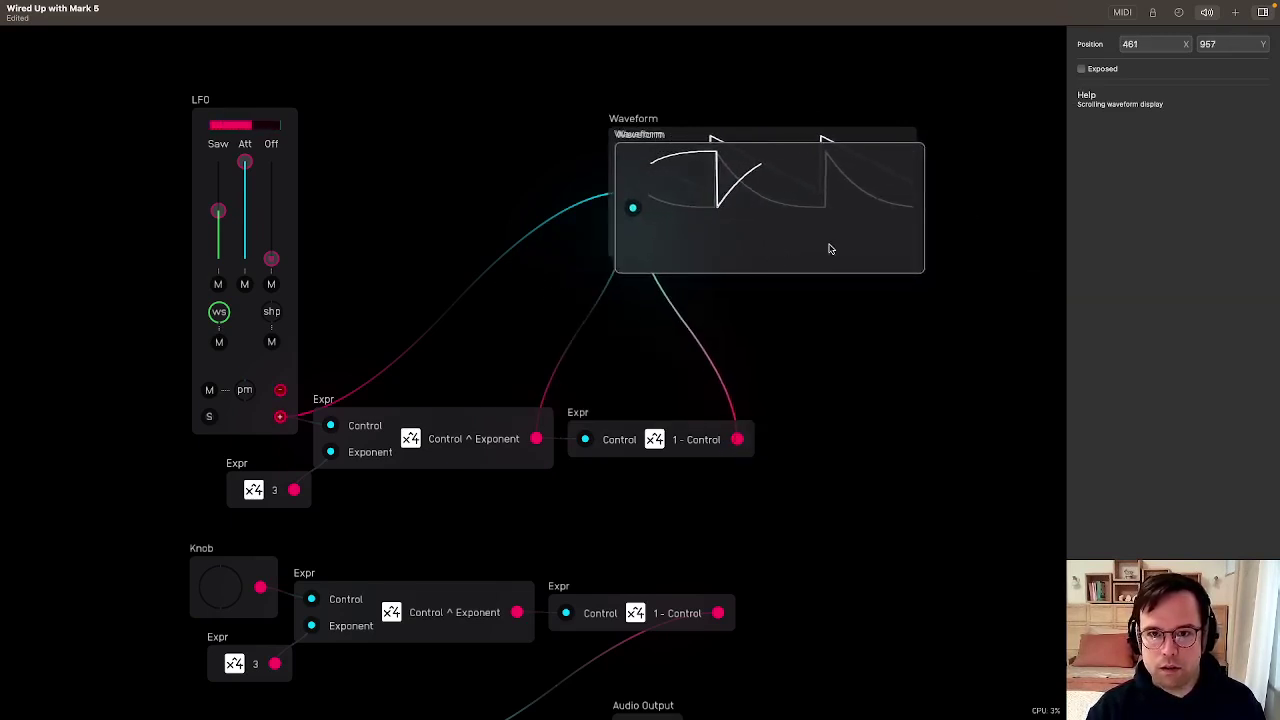
left_click(816, 318)
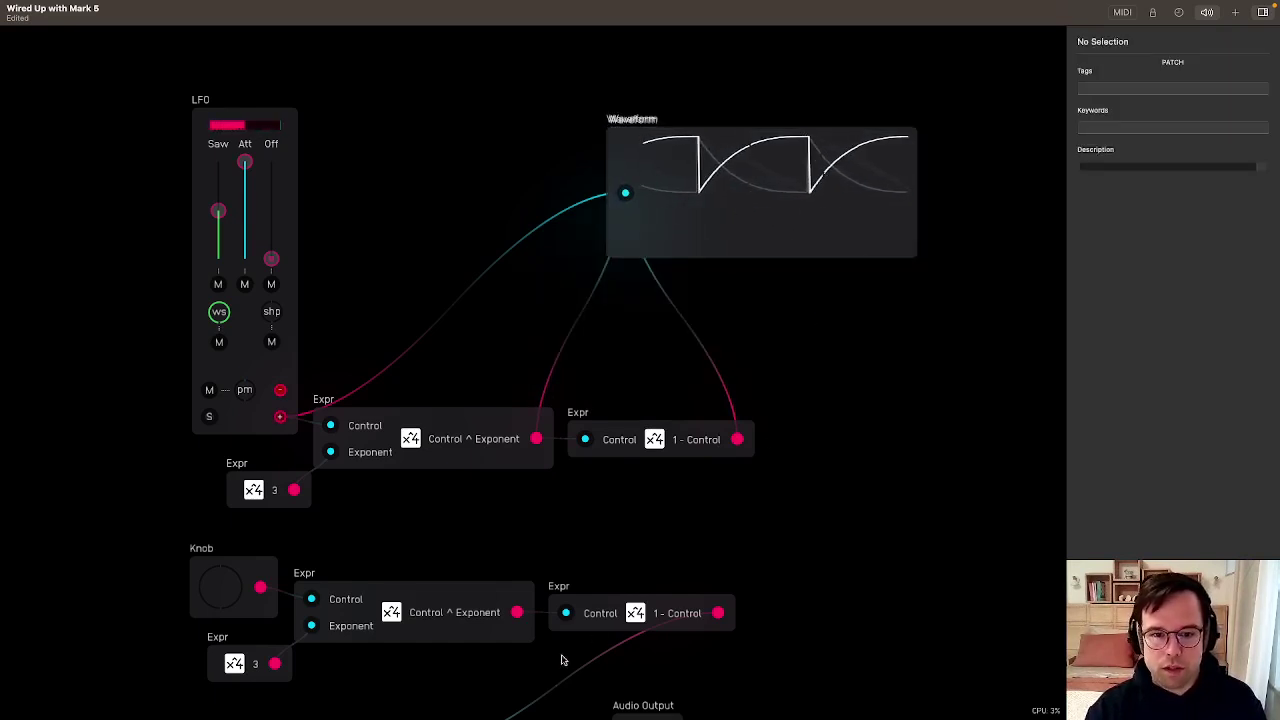
Delete the stacked Waveform displays, the LFO and the upper copy of the expression chain
scroll(651, 414, "down", 2)
scroll(817, 583, "down", 4)
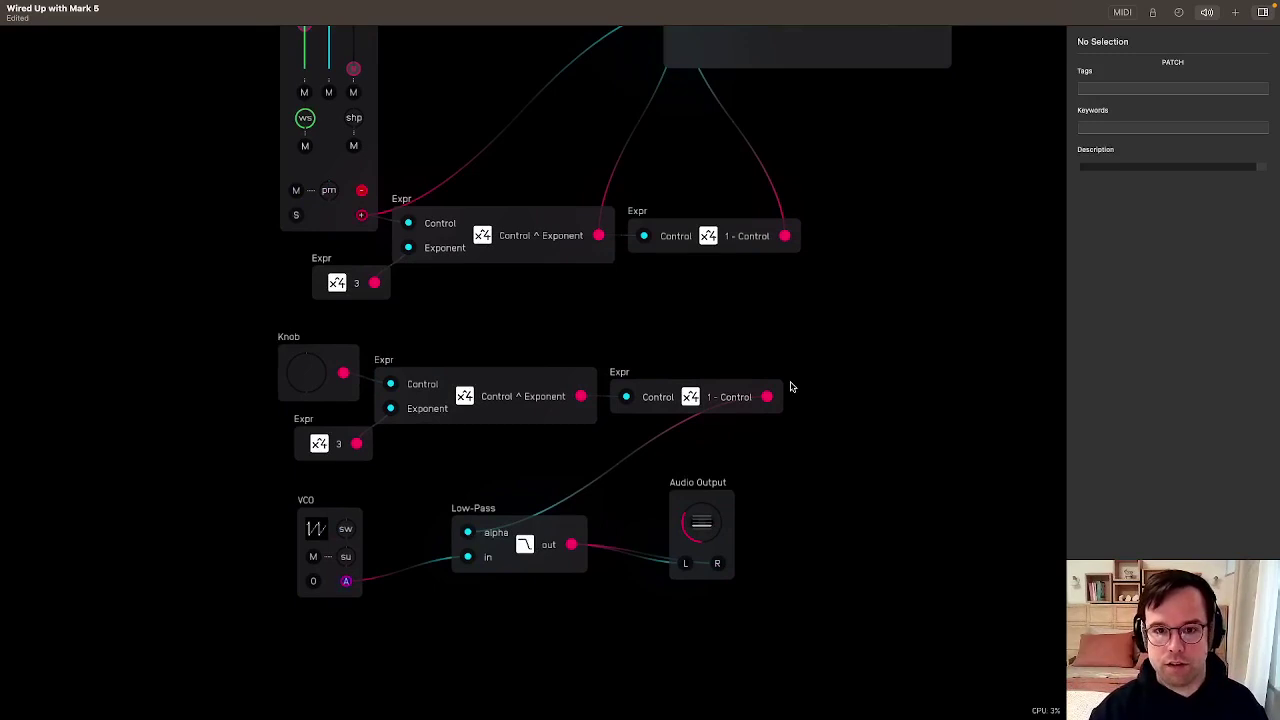
left_click_drag(843, 334, 843, 446)
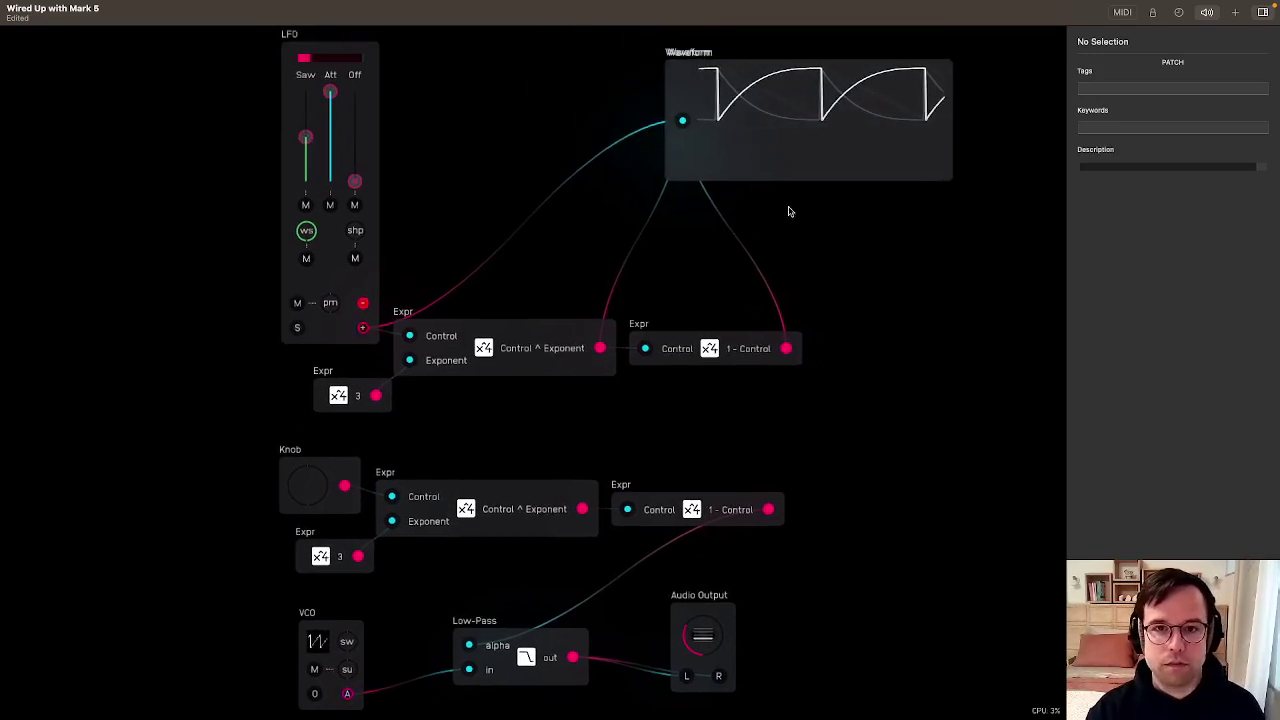
left_click(763, 157)
key("BackSpace")
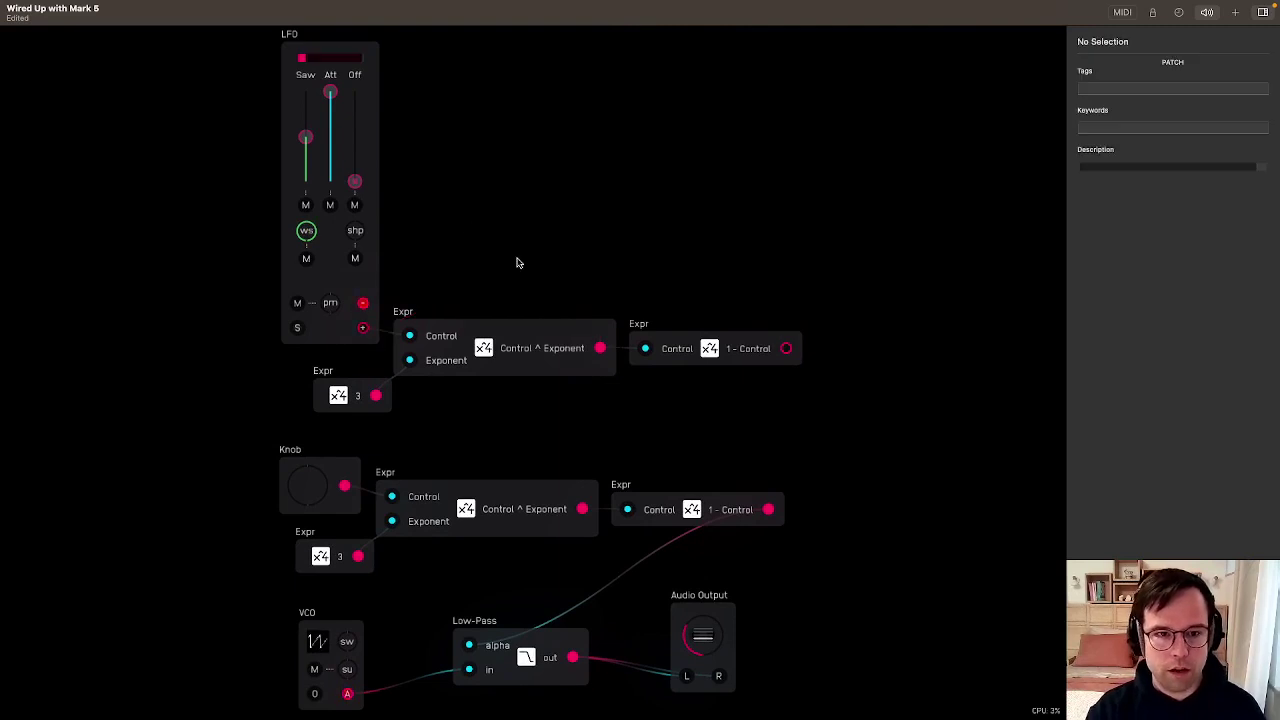
mouse_move(518, 262)
left_mouse_down()
mouse_move(620, 410)
mouse_move(852, 362)
left_mouse_up()
key("BackSpace")
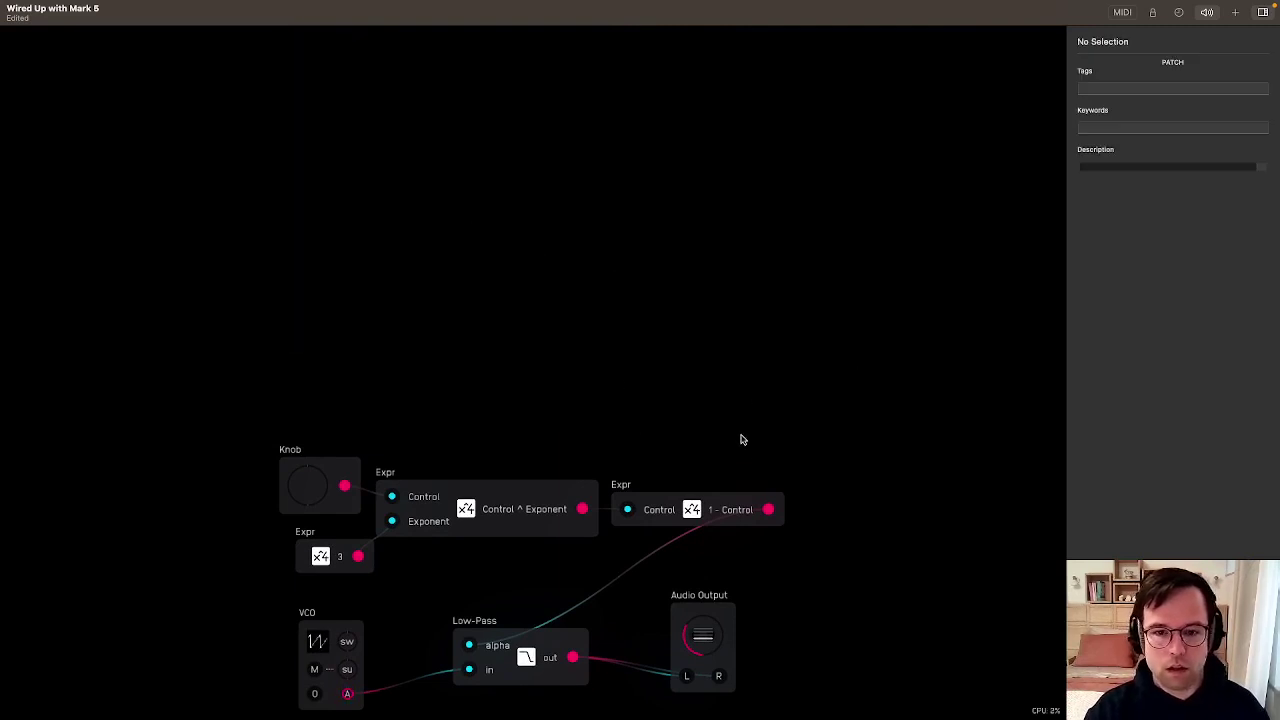
Adjust the Audio Output level slightly and move the 3 expression a little to the left, beneath the Knob
scroll(741, 436, "down", 3)
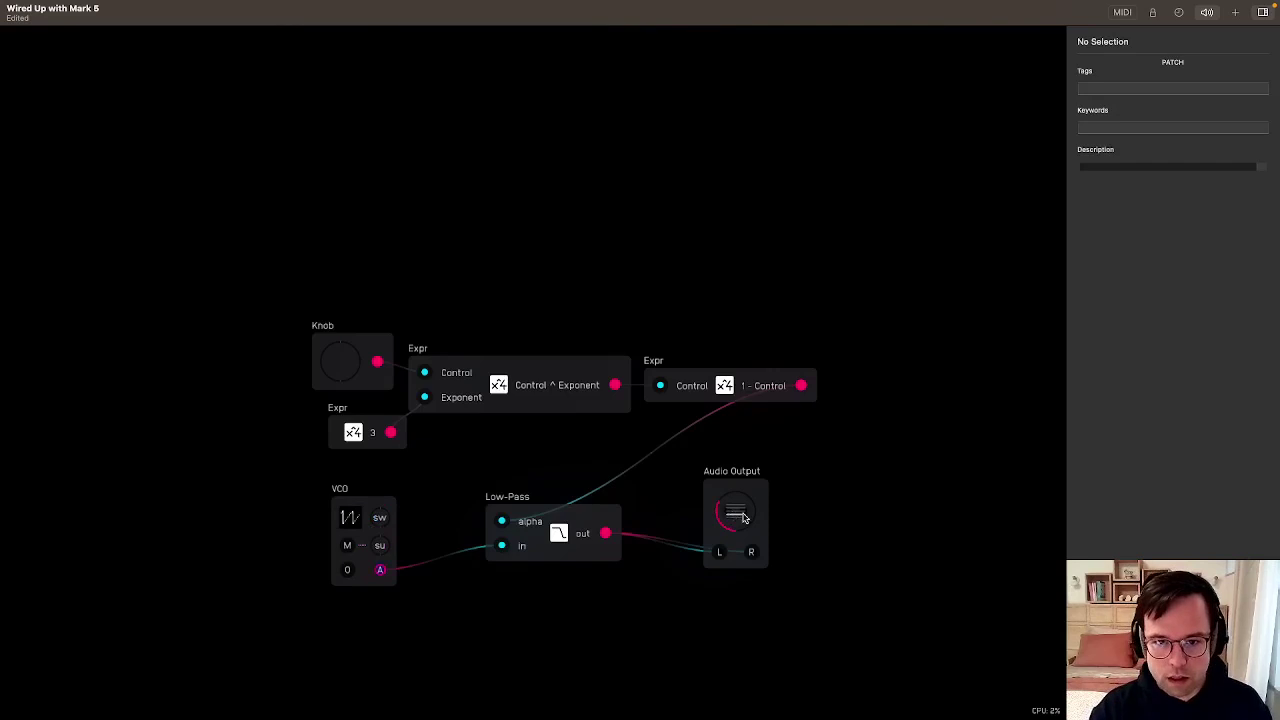
left_click_drag(743, 517, 743, 500)
left_click_drag(374, 449, 366, 444)
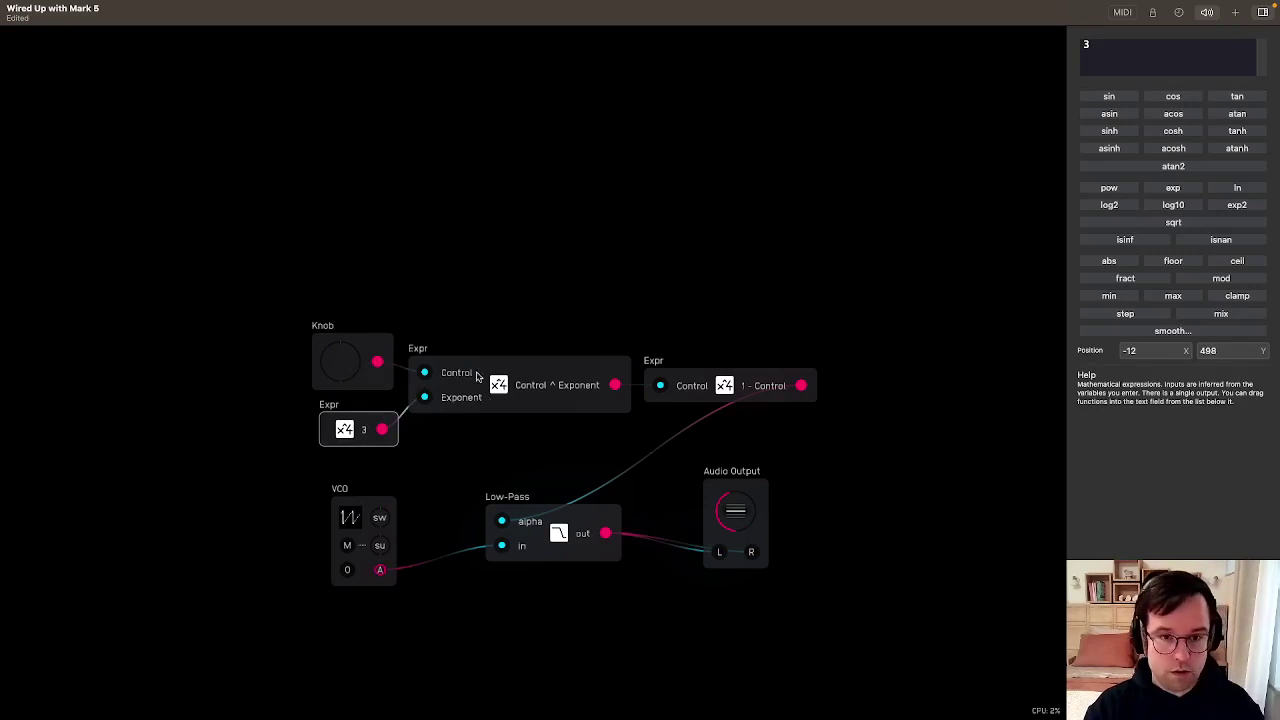
scroll(620, 446, "left", 3)
scroll(620, 446, "down", 1)
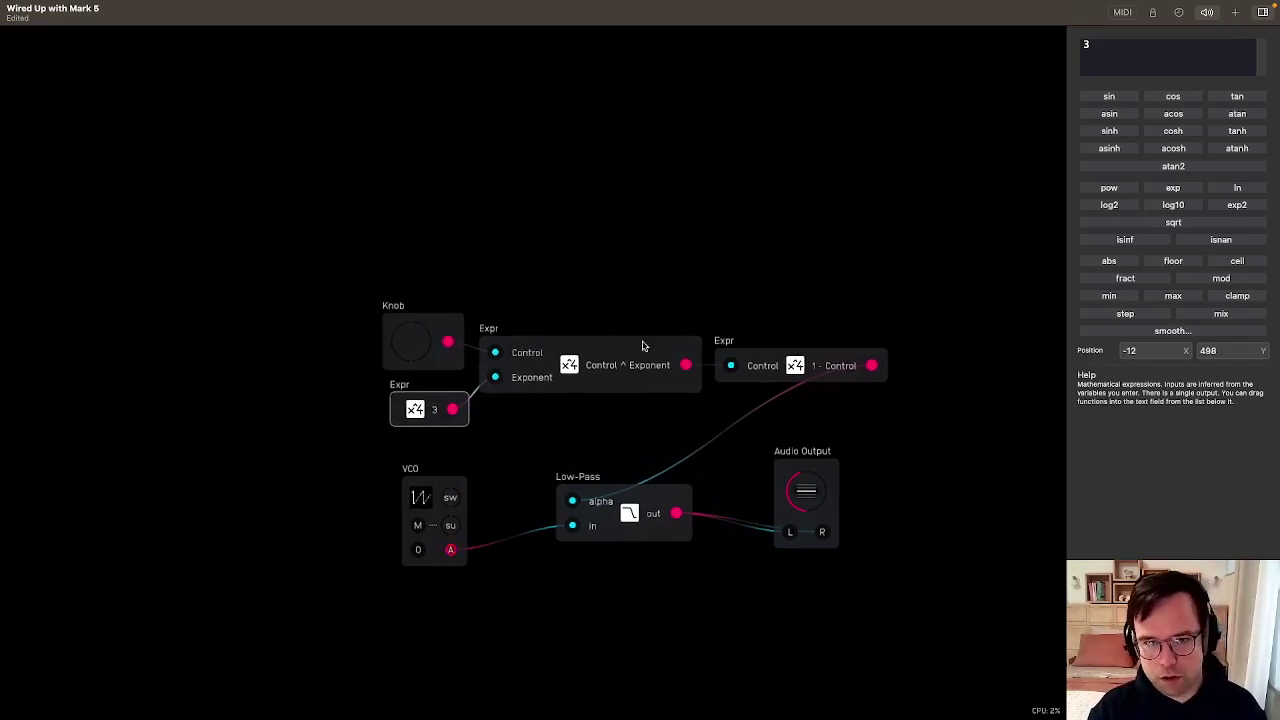
Duplicate the "Control ^ Exponent" expression above the original and change the copy to "Control * Control * Control"
left_click(574, 362)
key("super+d")
left_click_drag(656, 378, 656, 265)
left_click_drag(1210, 43, 1134, 47)
type("* Contro")
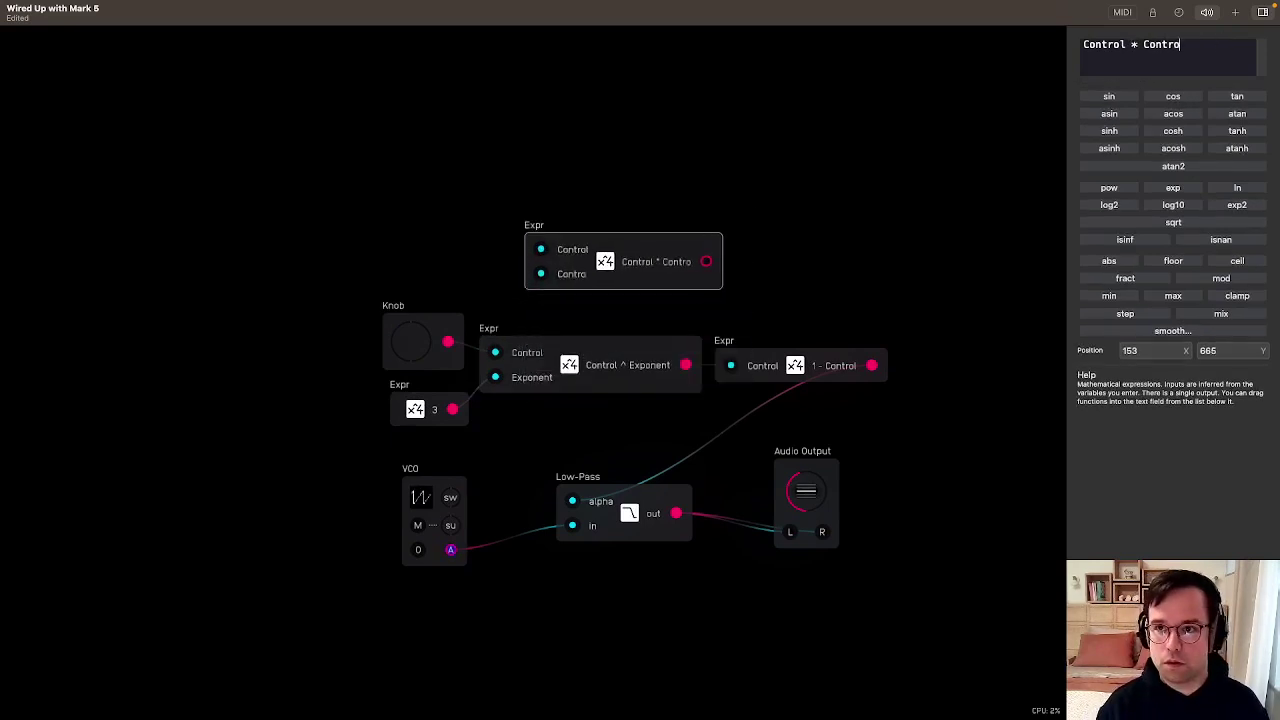
type("l * Control")
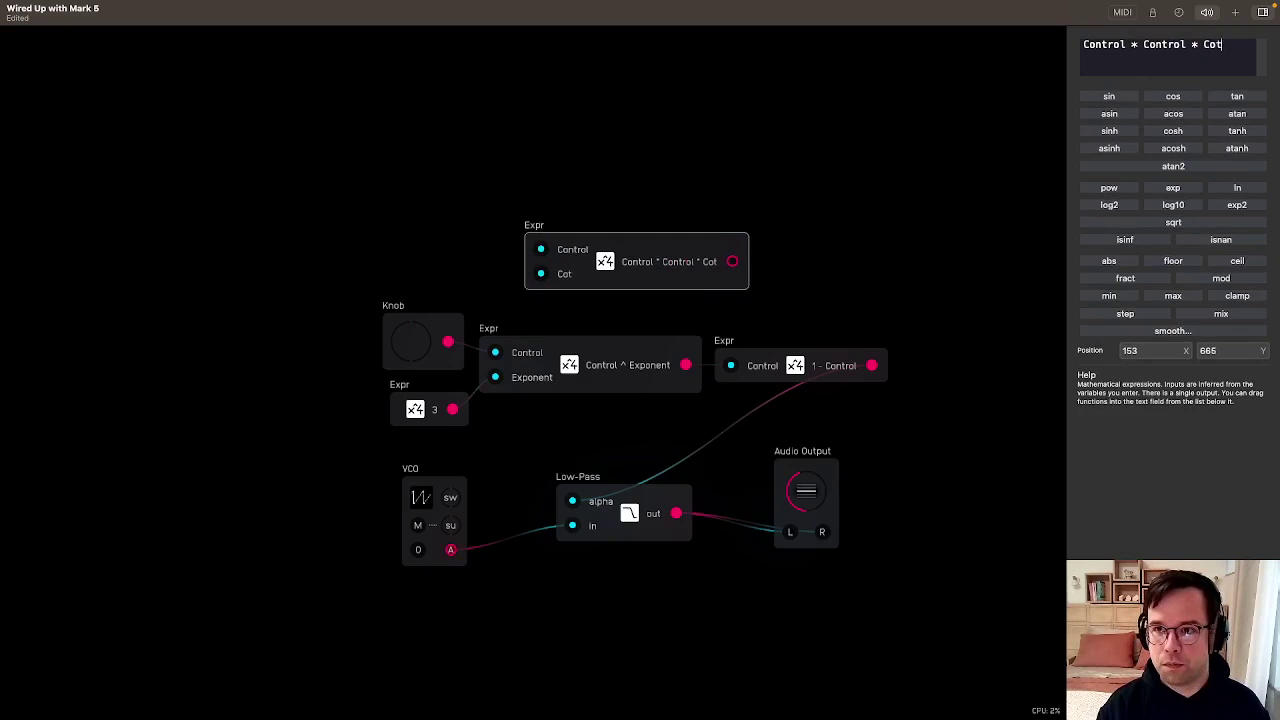
left_click(846, 229)
Compare the "Control * Control * Control" expression with the exponent version, and delete it
left_click_drag(636, 282, 605, 279)
left_click(577, 414)
left_click(554, 386)
left_click(419, 420)
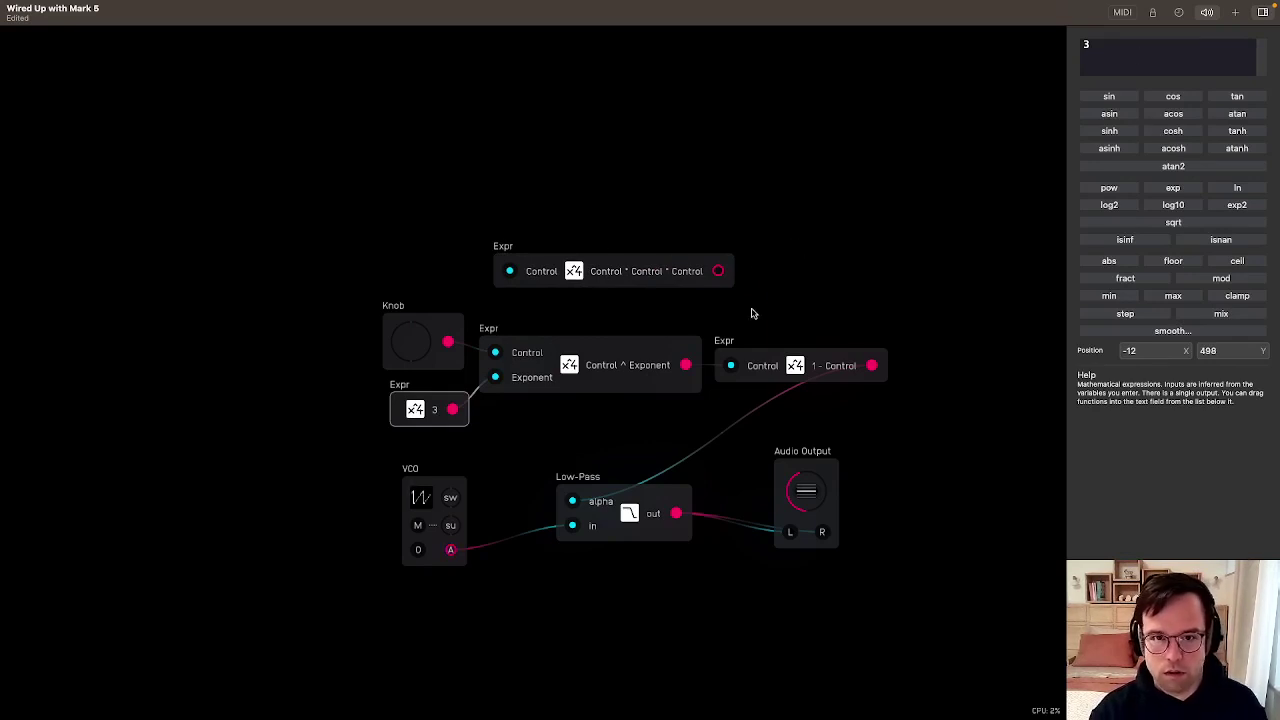
left_click(642, 270)
key("Delete")
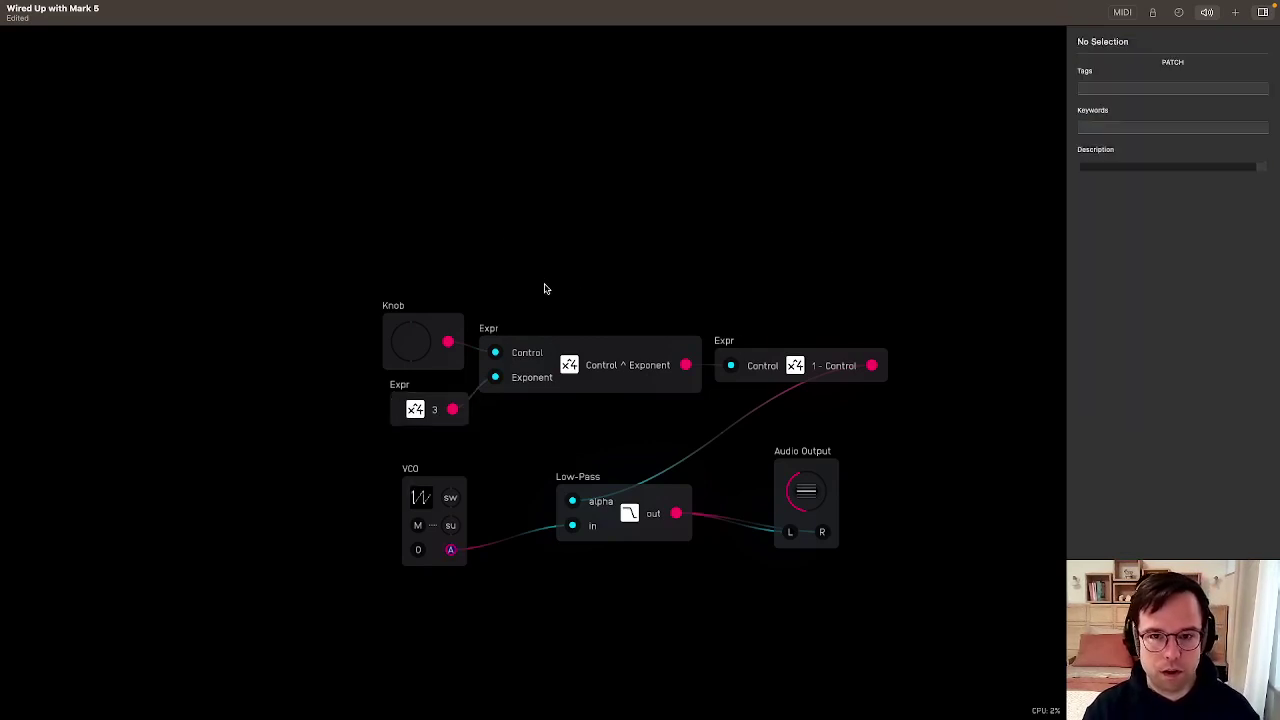
Move the Low-Pass and Audio Output nodes right so the Low-Pass sits below the "1 - Control" output
left_click_drag(616, 502, 642, 512)
left_click_drag(783, 467, 1047, 466)
scroll(717, 463, "right", 5)
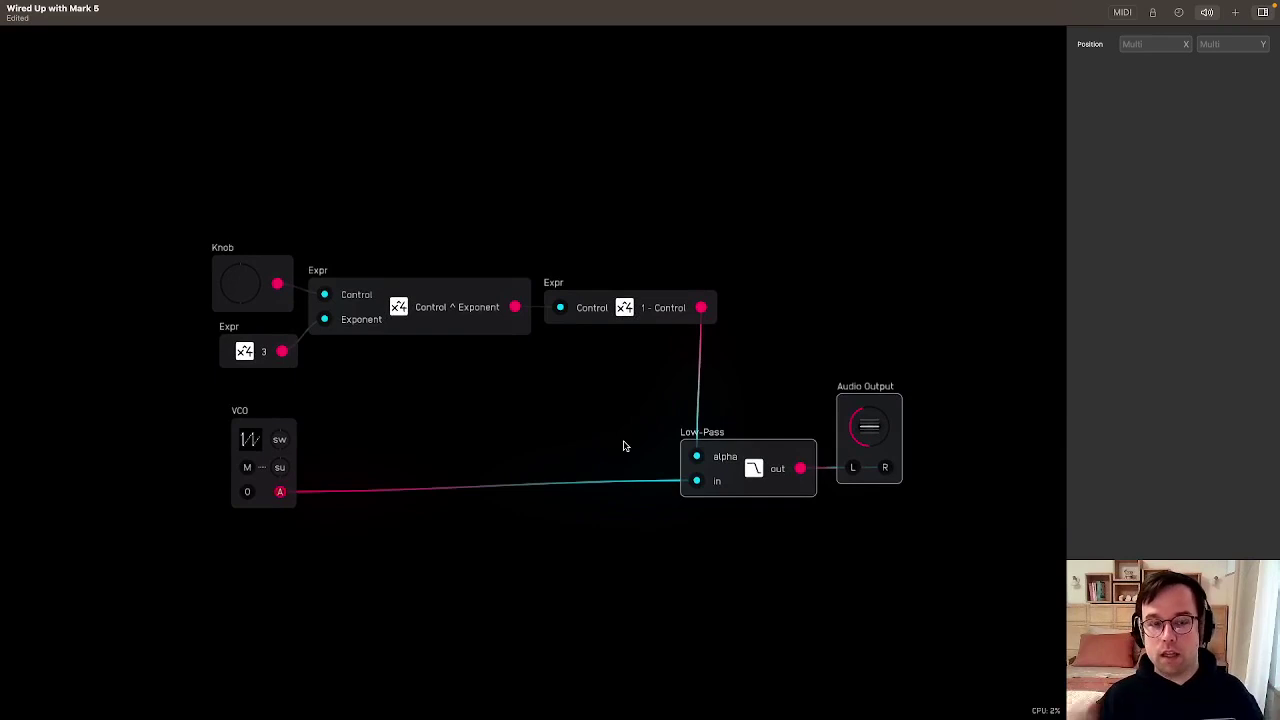
Search the user modules for "clock" and add the Clock Tile to the left of the Knob
left_click(1235, 28)
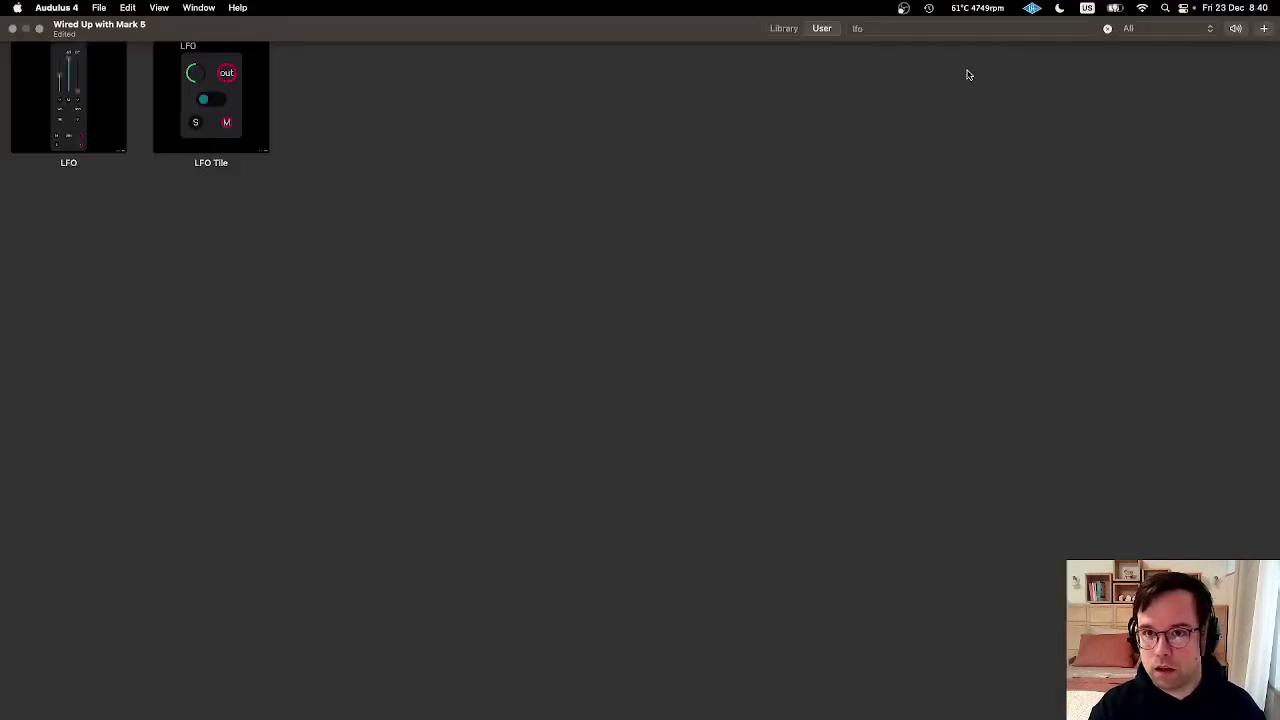
left_click(901, 29)
key("super+a")
type("clock")
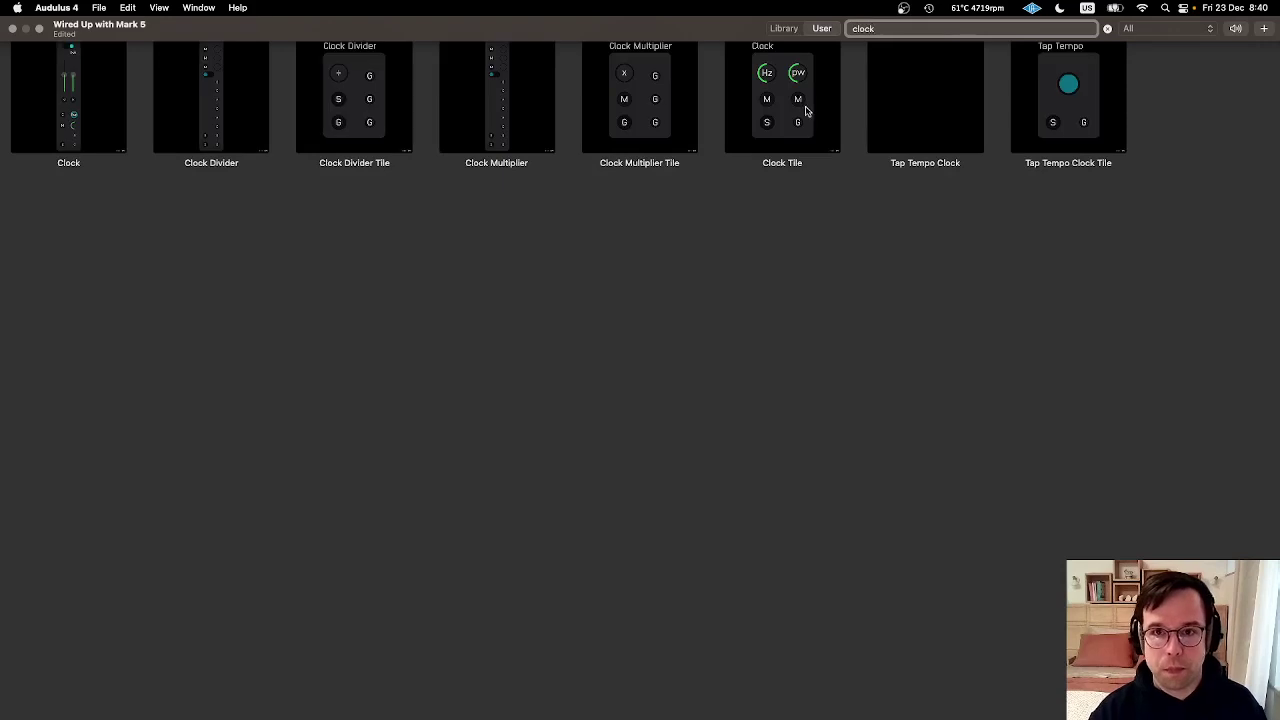
left_click_drag(806, 110, 86, 227)
left_click(314, 171)
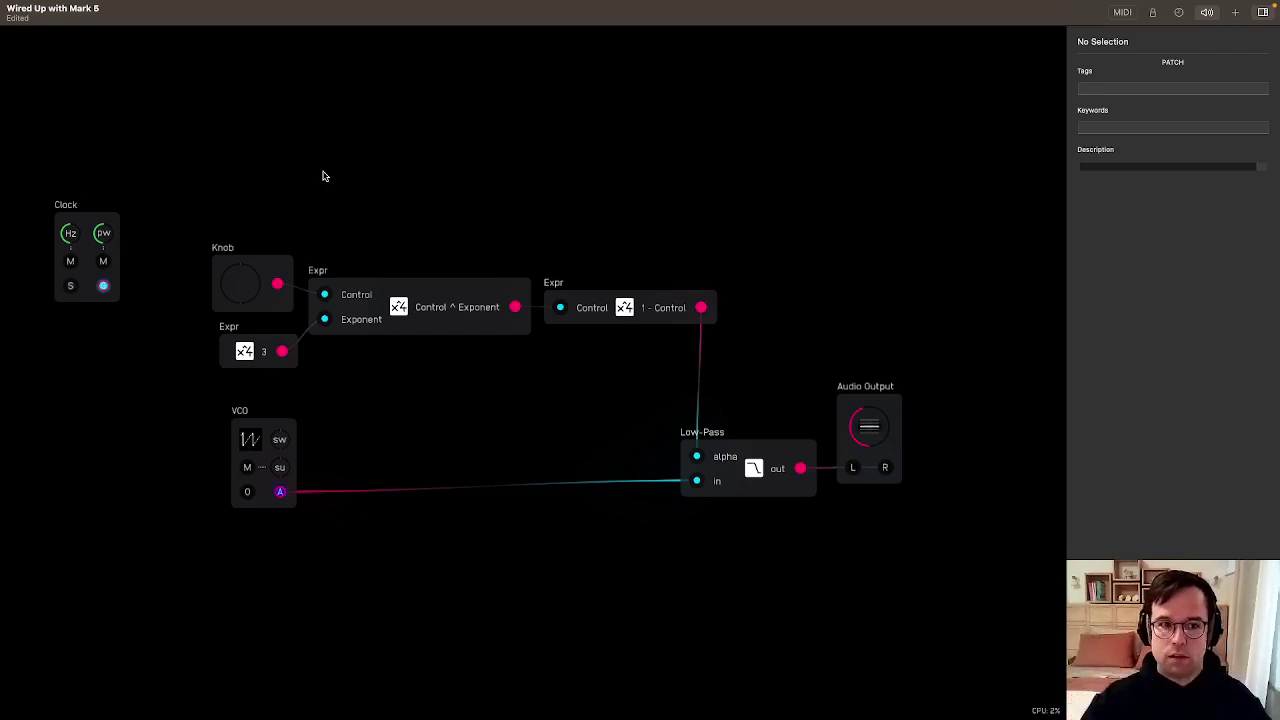
Move the Knob slightly up and to the left, and sweep its value to audition the filter
left_click_drag(265, 293, 265, 266)
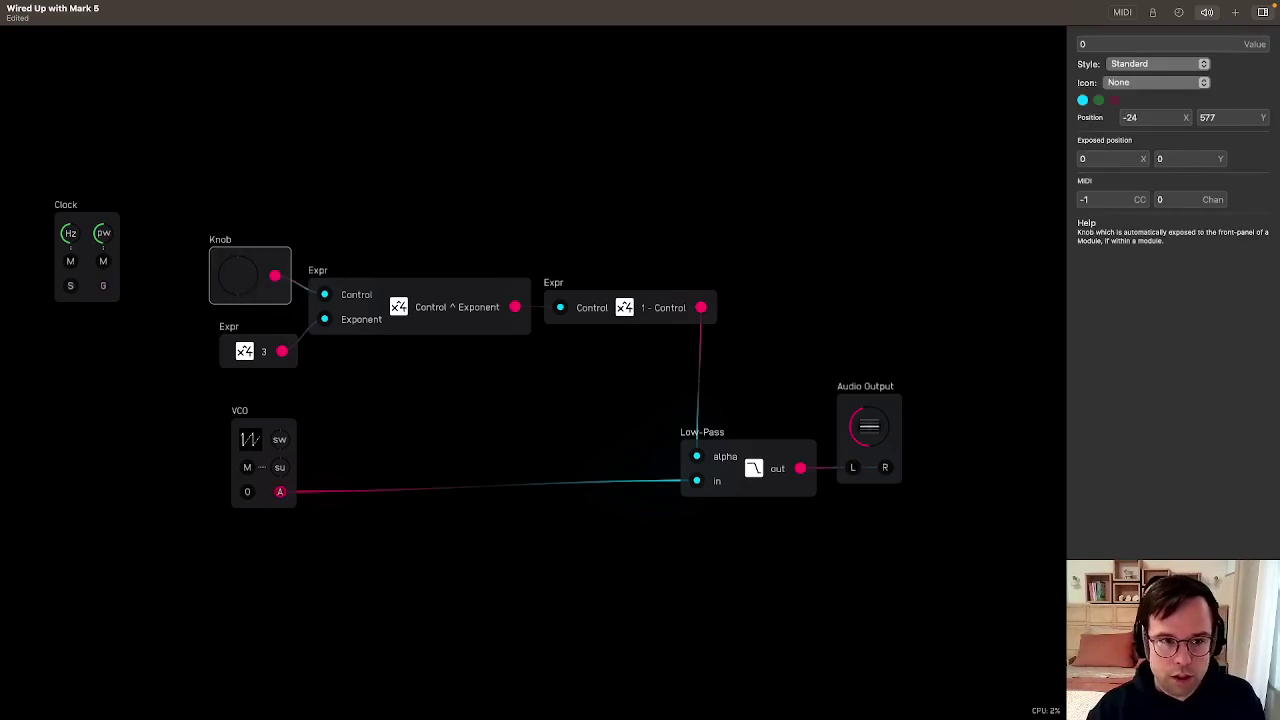
left_click_drag(238, 275, 238, 315)
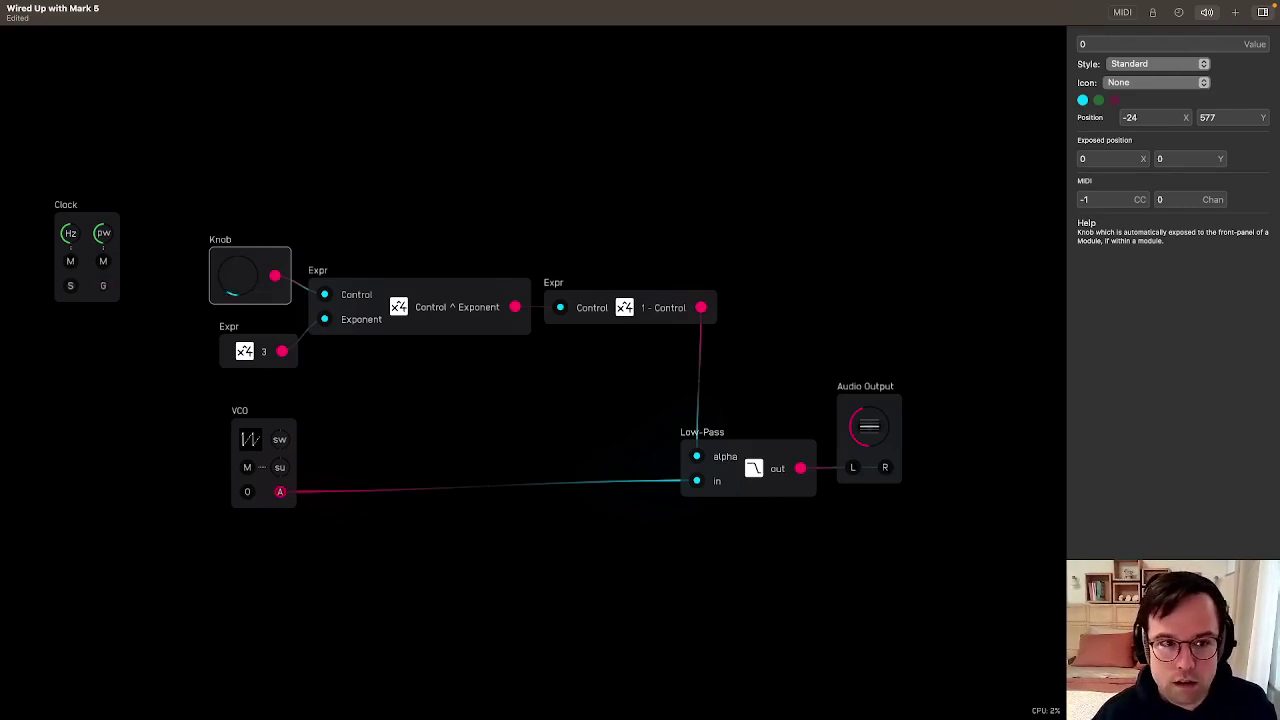
left_click_drag(238, 275, 238, 320)
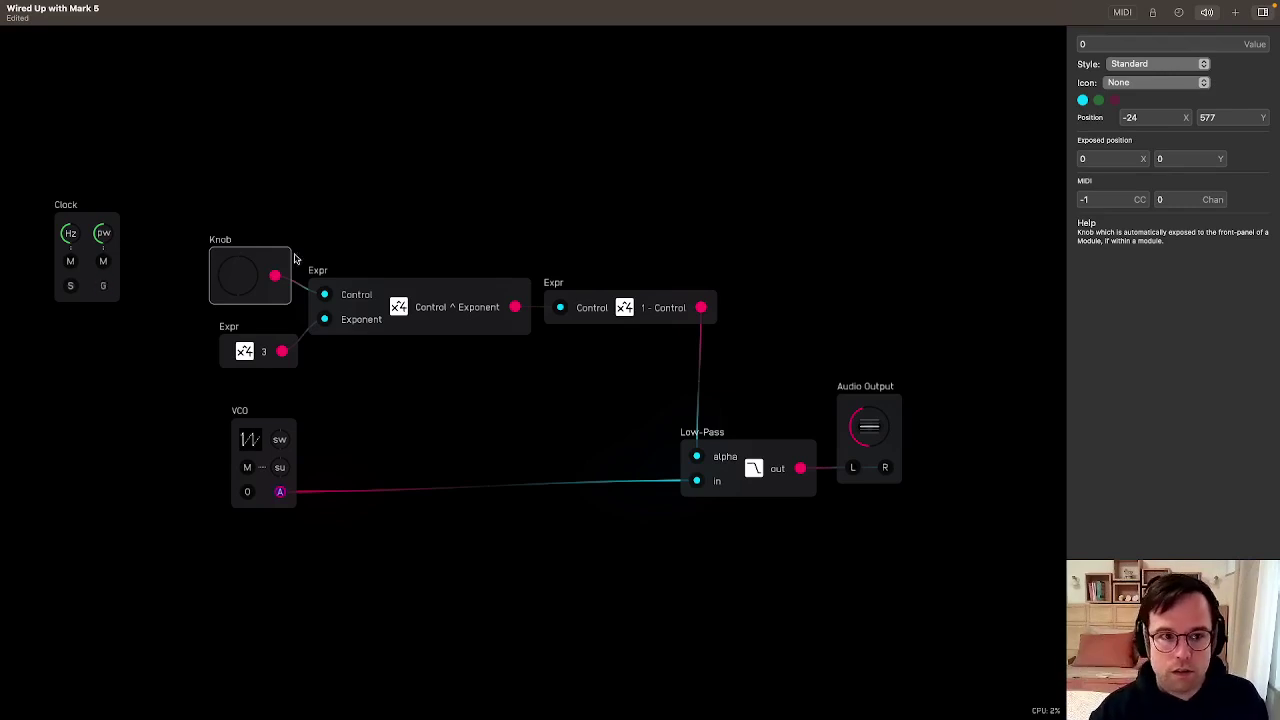
left_click_drag(238, 275, 238, 232)
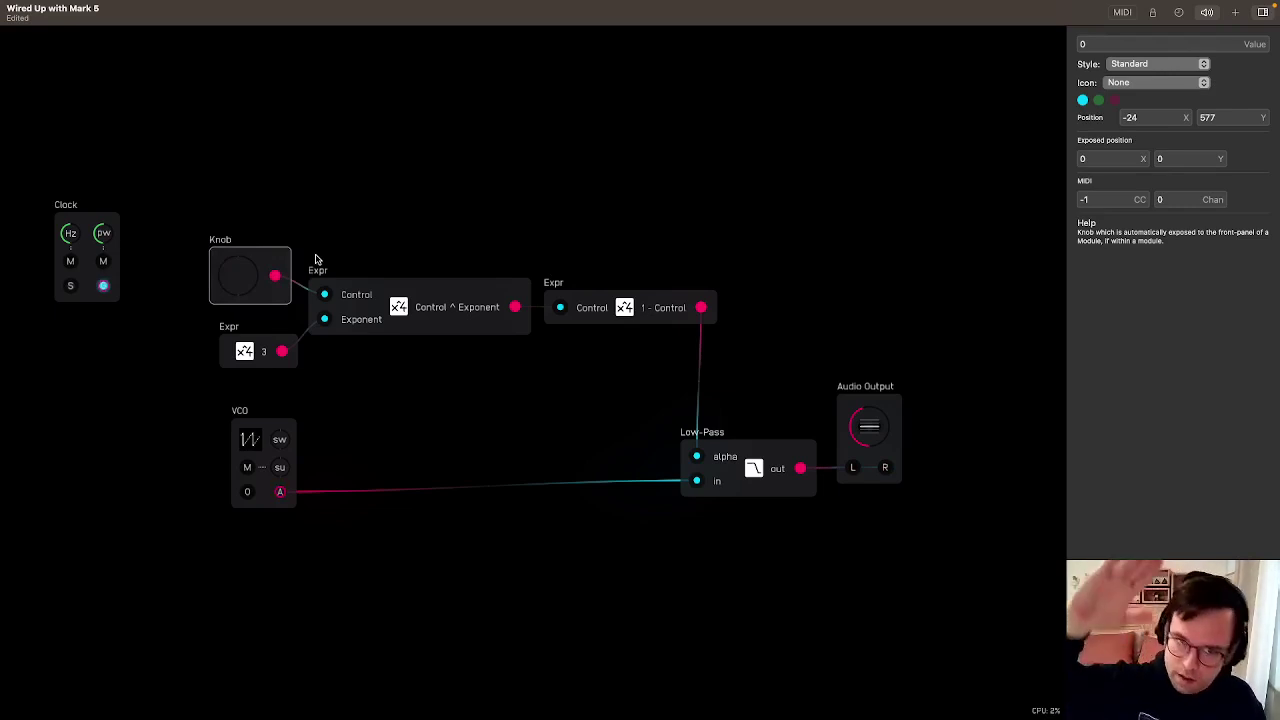
left_click(623, 208)
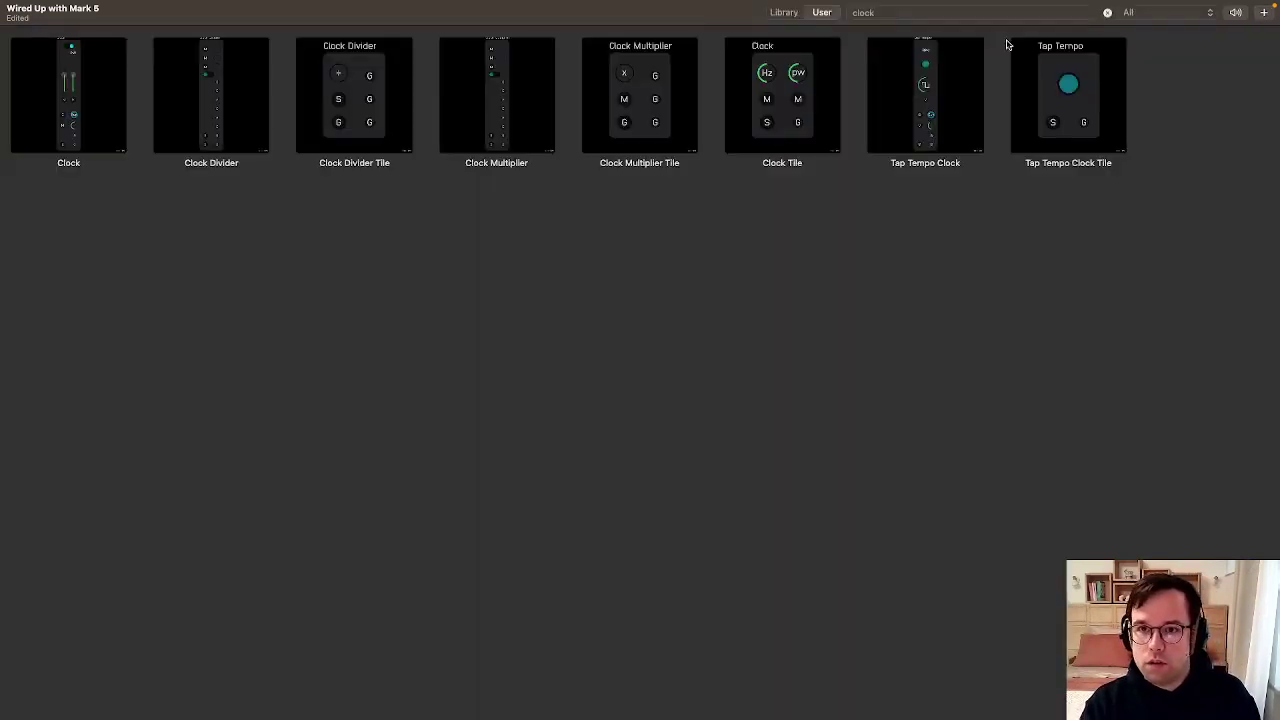
Search the user modules for "ad", add the Analog AD Envelope Tile and place it above the Knob
left_click(1236, 12)
left_click(910, 12)
key("super+a")
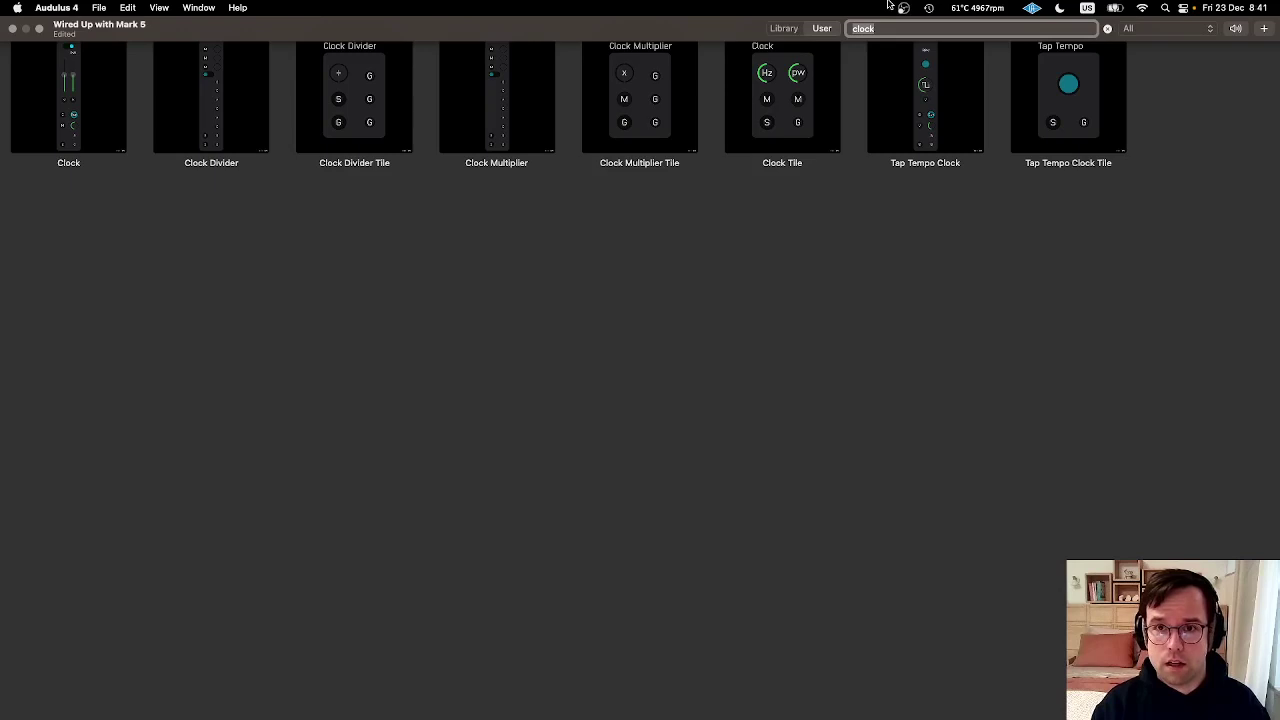
type("ad")
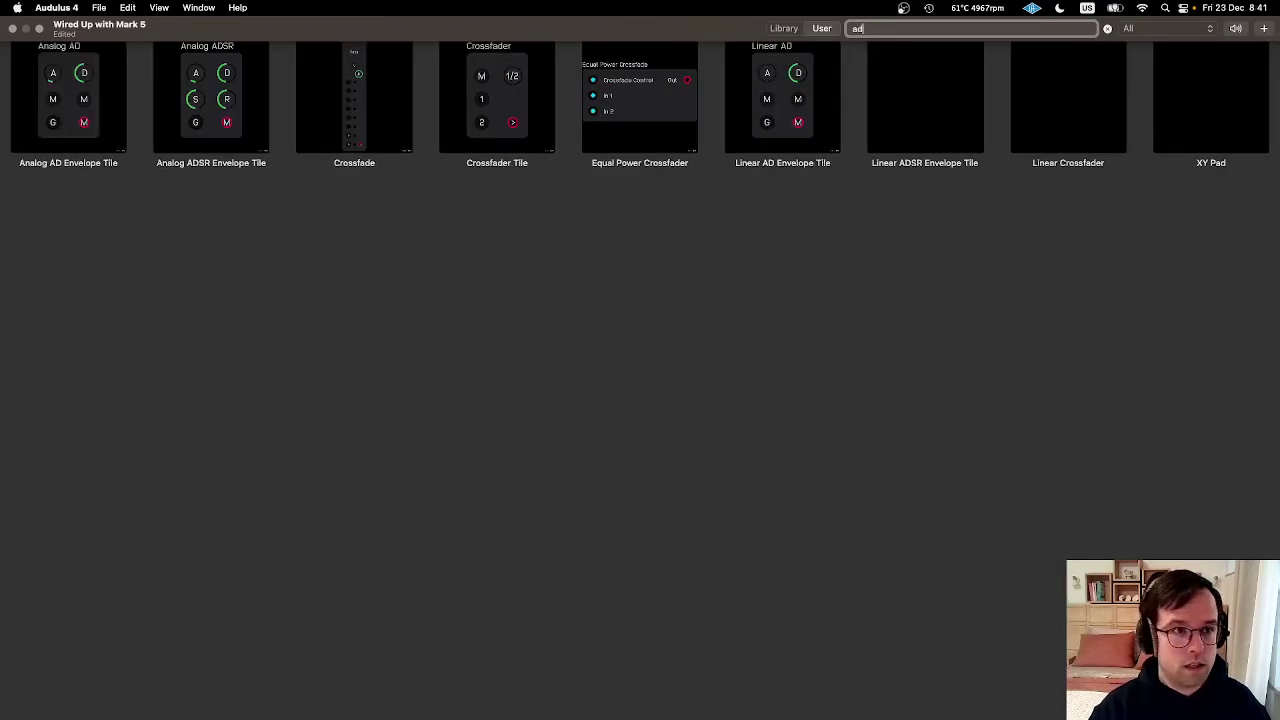
left_click(82, 112)
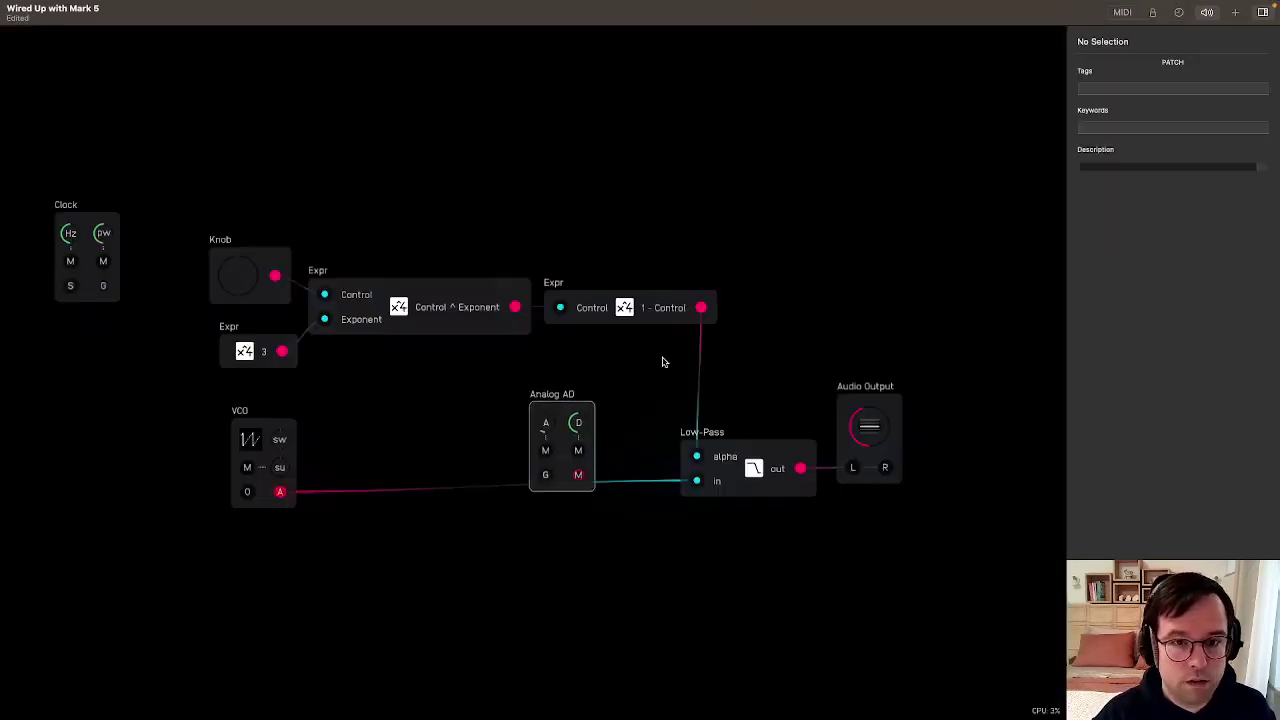
left_click_drag(554, 408, 282, 160)
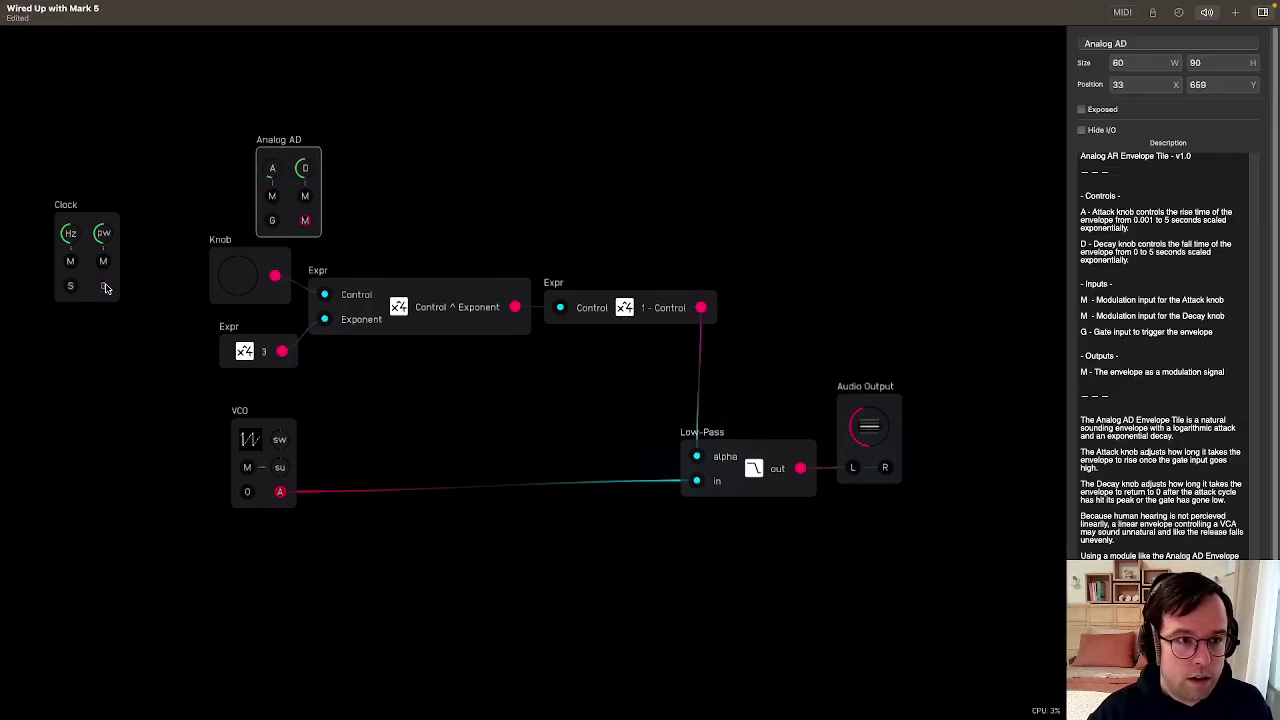
Connect the Clock's G output to the Analog AD's G input and feed its M output into a new Waveform display
left_click_drag(105, 288, 272, 220)
right_click(438, 199)
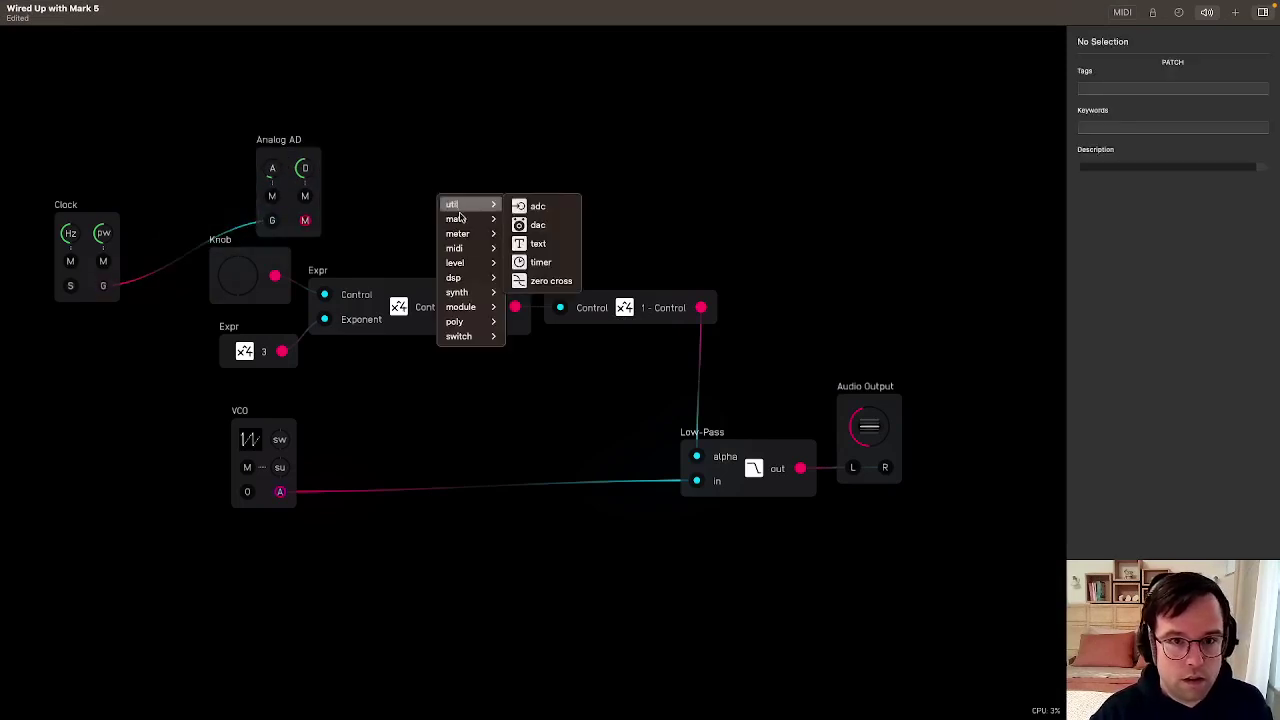
mouse_move(457, 233)
left_click(545, 251)
left_click_drag(305, 220, 541, 194)
left_click_drag(272, 154, 271, 135)
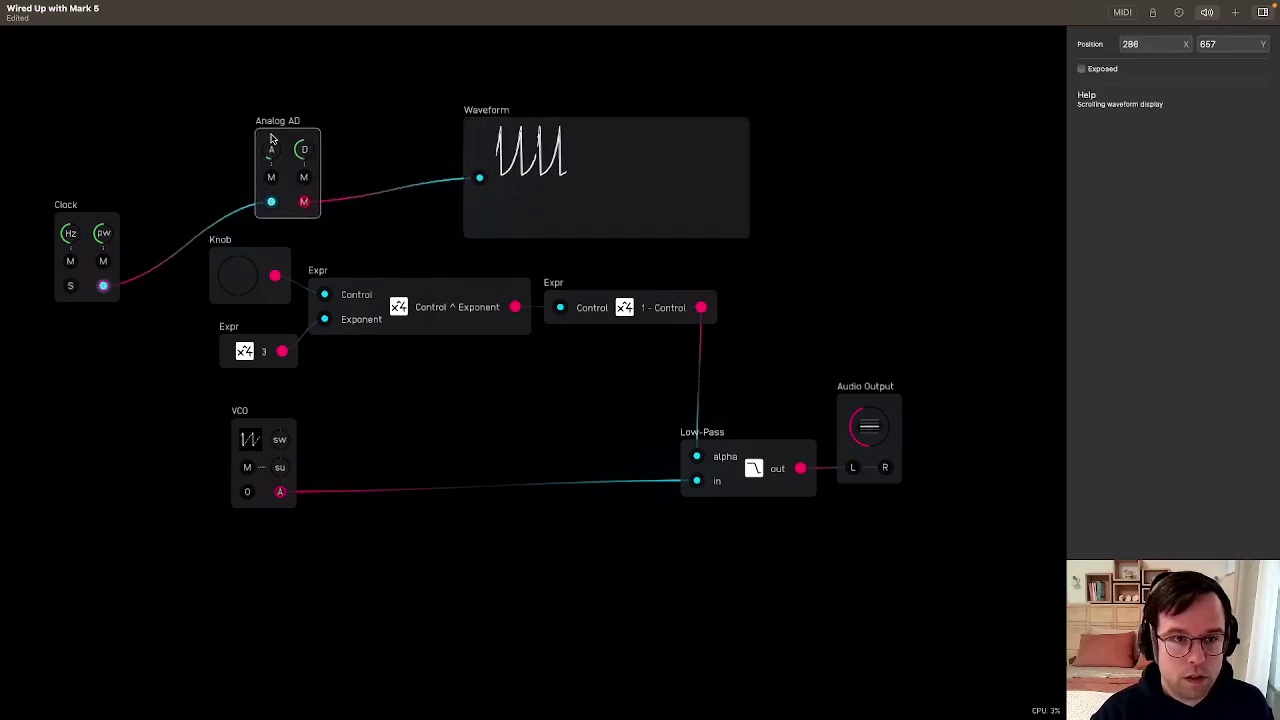
left_click(328, 88)
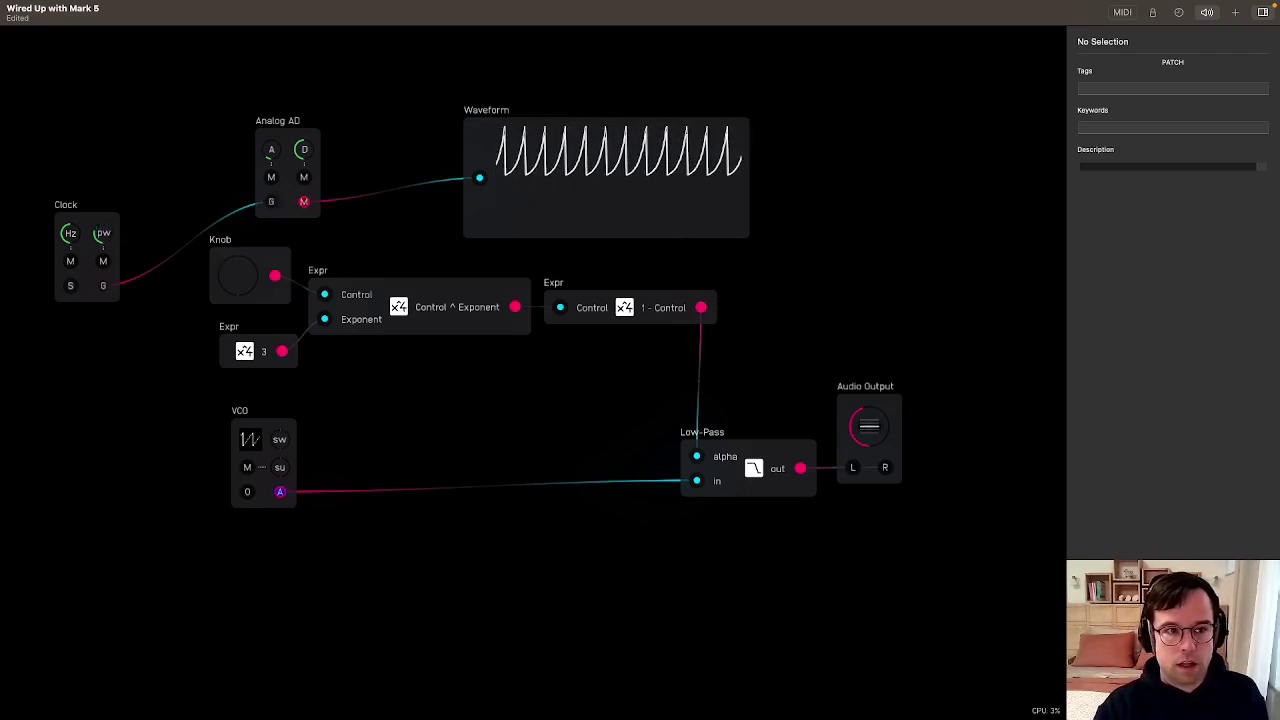
Add a Trigger between the Clock and the Analog AD and connect it to the envelope's G input
right_click(179, 160)
mouse_move(205, 212)
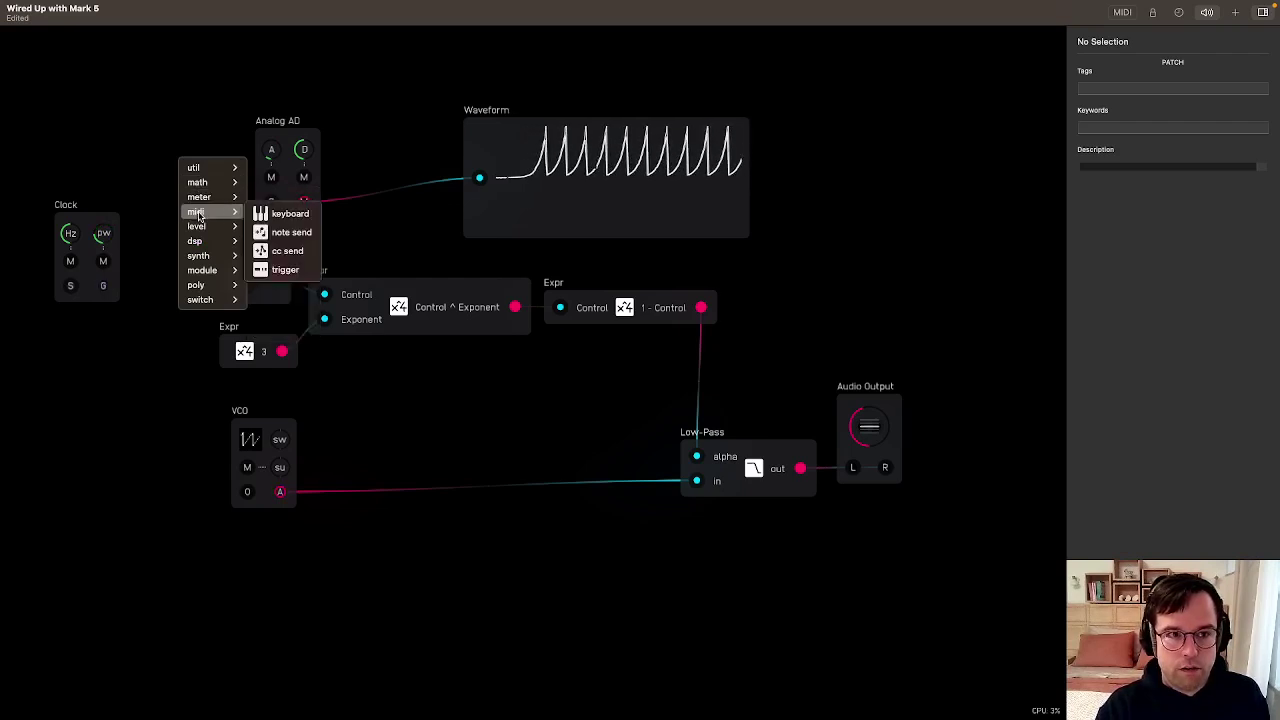
left_click(300, 270)
left_click_drag(224, 137, 219, 201)
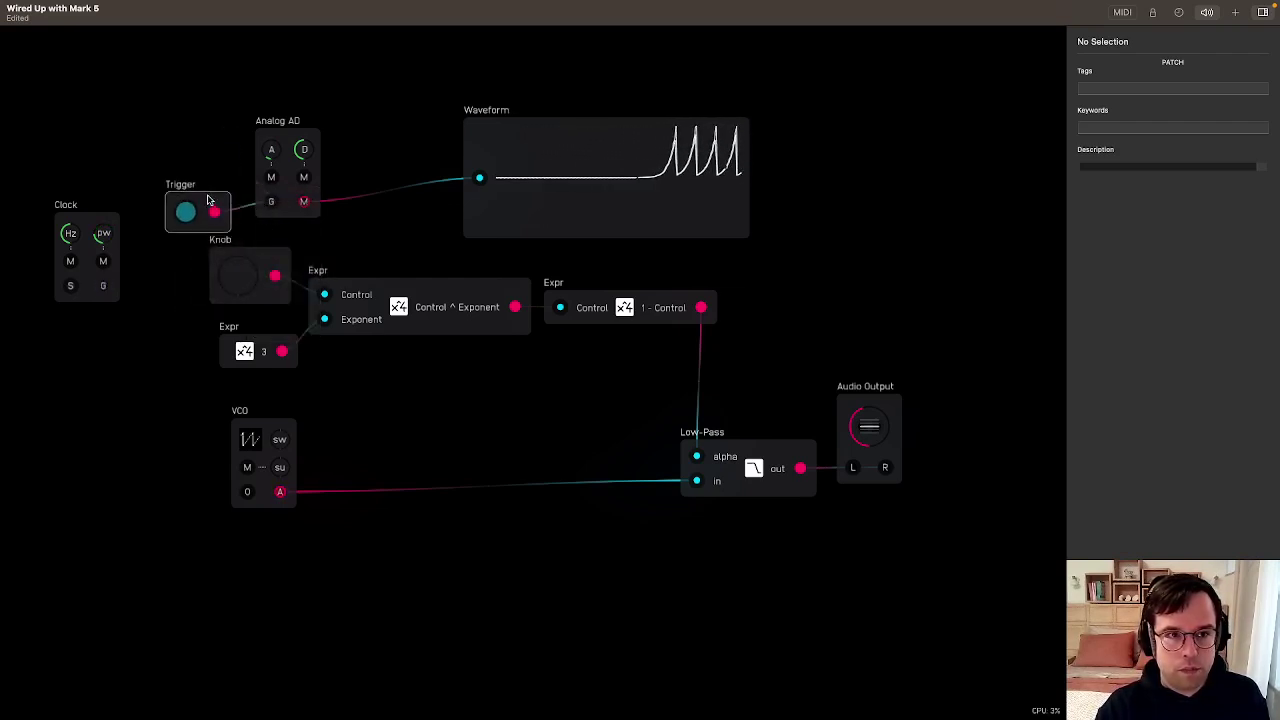
Fire the Trigger several times to view the envelope on the Waveform display, and delete the Trigger
left_click(185, 220)
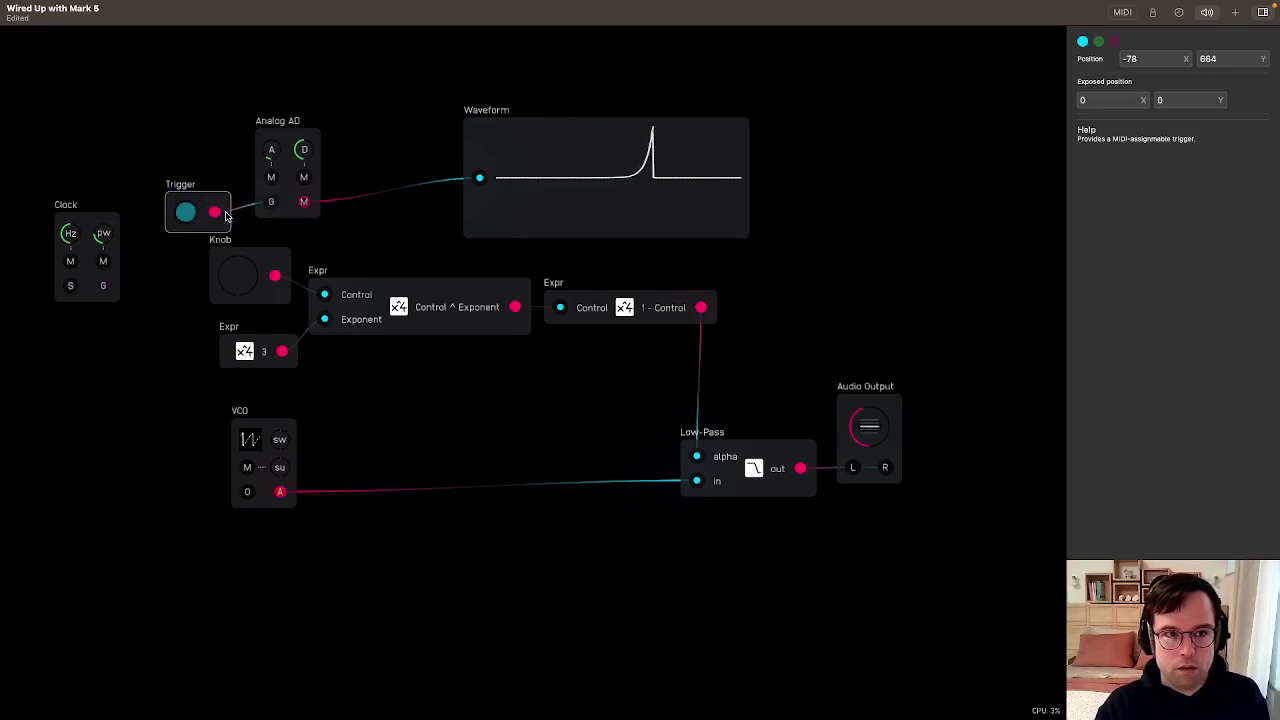
left_click(190, 216)
left_click(190, 216)
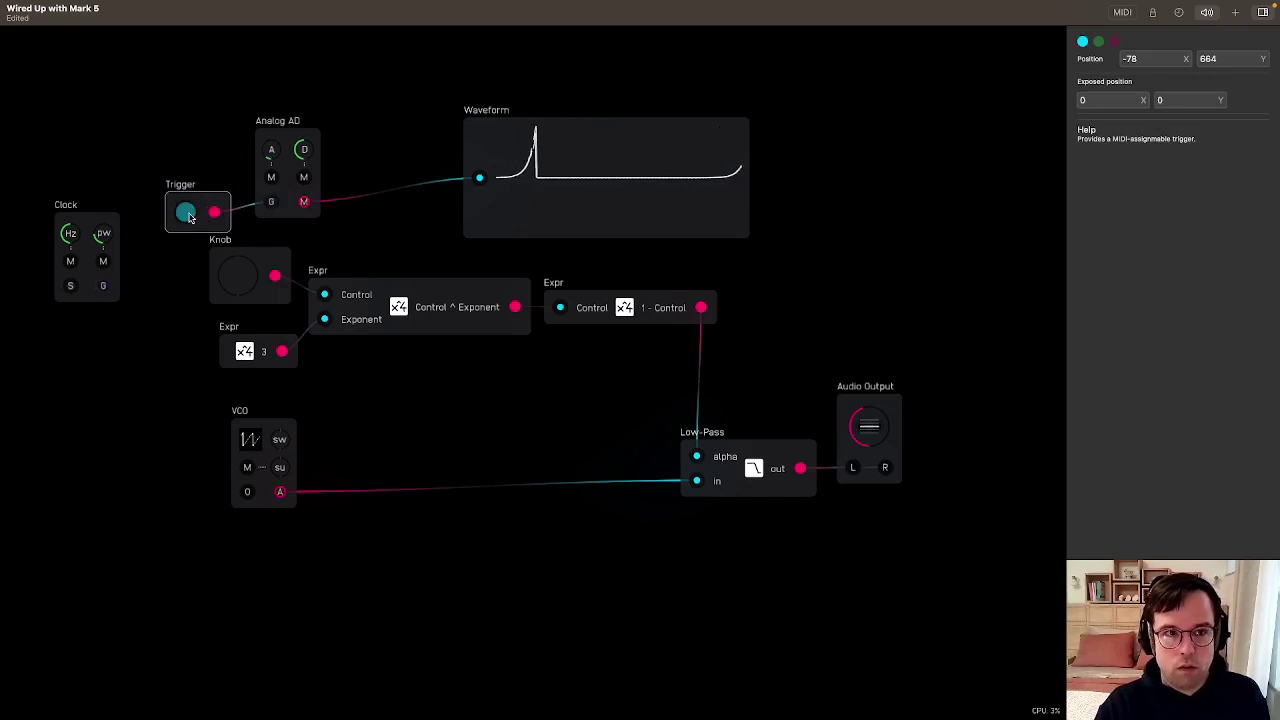
left_click(189, 217)
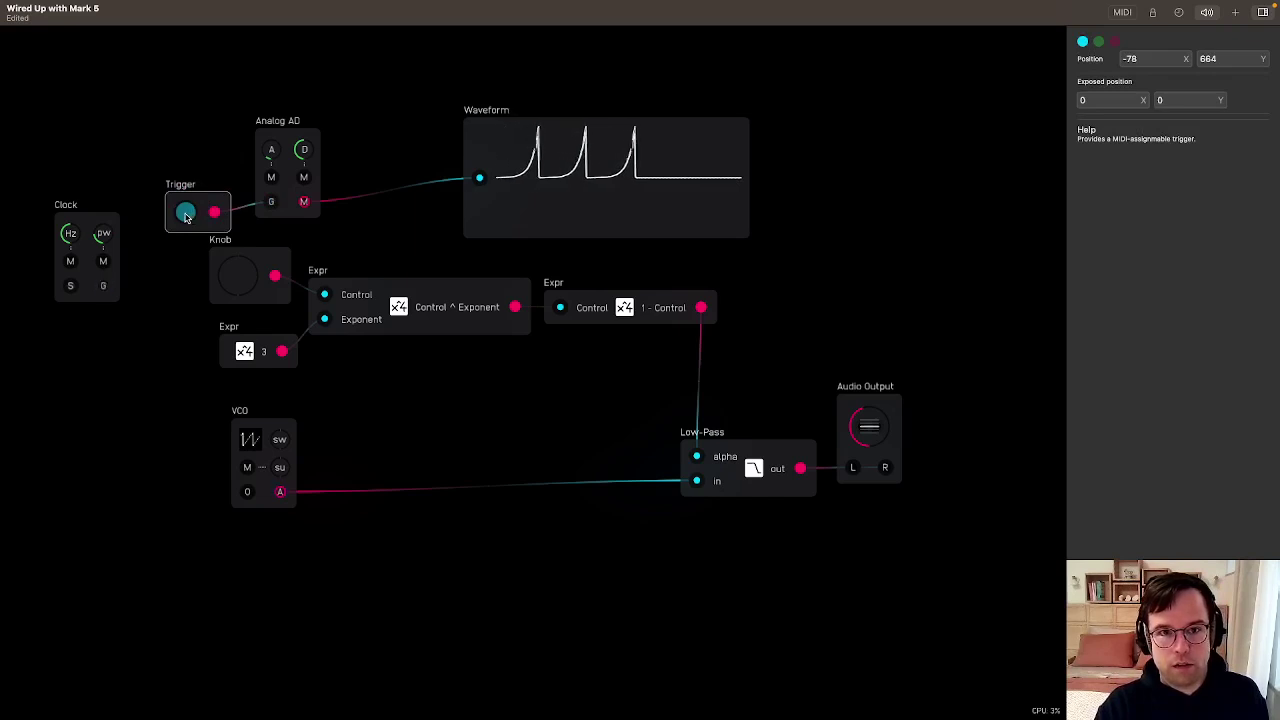
left_click(189, 216)
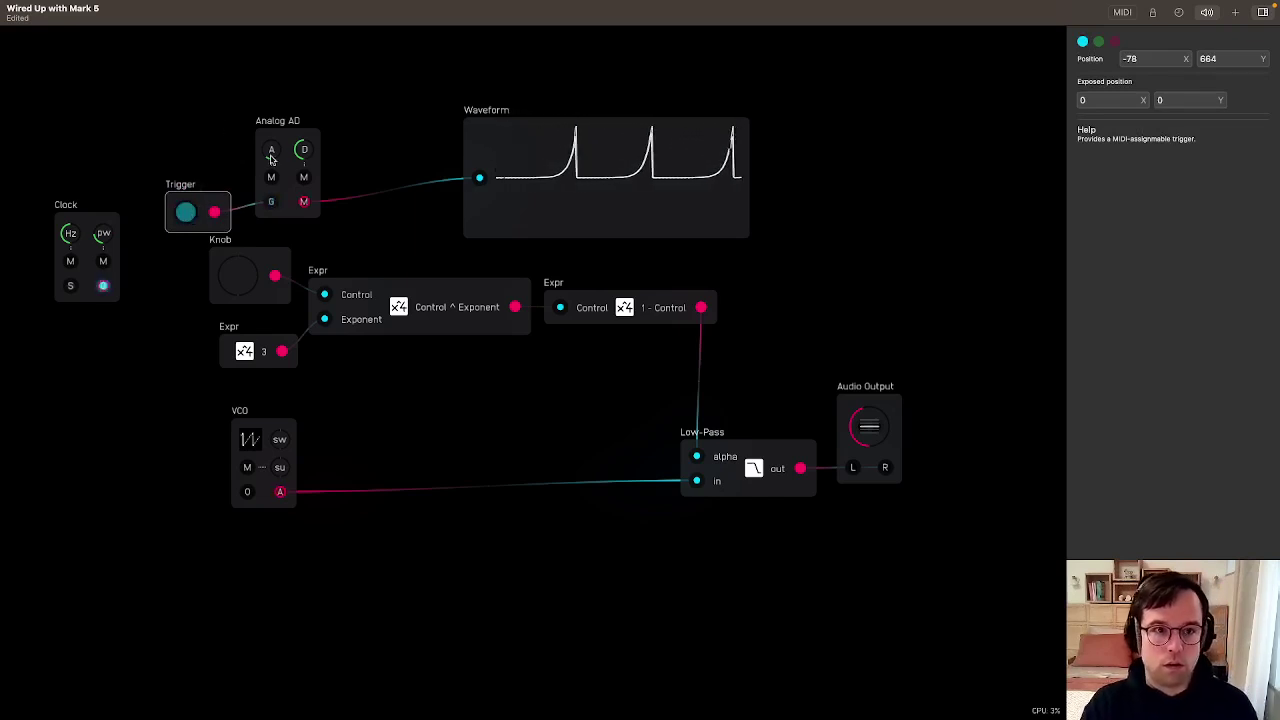
key("Delete")
Move the Analog AD slightly up and left and connect its M output to the Control input of "Control ^ Exponent"
left_click_drag(276, 162, 252, 148)
left_click(372, 166)
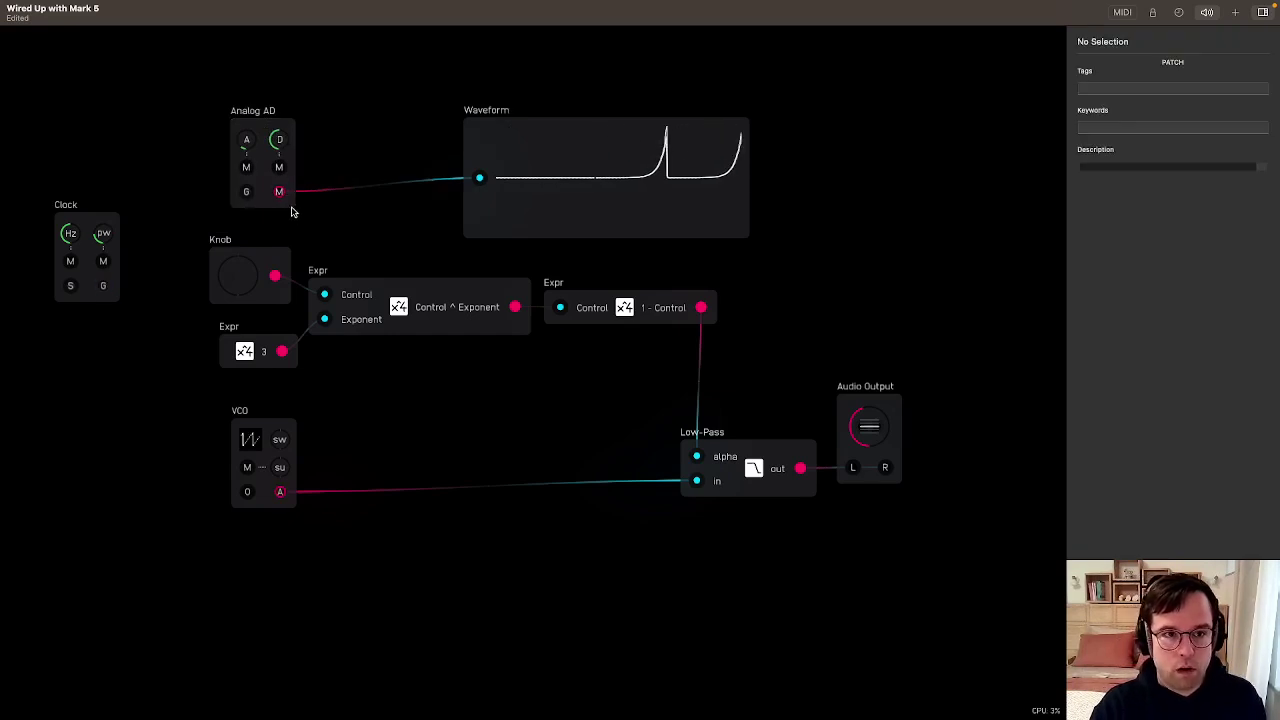
left_click_drag(279, 191, 324, 294)
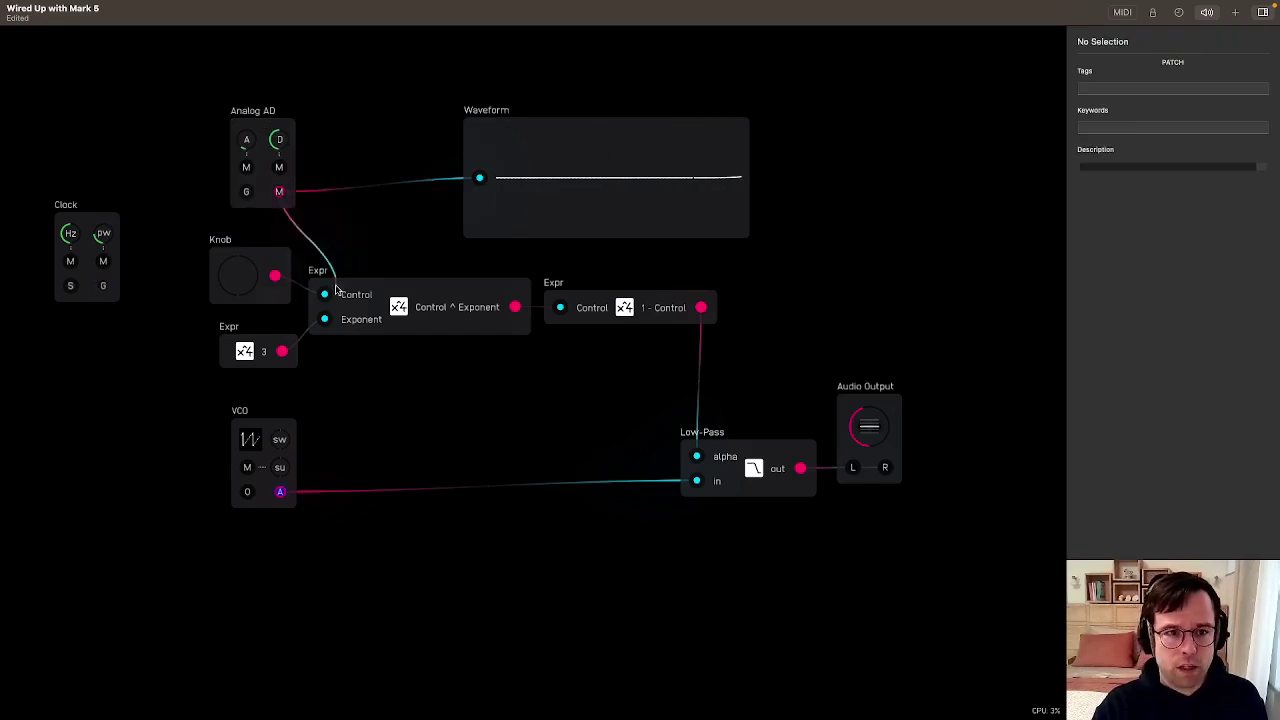
Delete the Knob feeding the exponent expression and connect the Clock's G output to the Analog AD's G input
left_click_drag(268, 254, 251, 279)
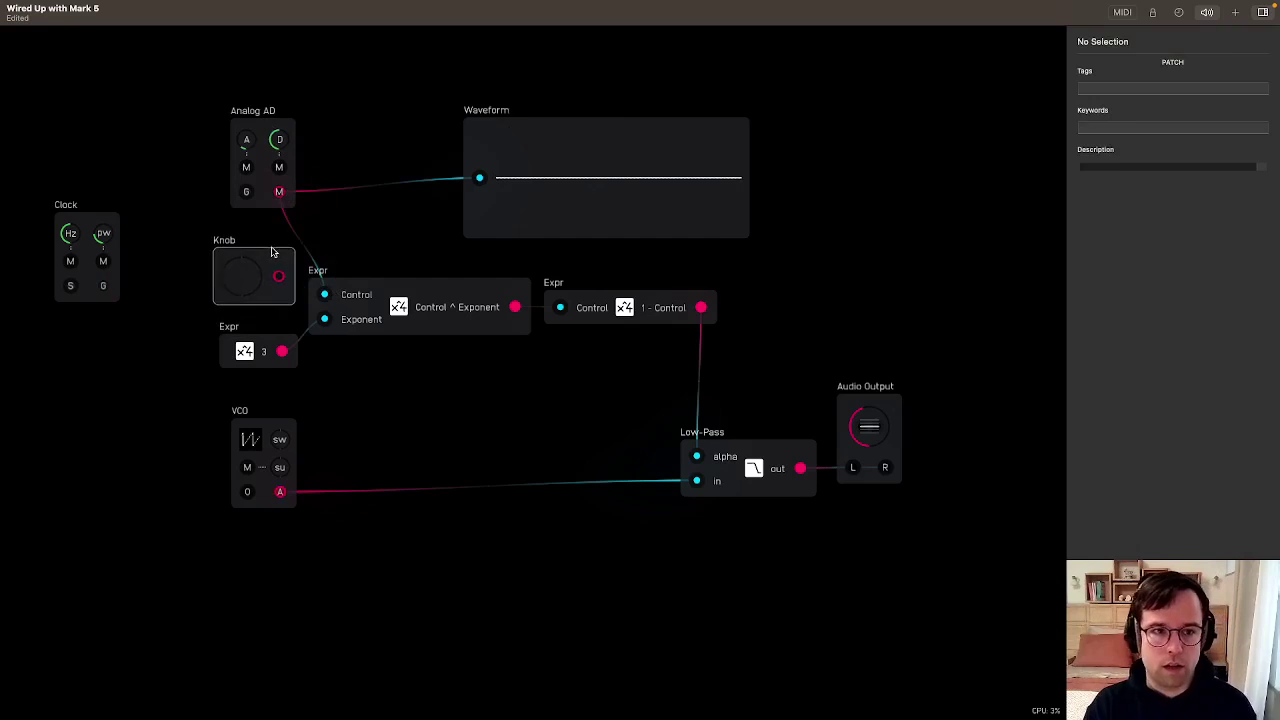
key("BackSpace")
left_click(470, 177)
left_click_drag(103, 288, 246, 191)
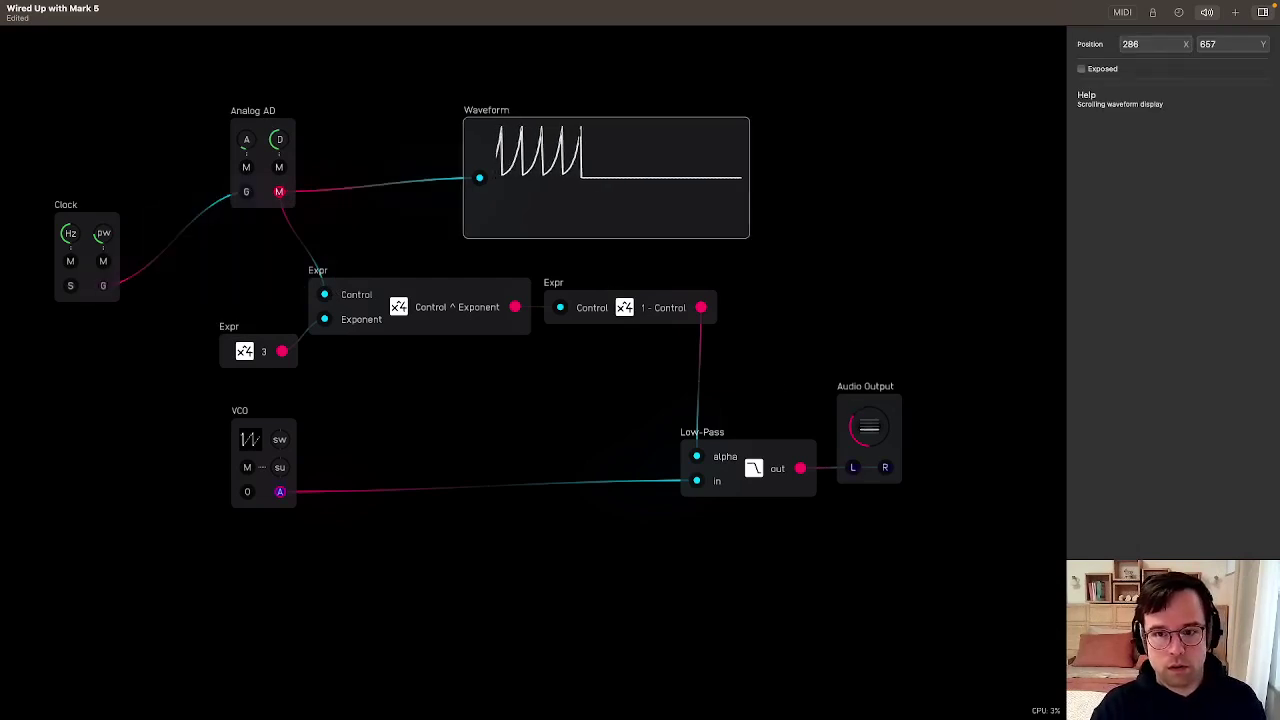
left_click(731, 260)
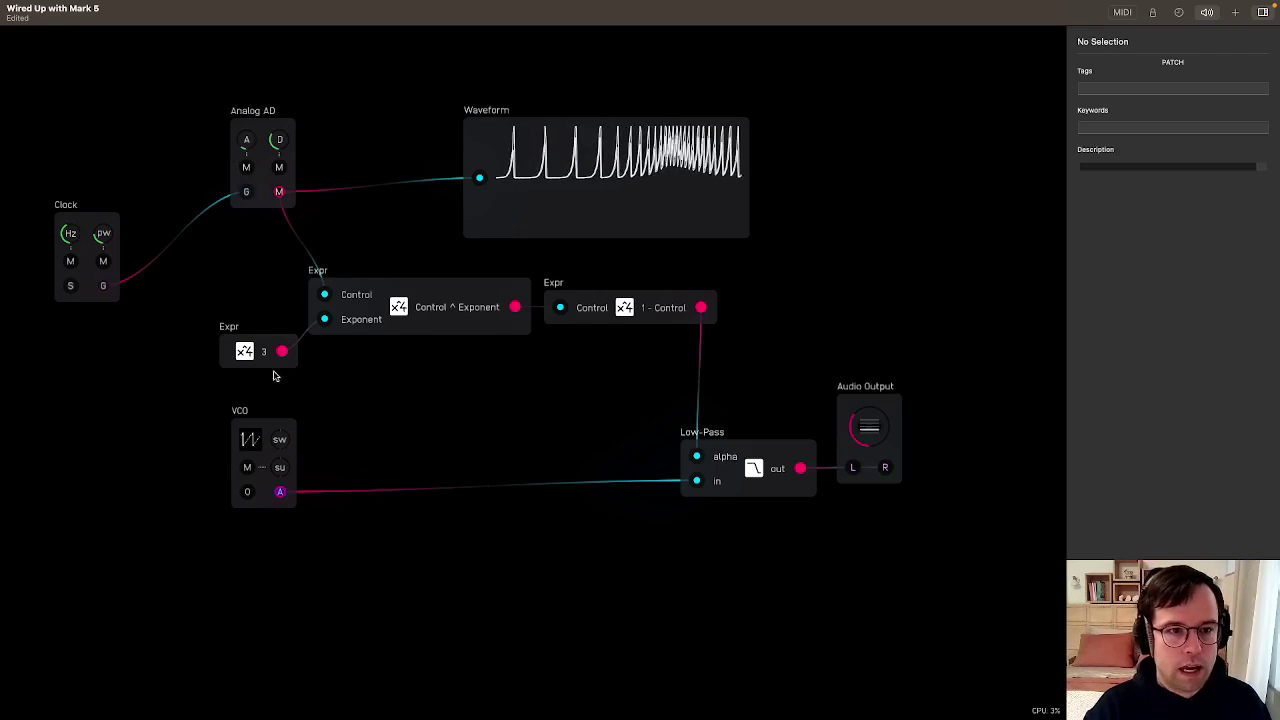
Move the "3" expression up beside the Exponent input of "Control ^ Exponent"
left_click_drag(268, 360, 265, 325)
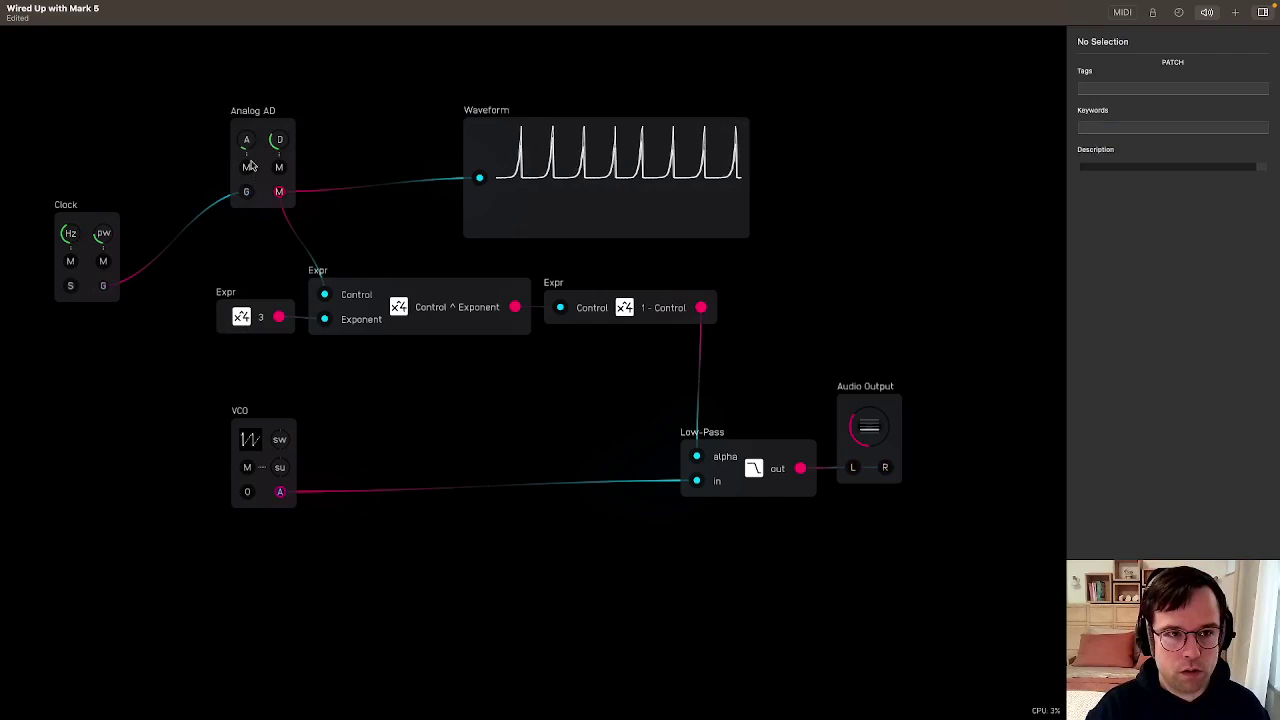
mouse_move(358, 152)
left_mouse_down()
mouse_move(249, 206)
mouse_move(743, 514)
left_mouse_up()
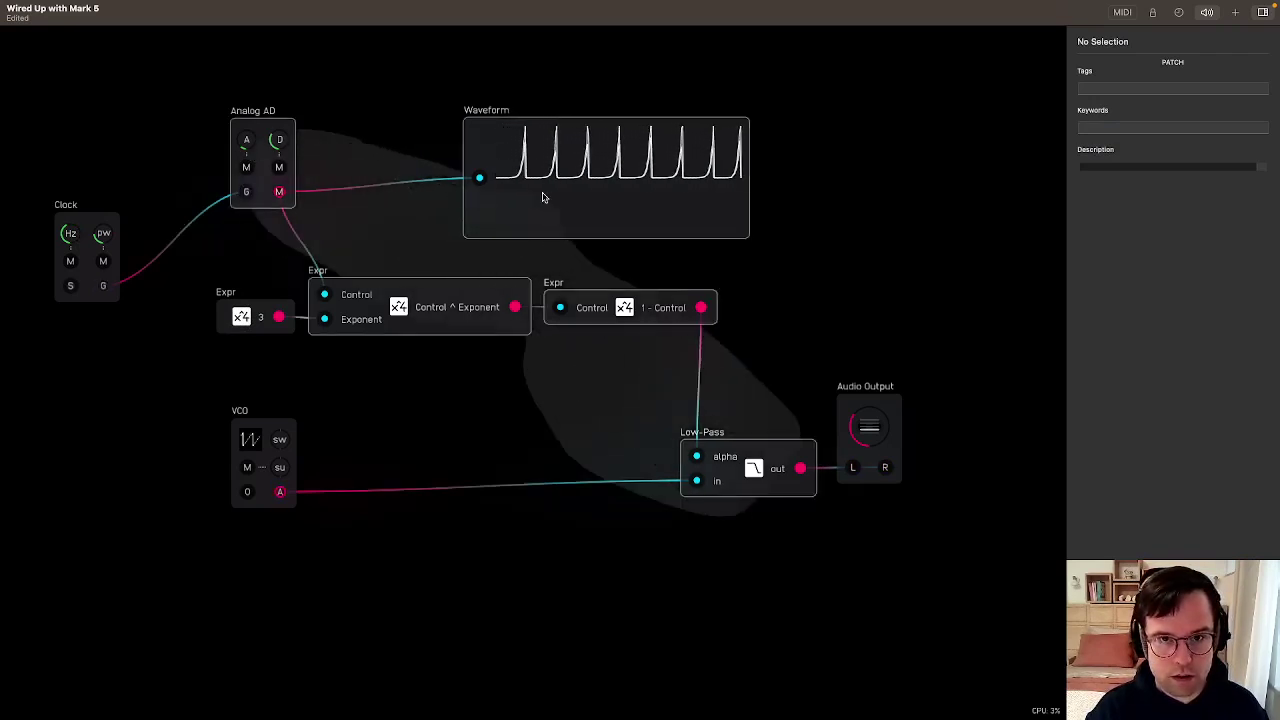
left_click_drag(543, 197, 543, 197)
left_click(357, 117)
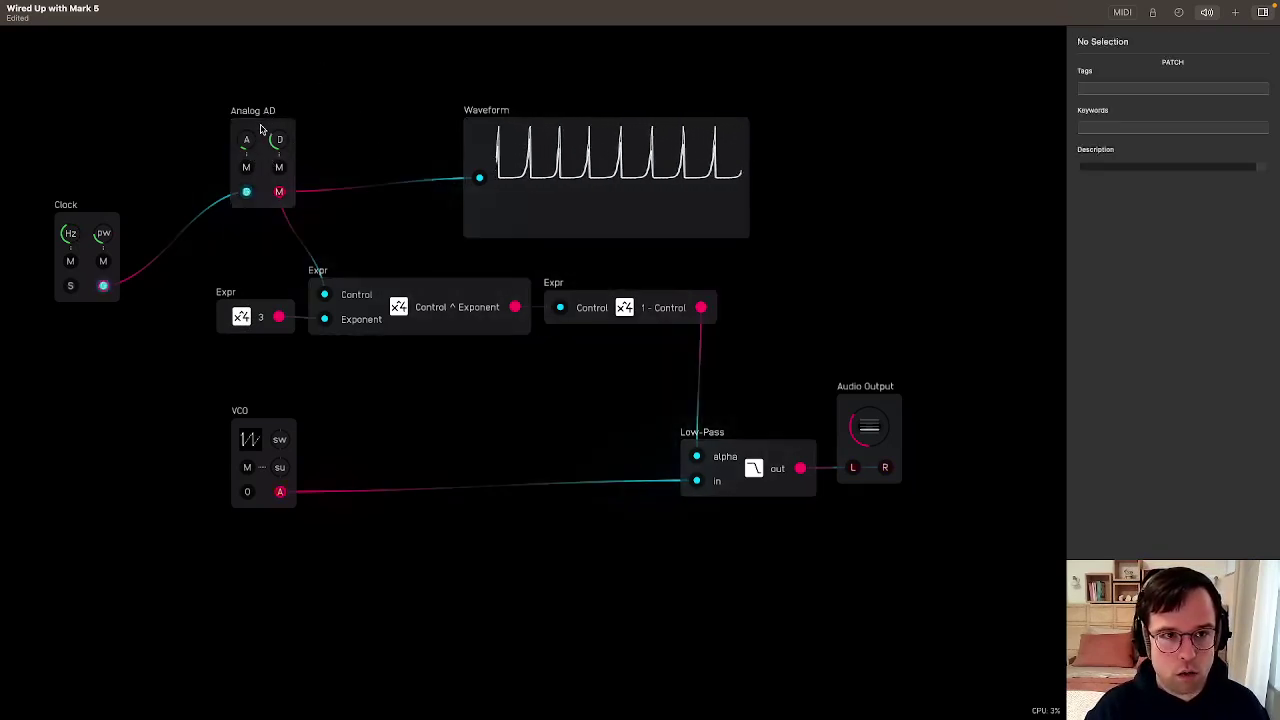
Copy the Analog AD Envelope module from inside the Analog AD and paste it into the root patch between the VCO and Low-Pass
double_click(260, 128)
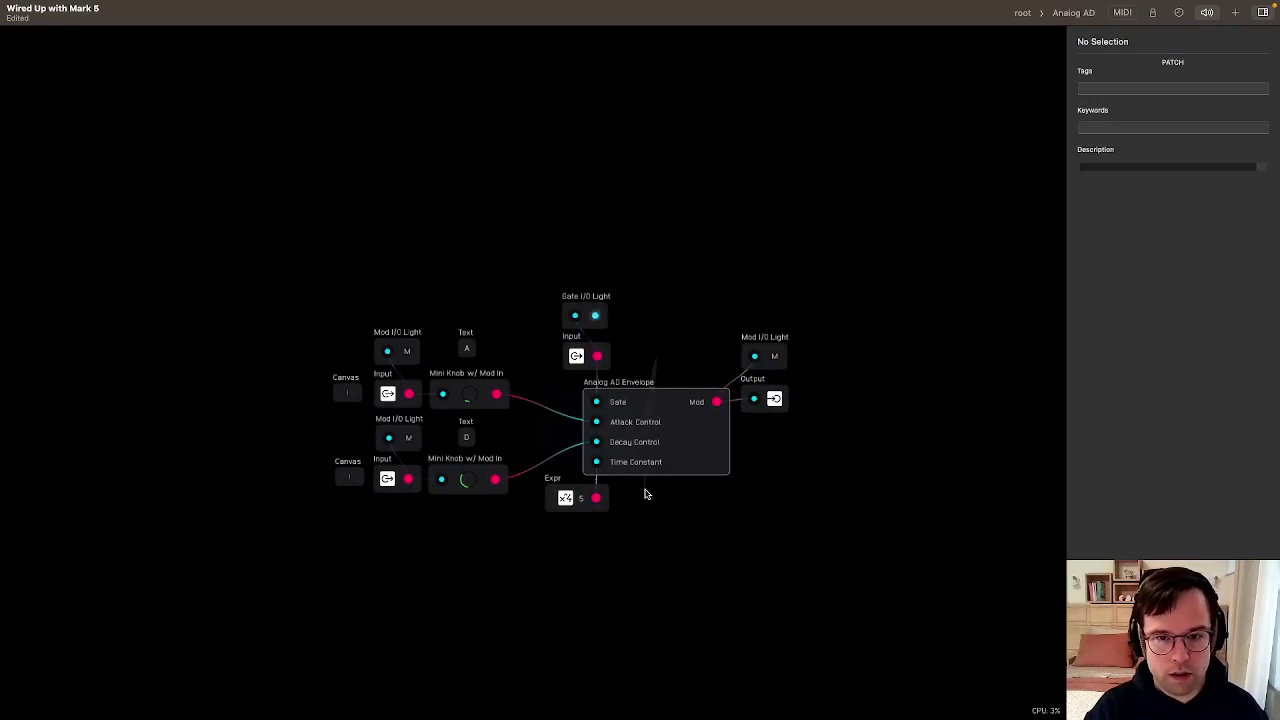
left_click_drag(645, 494, 647, 497)
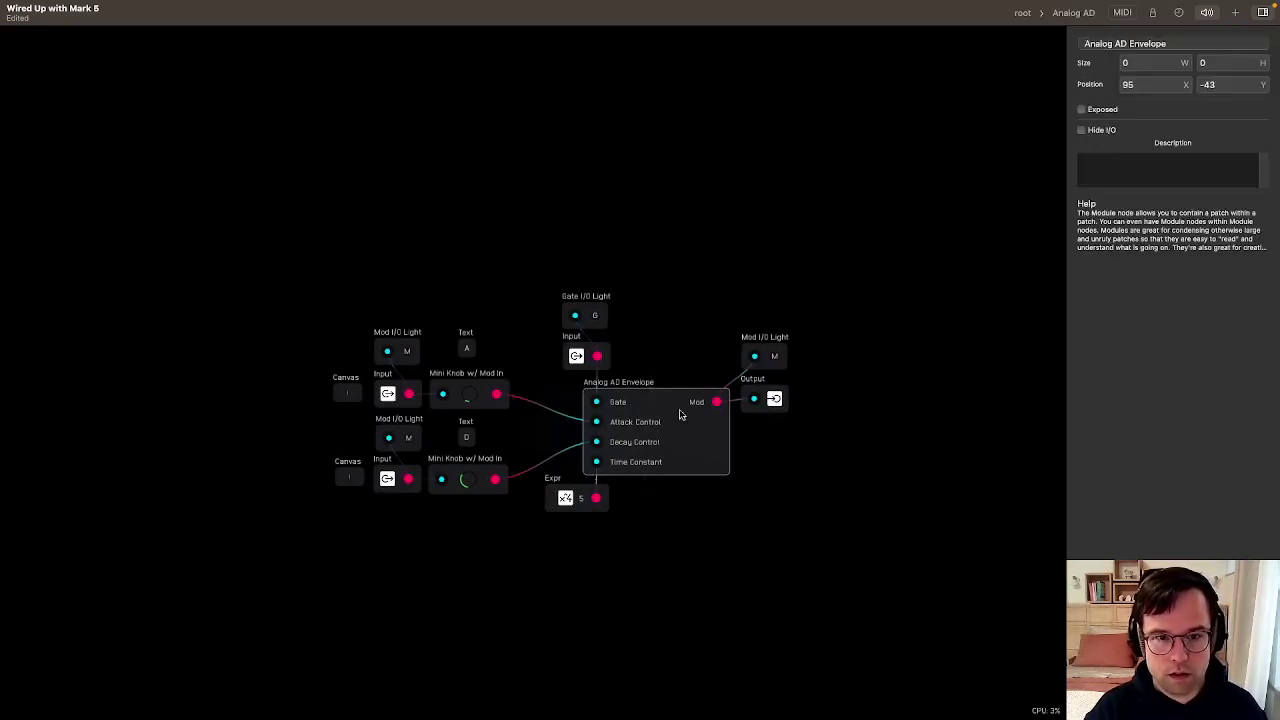
left_click(1022, 13)
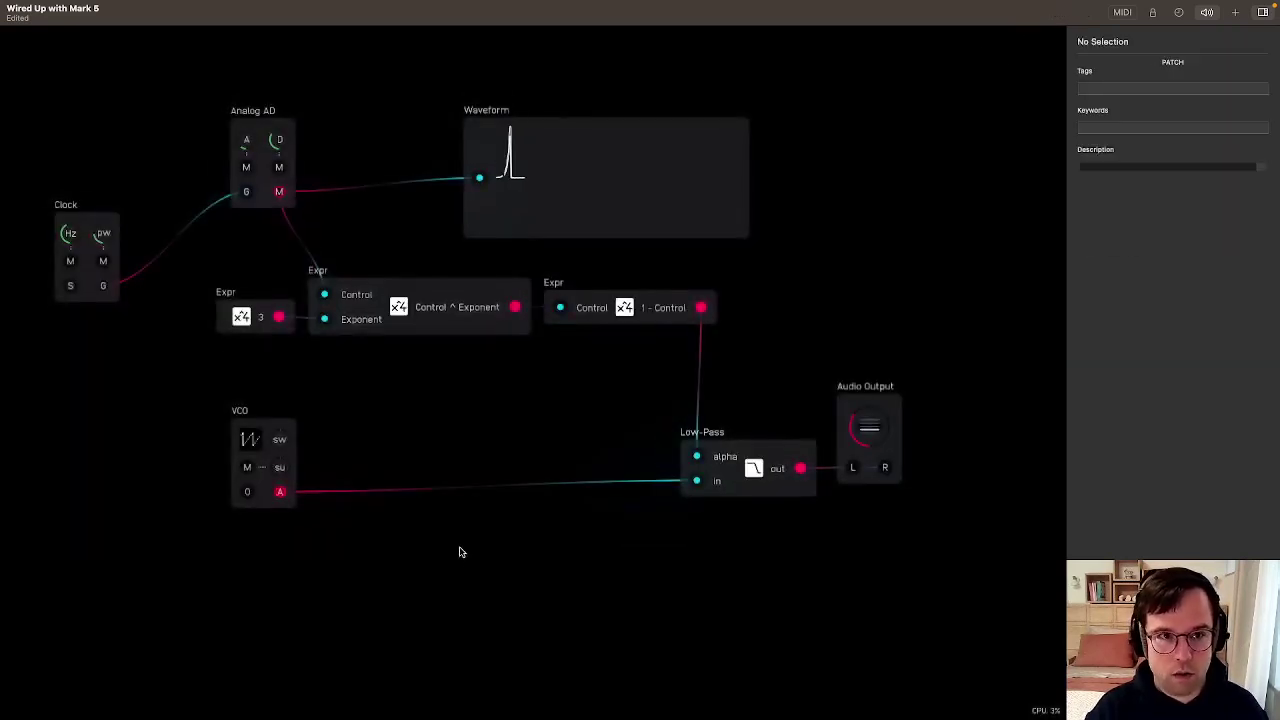
key("super+v")
left_click_drag(566, 497, 465, 436)
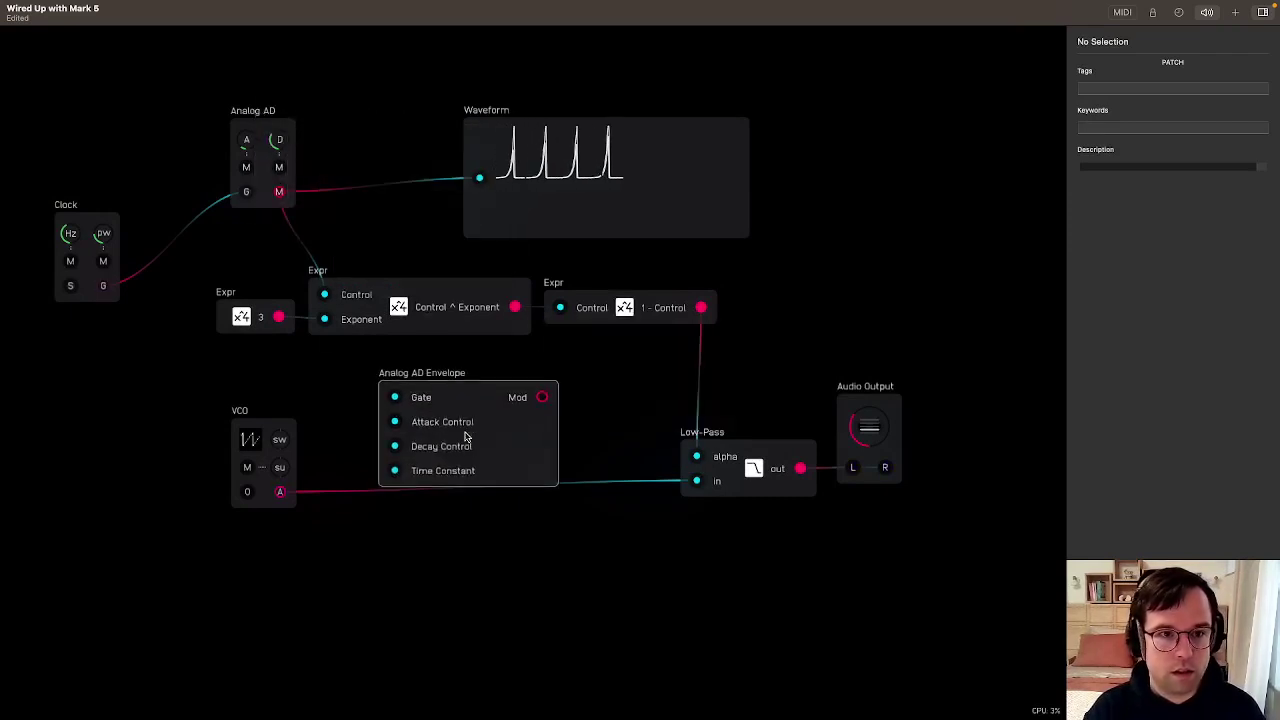
left_click(465, 437)
Try replacing the Analog AD with the Analog AD Envelope, wiring Clock G to Gate and Mod to the exponent expression's Control, and move the Clock
left_click(284, 116)
key("BackSpace")
left_click_drag(440, 481, 302, 208)
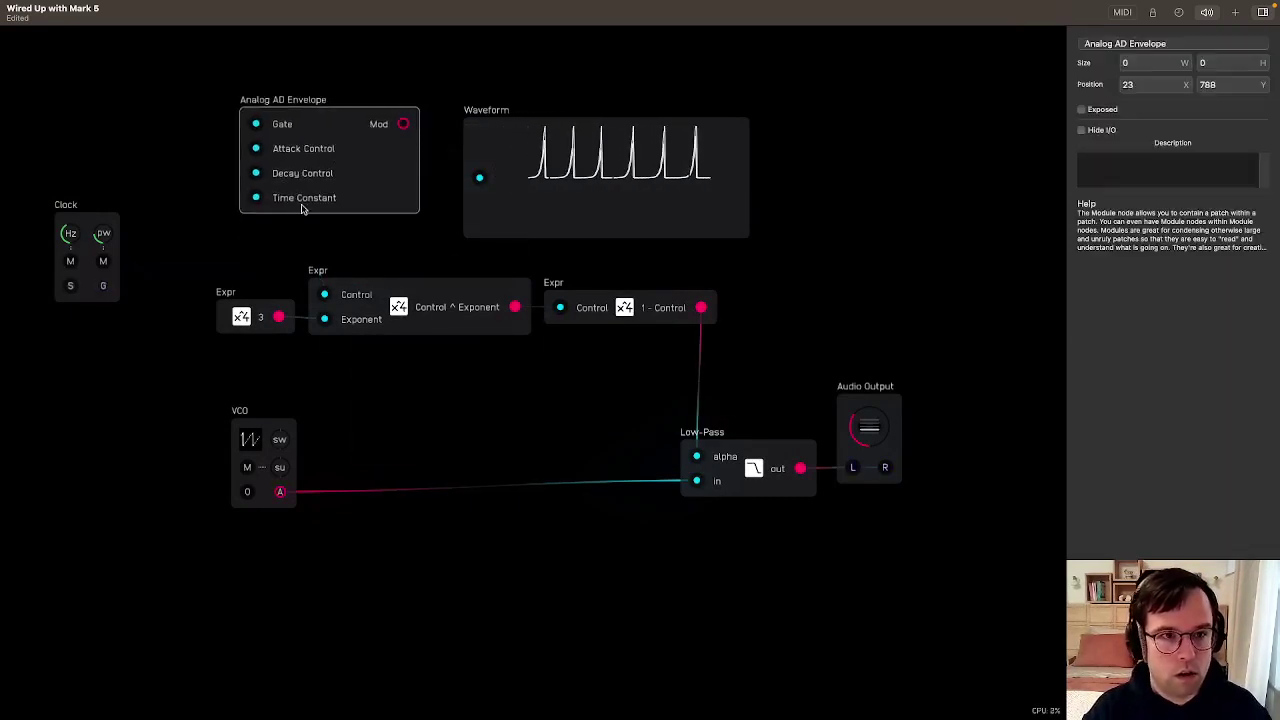
left_click_drag(103, 285, 256, 124)
left_click_drag(403, 124, 324, 294)
left_click_drag(100, 214, 86, 150)
left_click(200, 110)
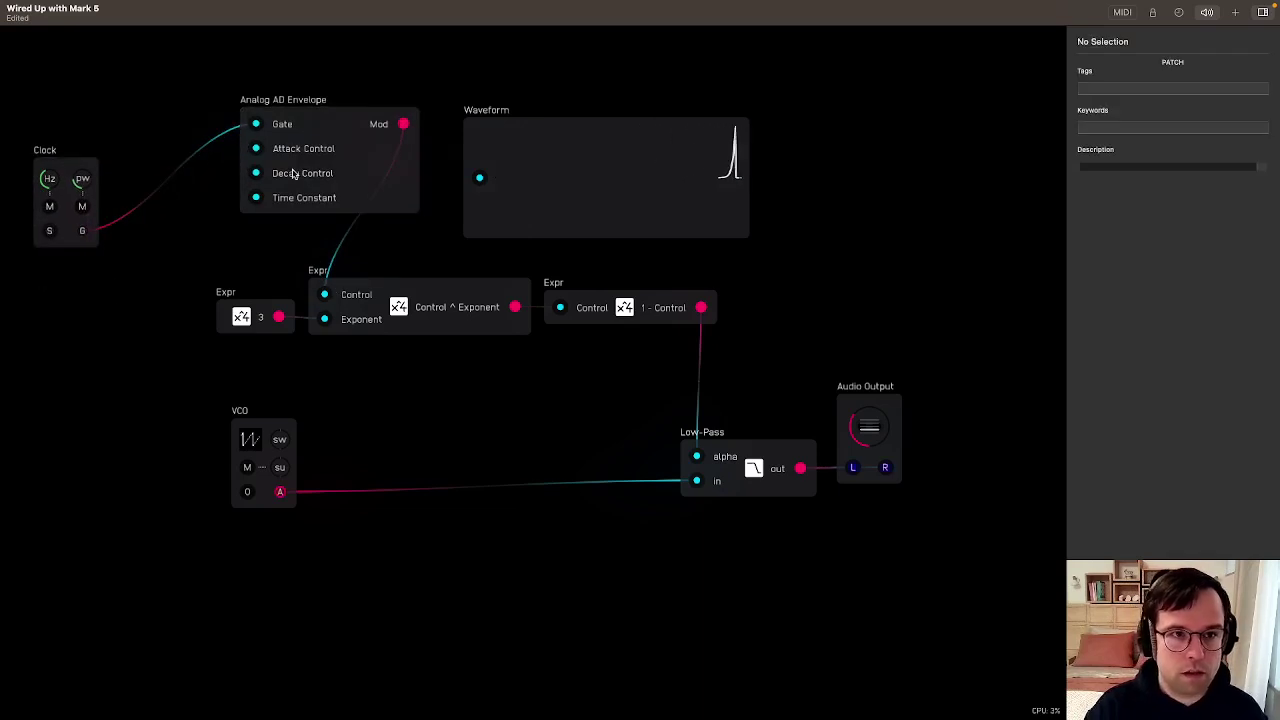
Undo the Analog AD replacement, including its new connections and the moves of the Clock and envelope module
key("super+z")
key("super+z")
key("super+z")
key("super+z")
key("super+z")
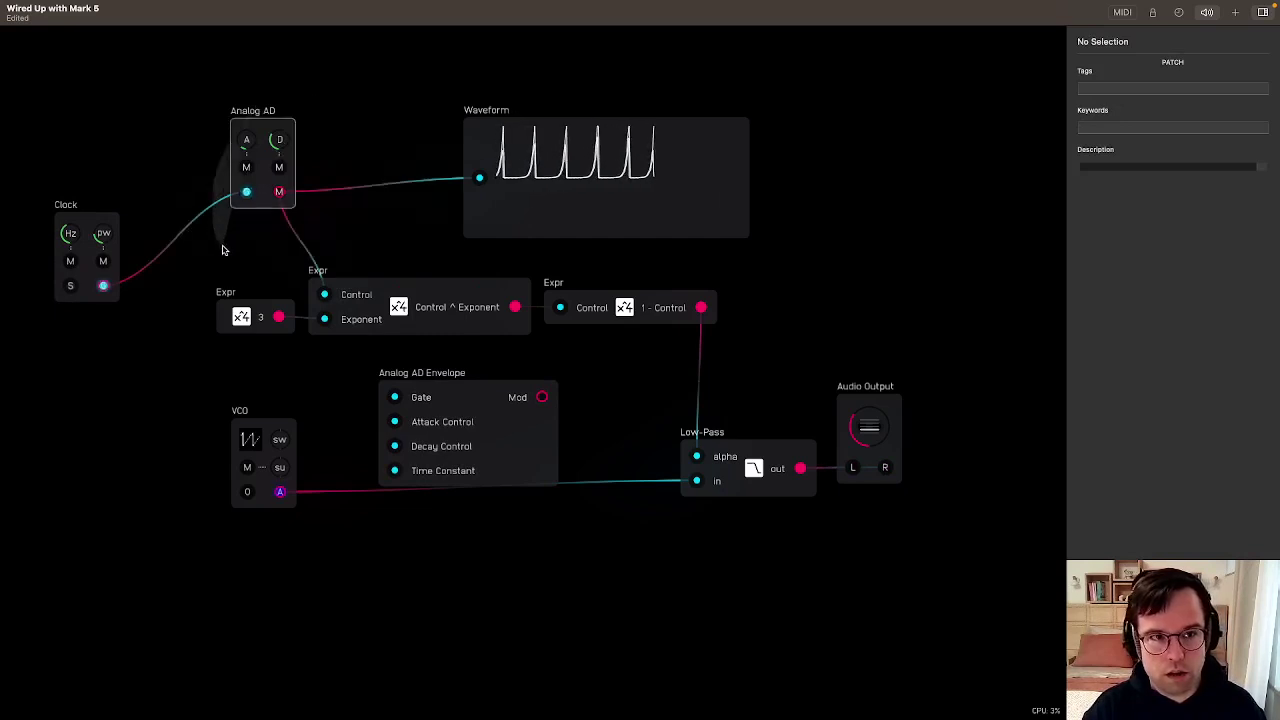
Nudge the Analog AD tile slightly up and right, and delete it from the patch
left_click(263, 127)
left_click_drag(263, 127, 283, 116)
left_click(391, 94)
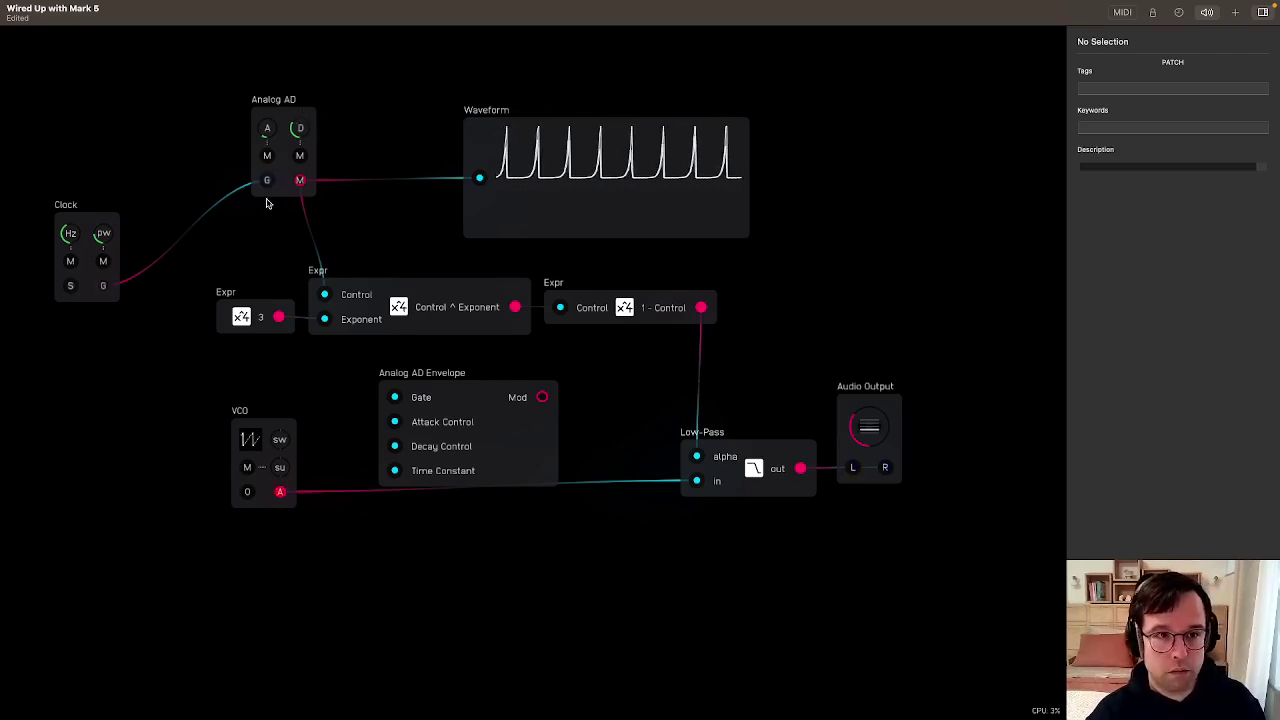
left_click(314, 110)
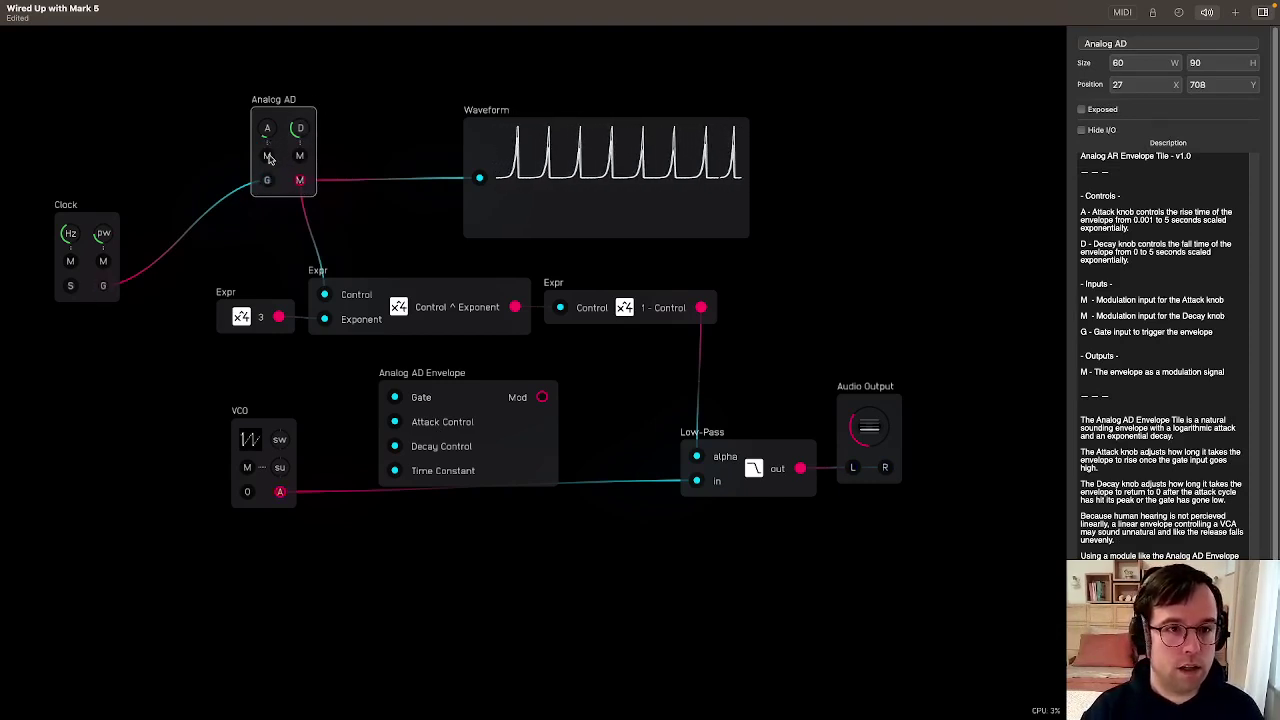
key("BackSpace")
Move the Analog AD Envelope beside the Waveform, connecting Clock G to Gate and Mod to both the Waveform and the Control input of "Control ^ Exponent"
left_click_drag(463, 413, 339, 169)
left_click(348, 149)
left_click(348, 149)
left_click_drag(103, 285, 335, 146)
left_click_drag(457, 176, 479, 177)
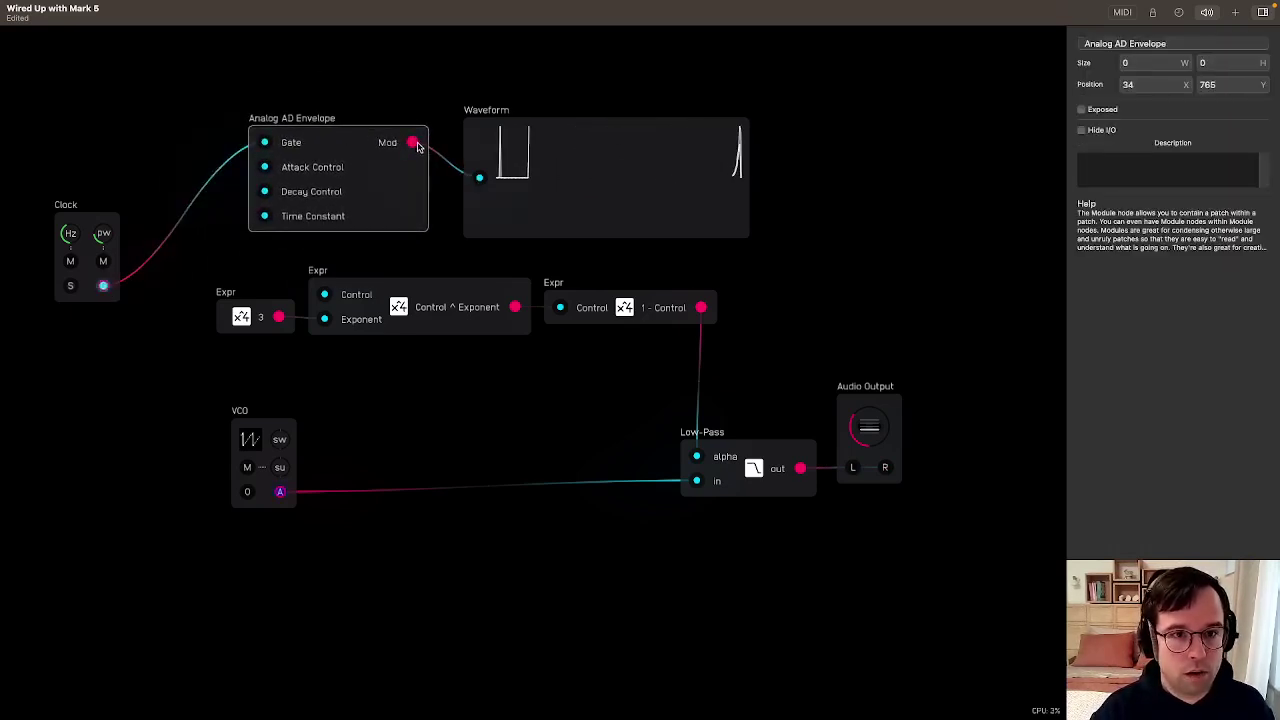
left_click_drag(414, 143, 324, 294)
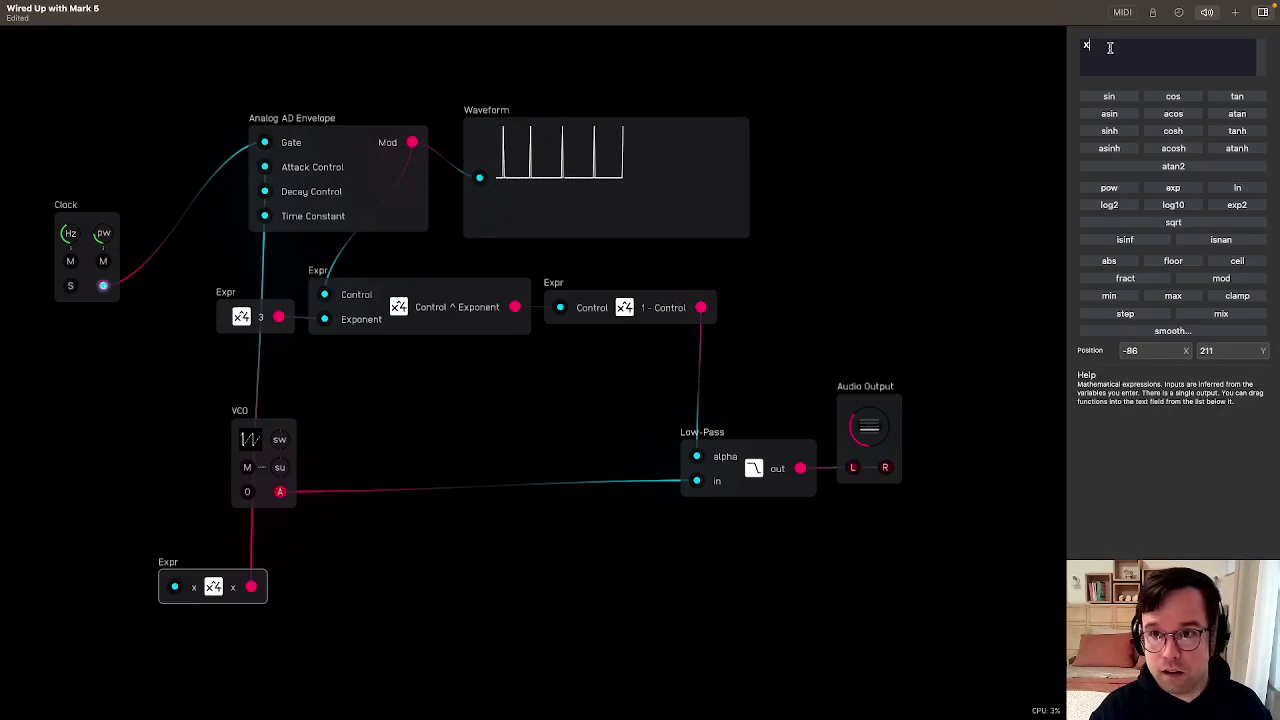
Feed the envelope's Attack Control, Decay Control and Time Constant with expressions 0.01, 0.1 and 1, stacked beside it
key("BackSpace")
type("0.01")
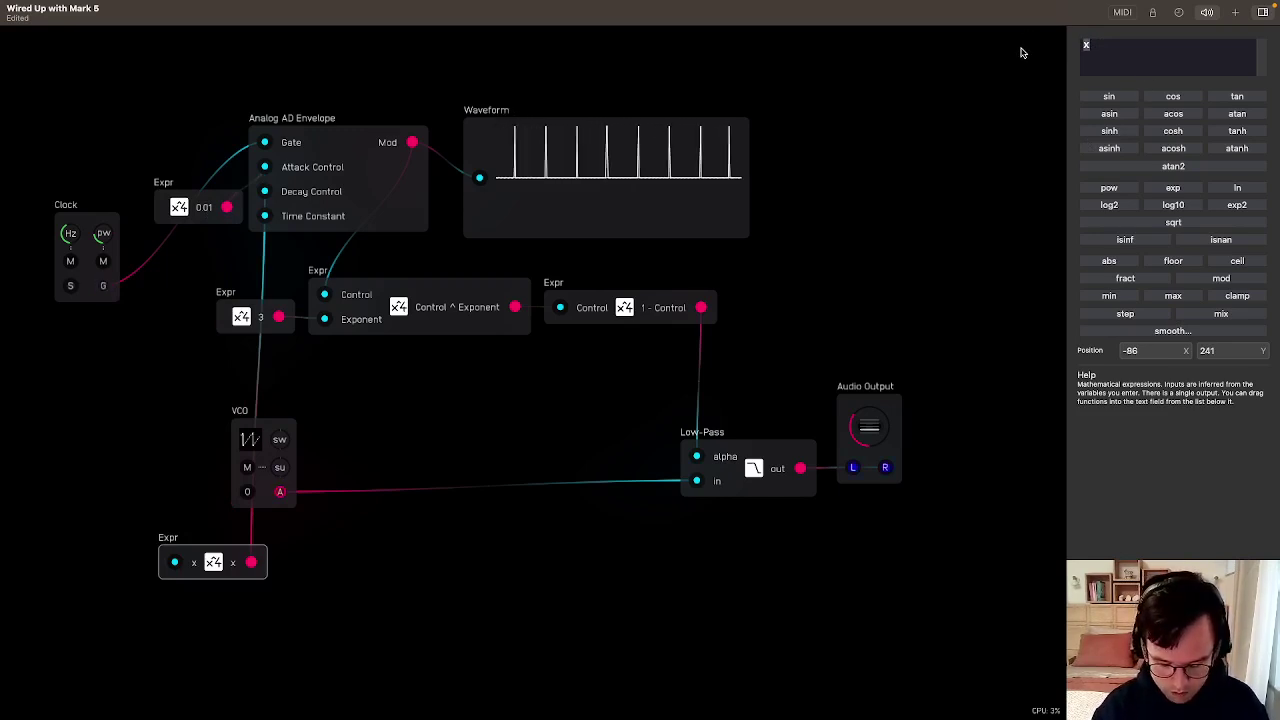
key("BackSpace")
type("0.1")
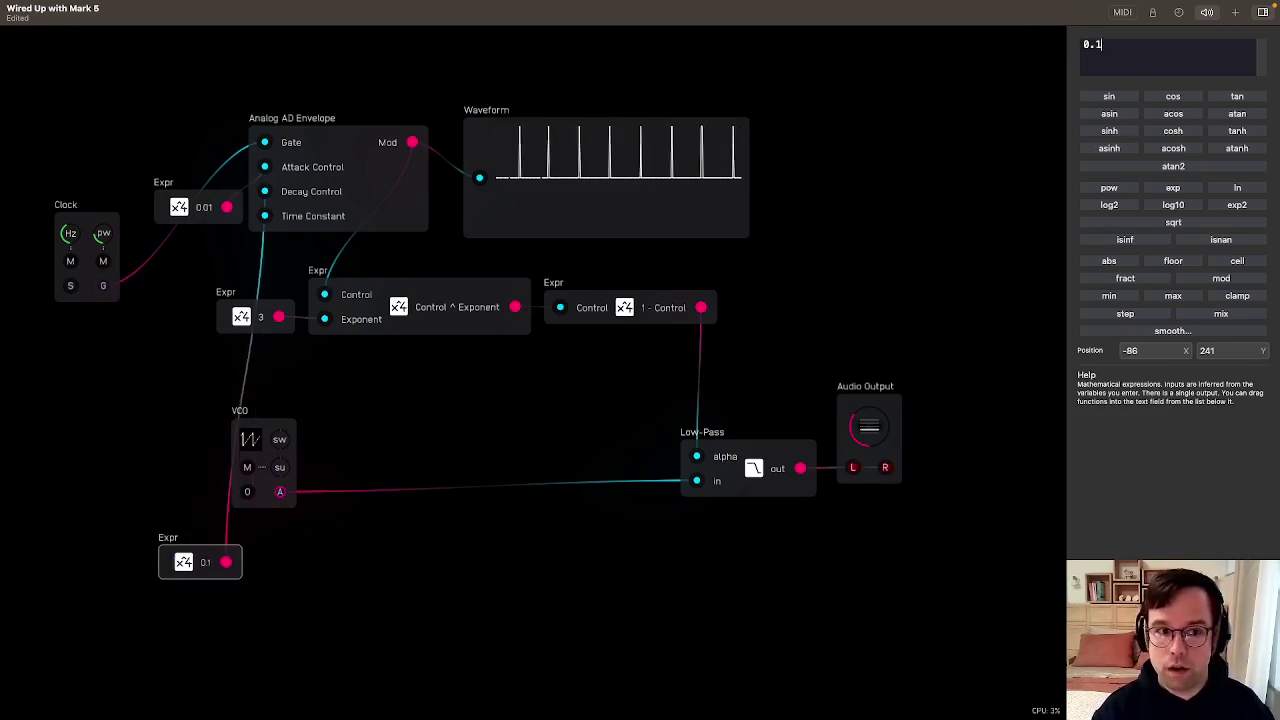
left_click_drag(203, 563, 195, 252)
left_click_drag(266, 217, 189, 299)
type("1")
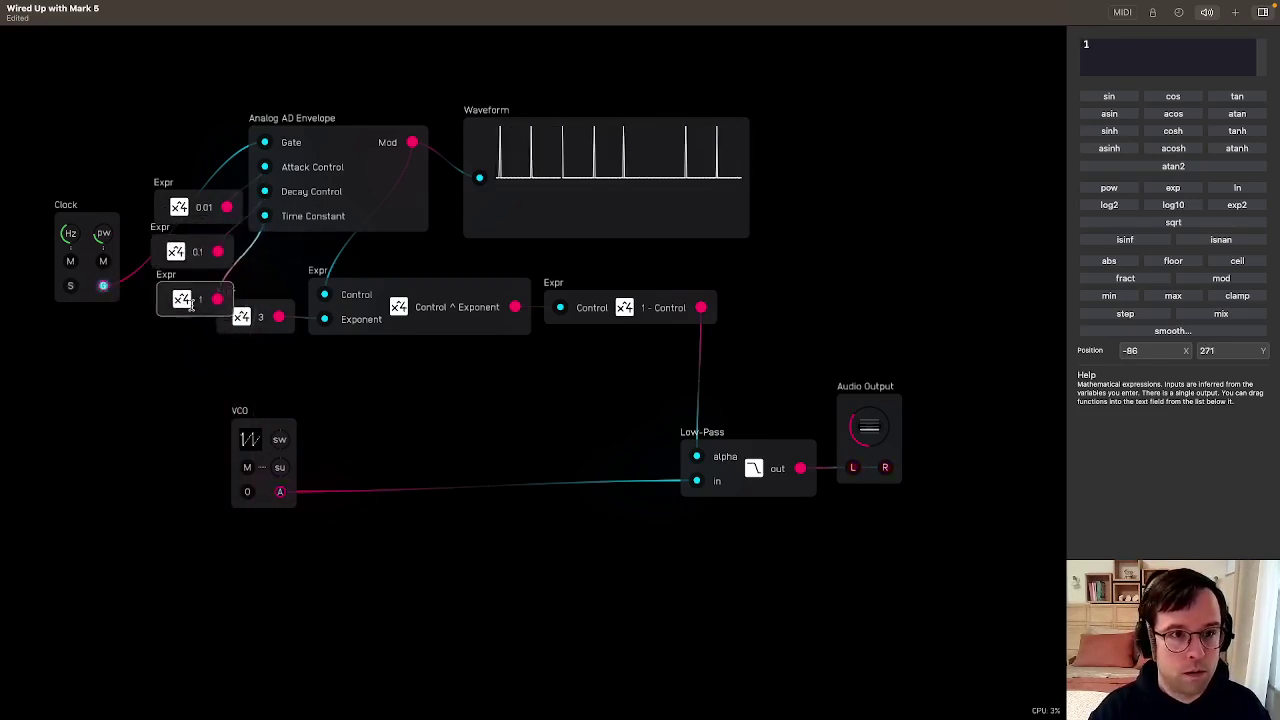
Move the Clock above the envelope's three value expressions and the "3" expression below "Control ^ Exponent"
left_click(109, 208)
left_click_drag(86, 218, 191, 95)
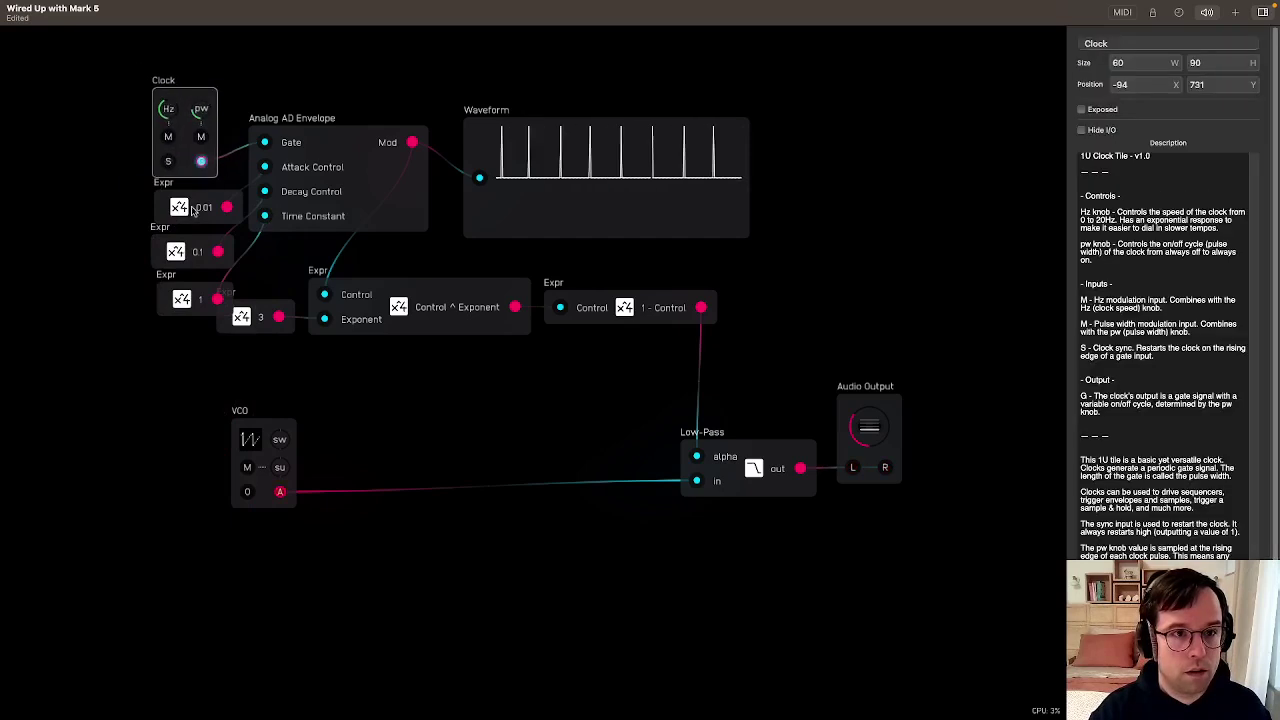
left_click_drag(259, 326, 328, 380)
left_click(284, 271)
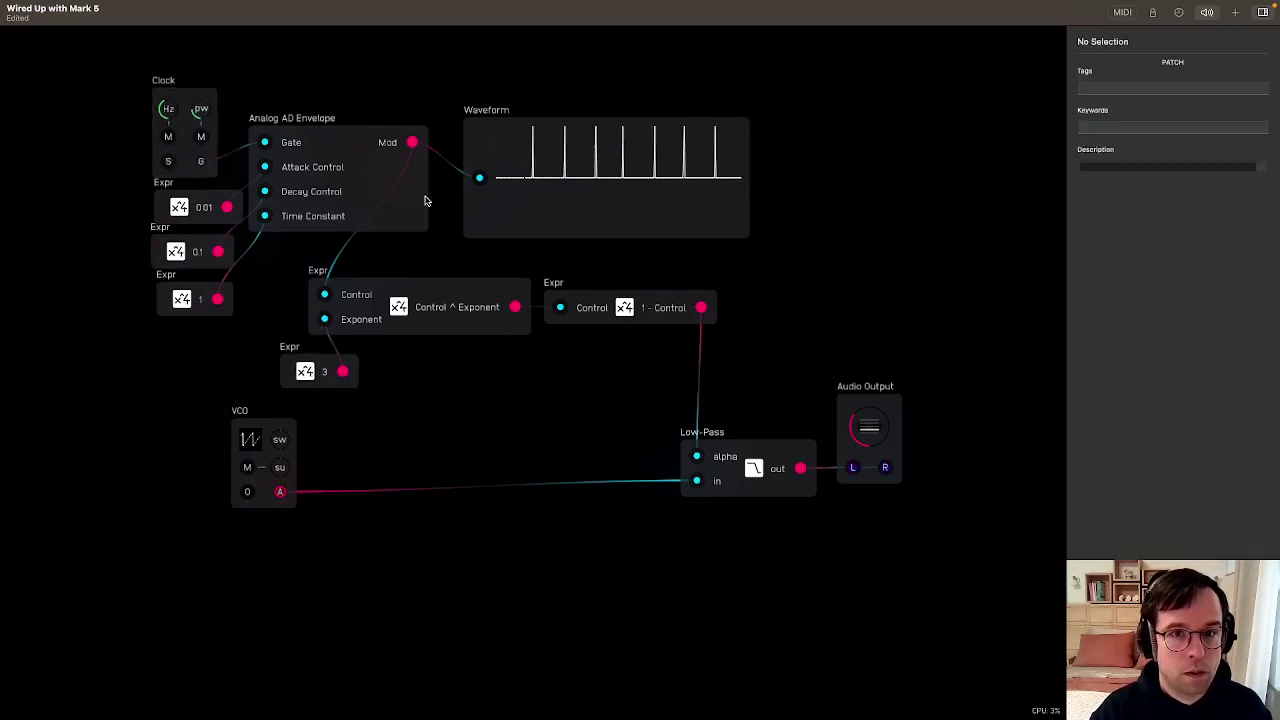
Raise the Decay Control expression in 0.1 increments from 0.2 to 0.5
left_click(180, 260)
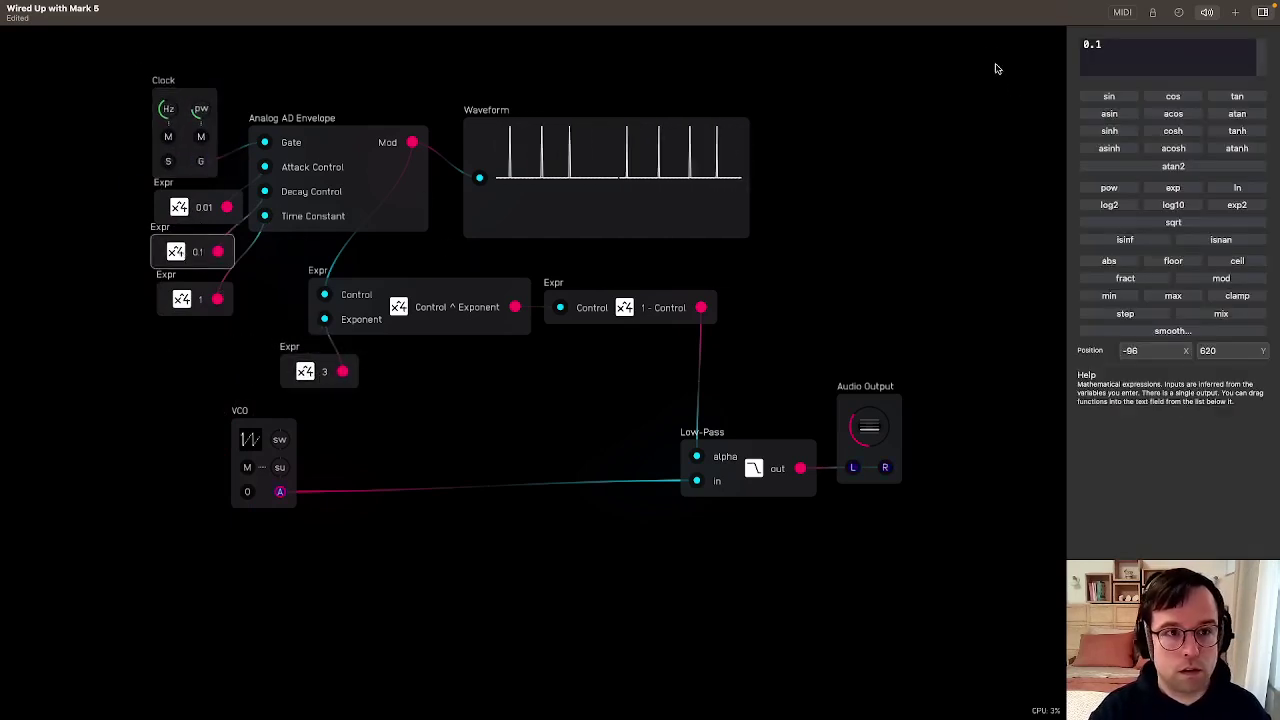
left_click(1147, 46)
key("BackSpace")
type("2")
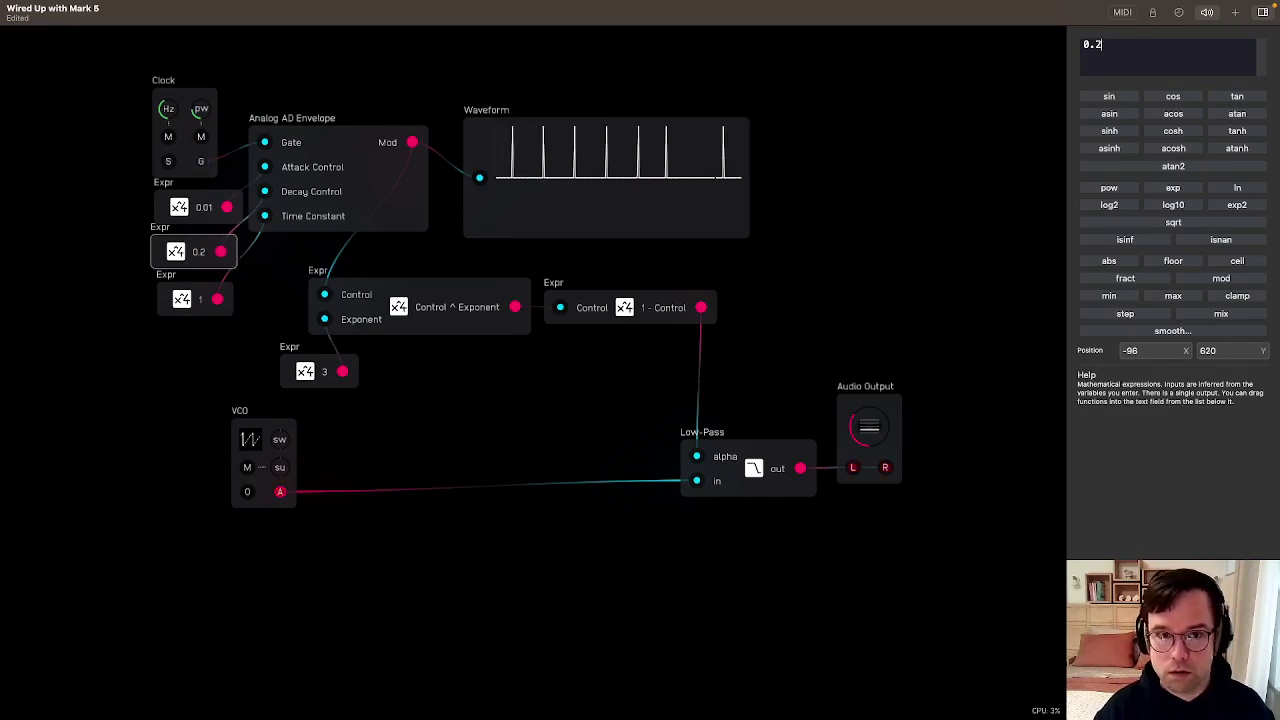
key("BackSpace")
type("3")
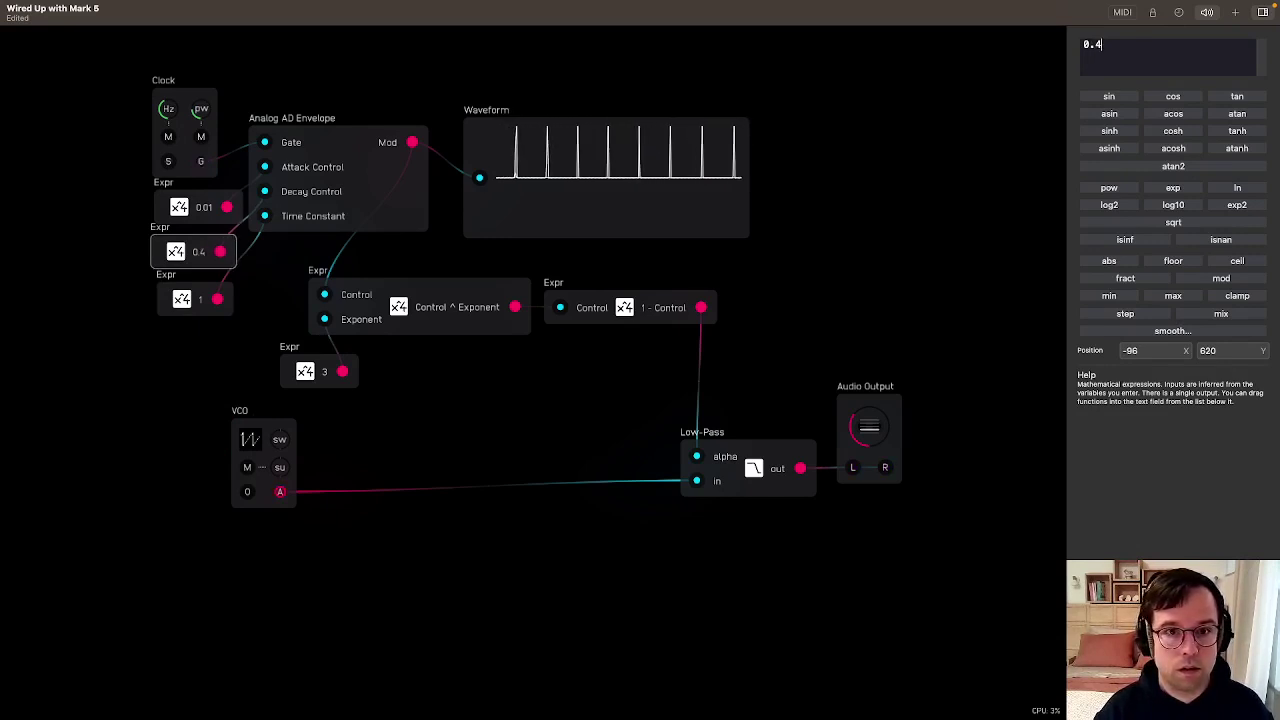
key("BackSpace")
type("5")
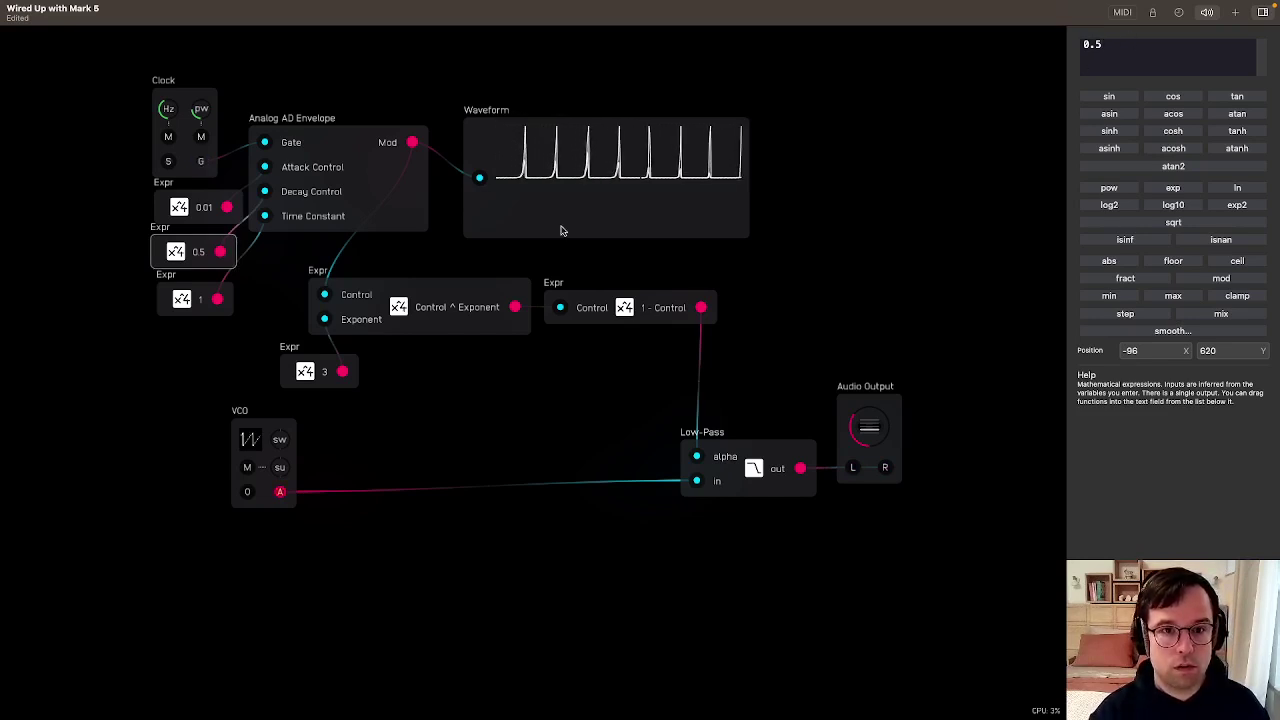
Connect the output of "Control ^ Exponent" to the Waveform, and shift the "3" expression slightly left and the Waveform right
left_click_drag(515, 307, 479, 177)
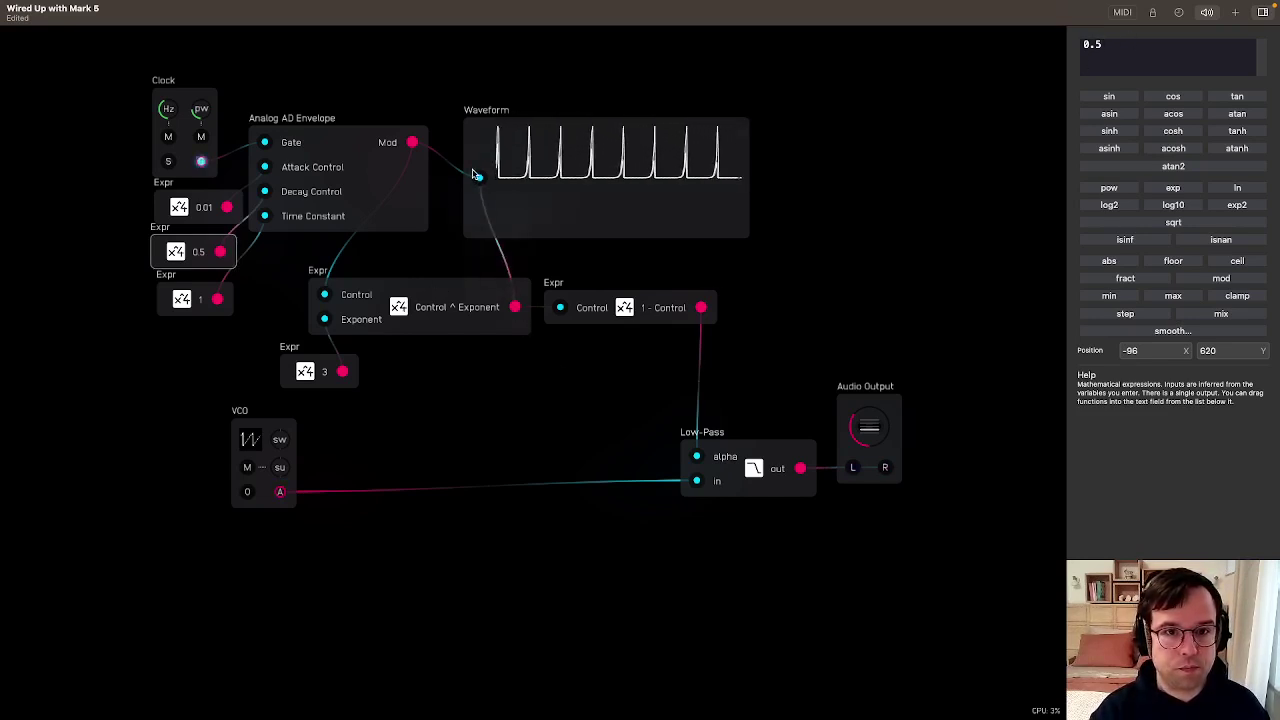
left_click(766, 171)
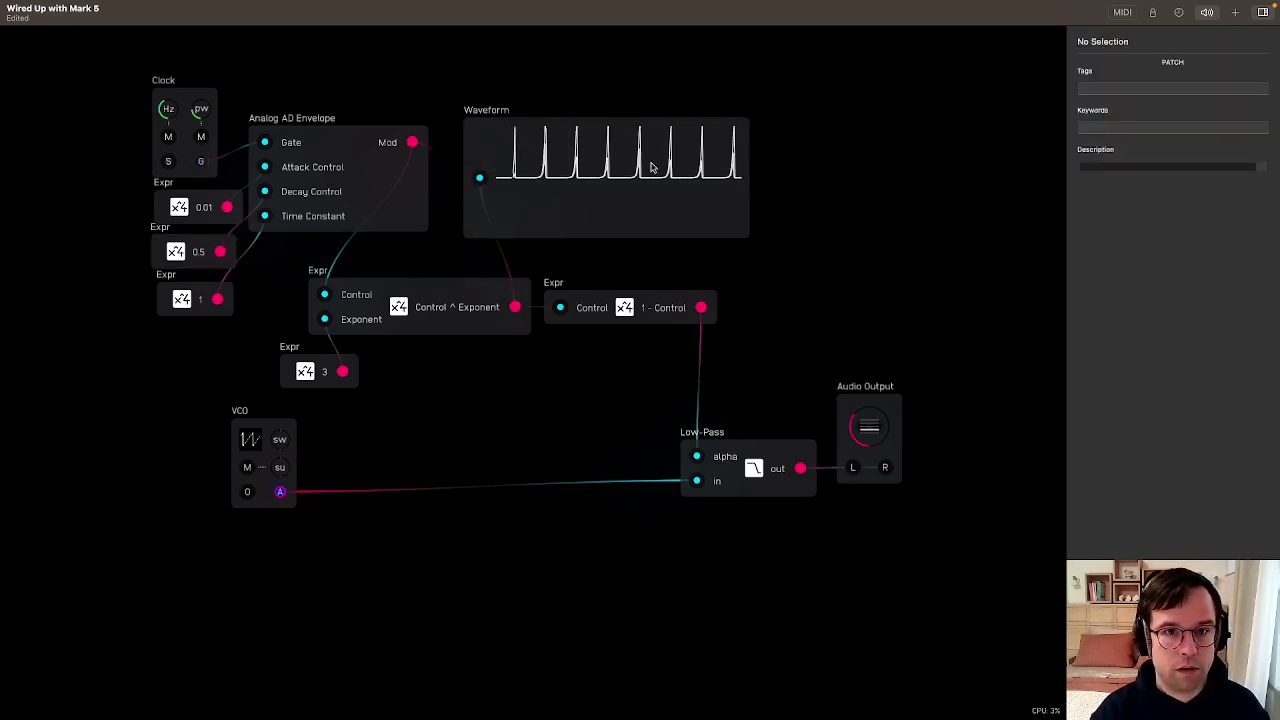
left_click(421, 323)
left_click_drag(326, 378, 295, 371)
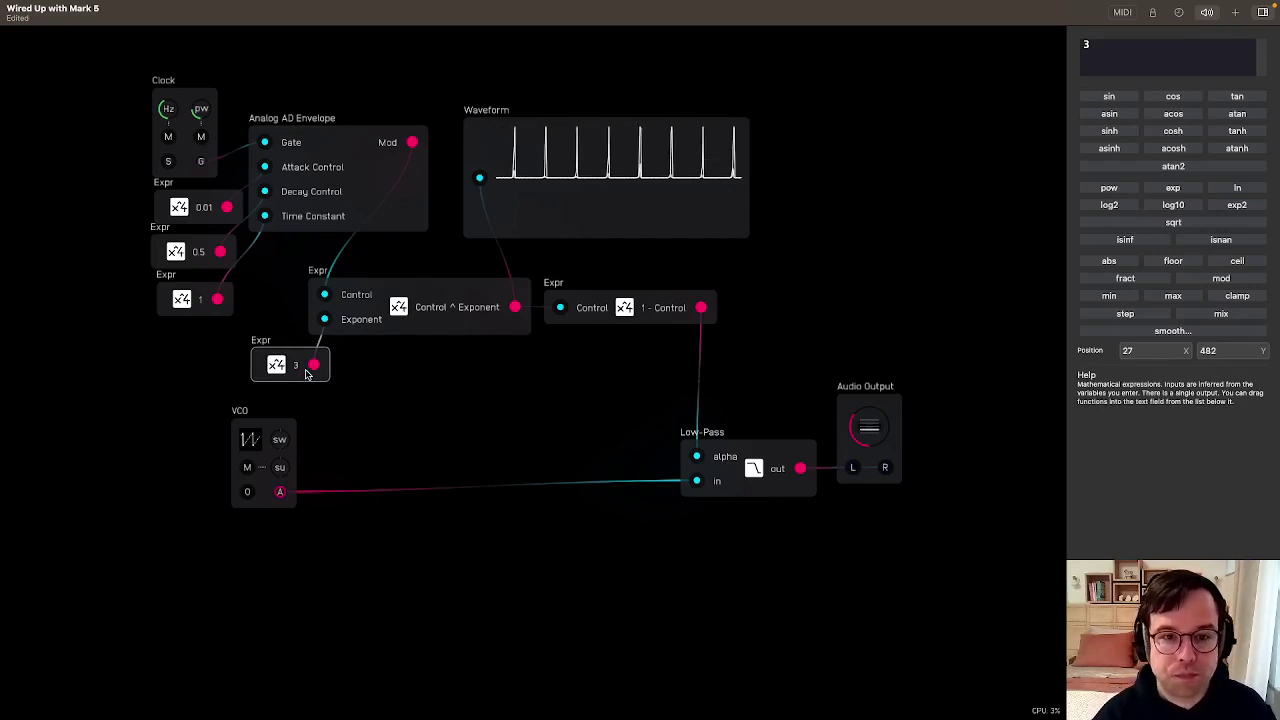
left_click_drag(525, 183, 580, 187)
left_click(420, 138)
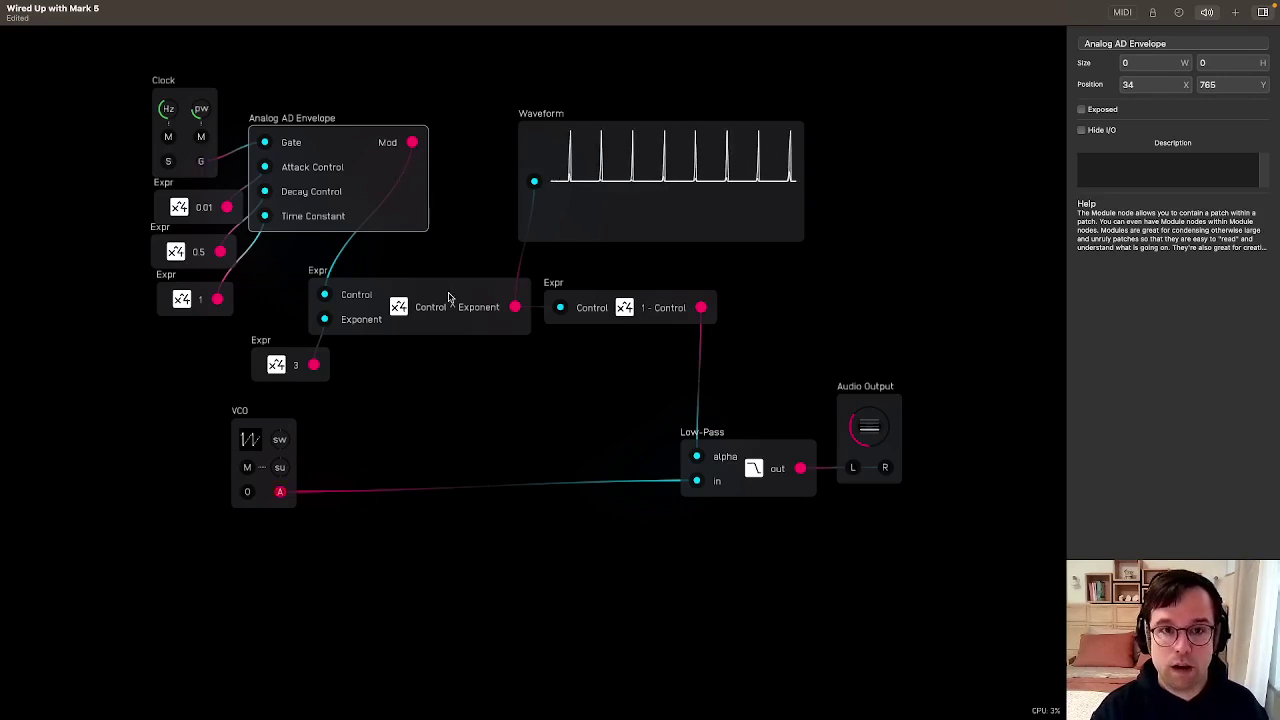
Connect the envelope's Mod output directly to "1 - Control" and the Waveform, deleting the "Control ^ Exponent" and "3" expressions
left_click_drag(412, 143, 558, 309)
left_click_drag(451, 426, 286, 366)
key("BackSpace")
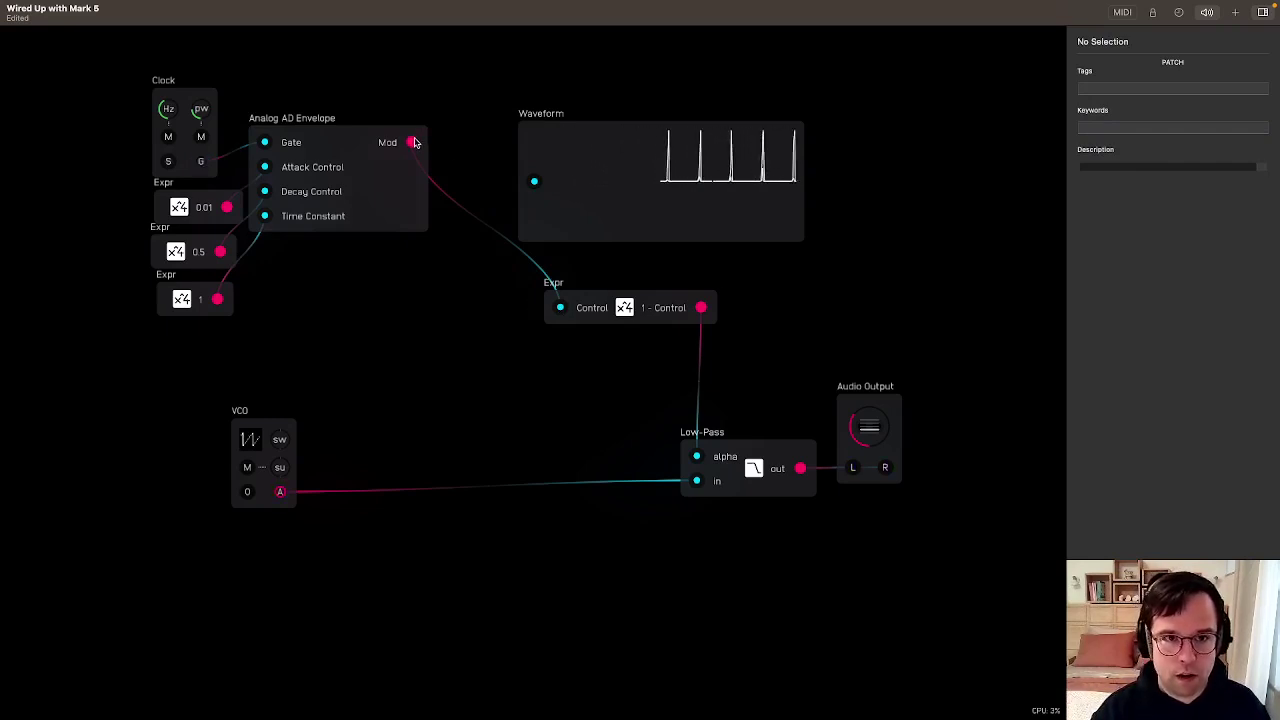
left_click_drag(412, 142, 534, 181)
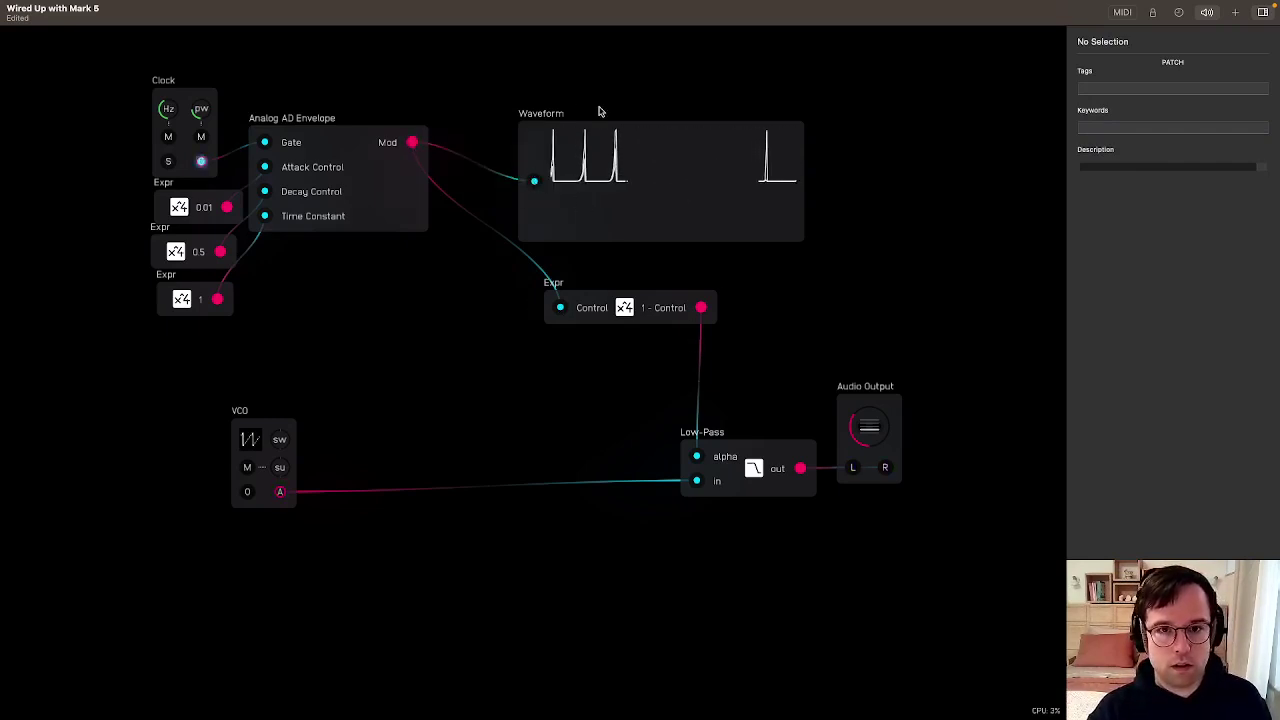
Set the Decay Control expression to 0.6
left_click(190, 251)
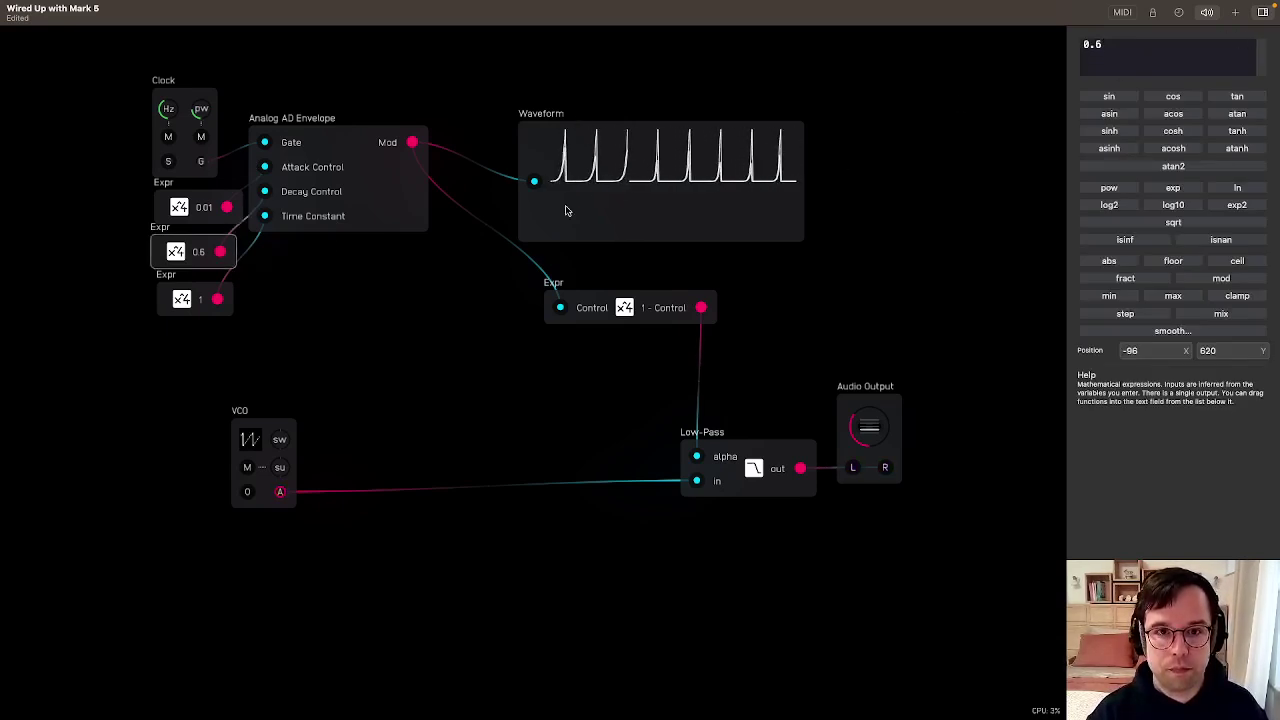
key("Return")
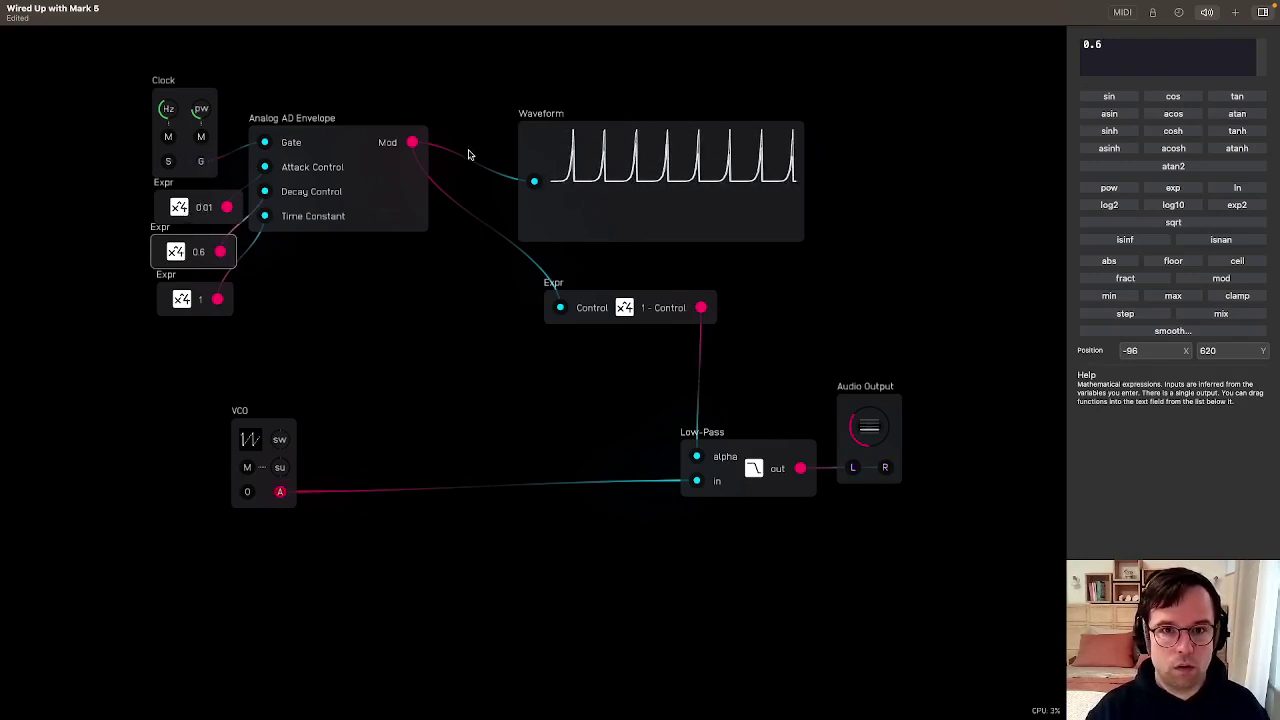
left_click(497, 117)
left_click(198, 251)
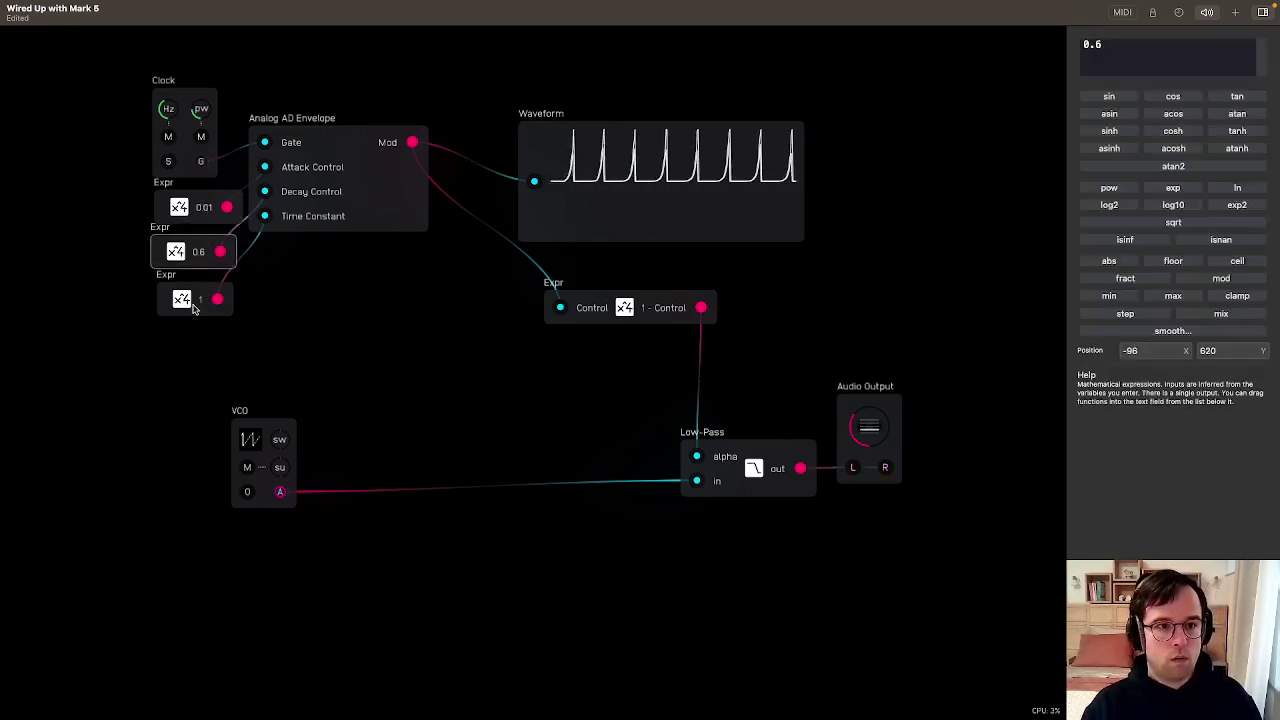
Move the Analog AD Envelope down and right, and place the Time Constant expression just below its Time Constant input
mouse_move(193, 308)
left_mouse_down()
mouse_move(246, 297)
mouse_move(236, 302)
left_mouse_up()
left_click_drag(331, 100, 255, 289)
left_click_drag(360, 206, 400, 284)
left_click(420, 362)
left_click_drag(281, 378, 277, 330)
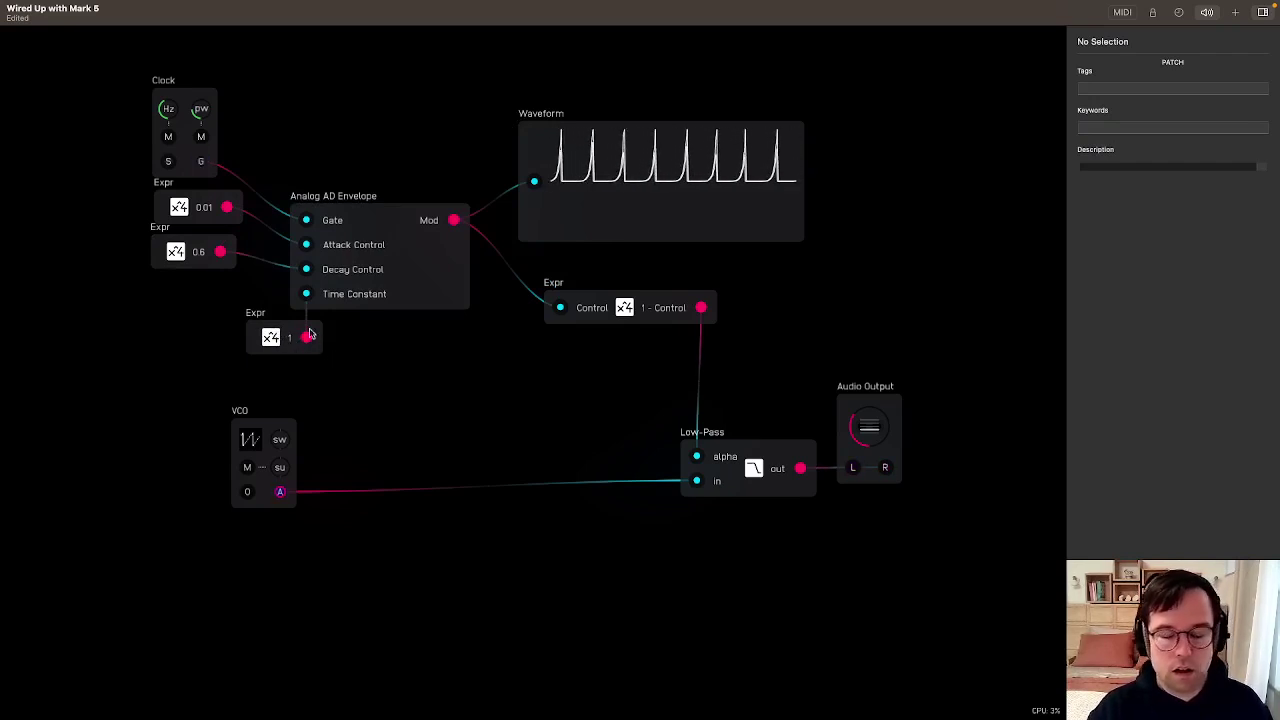
Shift the Attack Control and Decay Control expressions slightly down and right to line up with the envelope's inputs
left_click(199, 262)
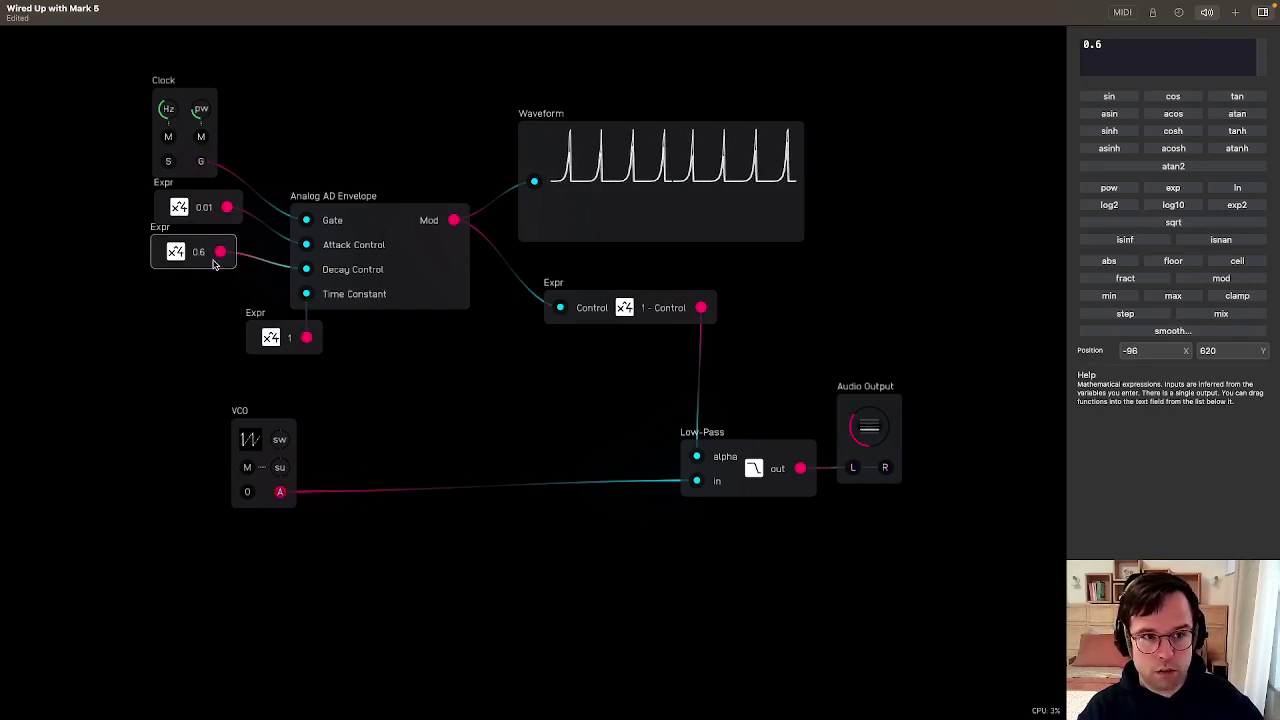
left_click_drag(259, 212, 208, 250)
left_click_drag(200, 252, 208, 272)
left_click(335, 357)
Try a value of 2 in the Time Constant expression and restore it to 1
left_click(300, 340)
key("BackSpace")
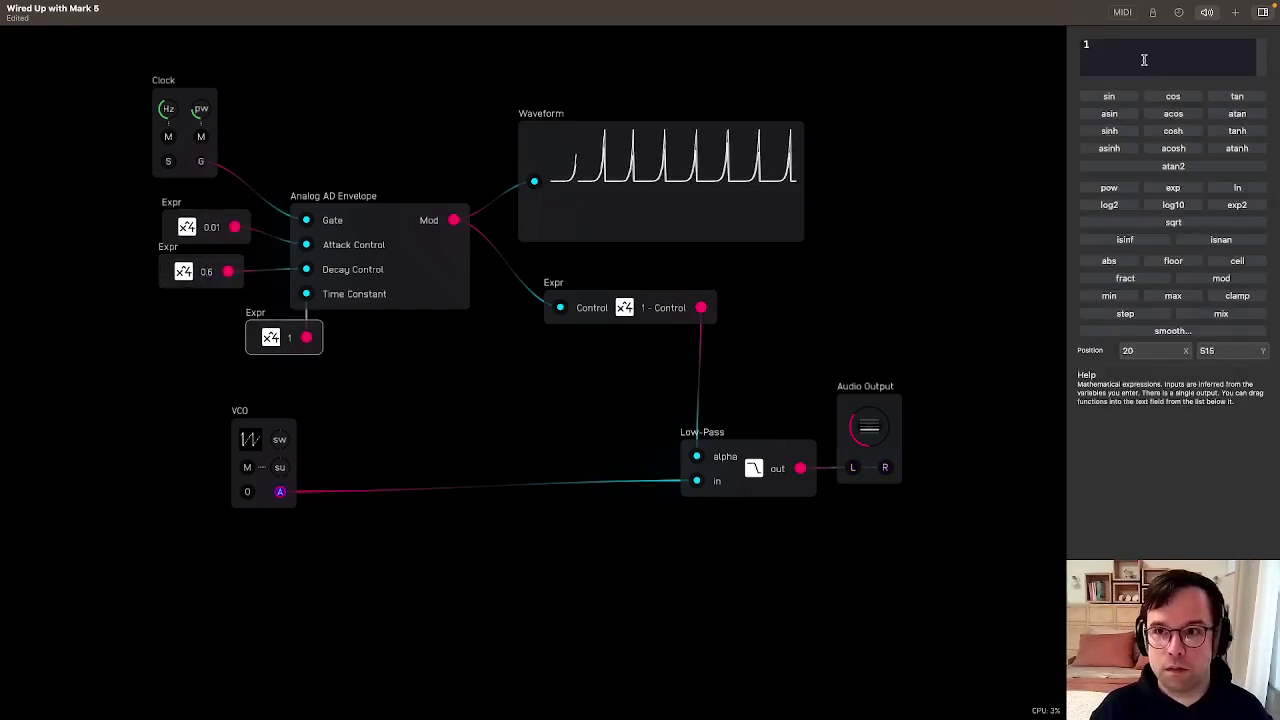
type("2")
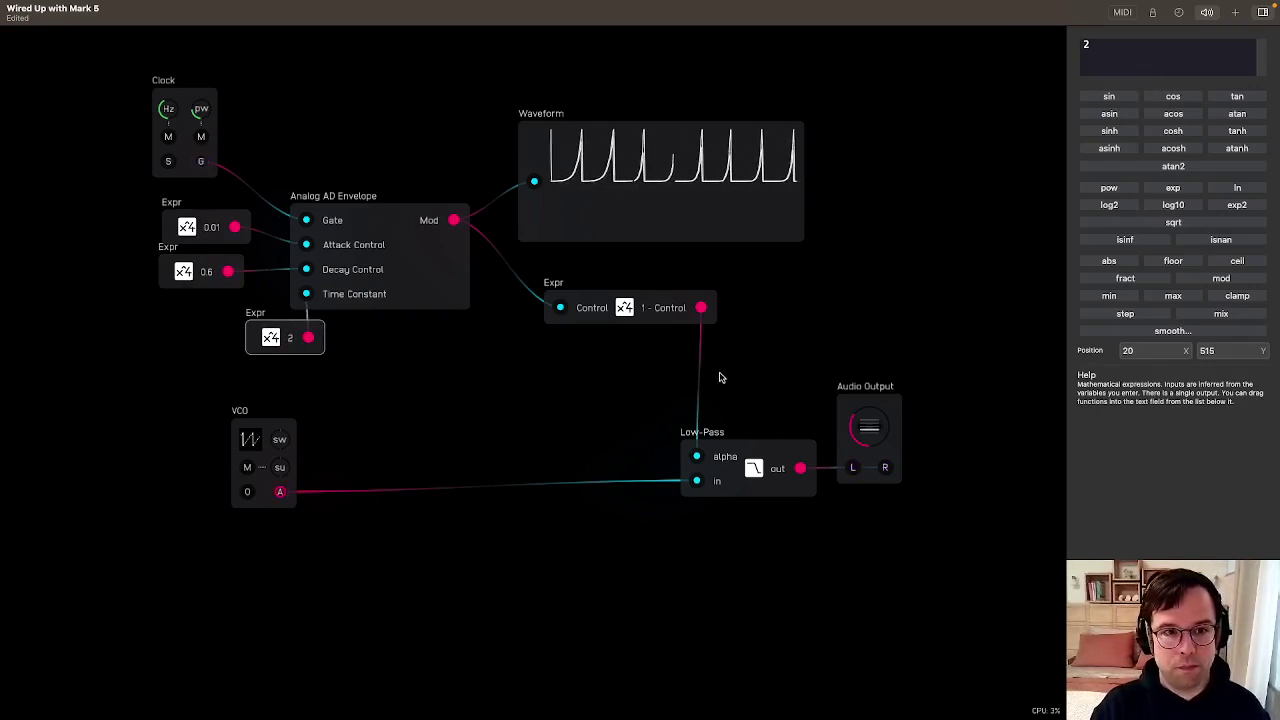
key("BackSpace")
type("1")
left_click(440, 426)
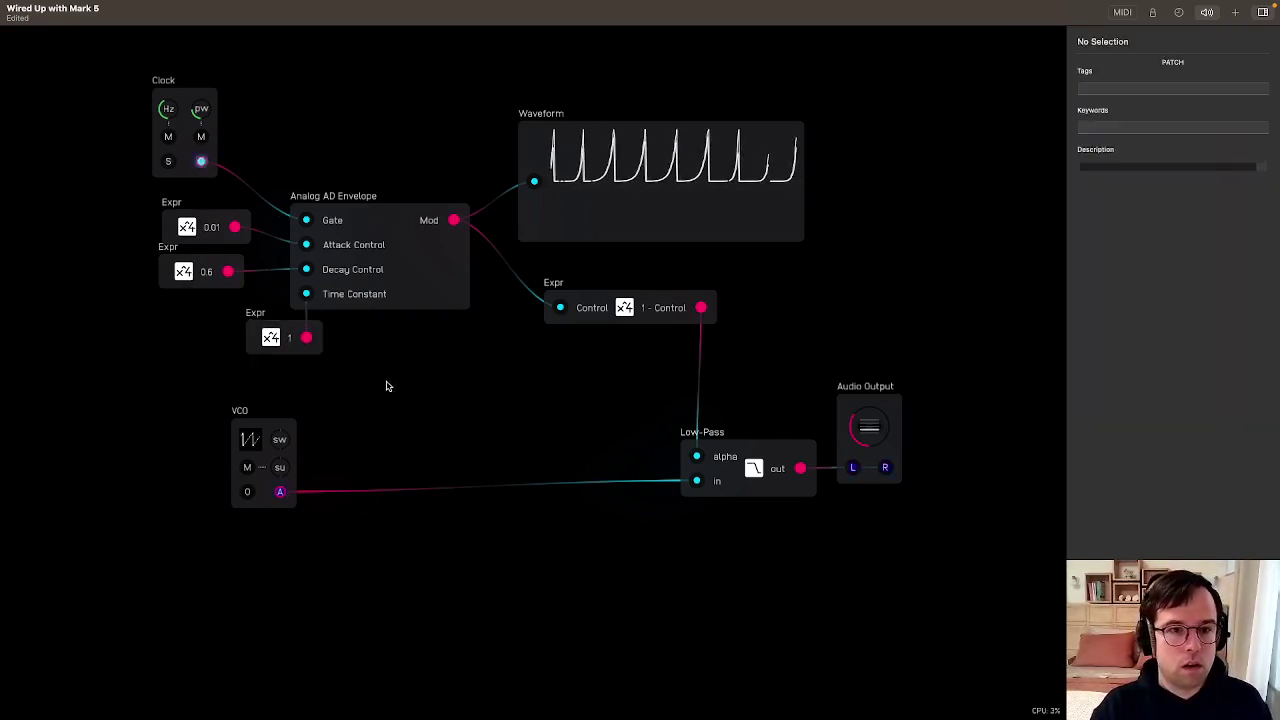
Move the Attack Control expression slightly up and set it to 0.001
left_click_drag(225, 206, 216, 226)
left_click(222, 199)
left_click(281, 157)
left_click(212, 217)
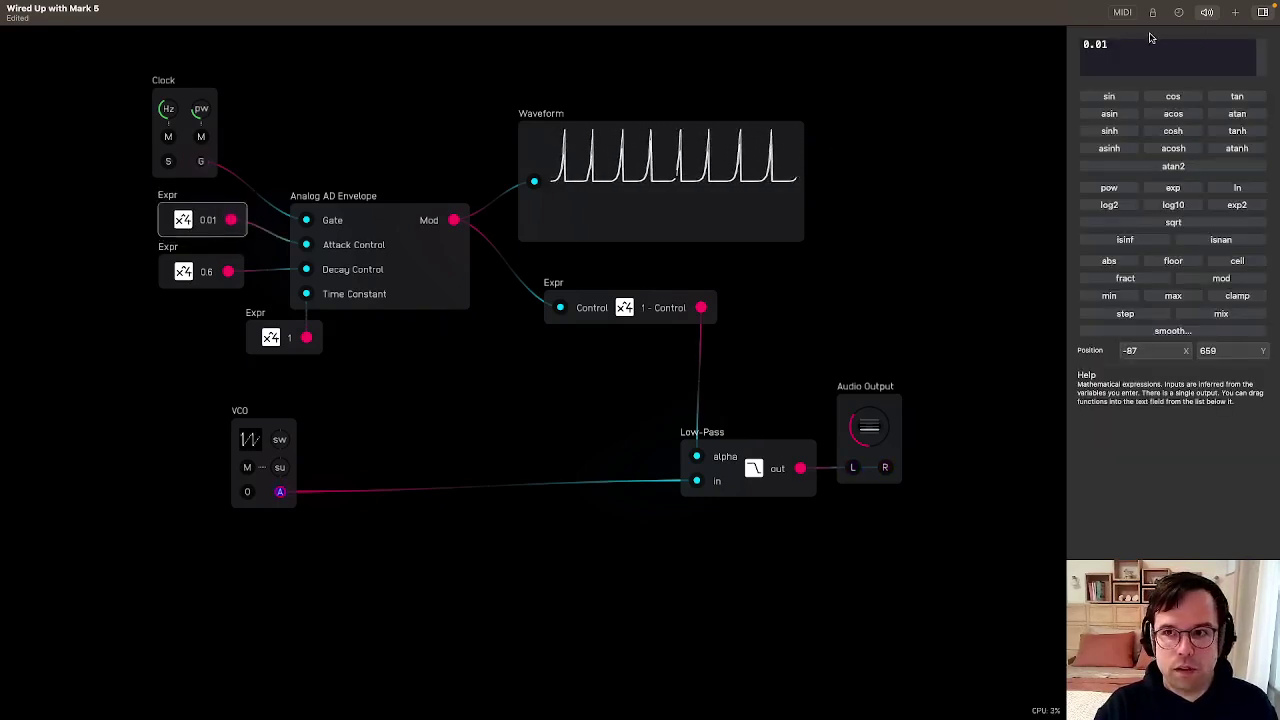
key("Left")
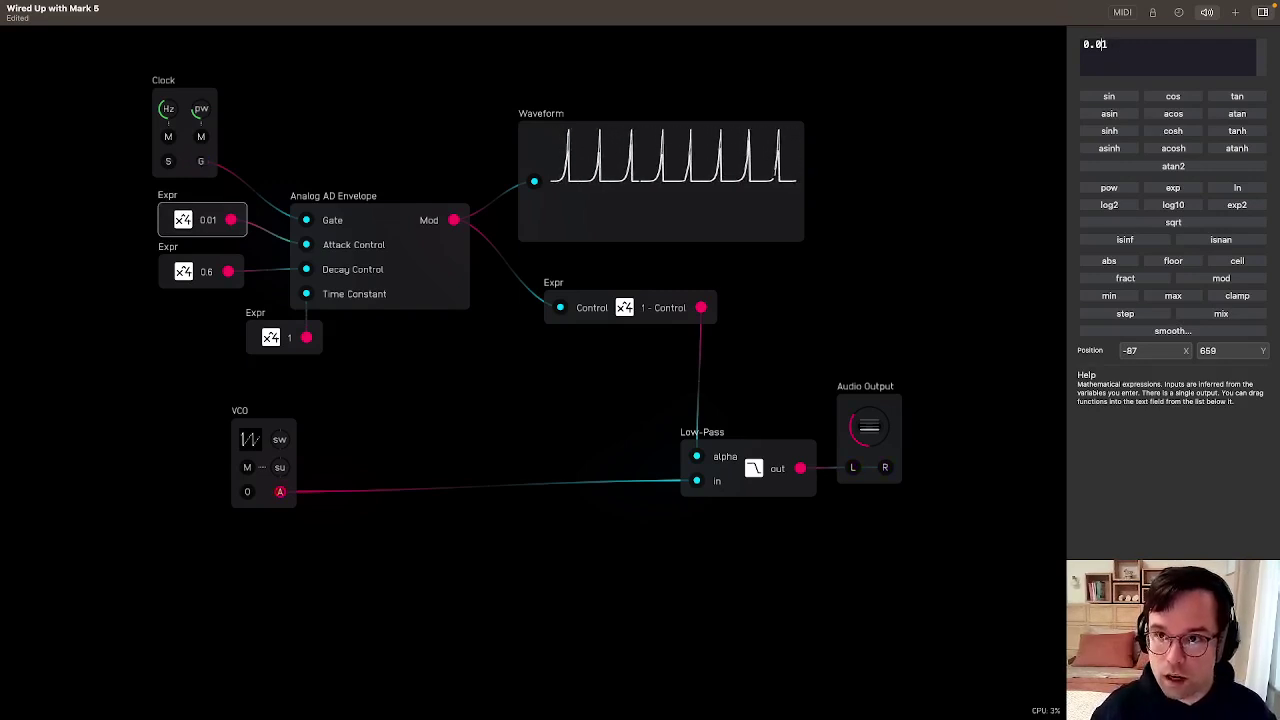
type("0")
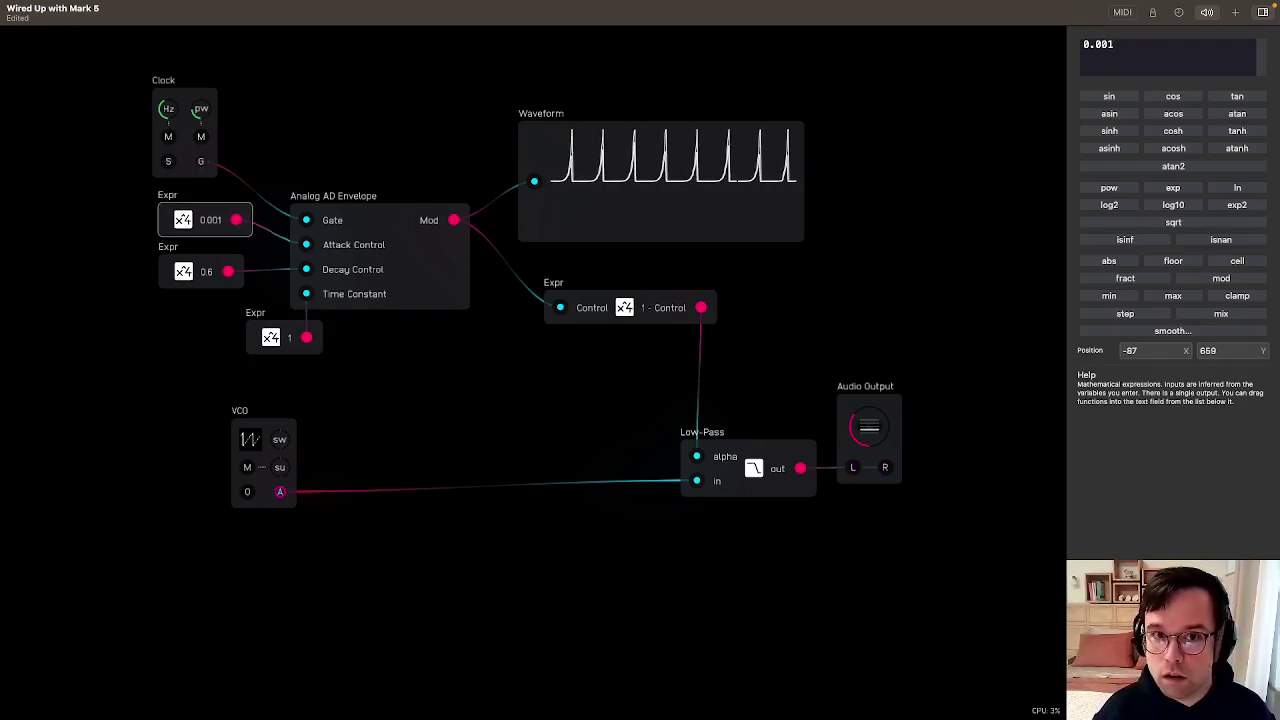
key("BackSpace")
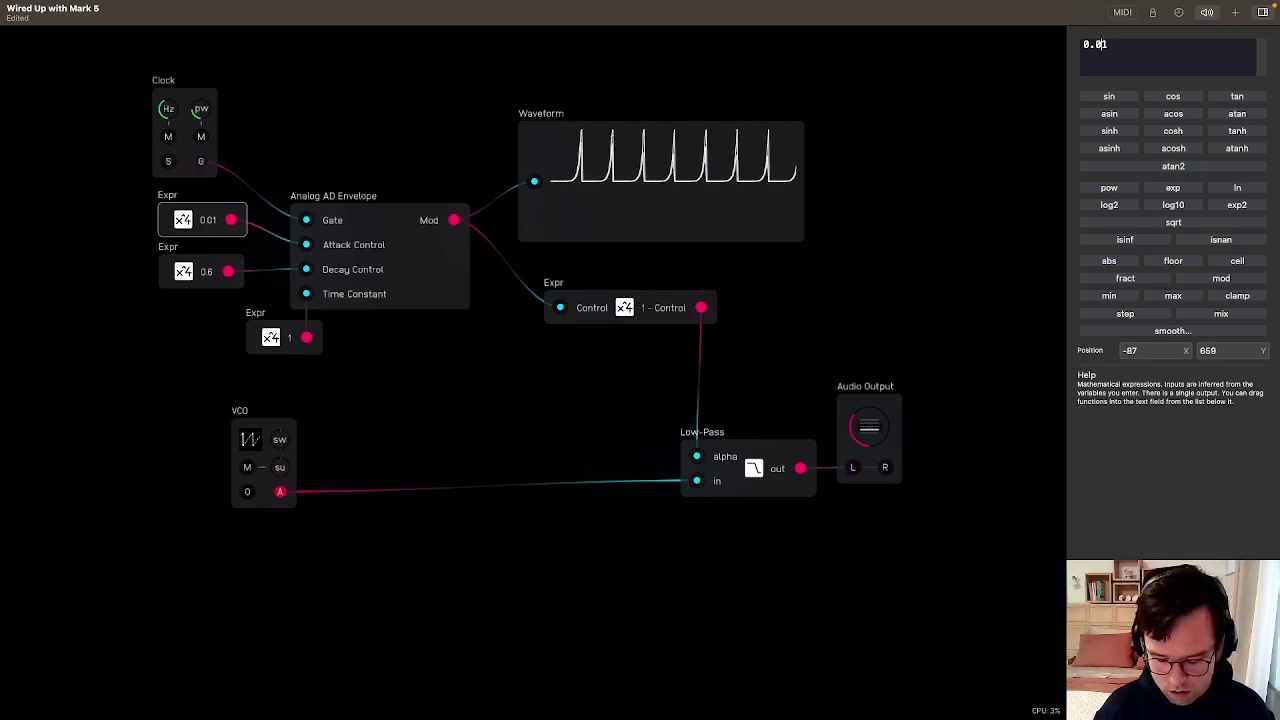
type("00")
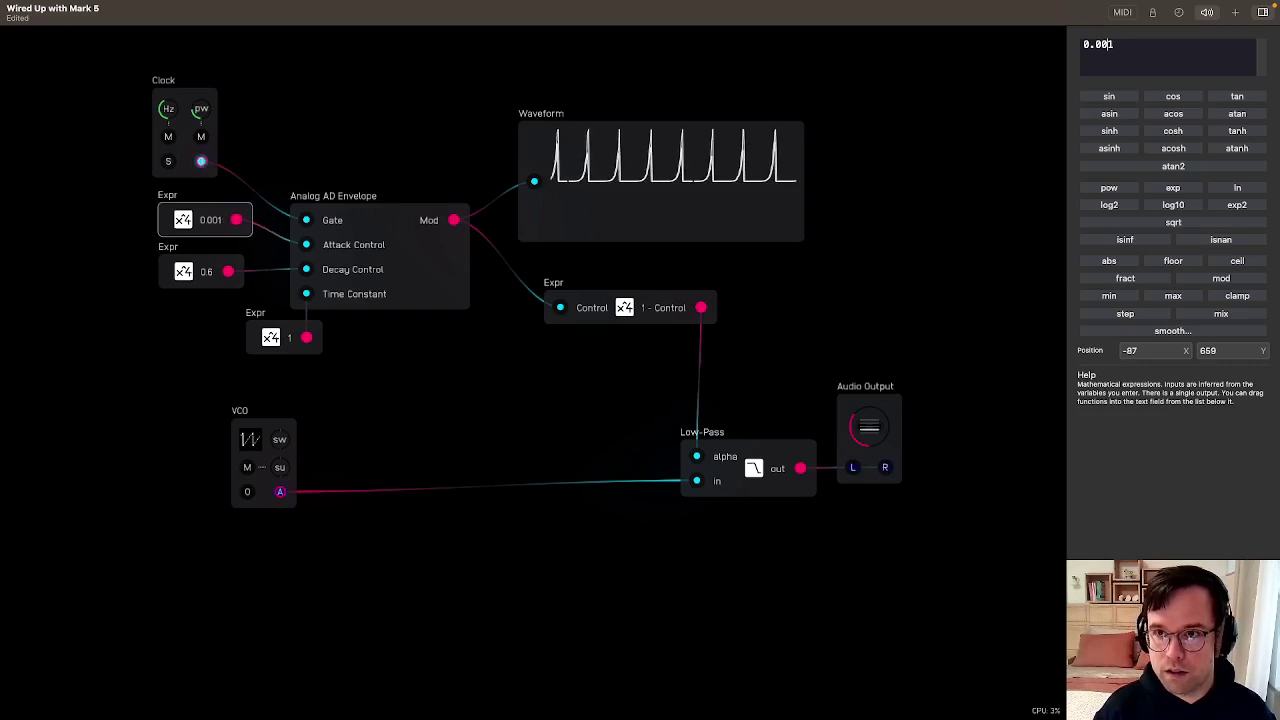
key("BackSpace")
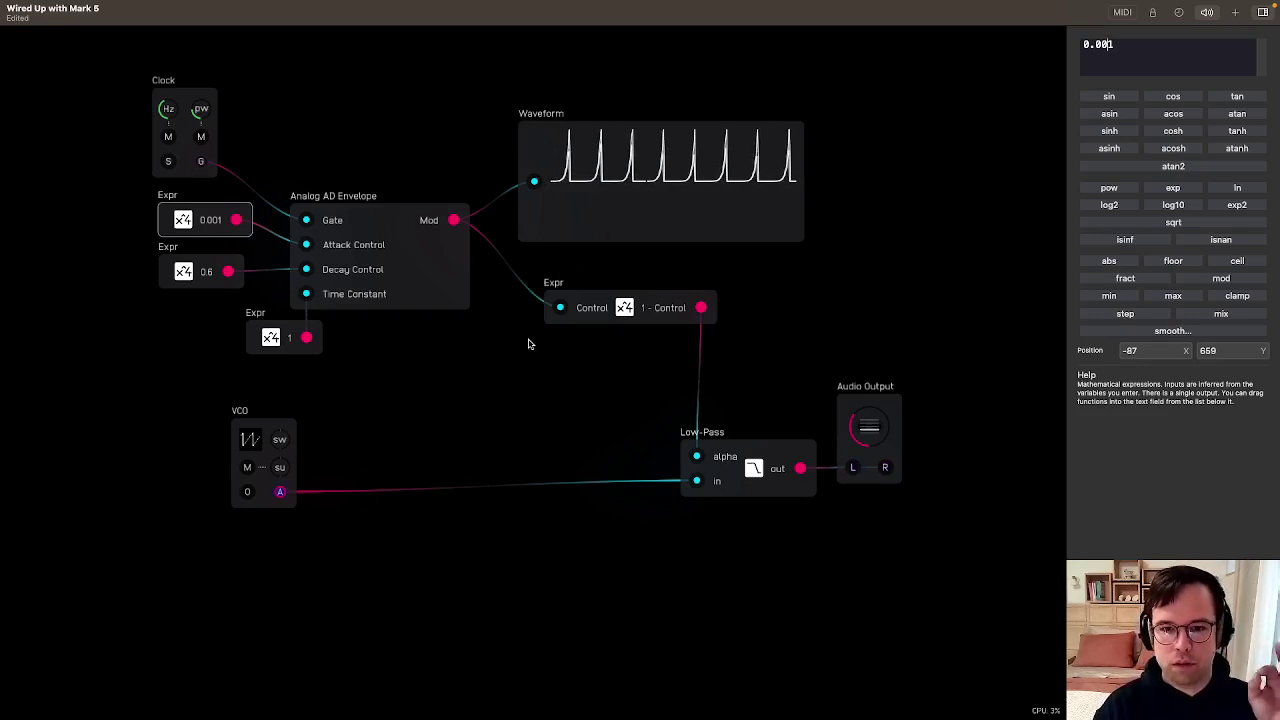
Move the Waveform and "1 - Control" up beside the envelope's Mod output, and shift the whole clock and envelope section slightly right and down
left_click(535, 370)
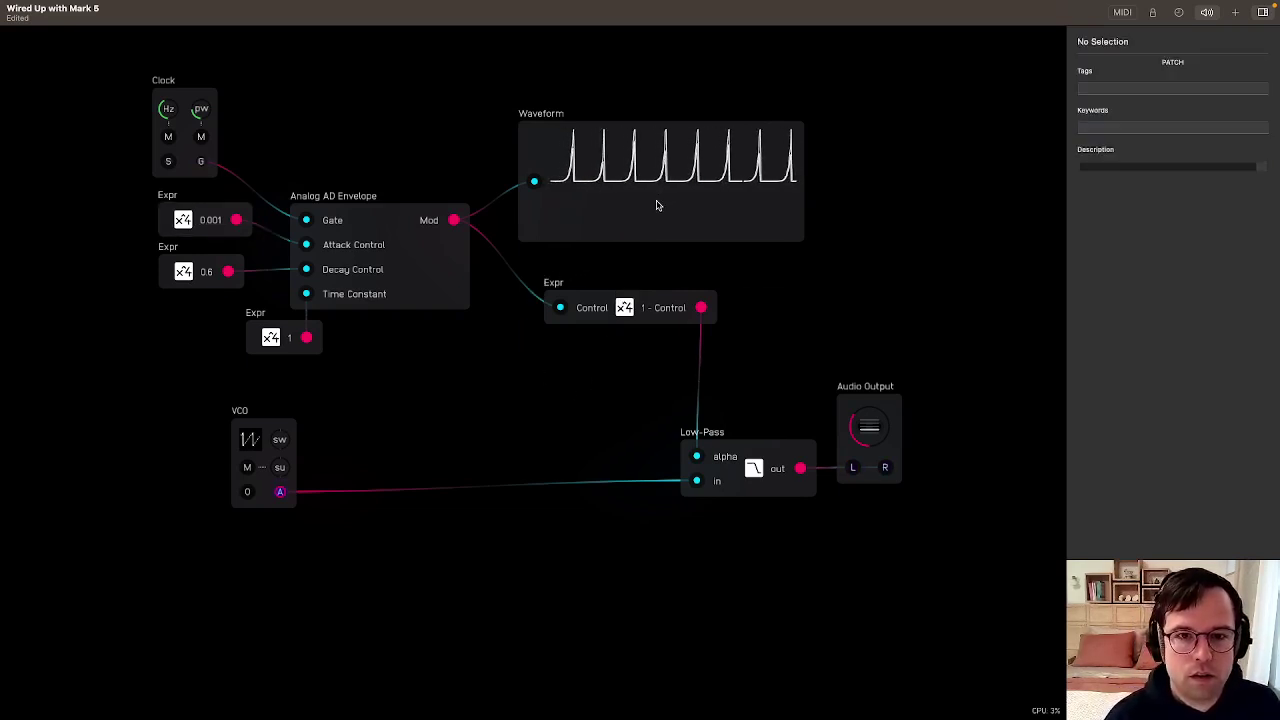
left_click_drag(657, 201, 676, 228)
left_click(639, 305, "shift")
left_click_drag(639, 305, 579, 220)
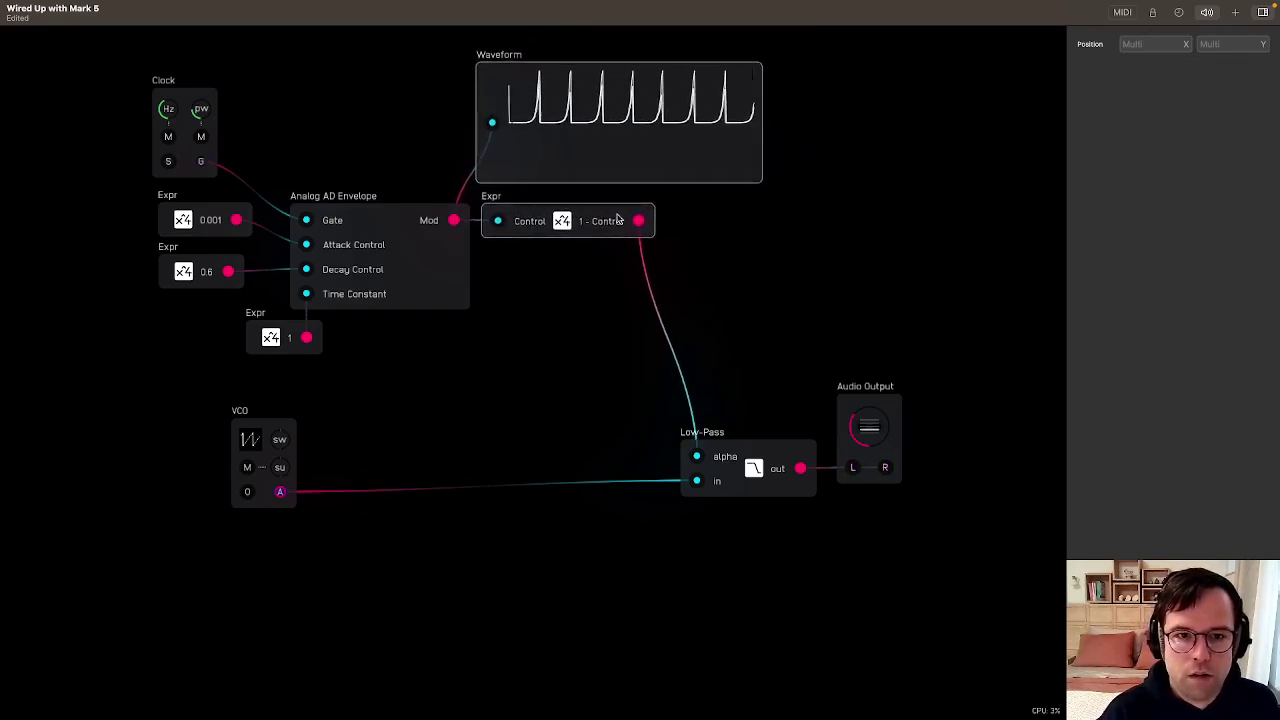
left_click(808, 197)
mouse_move(774, 294)
left_mouse_down()
mouse_move(250, 160)
mouse_move(425, 346)
left_mouse_up()
mouse_move(595, 148)
left_mouse_down()
mouse_move(729, 157)
mouse_move(643, 161)
left_mouse_up()
left_click(939, 194)
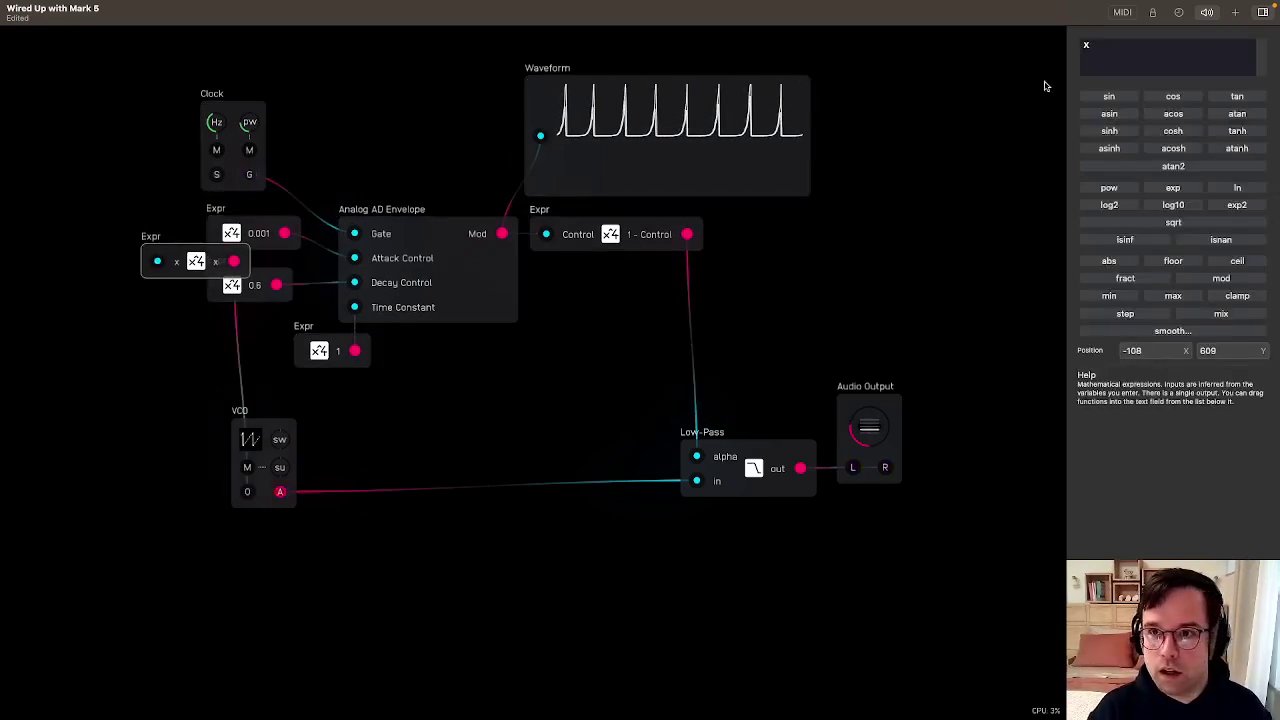
Set the new expression feeding the VCO's O input to -2 and place it beside the VCO
left_click_drag(1122, 55, 1000, 45)
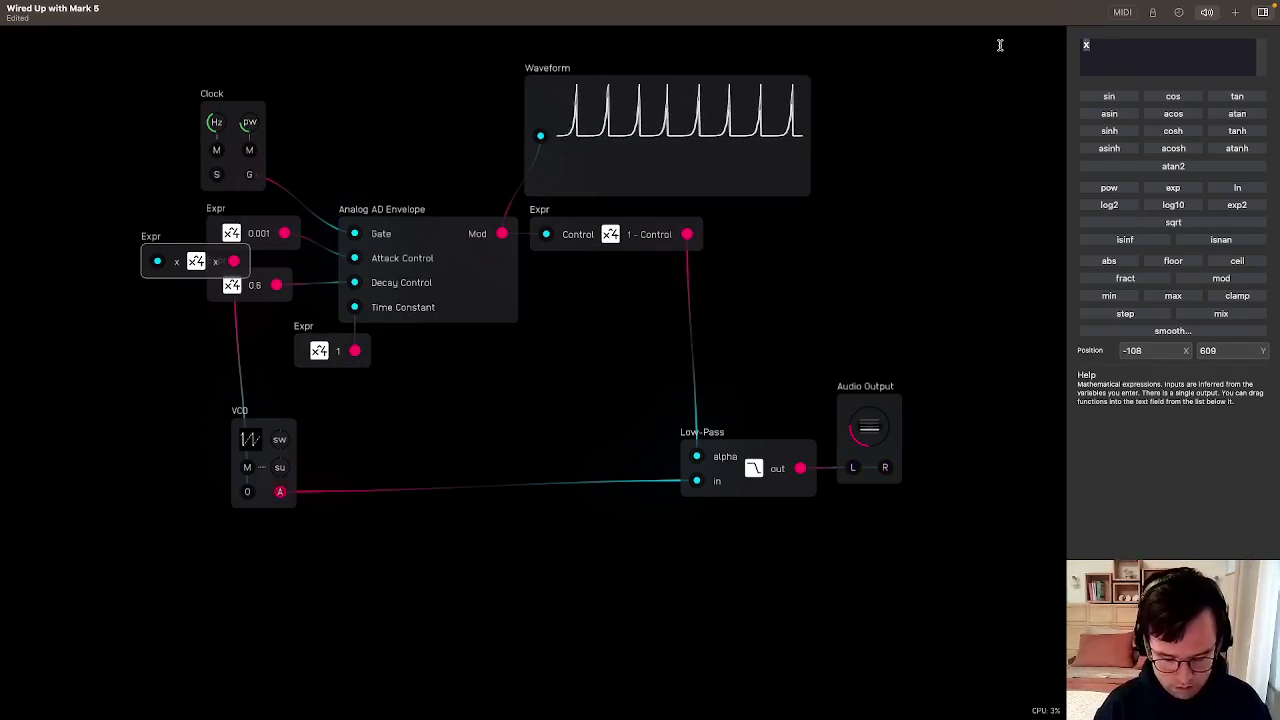
type("-2")
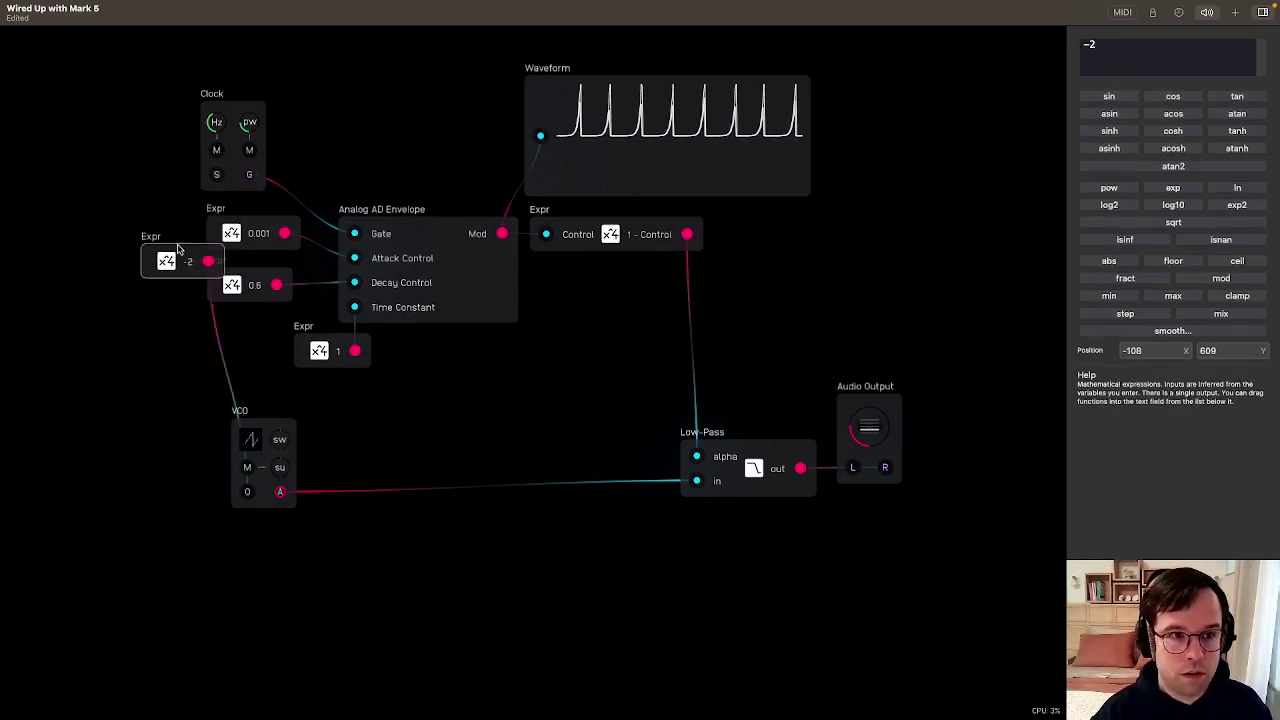
left_click_drag(178, 248, 170, 489)
left_click(1037, 98)
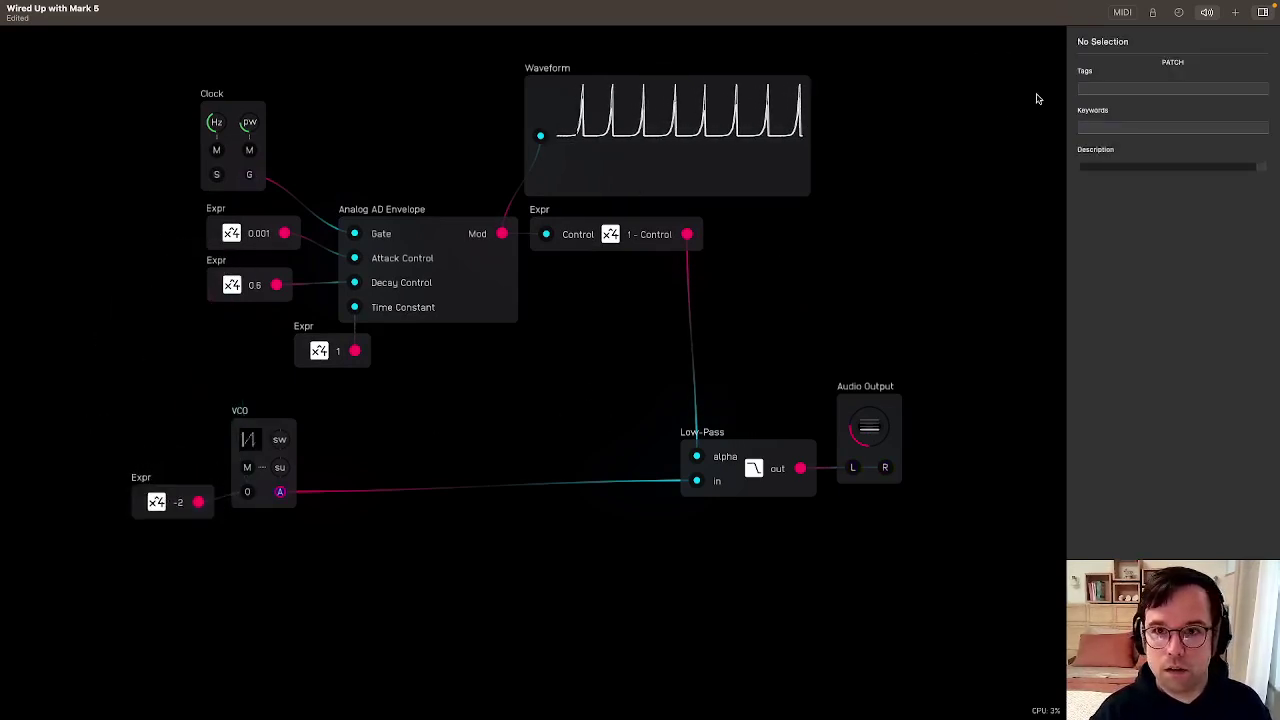
Spread out the patch by moving the Waveform and "1 - Control" right and the Clock up and left
left_click_drag(700, 135, 715, 135)
left_click(966, 120)
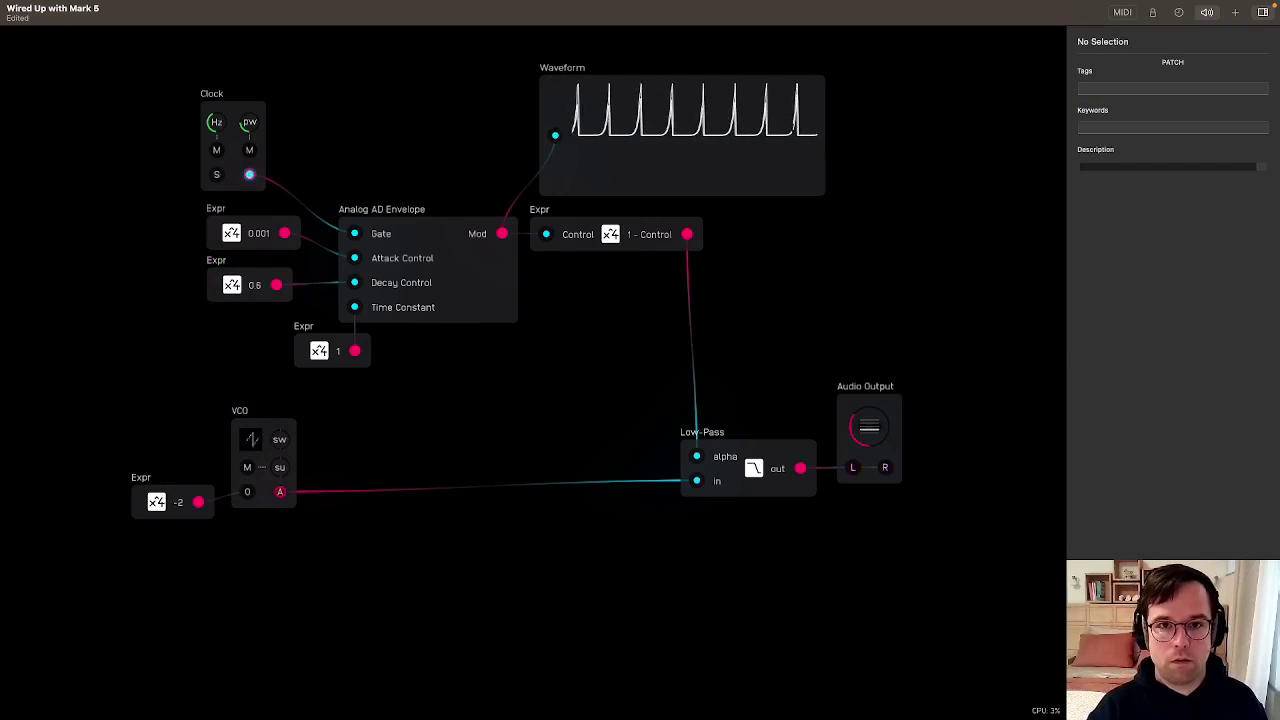
left_click_drag(642, 240, 762, 240)
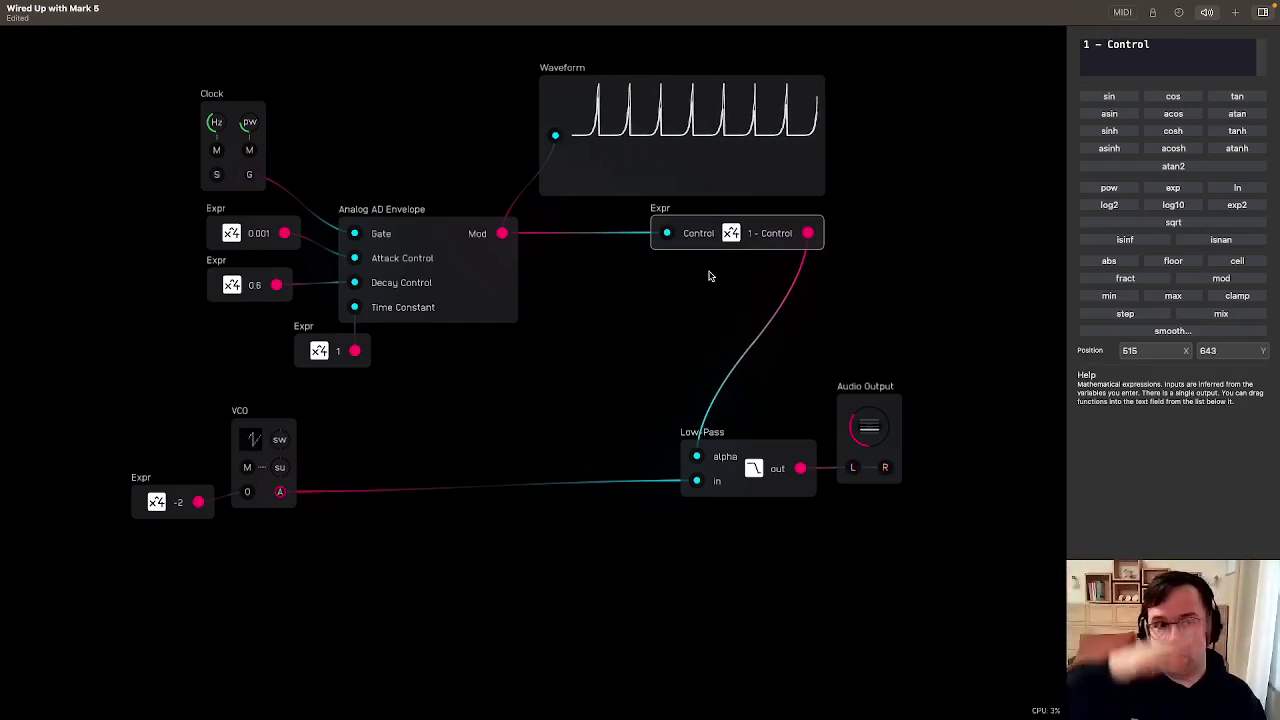
left_click_drag(224, 99, 69, 79)
left_click(677, 334)
right_click(573, 255)
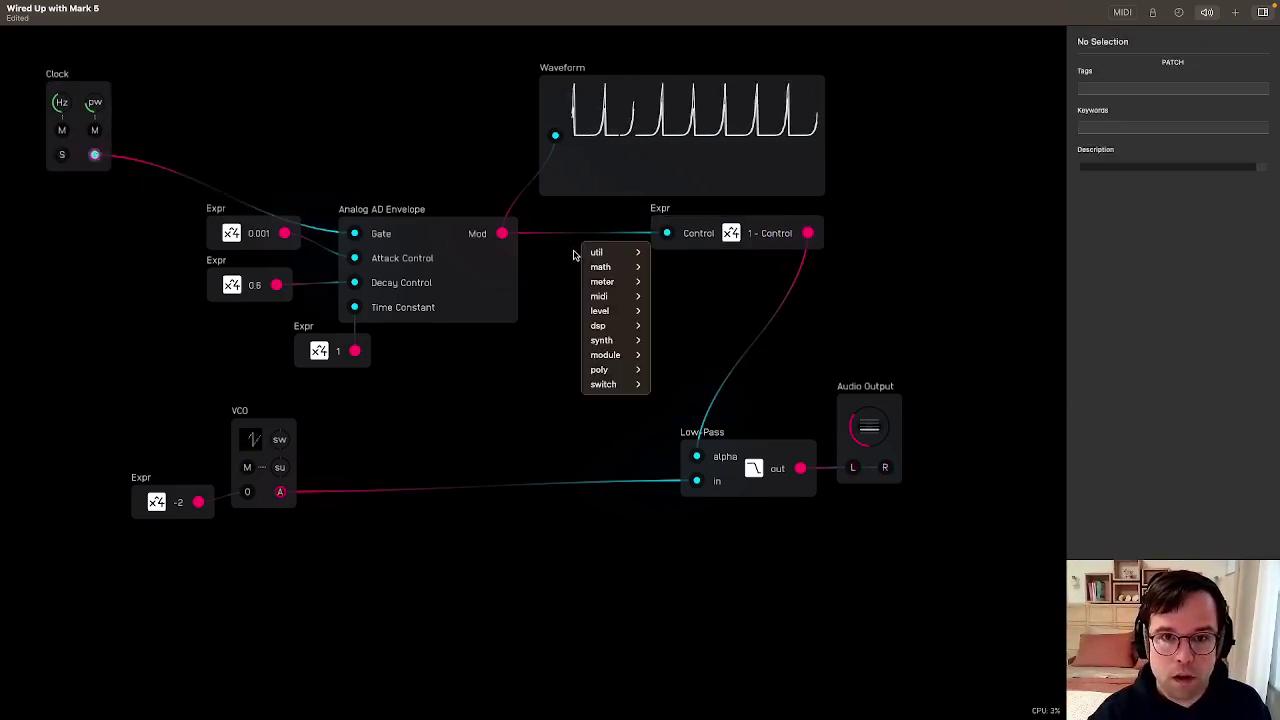
mouse_move(605, 284)
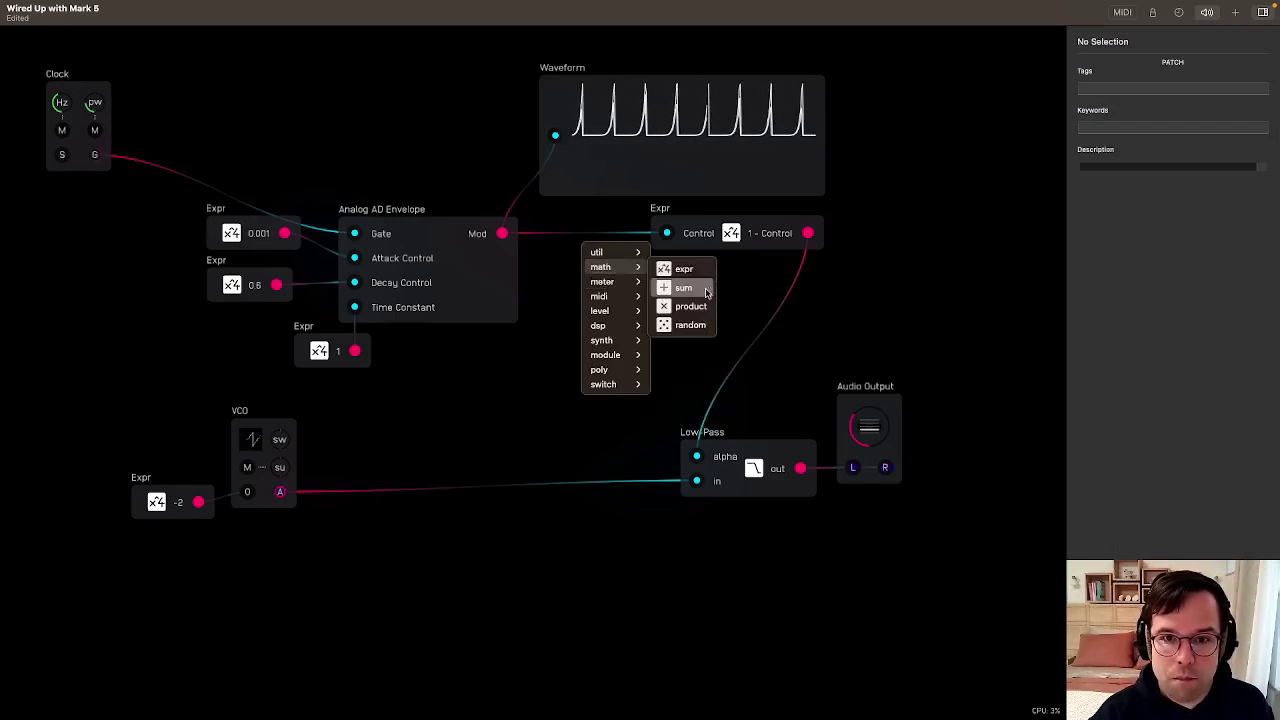
left_click(697, 276)
left_click_drag(604, 240, 605, 295)
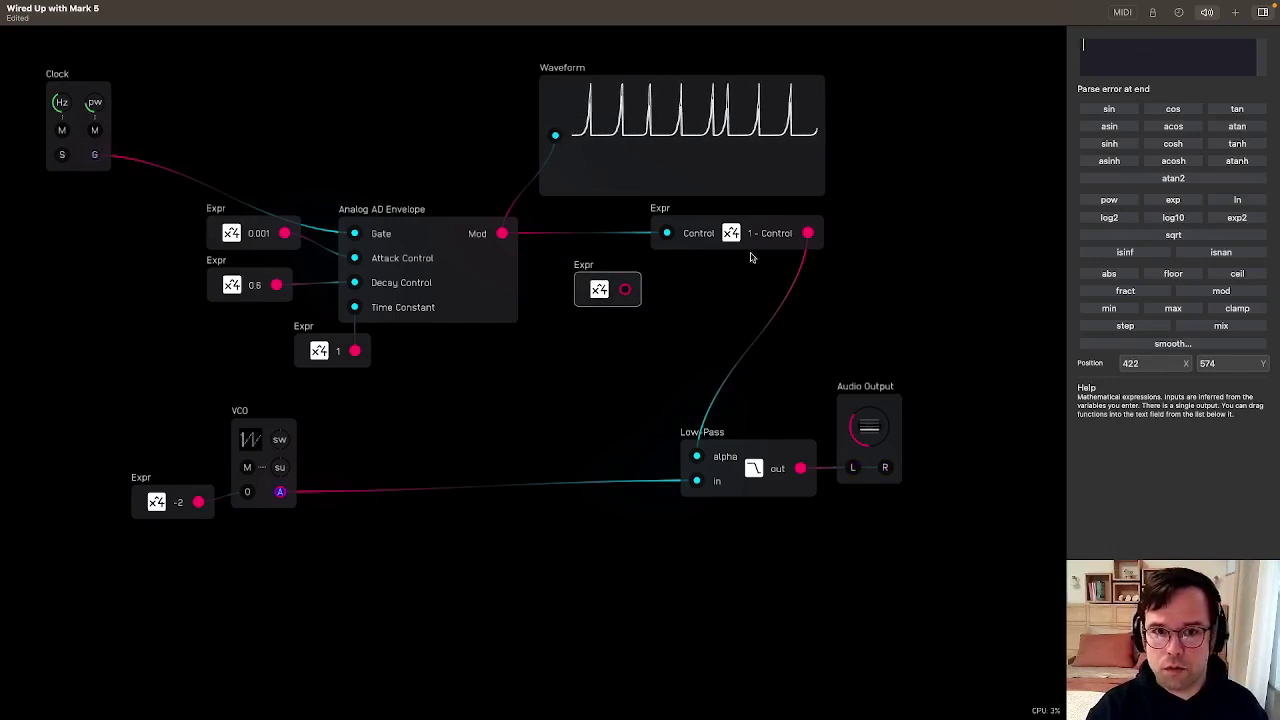
Add a Product node and wire it between the envelope's Mod output and the "1 - Control" input
right_click(639, 324)
mouse_move(658, 346)
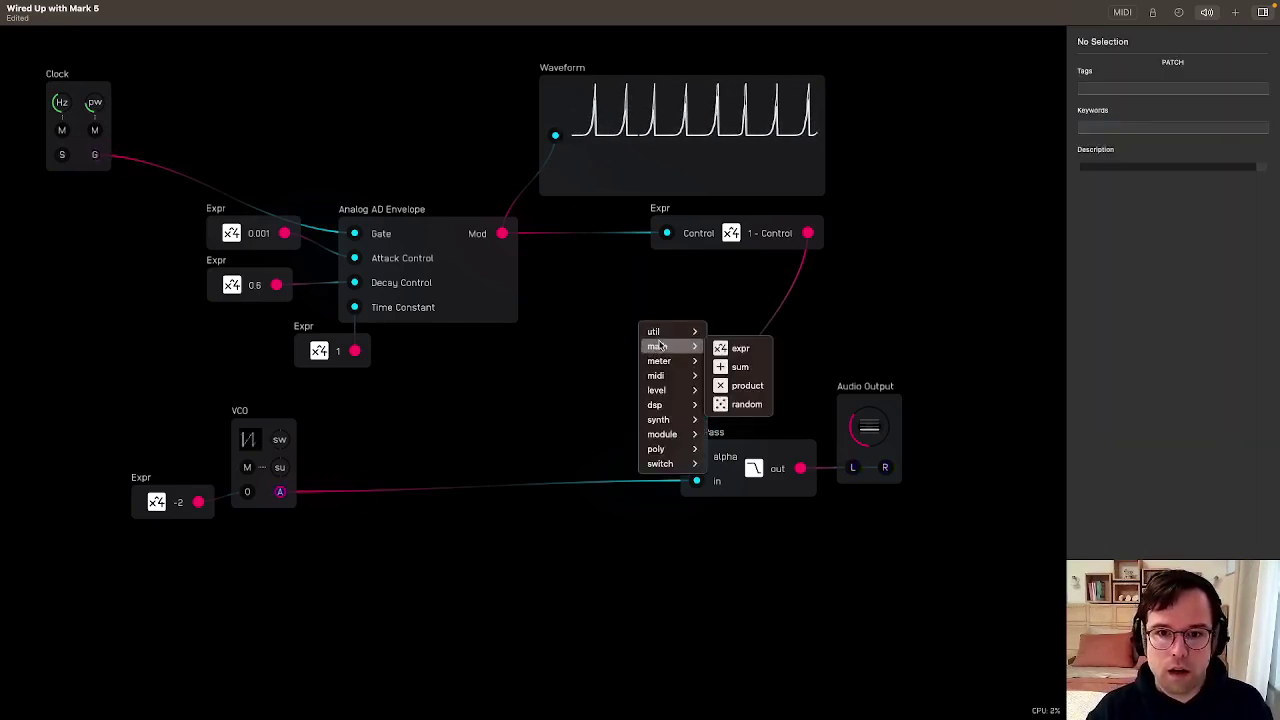
left_click(742, 385)
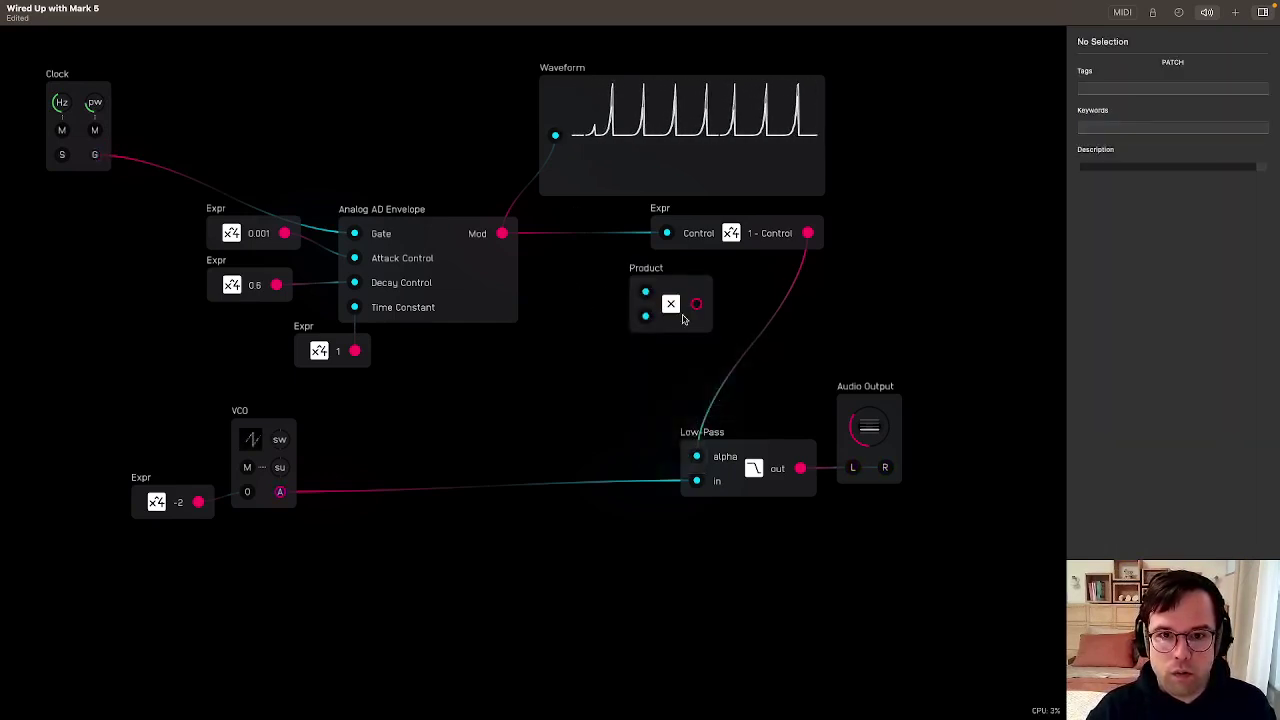
left_click_drag(502, 233, 667, 233)
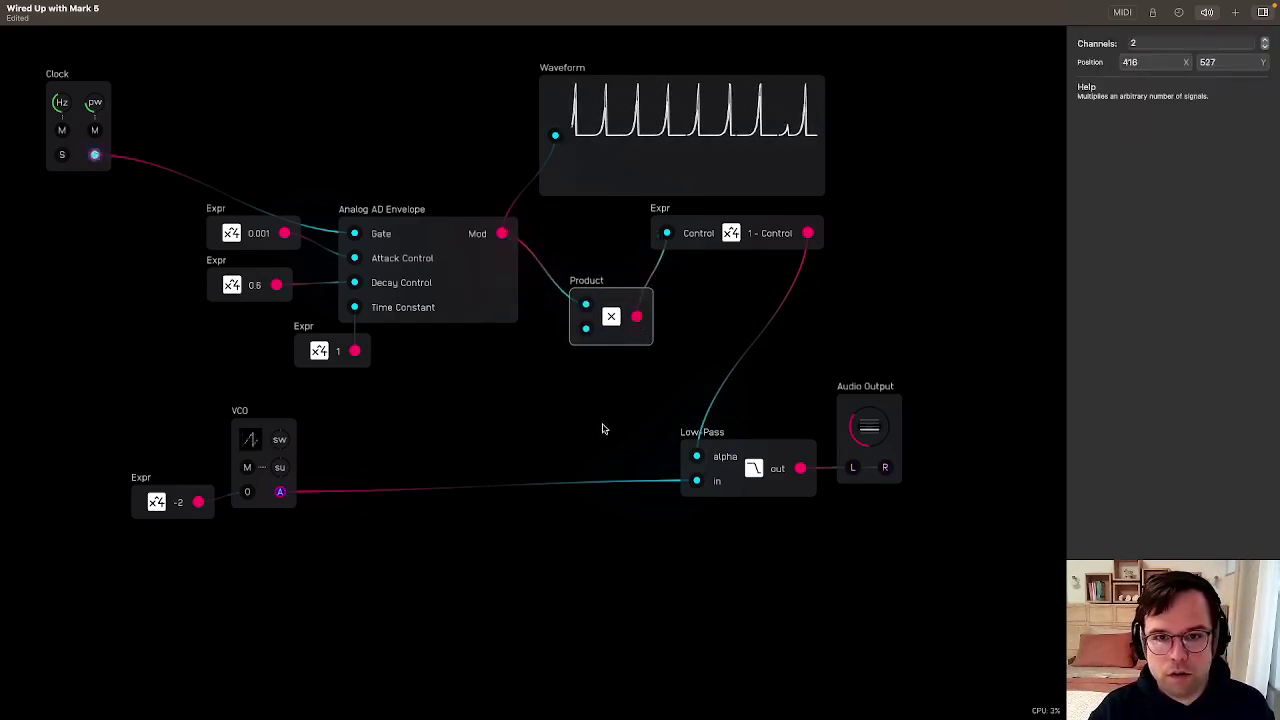
Add a Knob below the Product node and connect it to the Product's second input
right_click(510, 418)
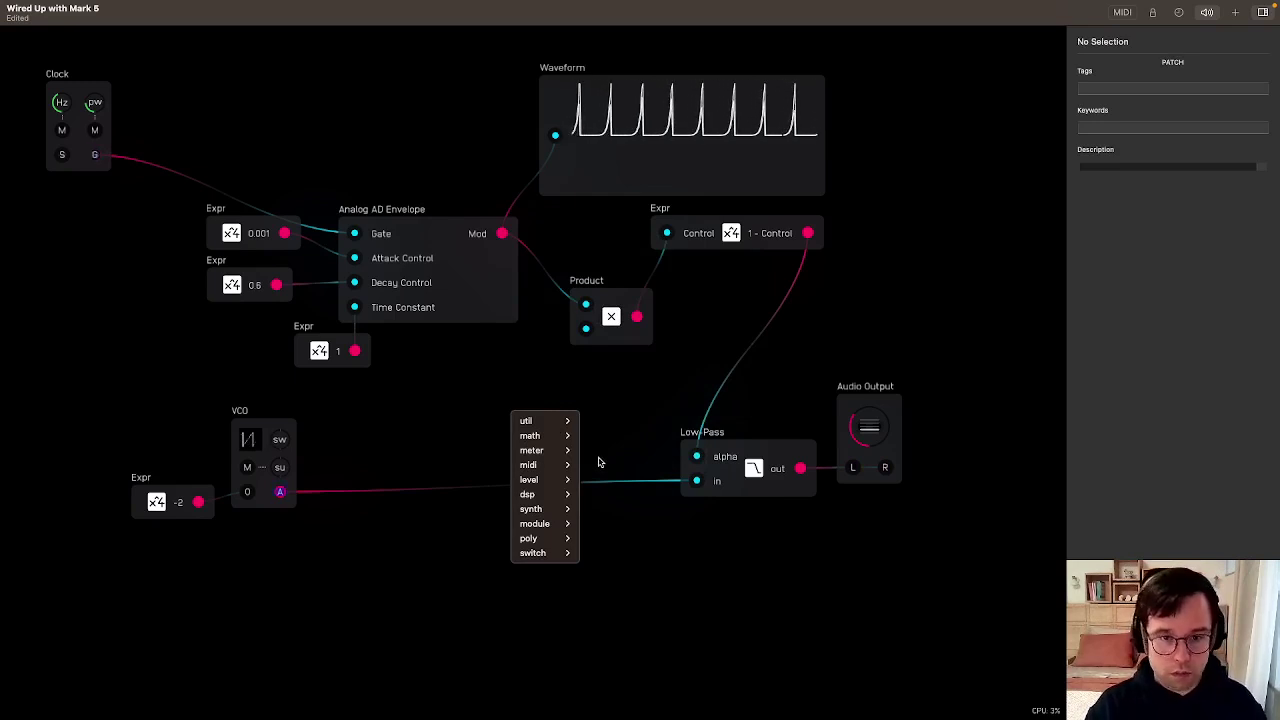
mouse_move(551, 441)
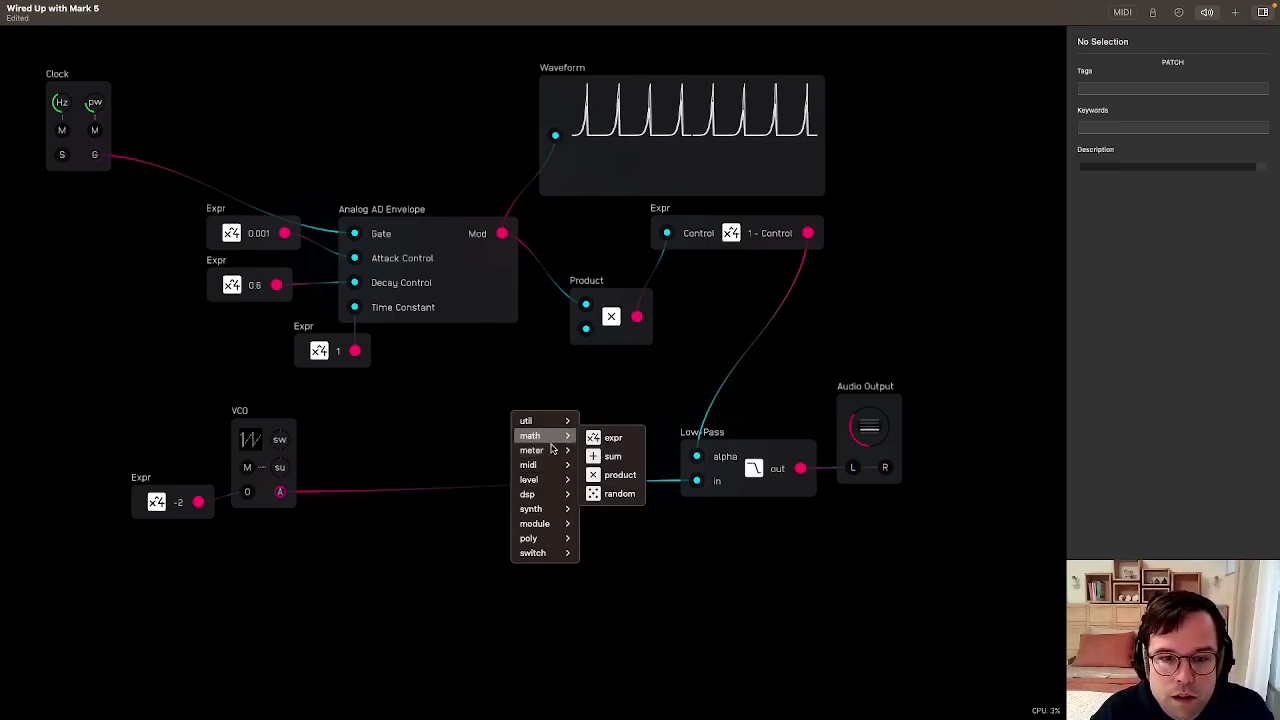
mouse_move(545, 523)
left_click(612, 580)
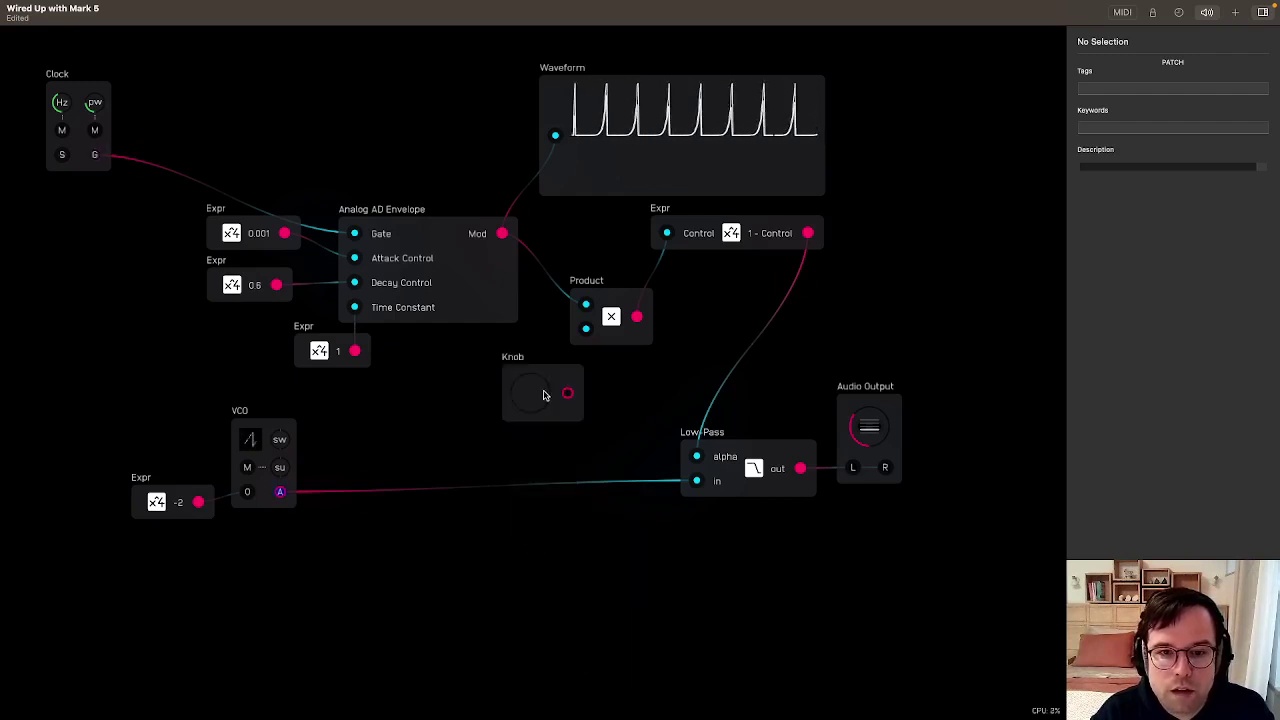
left_click_drag(561, 378, 537, 373)
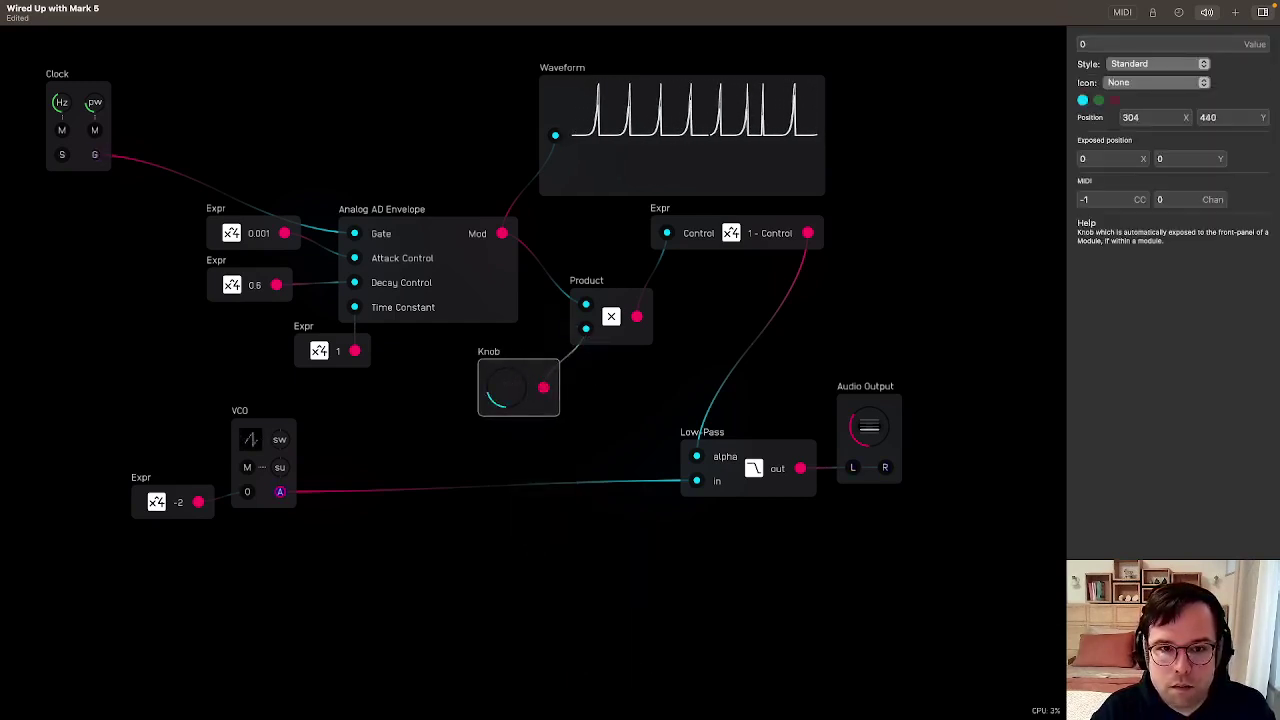
Duplicate the Waveform, connect the Product output to the copy, and overlay the copy on the original Waveform
left_click(648, 166)
key("super+v")
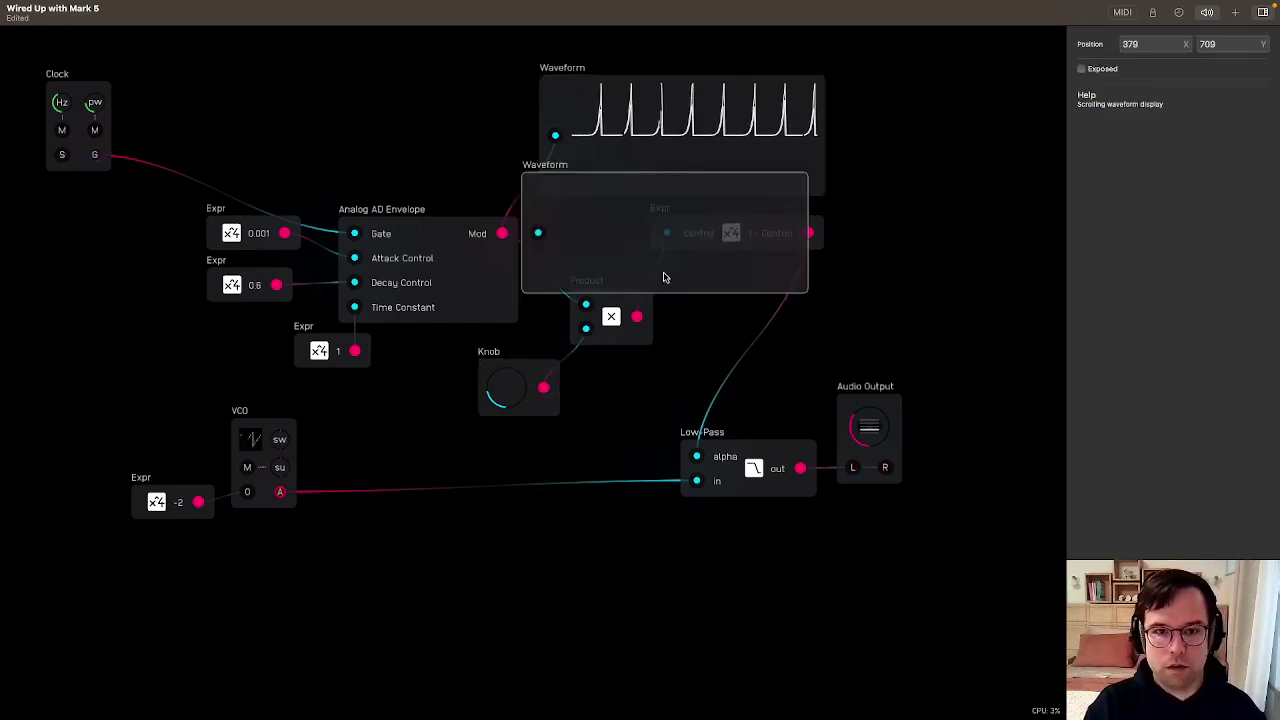
left_click_drag(666, 277, 866, 309)
left_click_drag(545, 387, 688, 362)
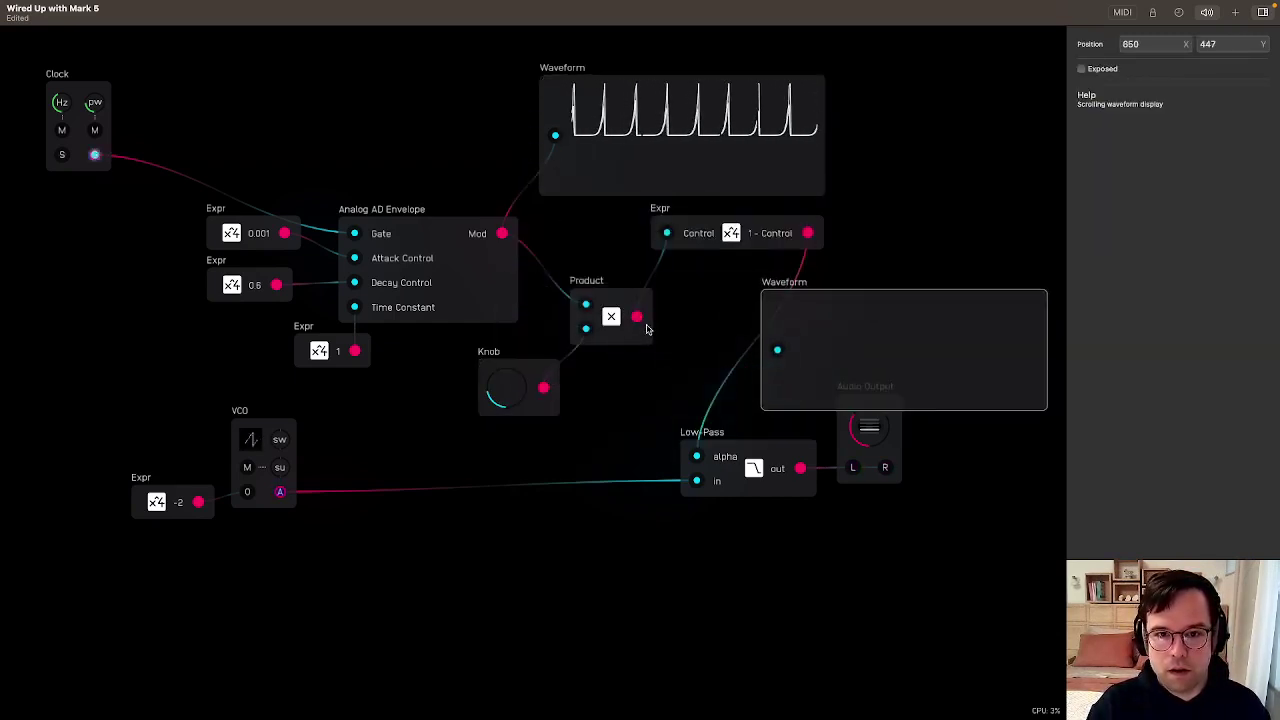
left_click_drag(637, 317, 780, 350)
left_click_drag(888, 359, 671, 176)
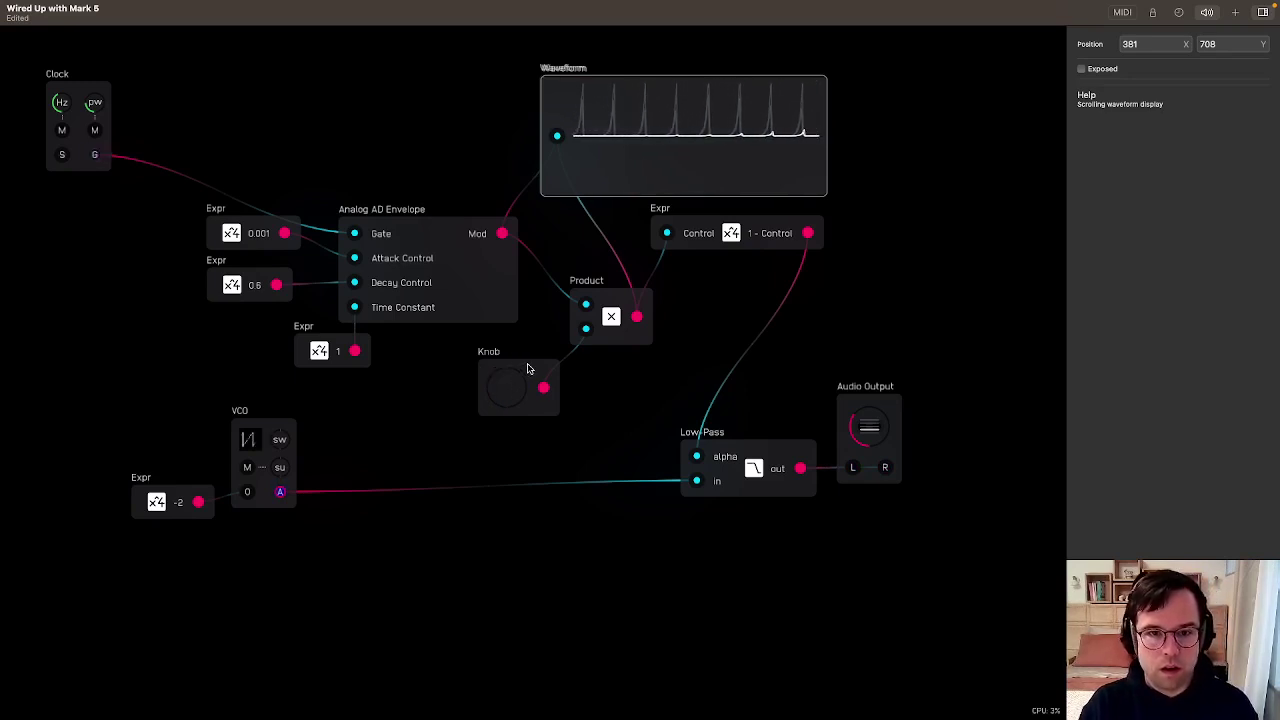
Turn the Knob feeding the Product node up to about 0.327 and give it the Freq icon
left_click_drag(528, 369, 502, 392)
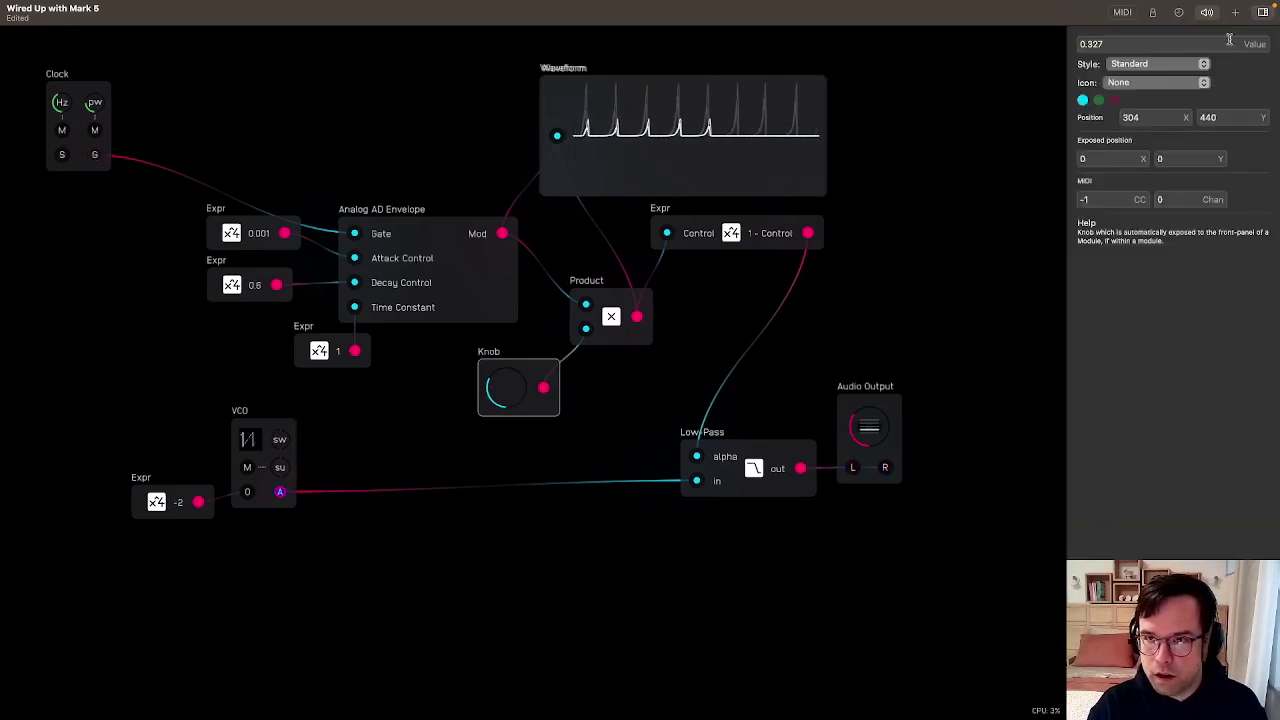
left_click(1061, 182)
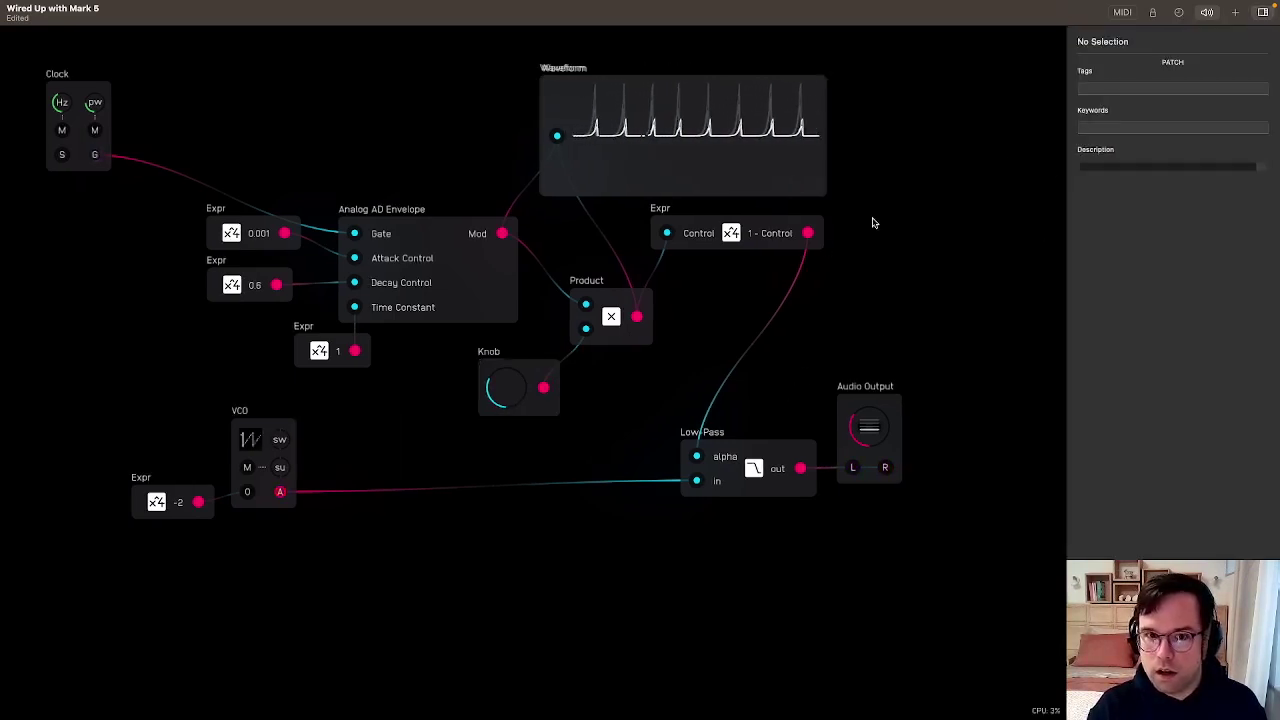
left_click(534, 366)
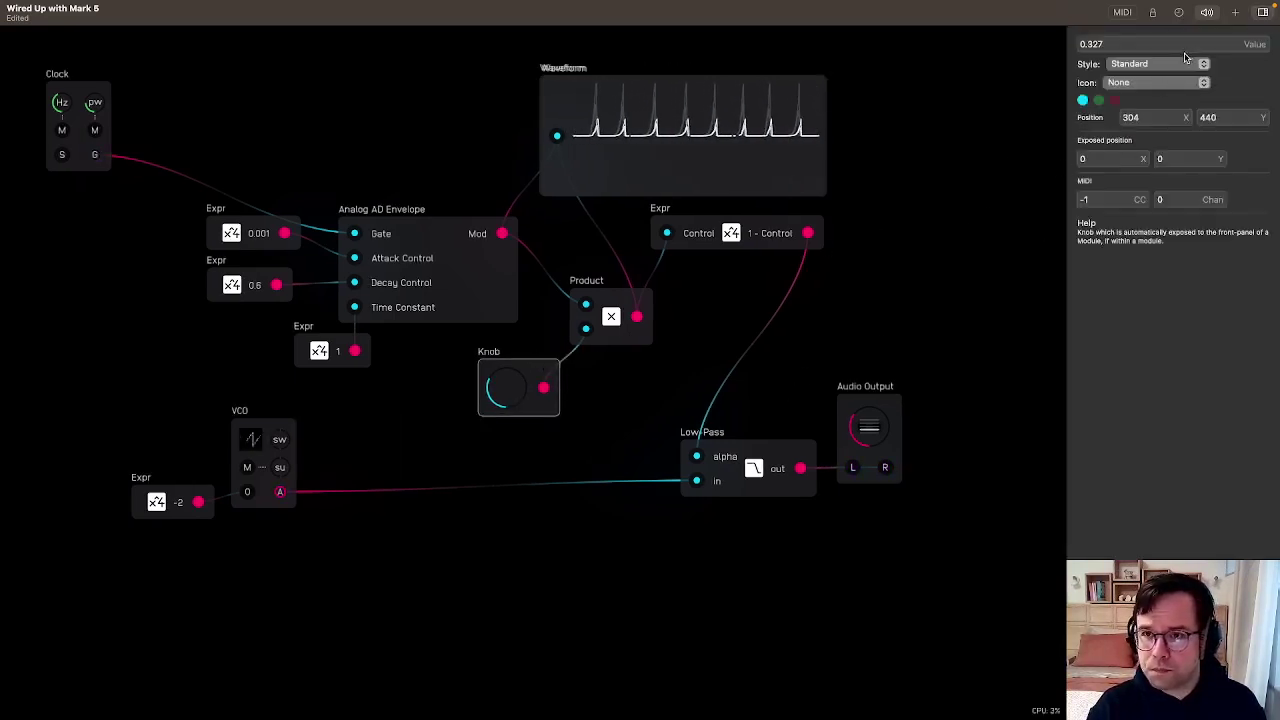
left_click(1138, 84)
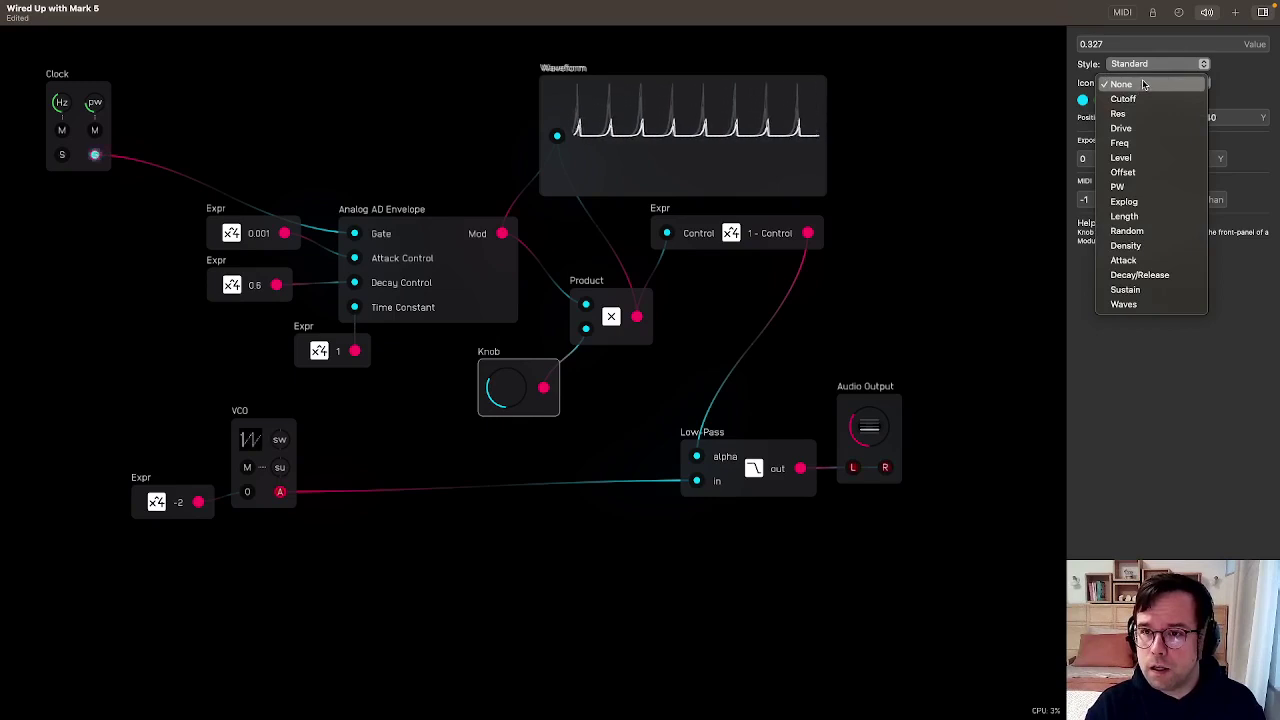
left_click(1143, 146)
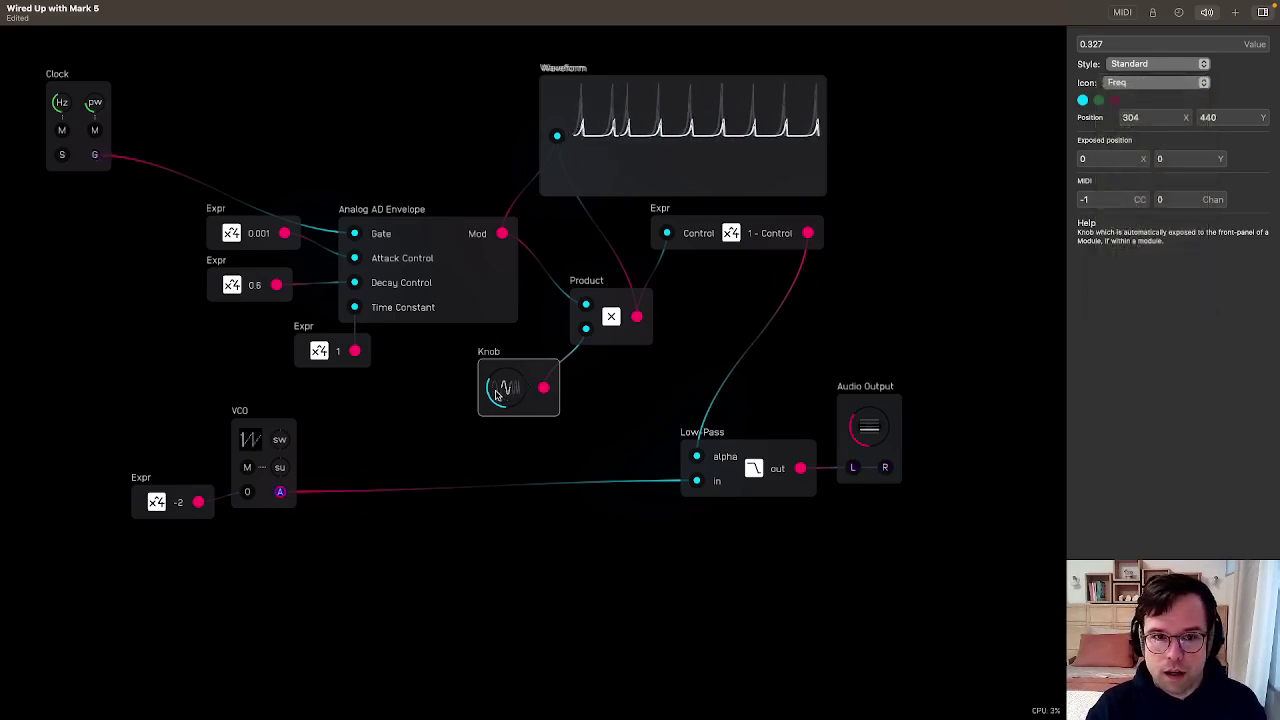
Raise the Knob to about 0.38 and switch its icon to Cutoff
scroll(496, 395, "up", 5)
left_click_drag(494, 400, 522, 388)
left_click(1160, 84)
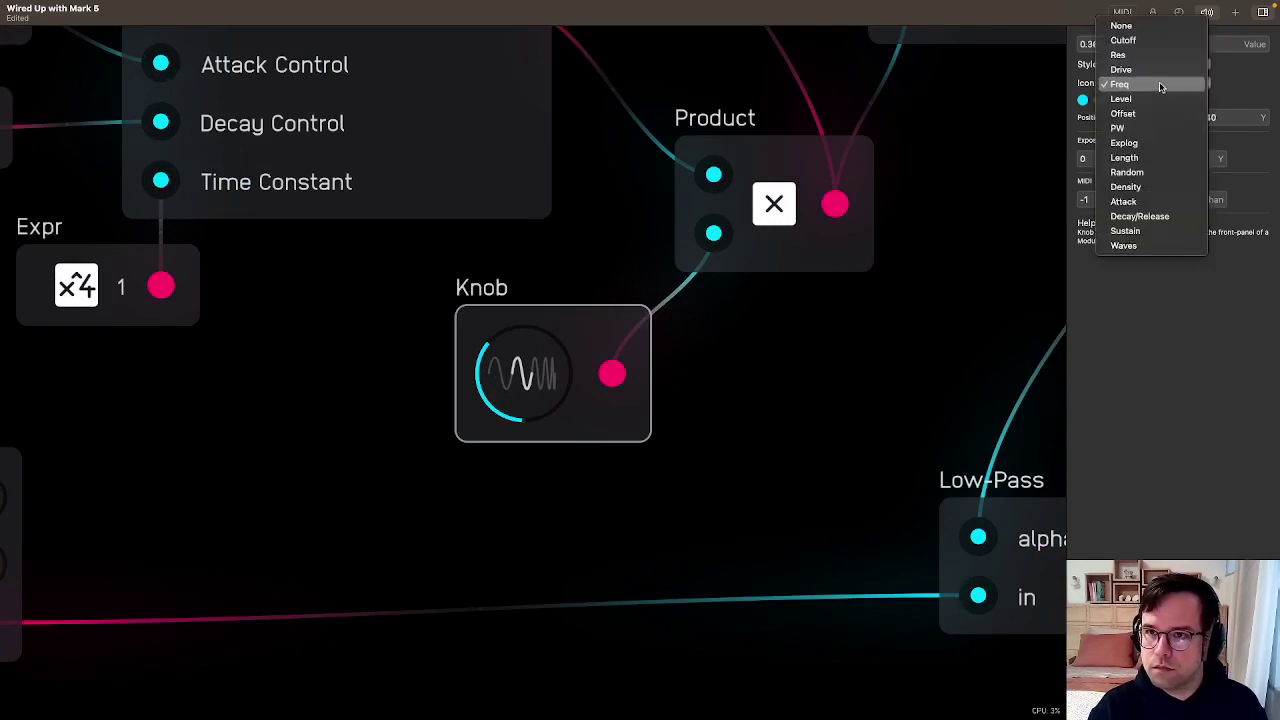
left_click(1150, 40)
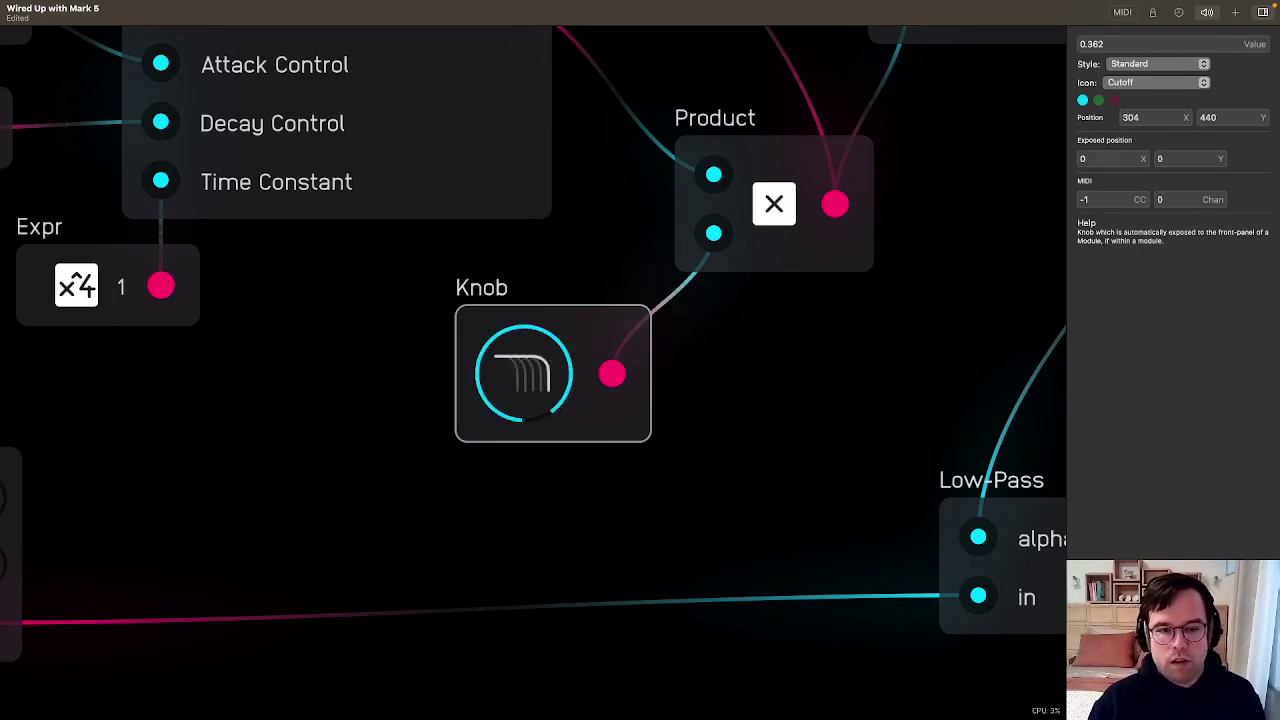
scroll(564, 518, "down", 5)
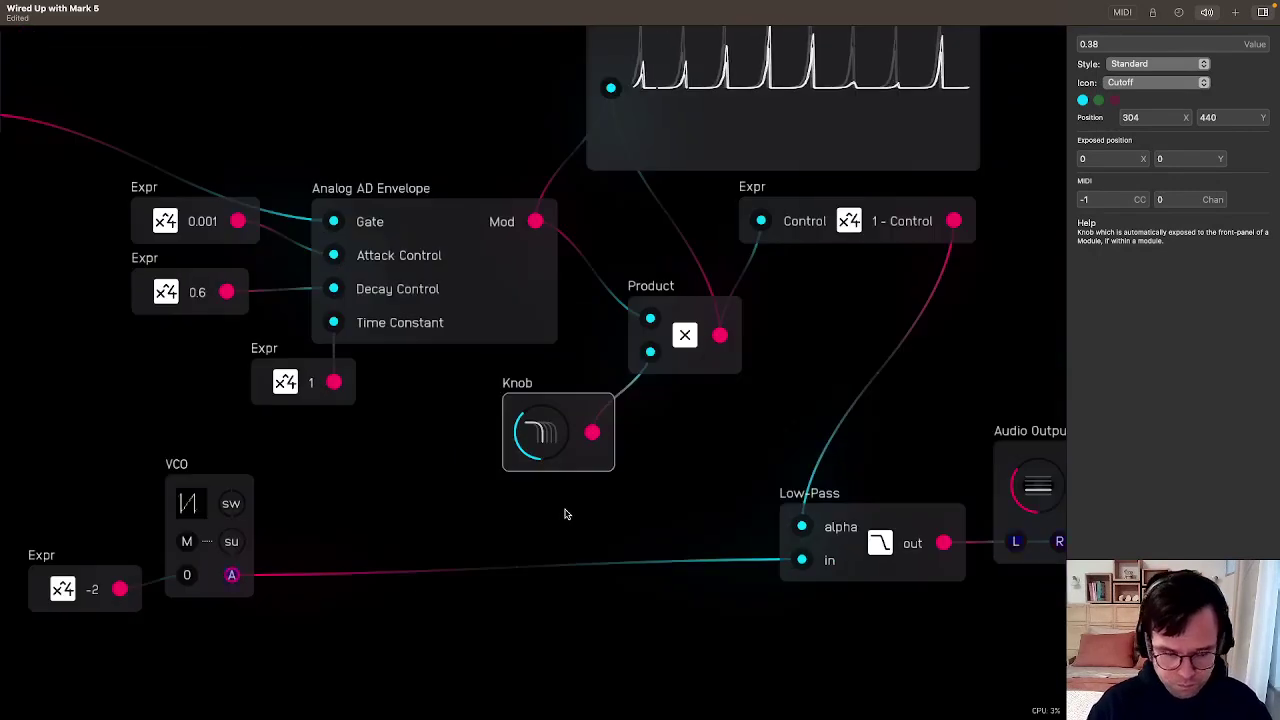
scroll(566, 503, "up", 2)
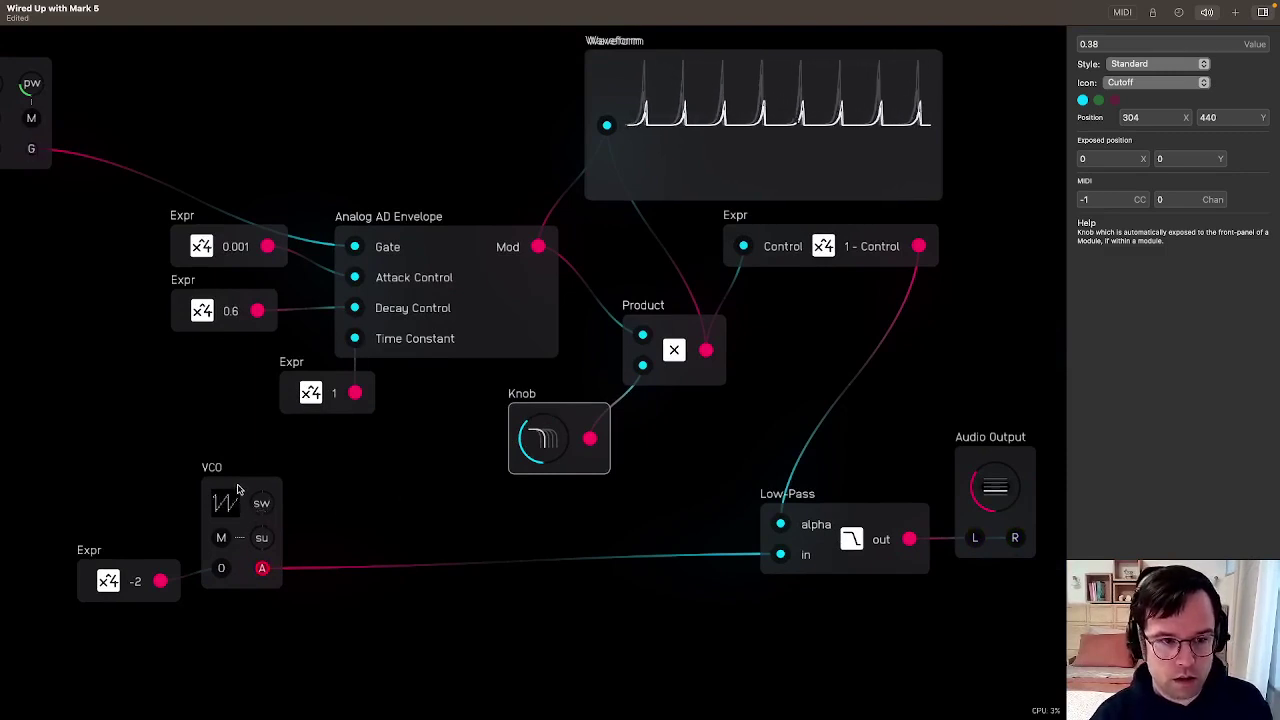
Move the VCO to the right beneath the envelope's expressions and shift the Knob down and left
left_click_drag(244, 505, 285, 492)
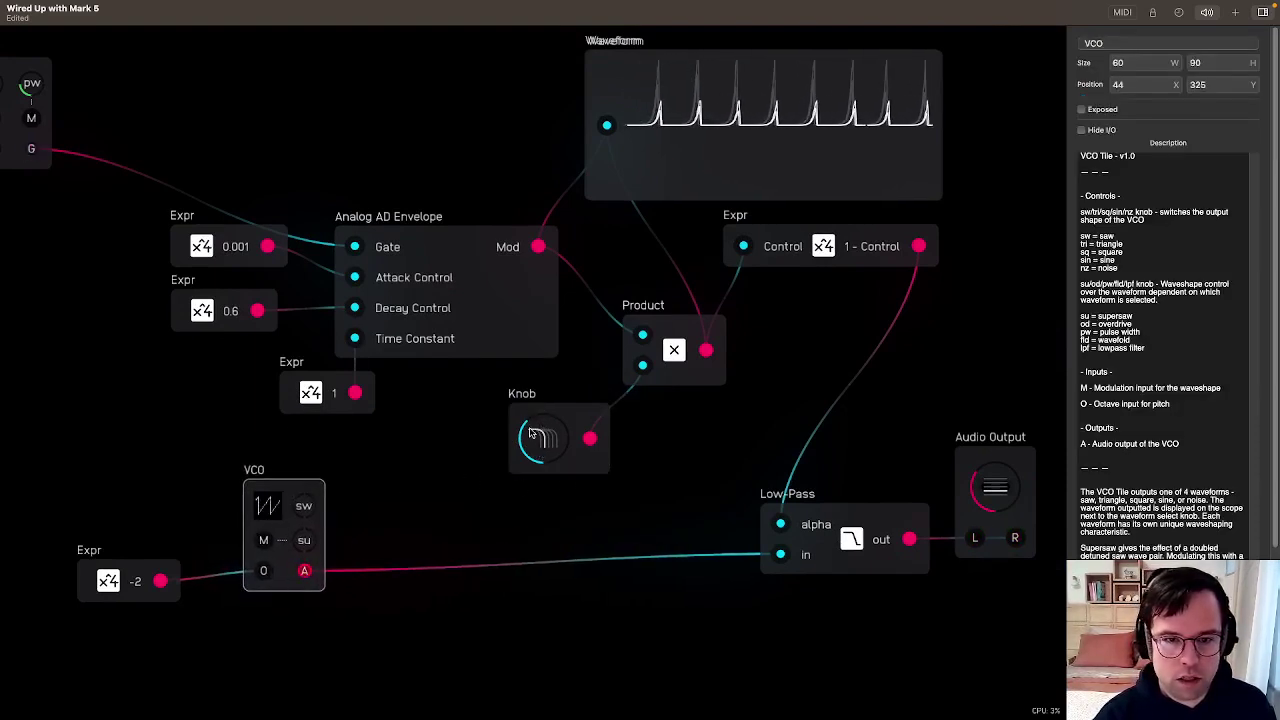
left_click_drag(569, 410, 526, 439)
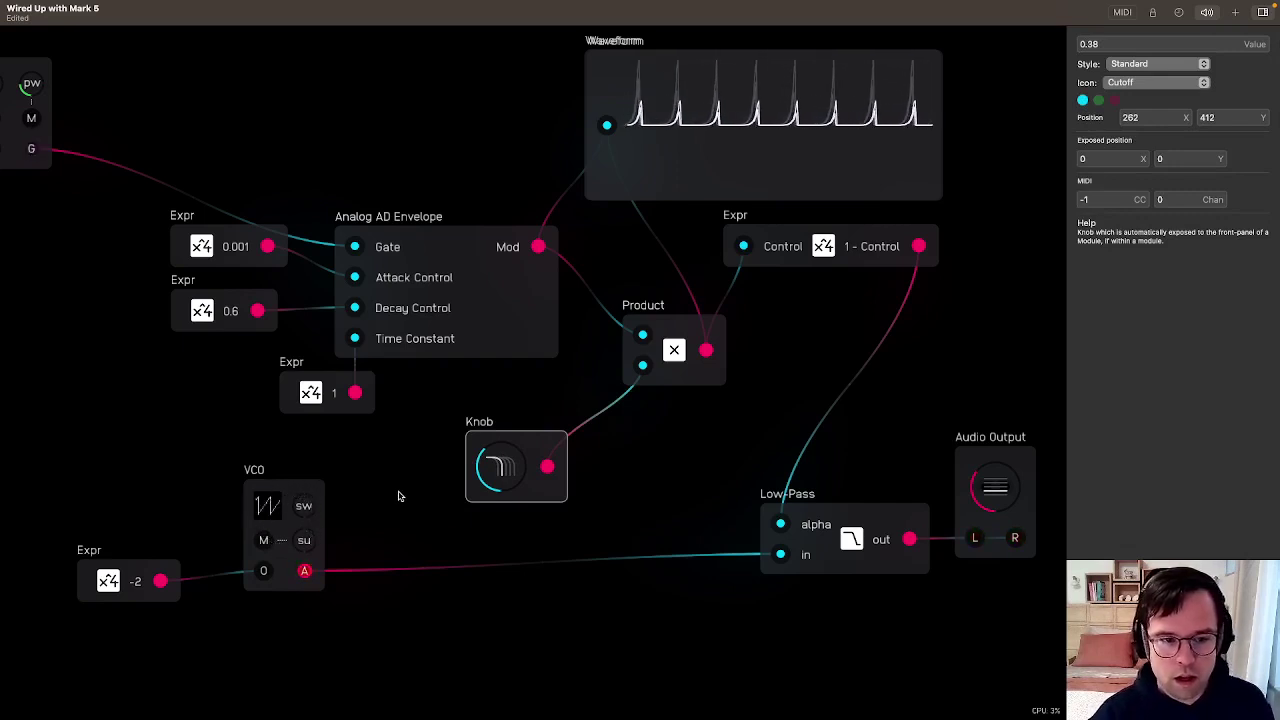
left_click_drag(285, 488, 319, 479)
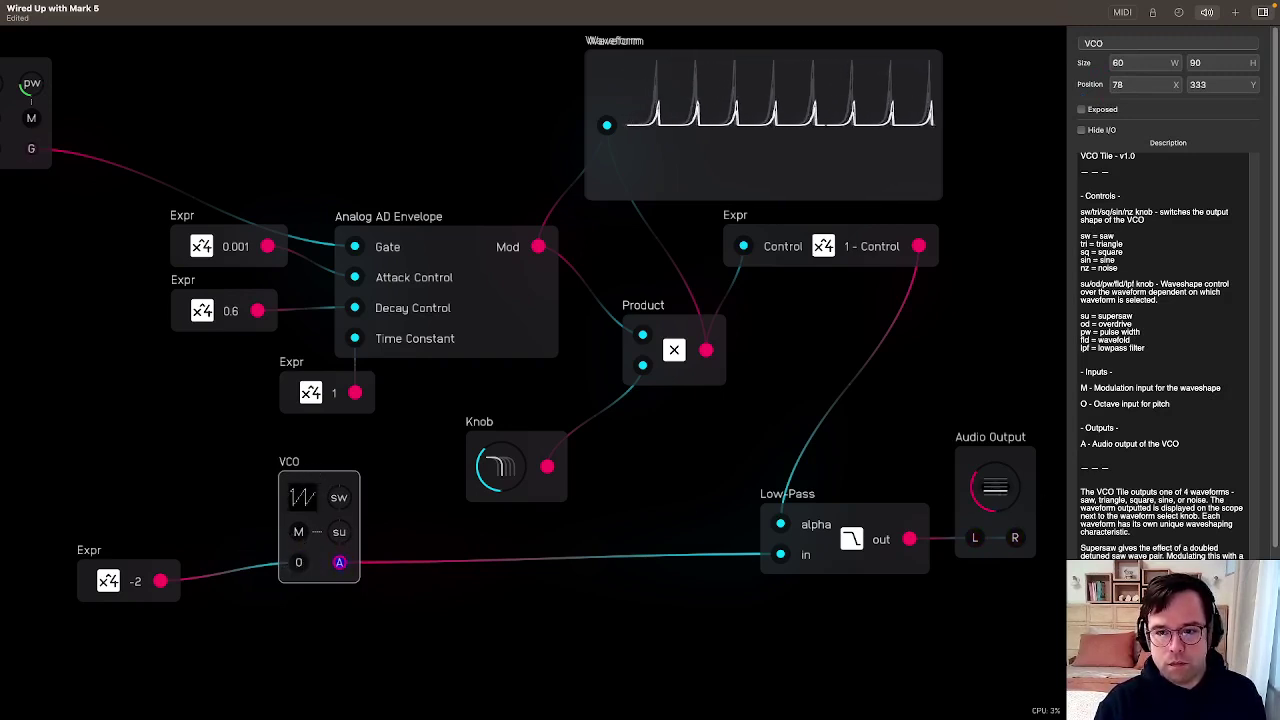
Switch the Knob to the Mini style and turn it up to about 0.425
left_click(538, 442)
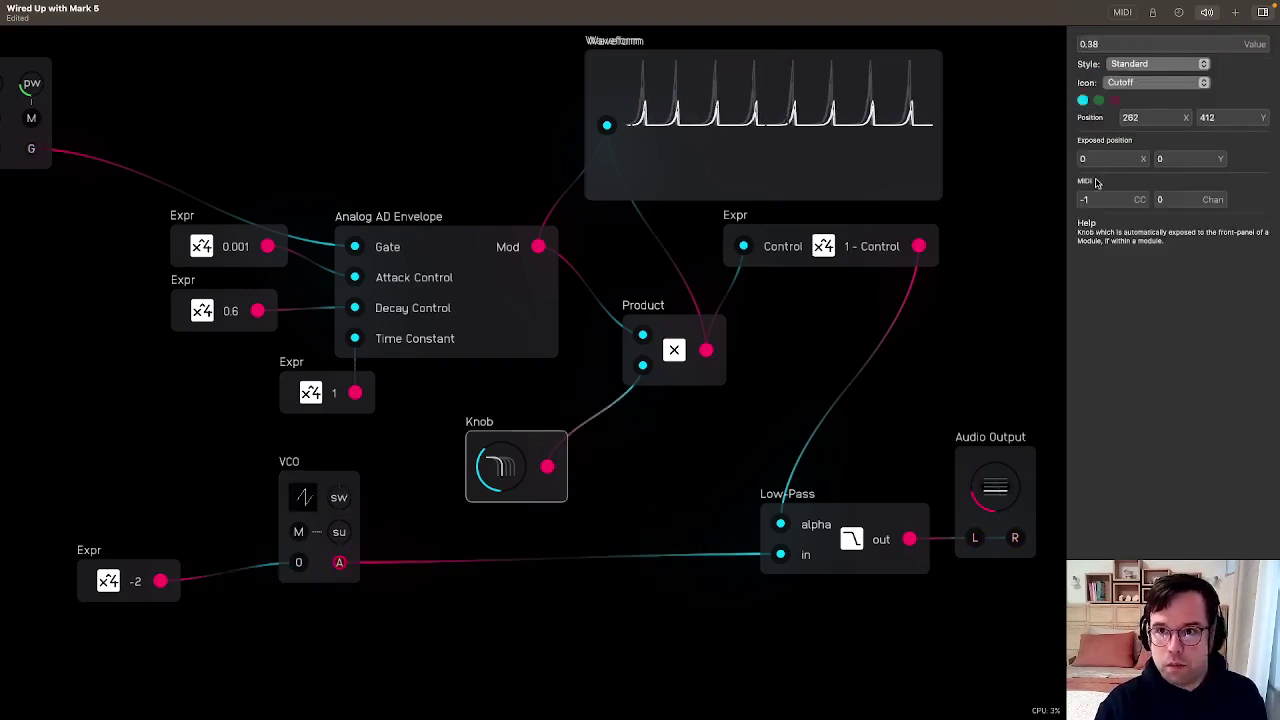
left_click(1150, 64)
left_click(1124, 79)
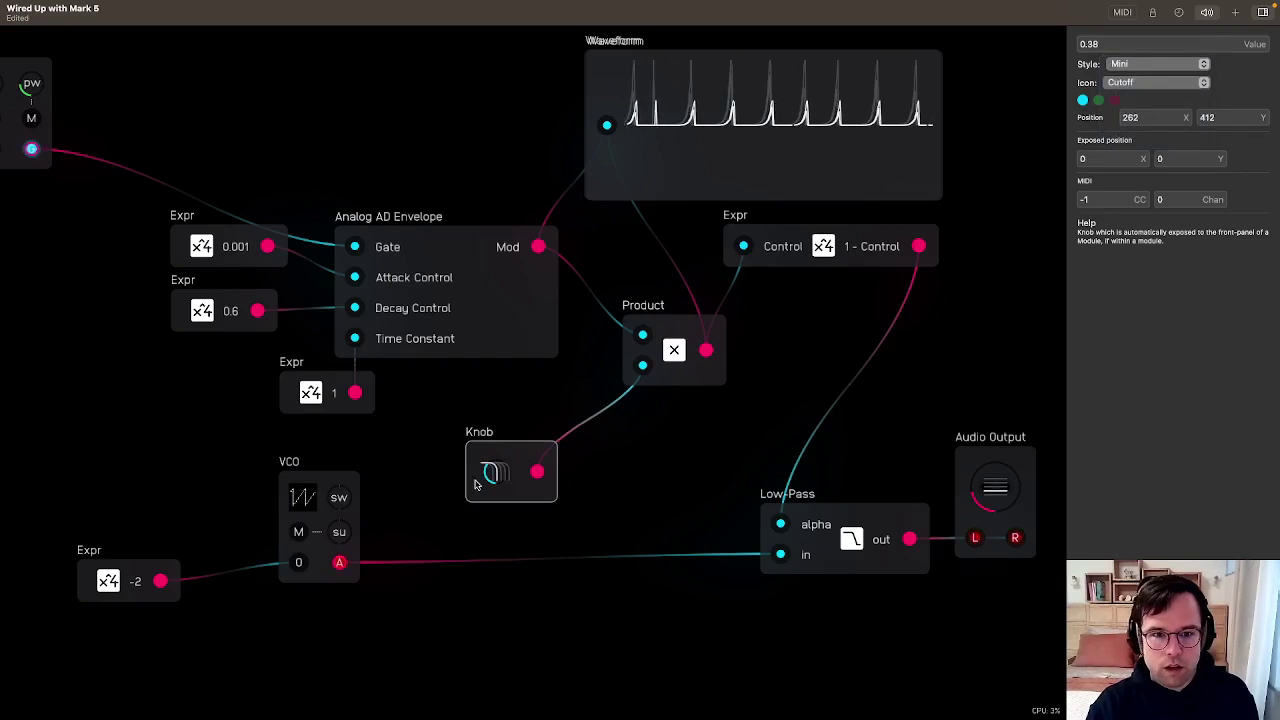
scroll(494, 468, "up", 5)
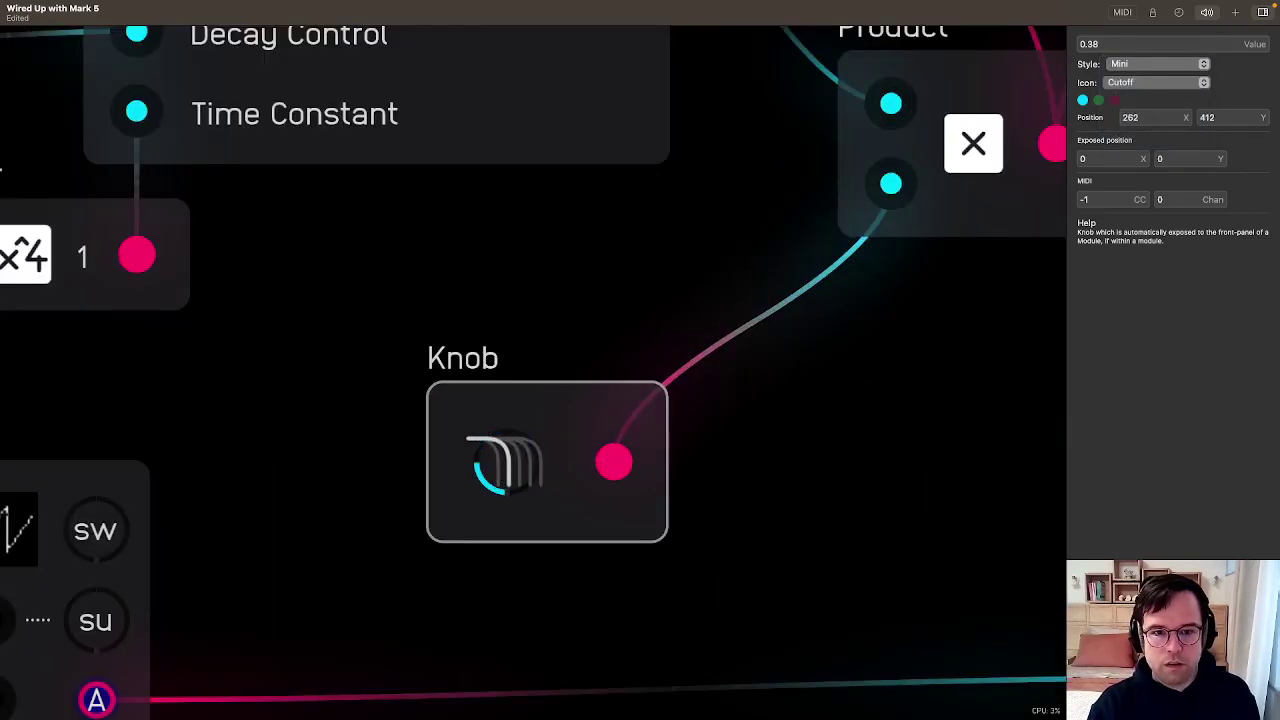
mouse_move(526, 468)
left_mouse_down()
mouse_move(526, 445)
mouse_move(526, 488)
left_mouse_up()
scroll(527, 488, "down", 5)
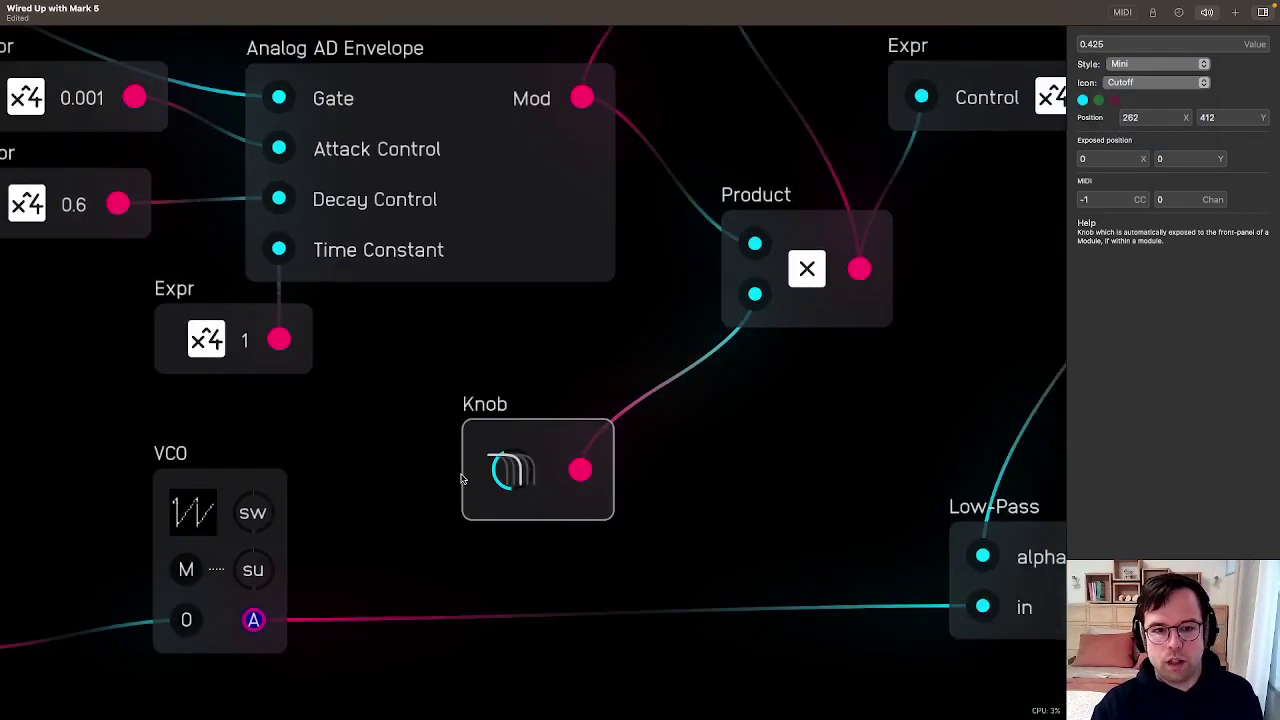
Set the Knob's icon to None and move it up and right, closer to the Product node
left_click(1131, 86)
left_click(1128, 69)
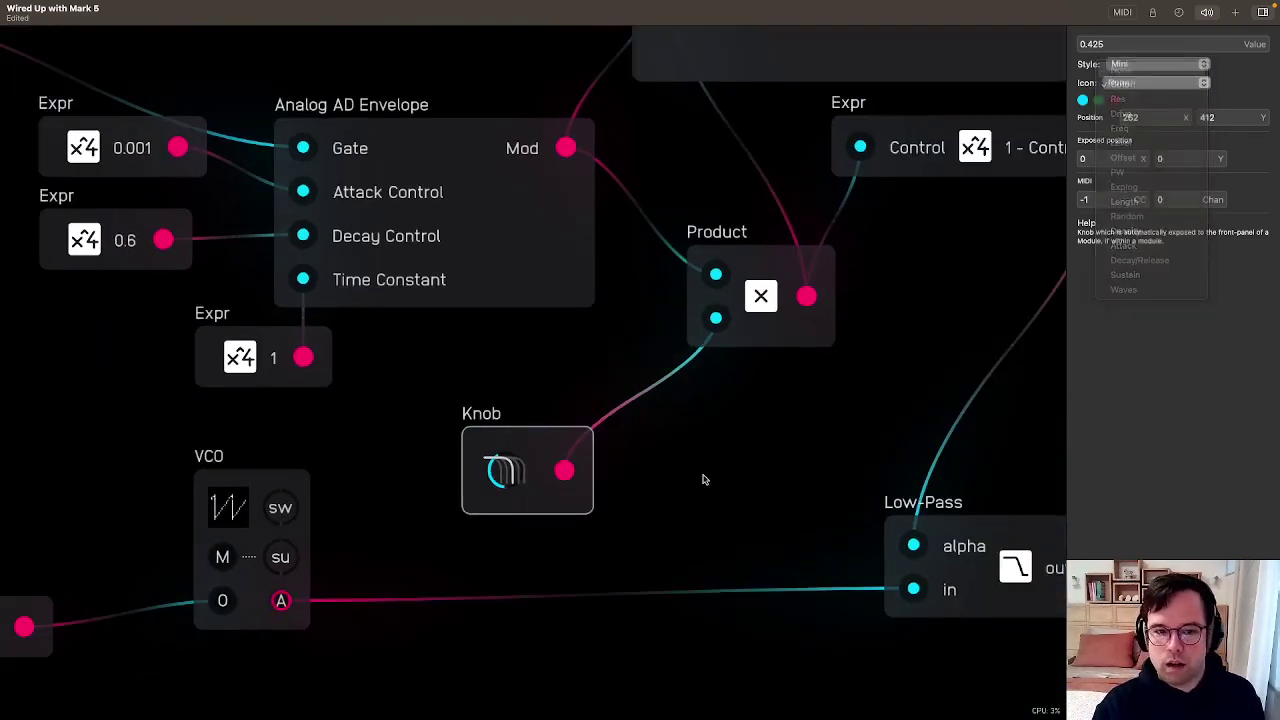
left_click(617, 523)
left_click(536, 459)
left_click_drag(535, 458, 601, 423)
scroll(601, 423, "down", 3)
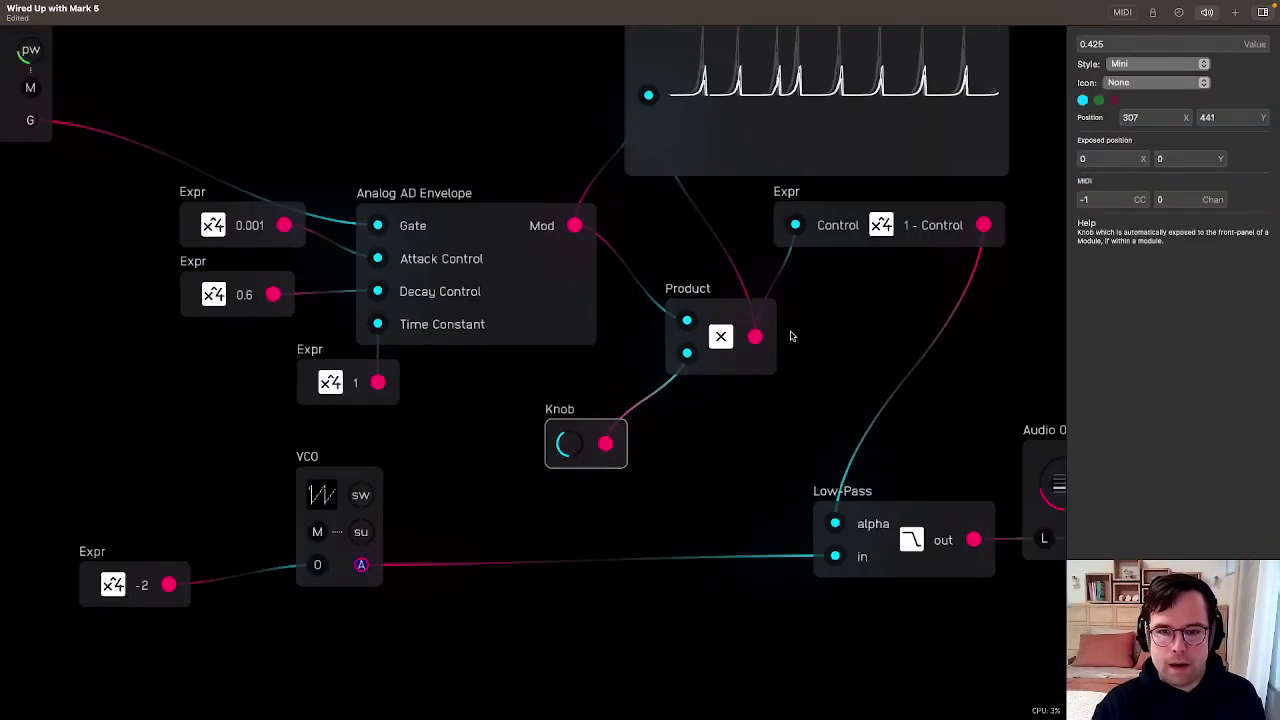
Change the Knob's color to green
left_click(720, 500)
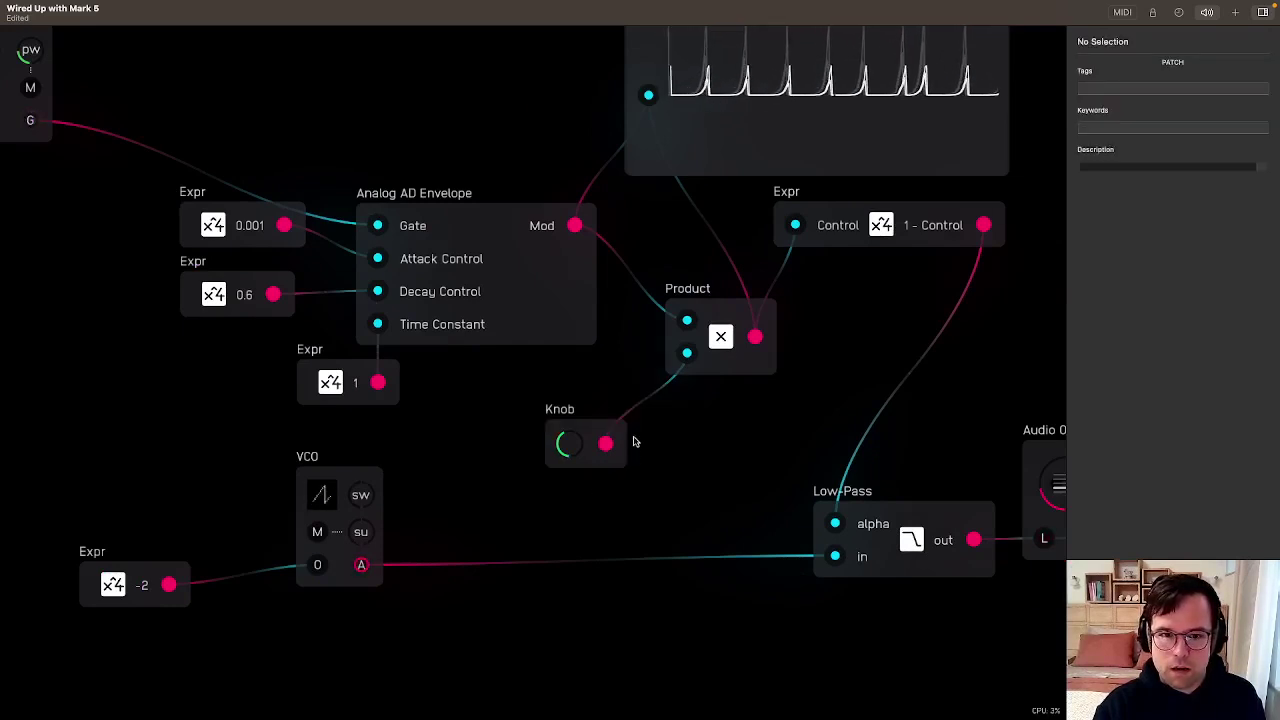
right_click(675, 435)
left_click(605, 425)
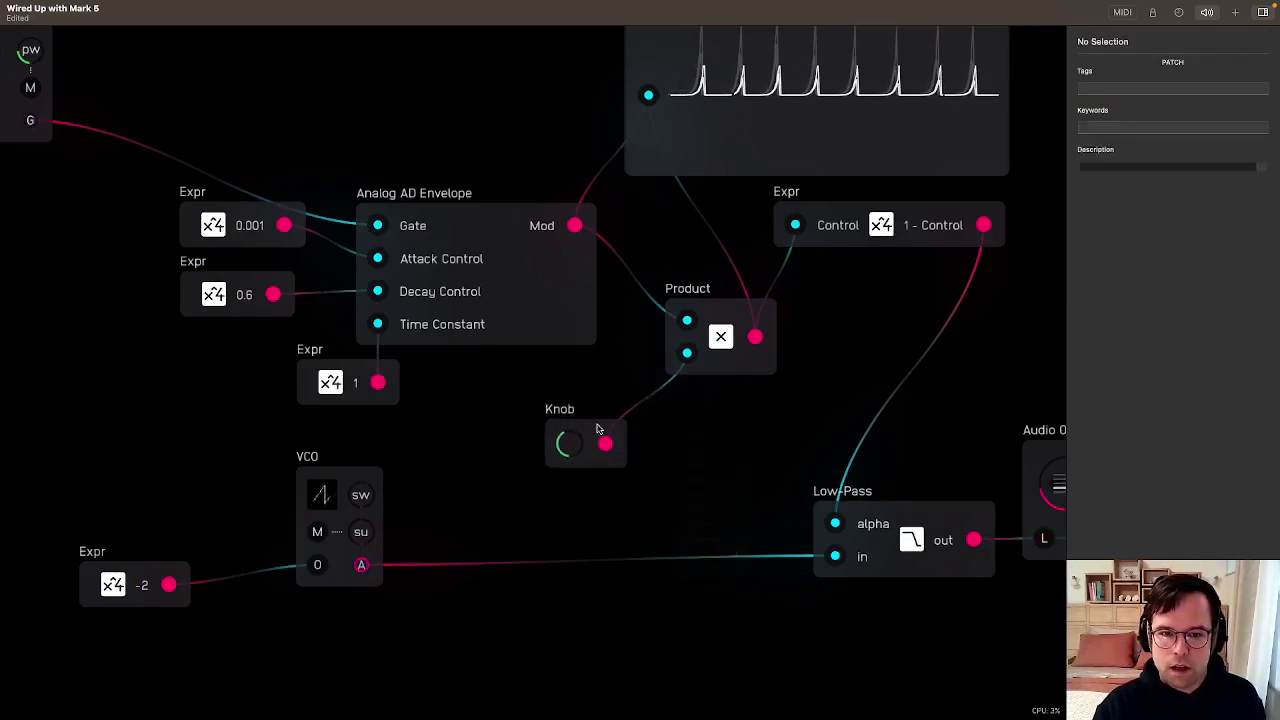
left_click(605, 425)
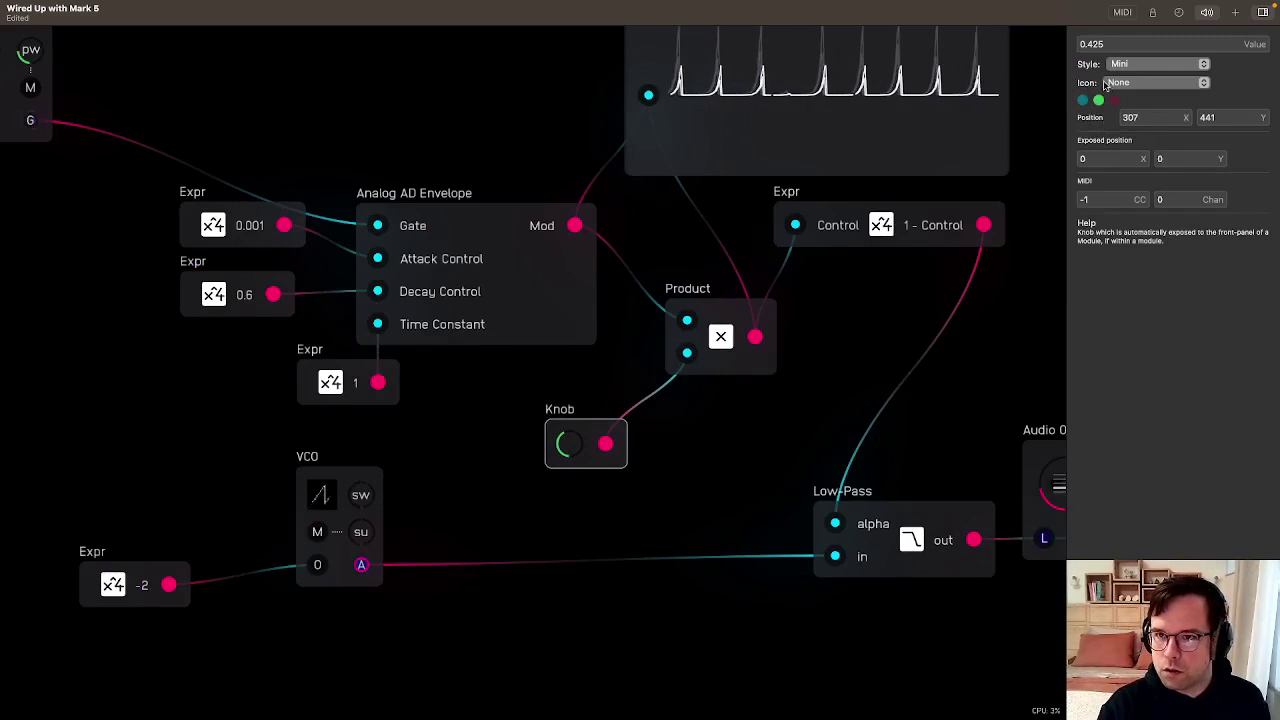
left_click(697, 446)
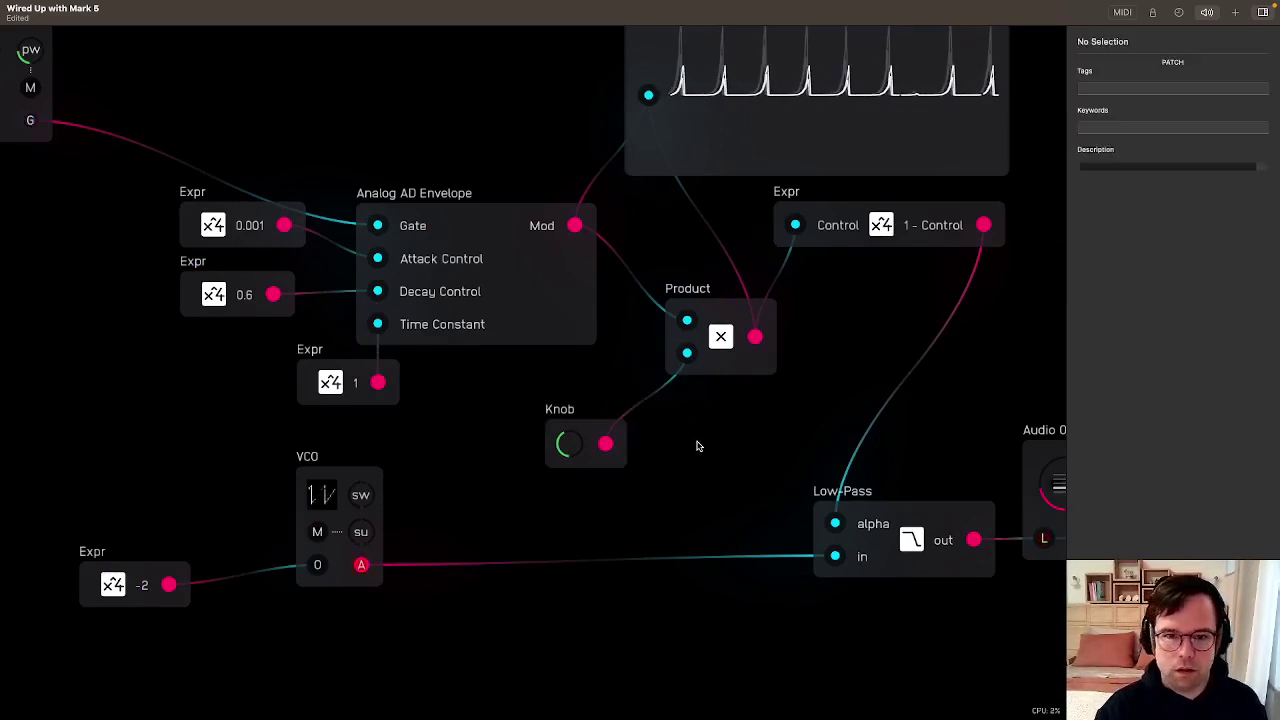
Move the "1 - Control" expression down so it lines up beside the Product node's output
scroll(643, 455, "down", 2)
left_click_drag(822, 256, 843, 355)
left_click(606, 482)
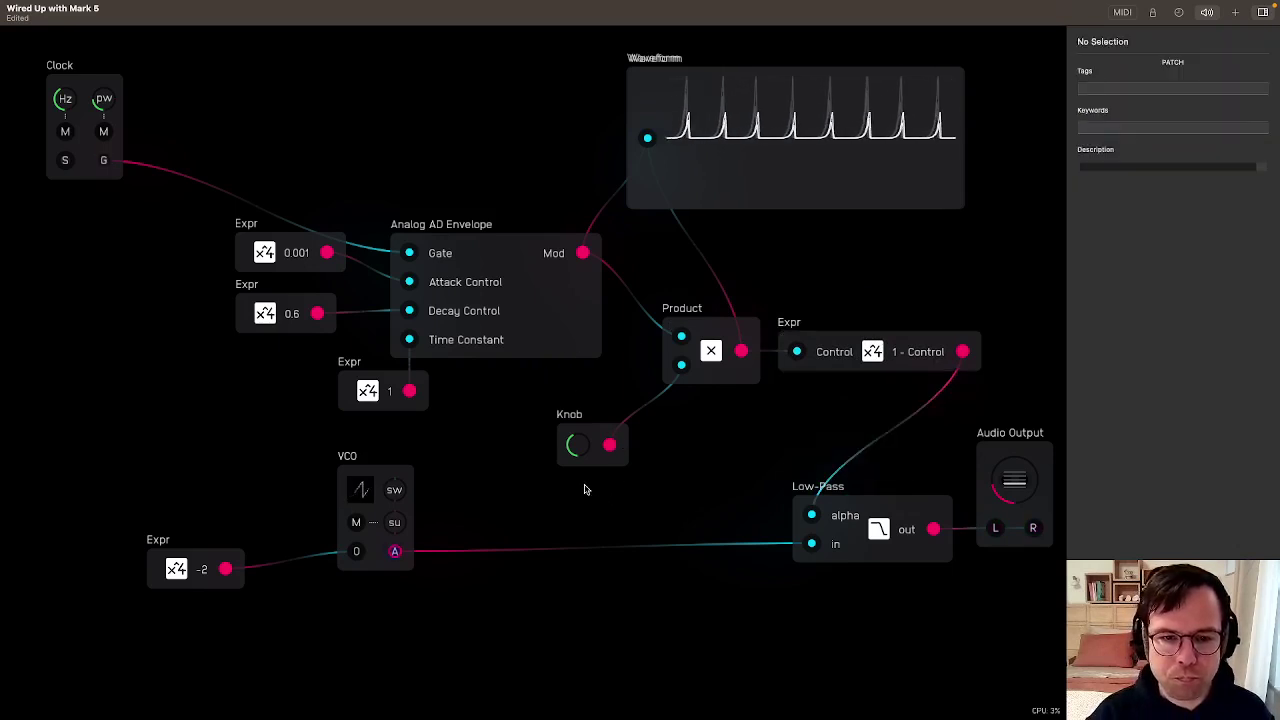
Add a Text node reading "Hz" and place it directly below the Knob
right_click(586, 485)
mouse_move(593, 496)
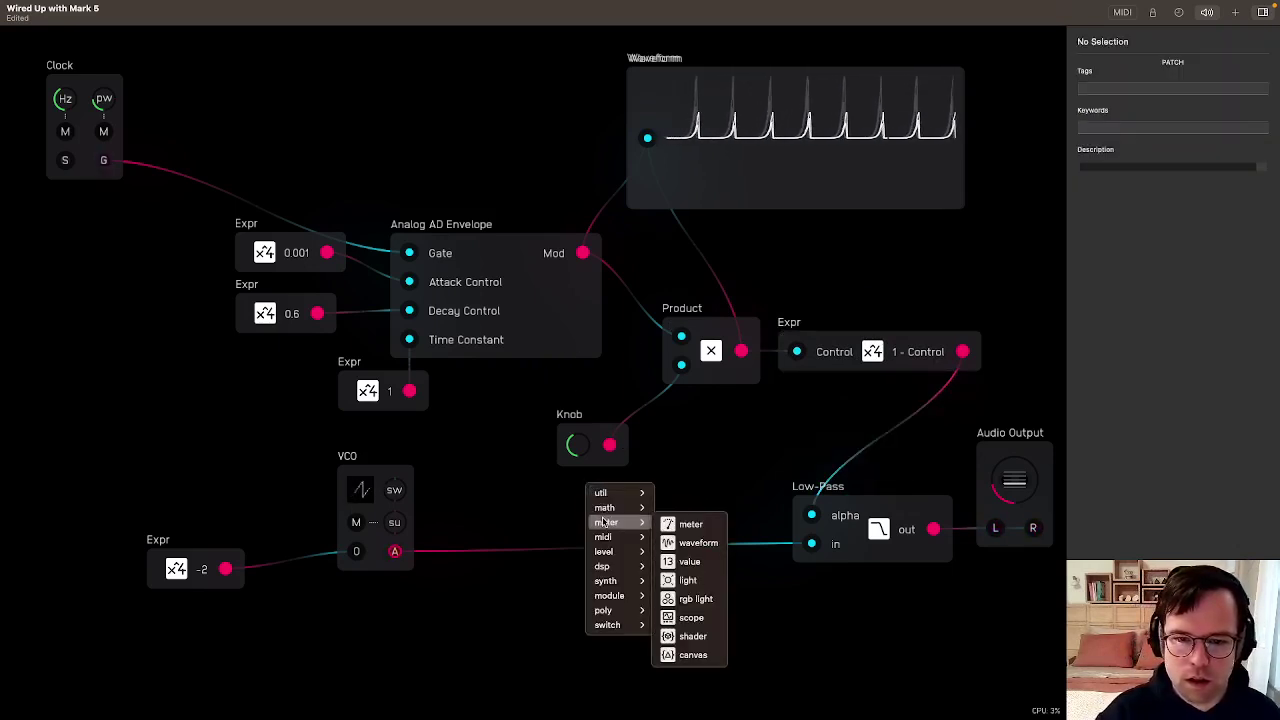
left_click(695, 533)
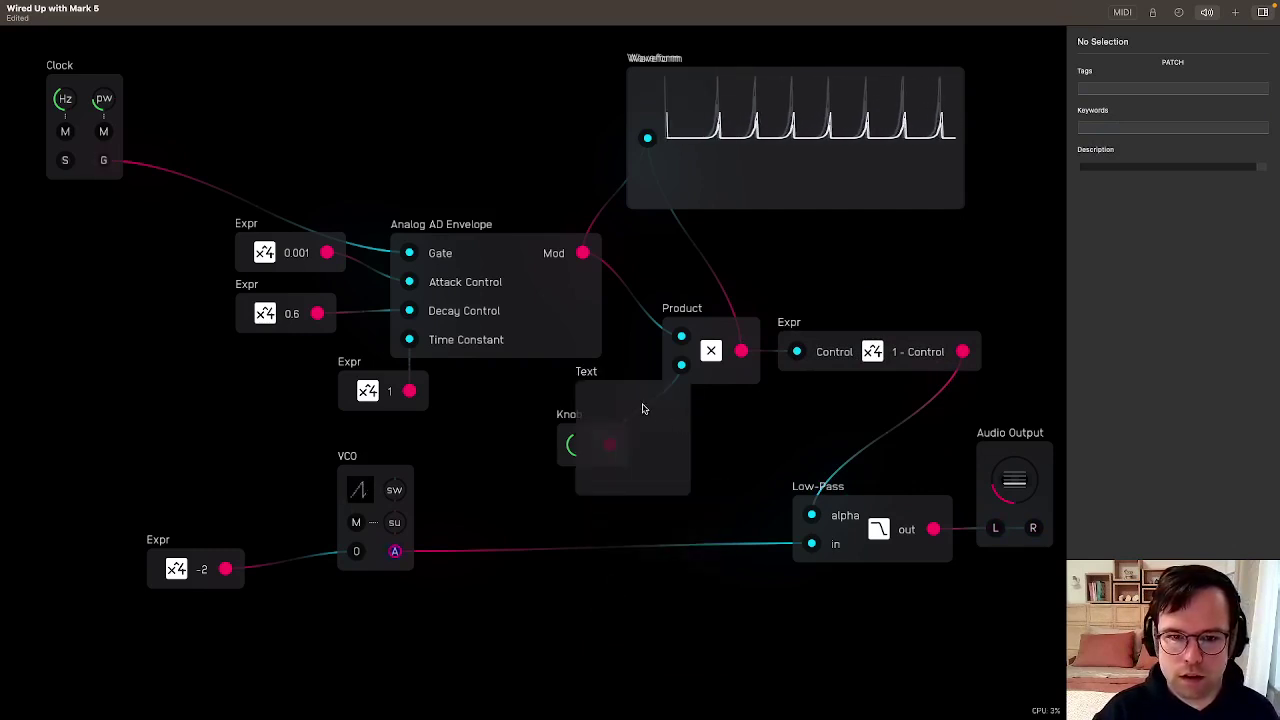
left_click(727, 464)
type("Hz")
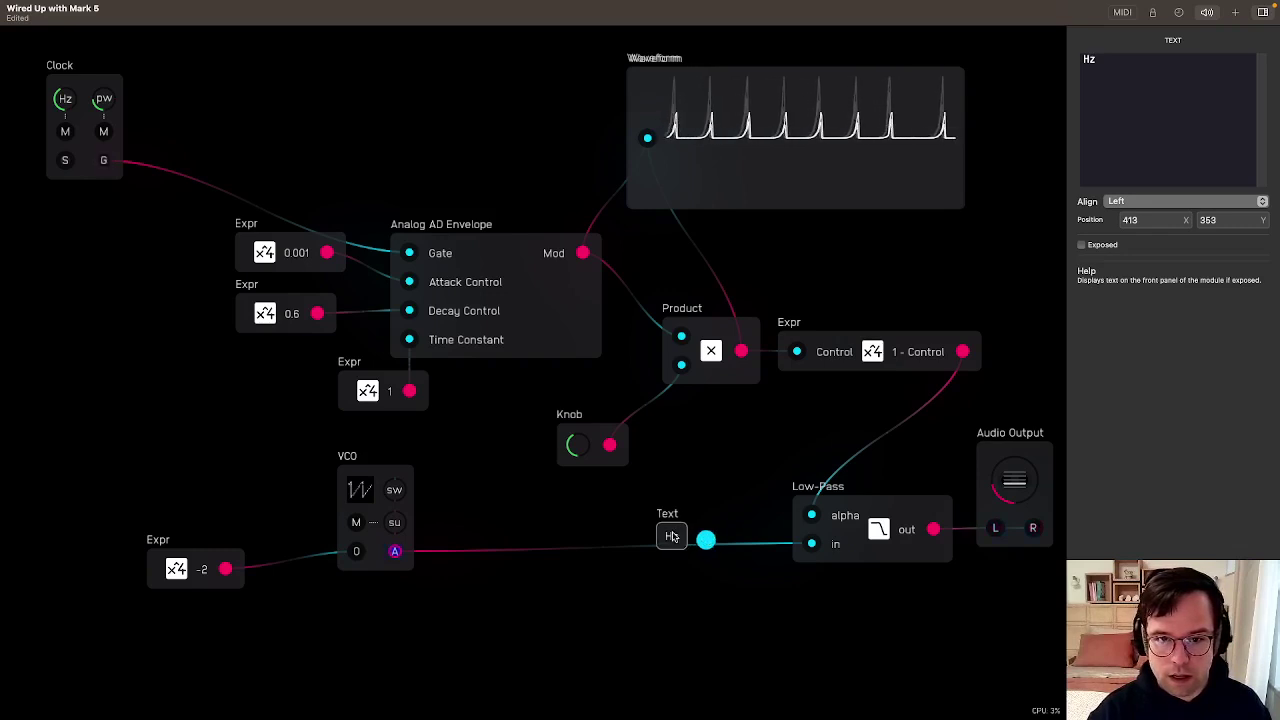
left_click_drag(682, 537, 590, 501)
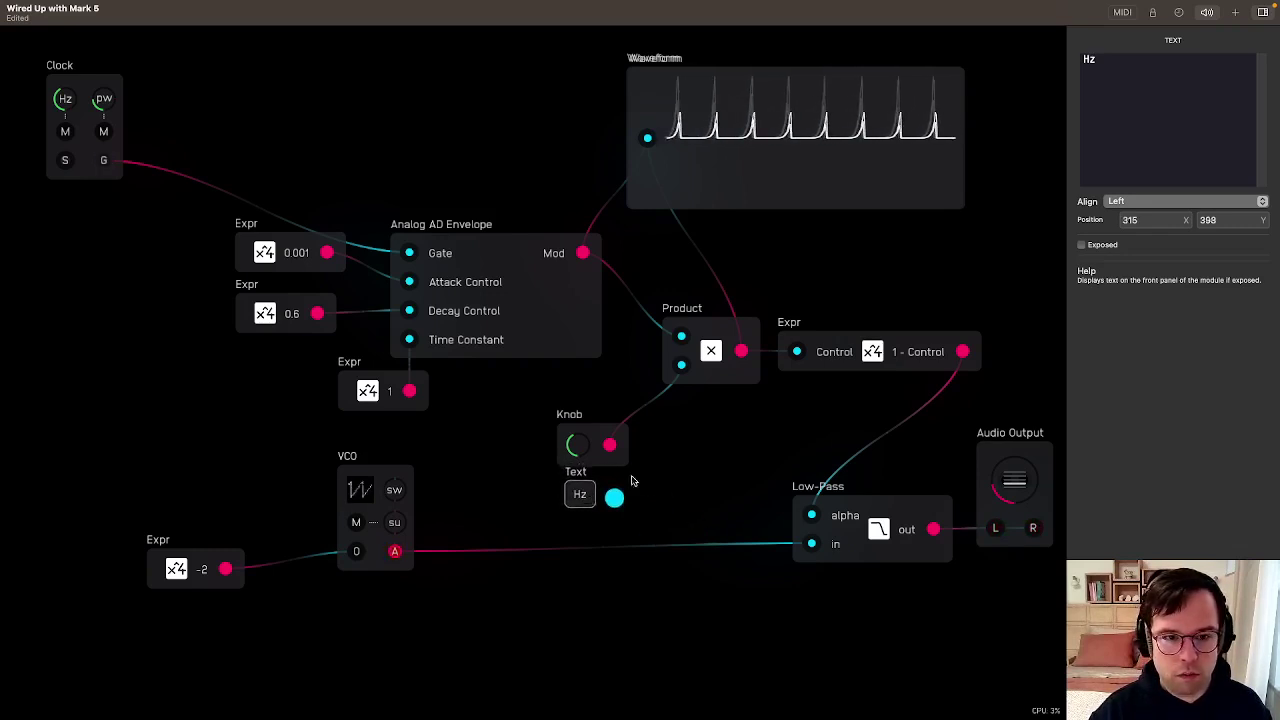
left_click(631, 481)
Search the modules for "ad" and "filter", and add the library's VCF Tile to the left of the Low-Pass node
left_click(1235, 12)
type("ad")
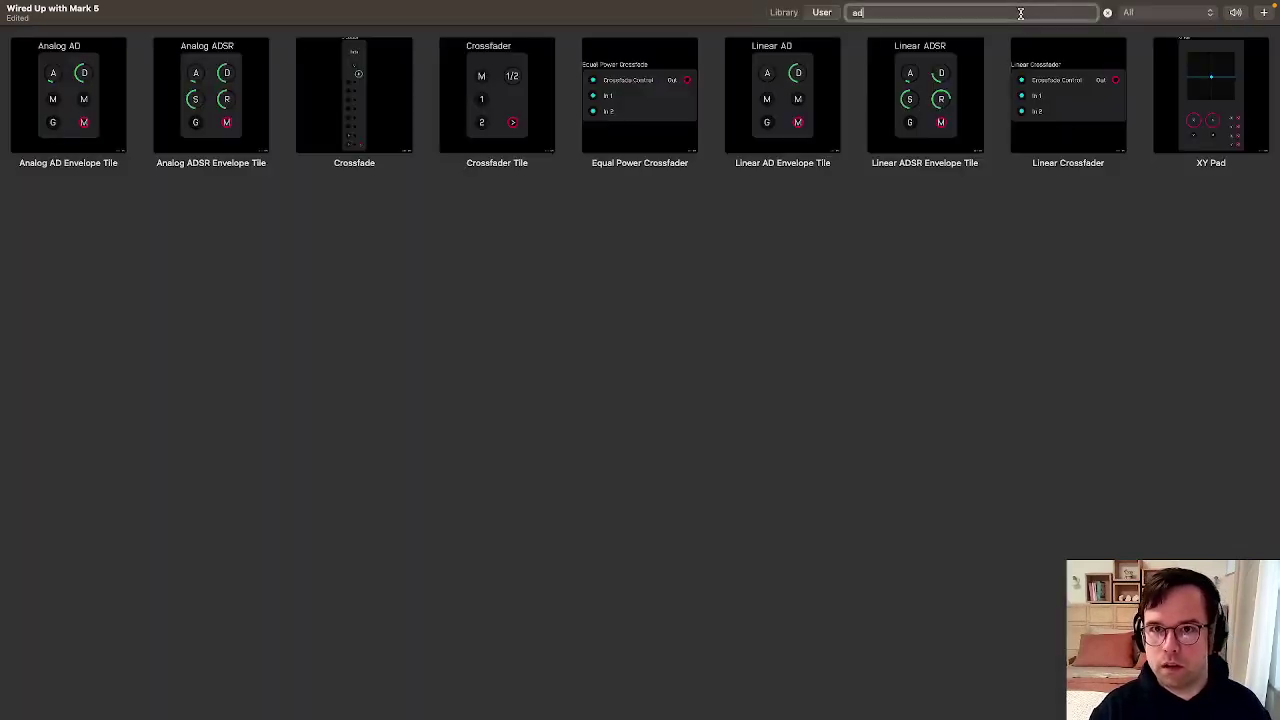
key("Return")
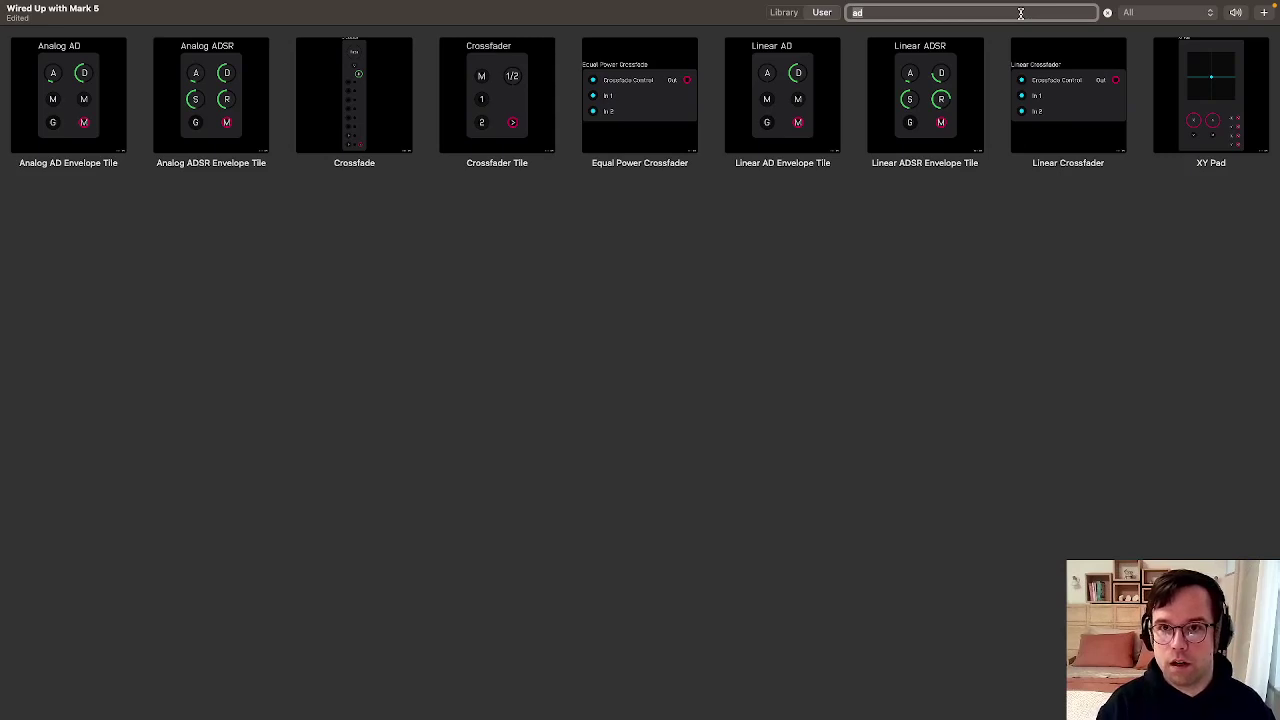
type("filter")
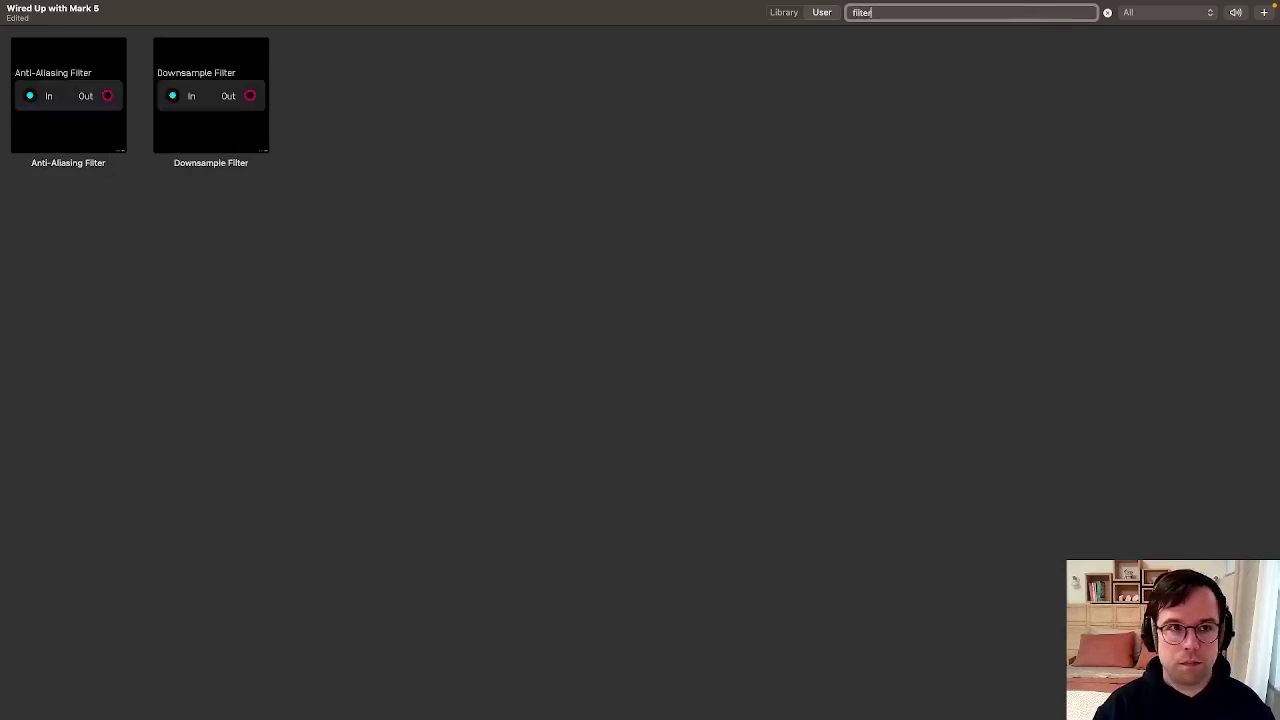
left_click(783, 12)
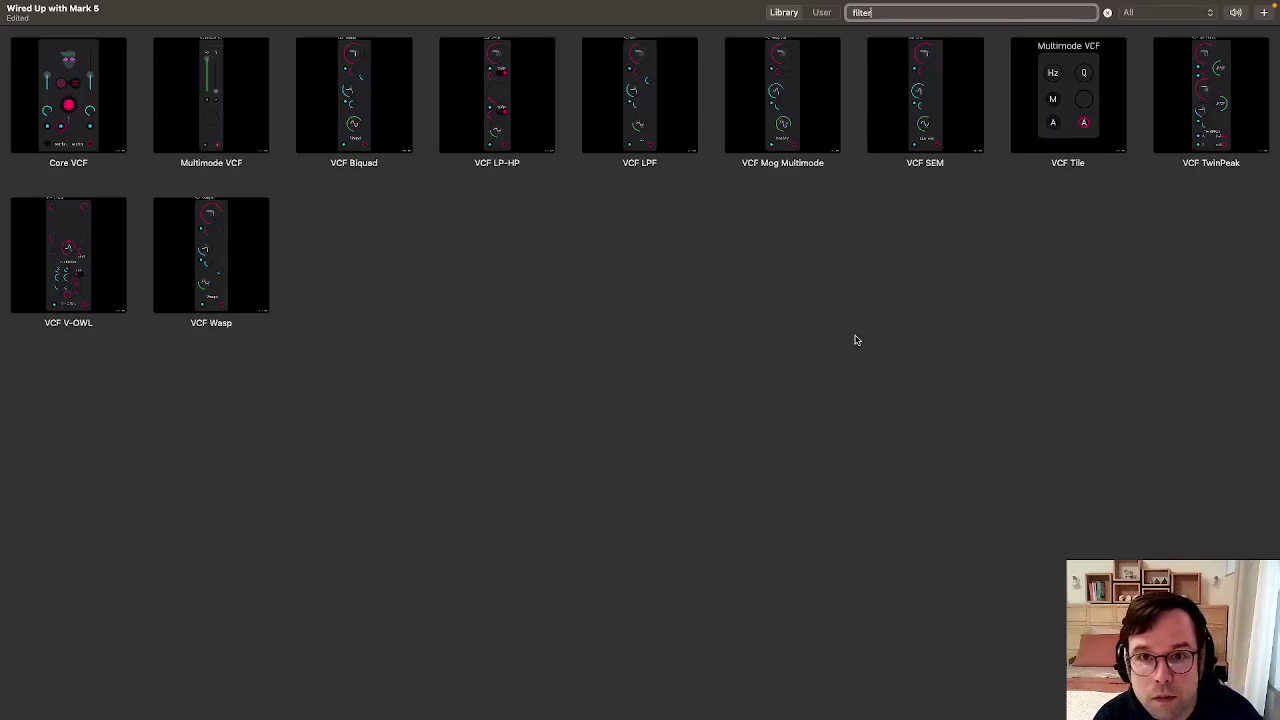
left_click_drag(1110, 93, 695, 500)
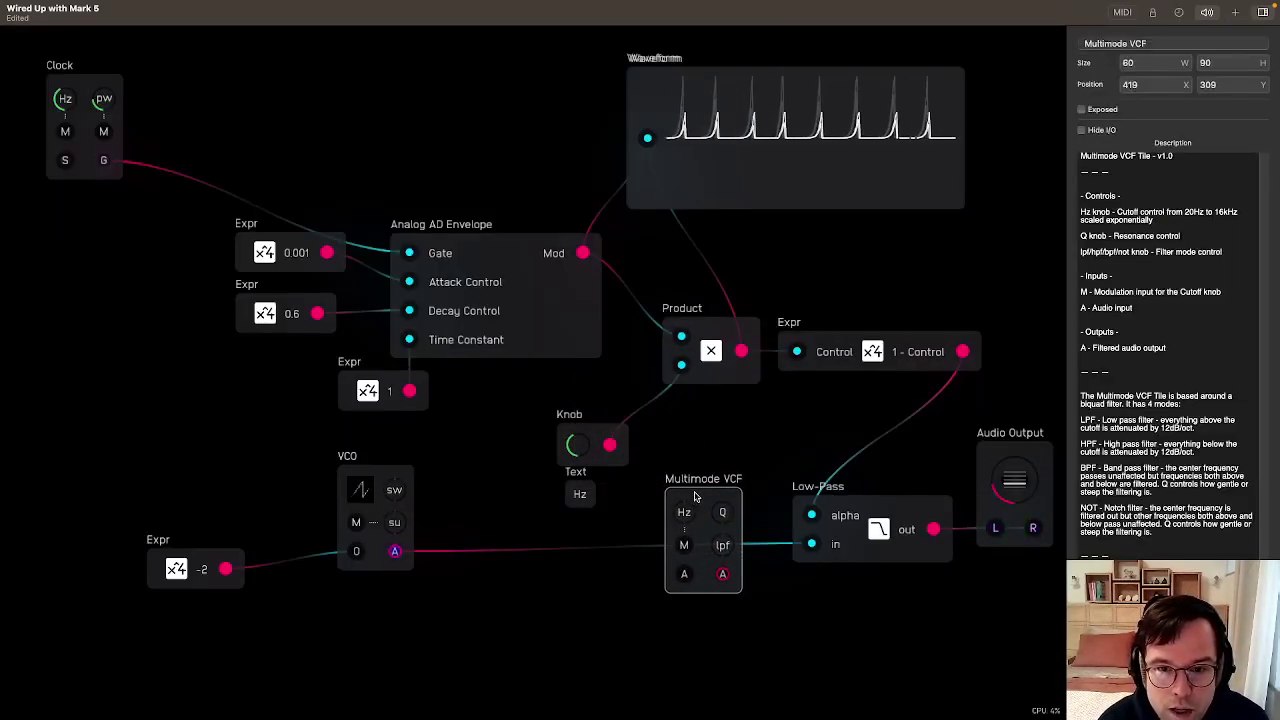
Look inside the Multimode VCF module at how its Hz text label is set up, and return to the root patch
double_click(695, 500)
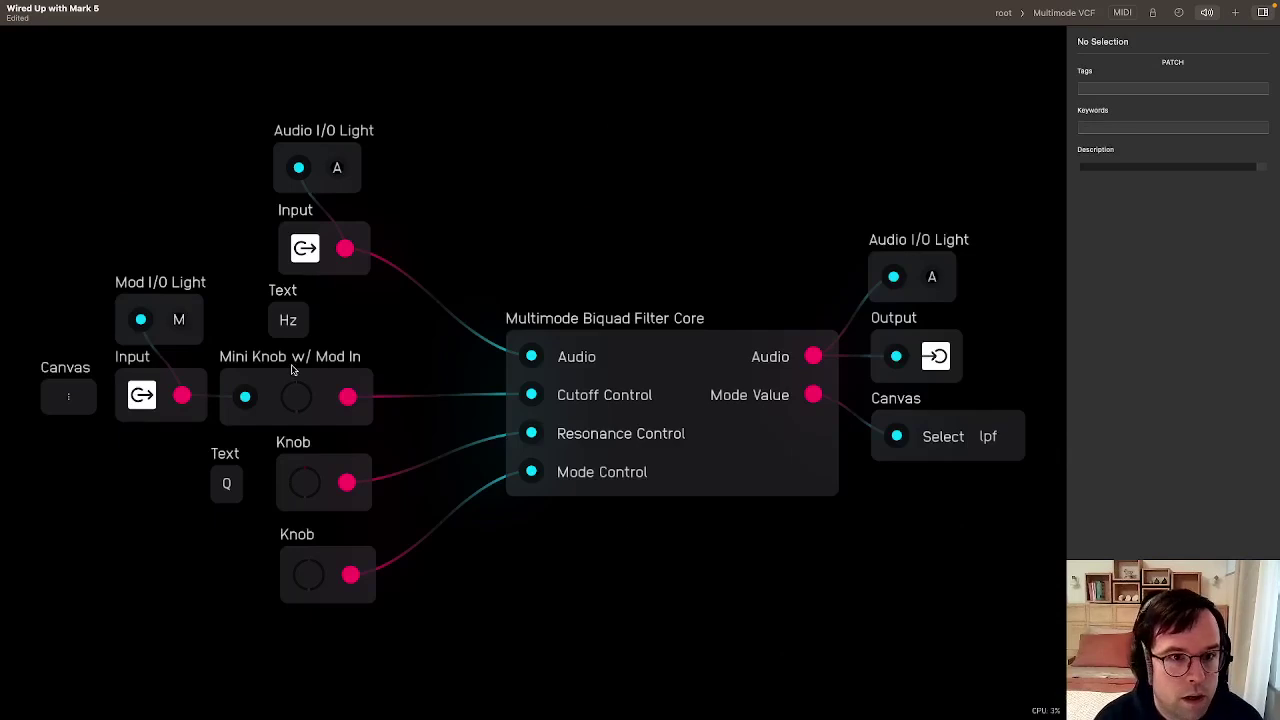
left_click_drag(309, 308, 298, 392)
left_click(299, 316)
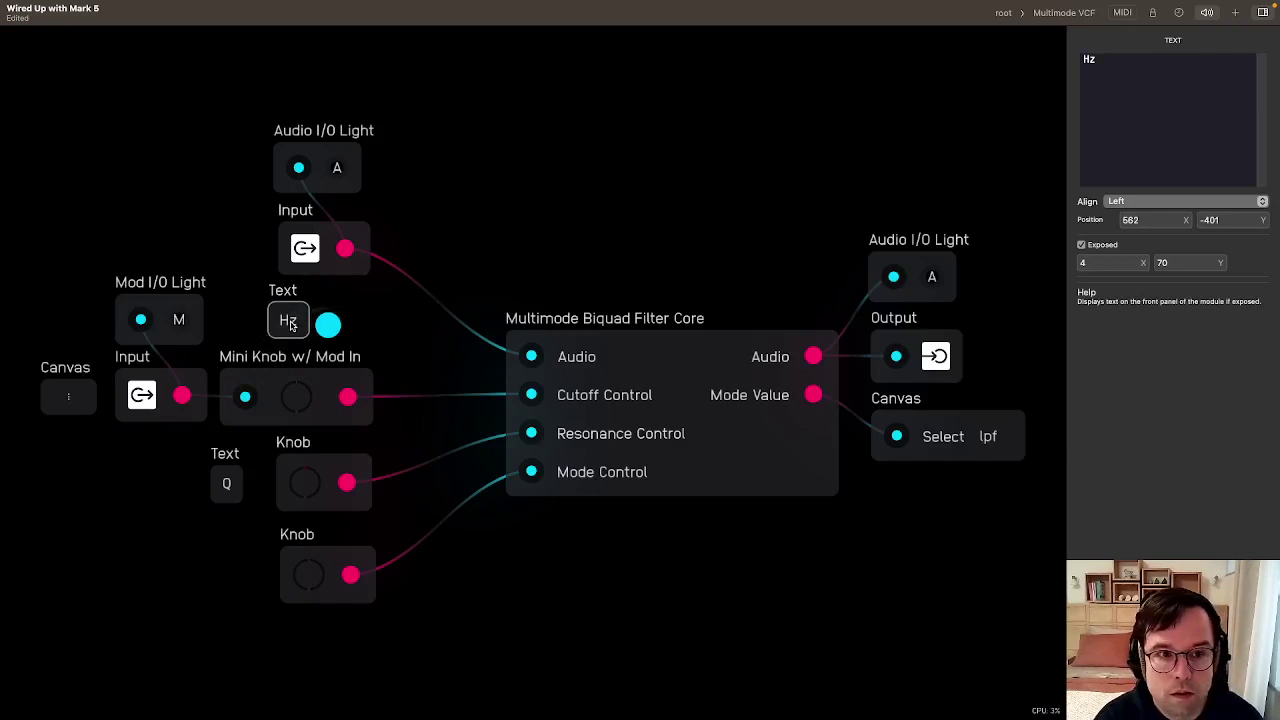
left_click(1004, 13)
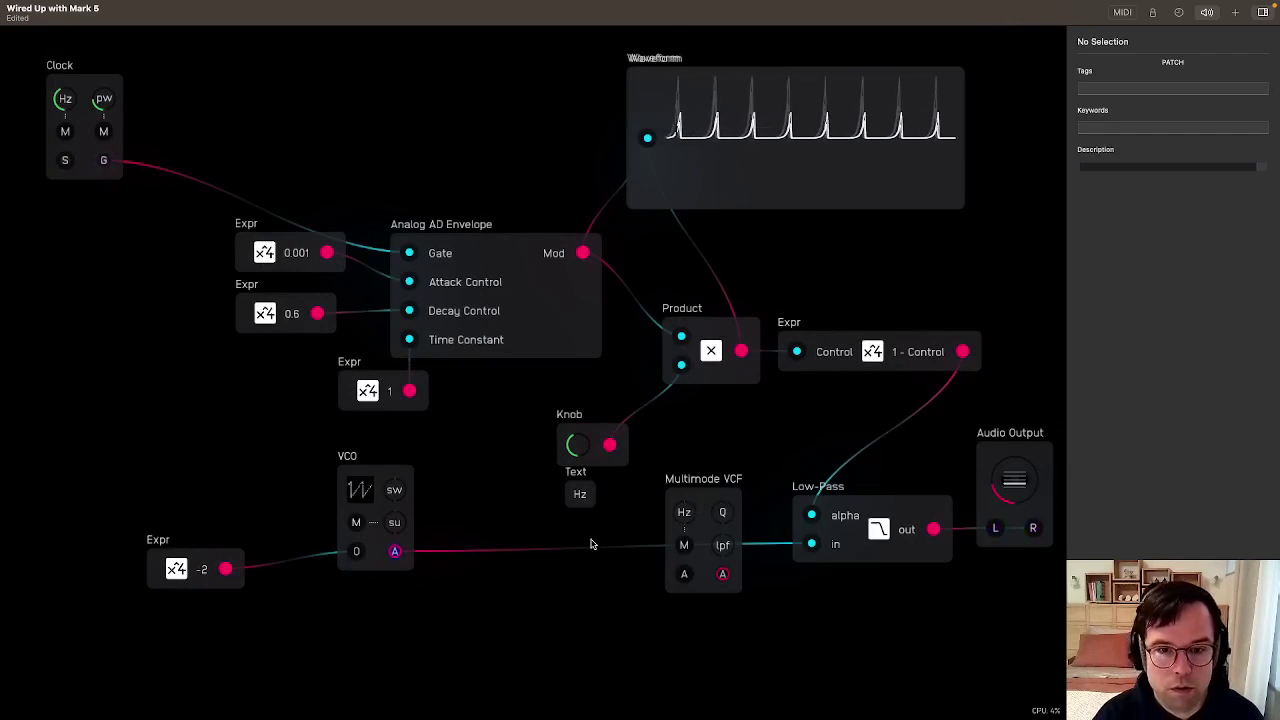
Delete the Multimode VCF module, leaving the VCO's audio output wired directly to the Low-Pass input
mouse_move(580, 494)
left_mouse_down()
mouse_move(645, 397)
mouse_move(639, 372)
mouse_move(628, 500)
mouse_move(606, 503)
mouse_move(894, 337)
mouse_move(784, 276)
left_mouse_up()
left_click(590, 496)
key("BackSpace")
left_click(716, 494)
key("BackSpace")
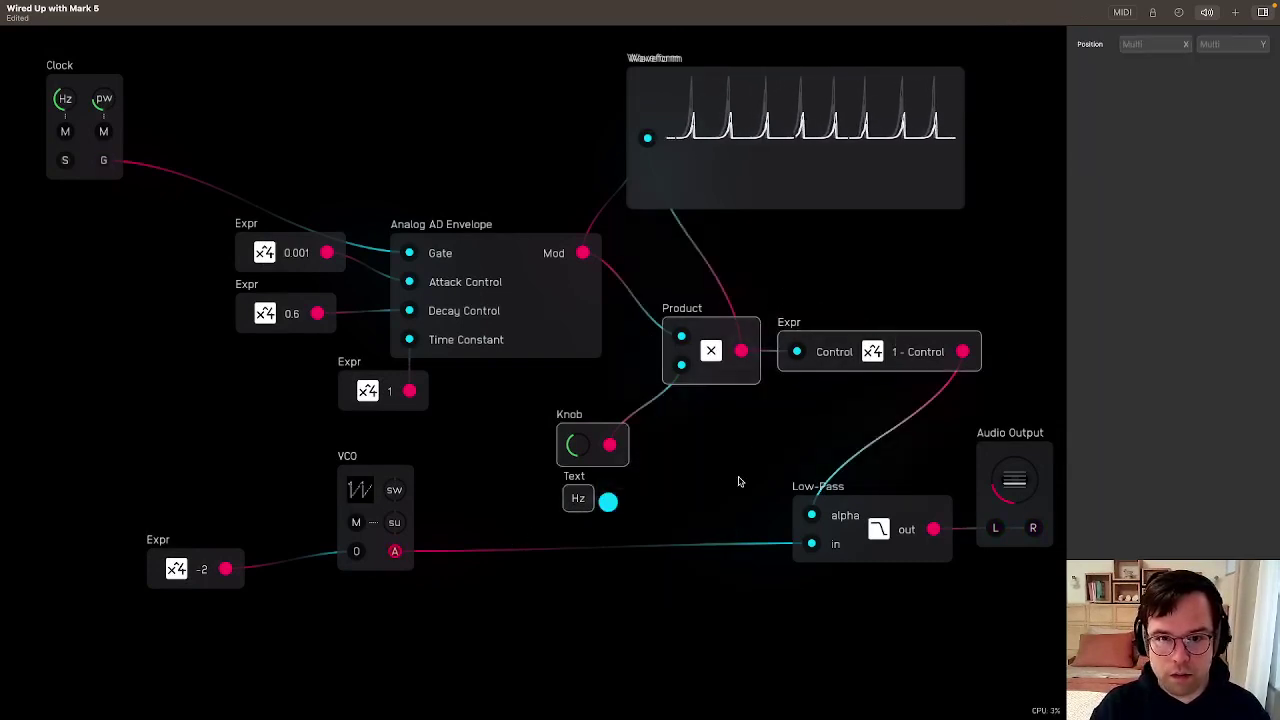
Group the envelope, its expressions, Waveform, Product, Knob, Hz text, Control expression and Low-Pass into one module, placed between VCO and Audio Output
left_click(737, 480)
mouse_move(836, 648)
left_mouse_down()
mouse_move(924, 368)
mouse_move(400, 80)
mouse_move(223, 100)
mouse_move(257, 300)
mouse_move(352, 363)
left_mouse_up()
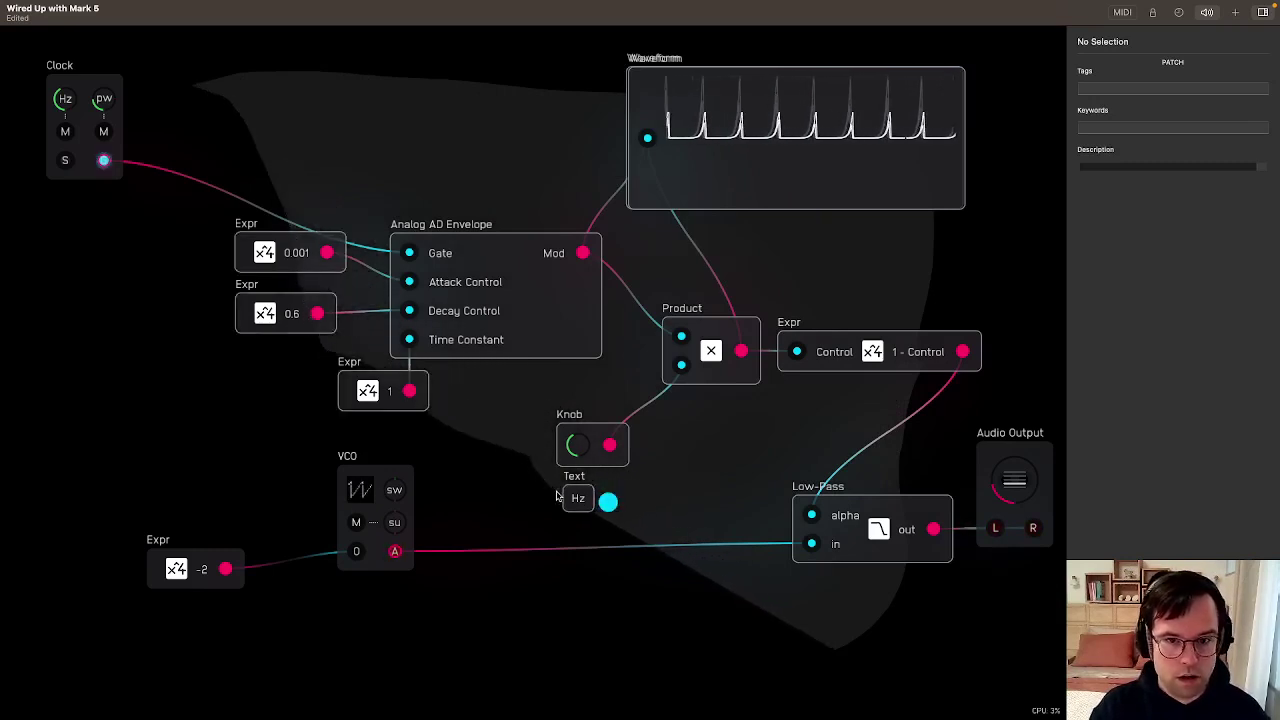
left_click_drag(556, 496, 574, 518)
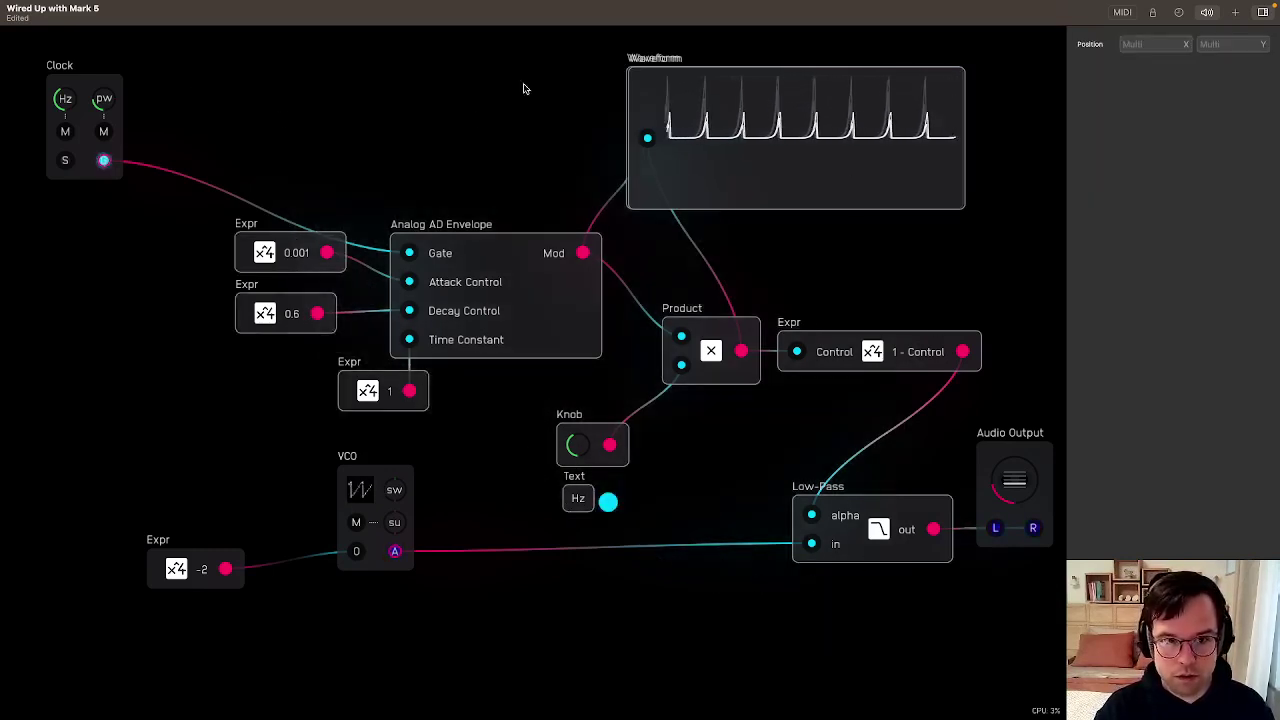
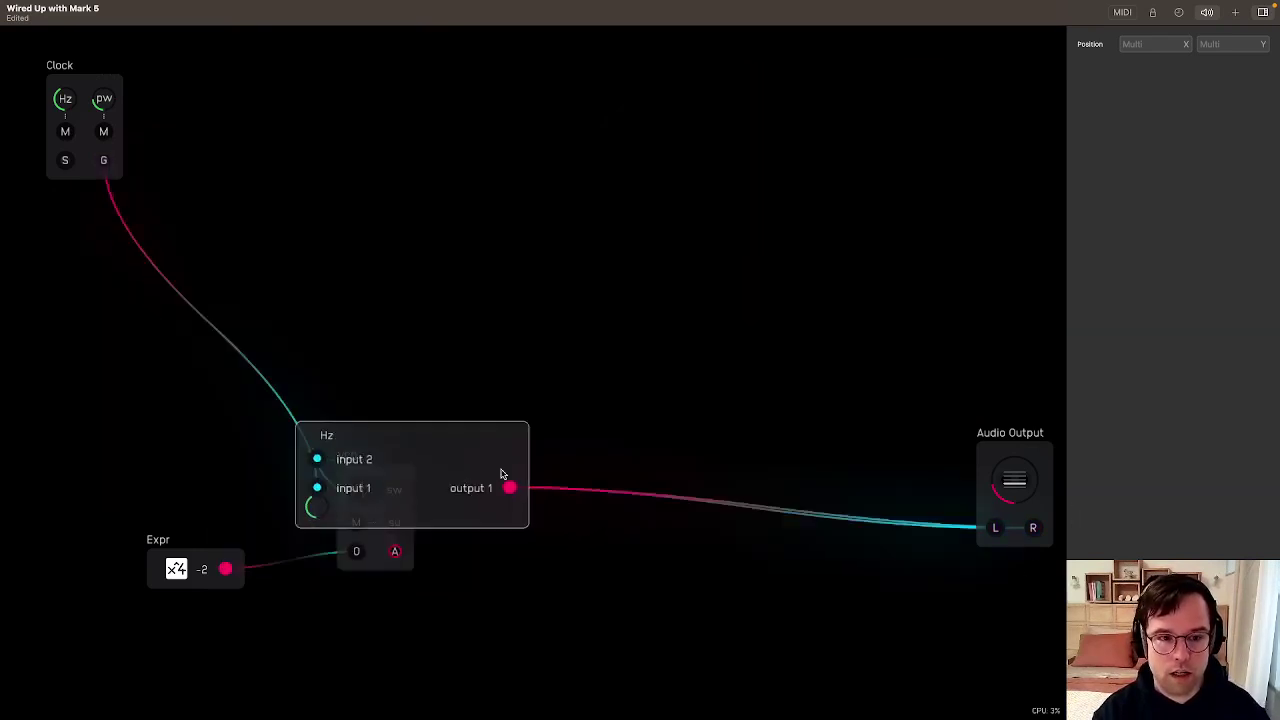
left_click_drag(501, 470, 752, 352)
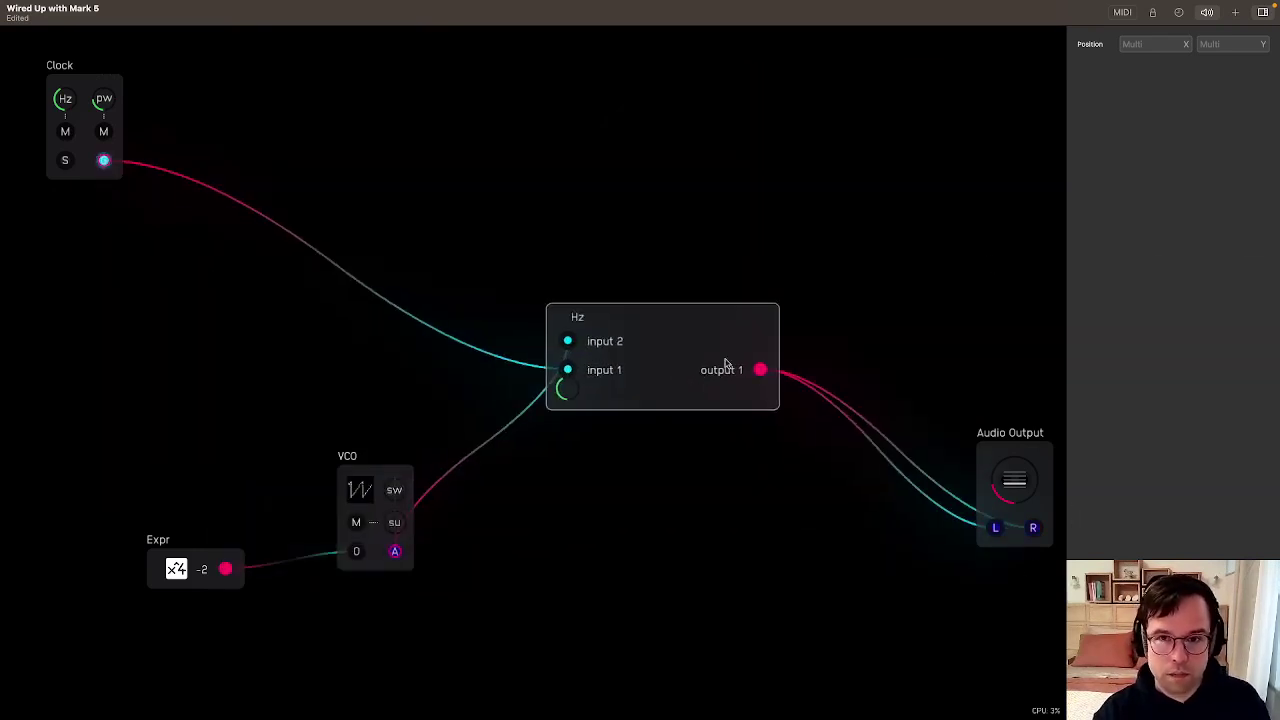
Unlock the module panels for editing and move input 1, input 2 and output 1 down on the new module's face
left_click(725, 359)
left_click(1153, 32)
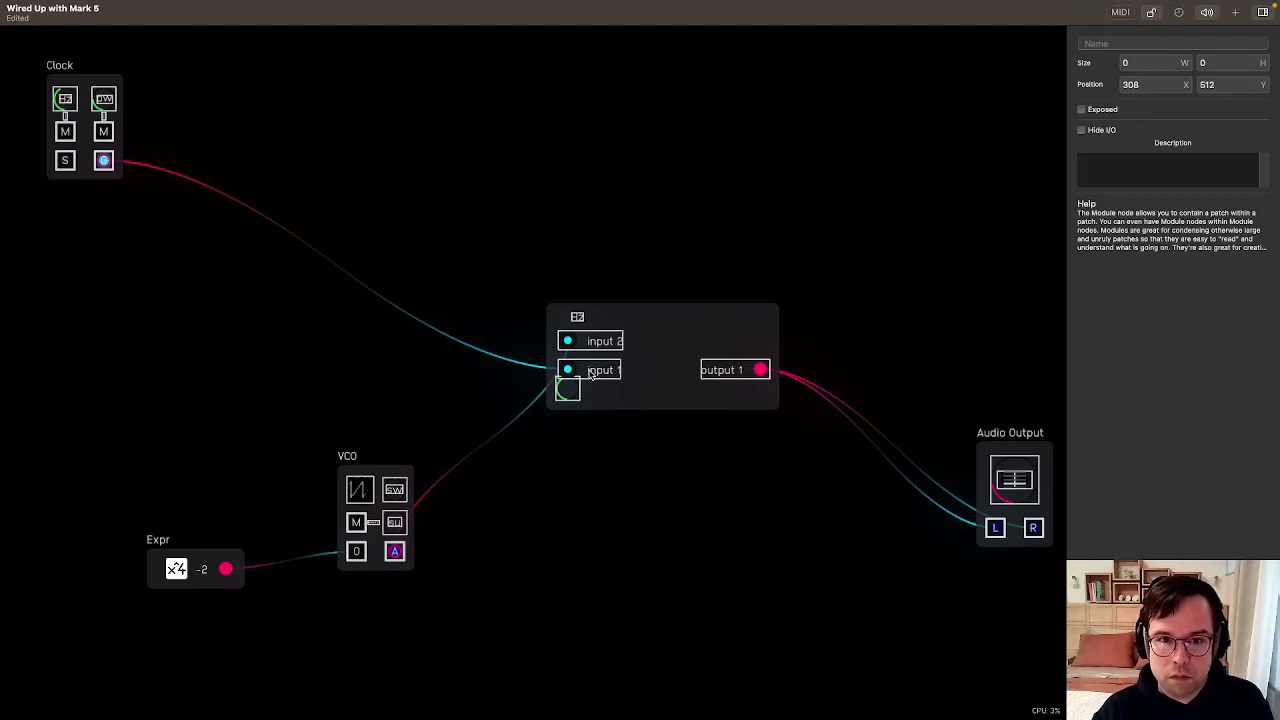
left_click_drag(597, 372, 596, 496)
left_click_drag(600, 342, 600, 450)
left_click_drag(739, 372, 681, 493)
Center the Hz label over the knob near the module's upper edge and preview the panel locked
left_click_drag(577, 317, 598, 397)
left_click(589, 311)
left_click(579, 330, "shift")
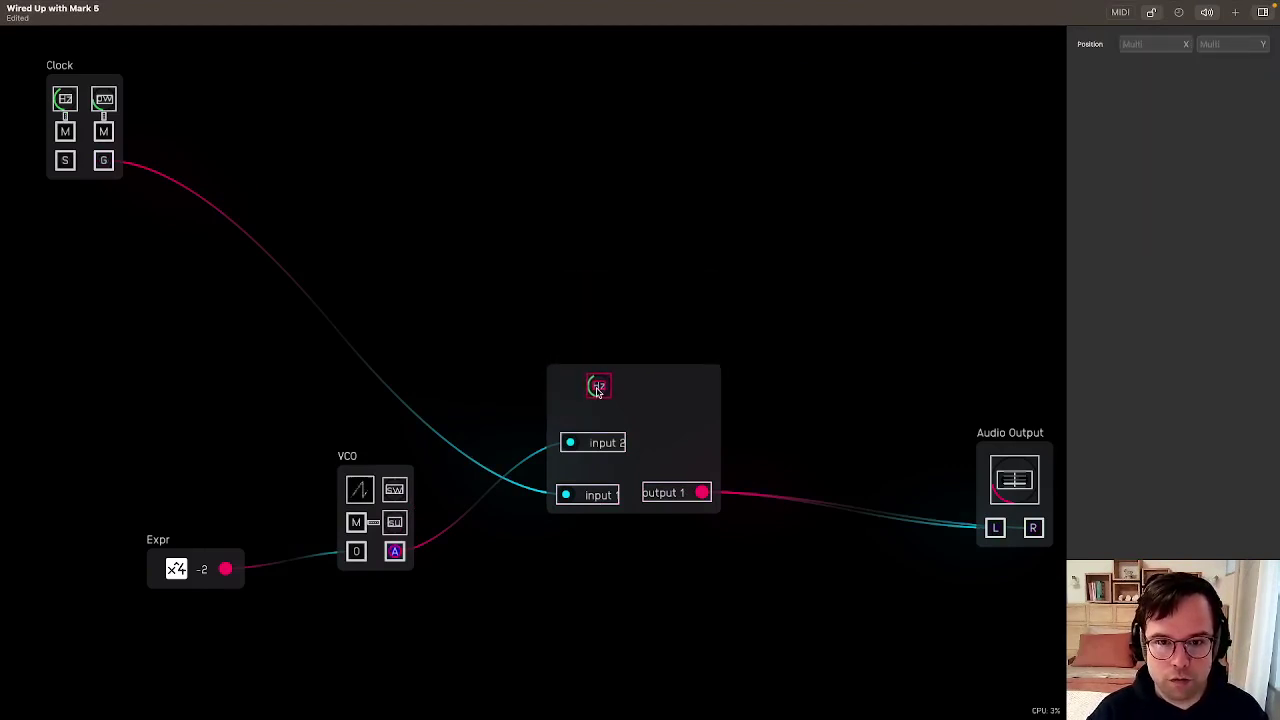
left_click(673, 392)
scroll(606, 398, "up", 5)
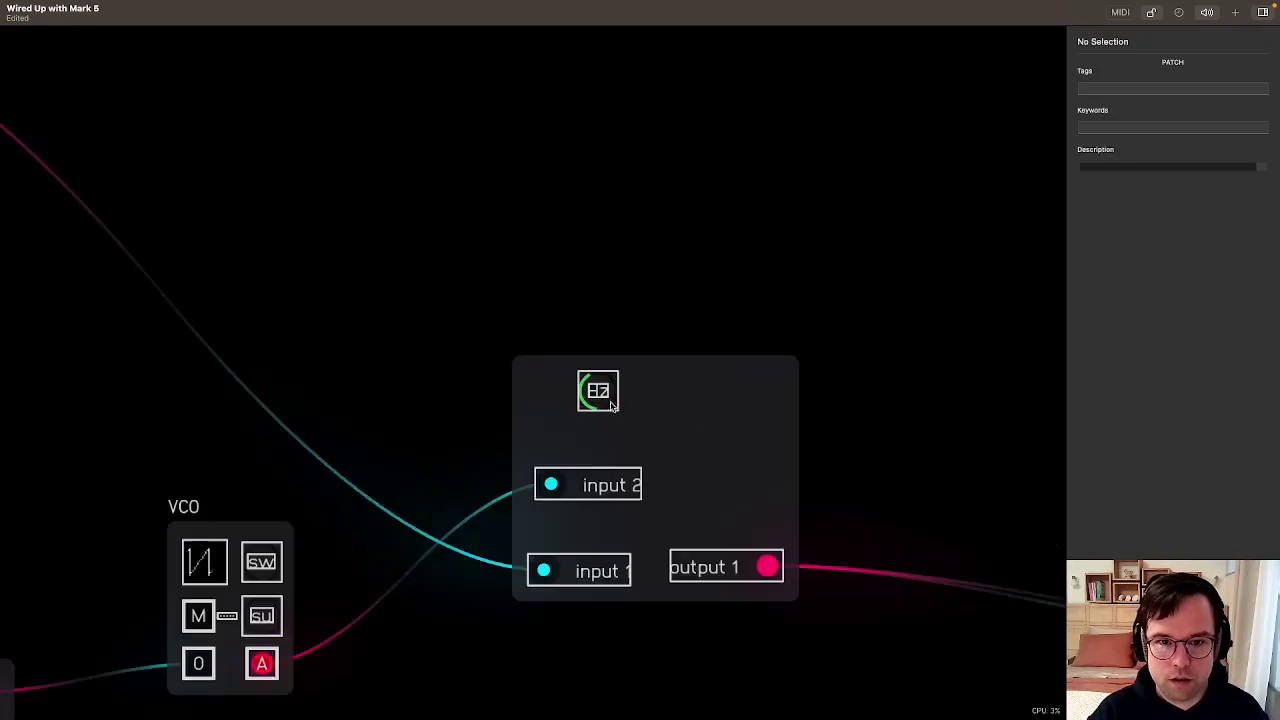
left_click(1152, 12)
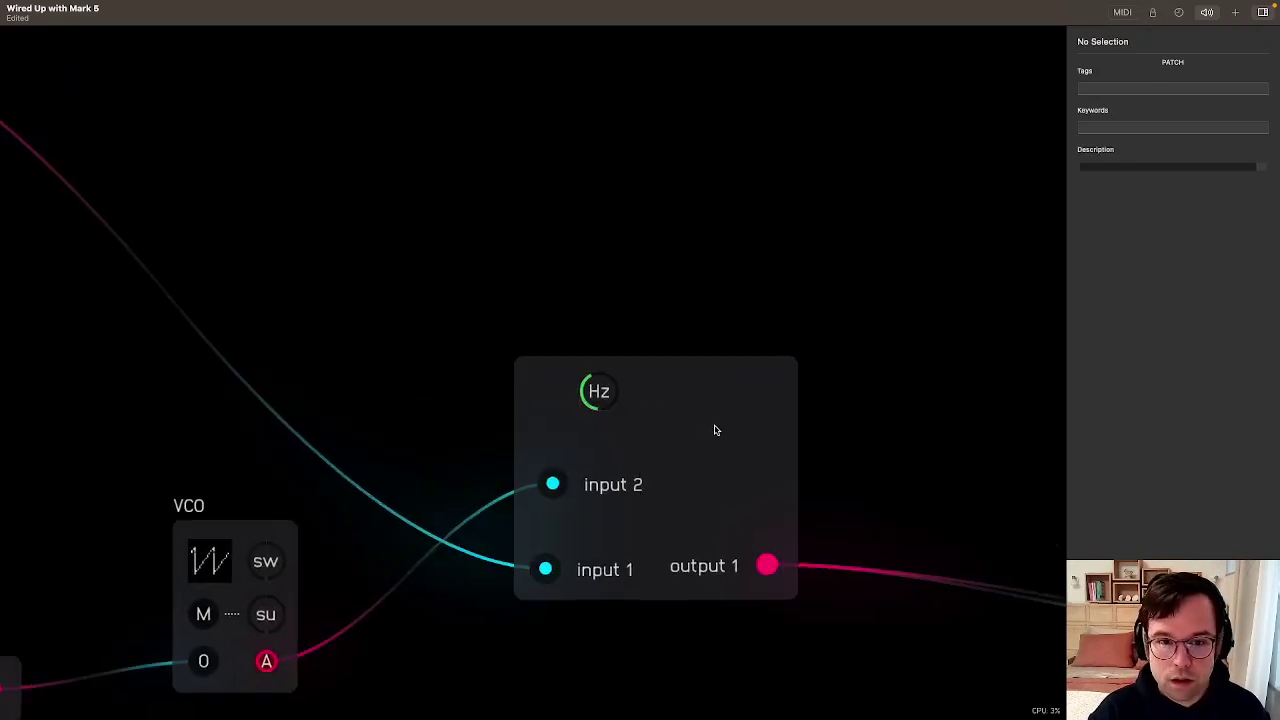
scroll(714, 430, "down", 1)
Stack input 1 directly above input 2 near the module's lower edge, with output 1 level with input 2, and lock the panels
left_click(1151, 12)
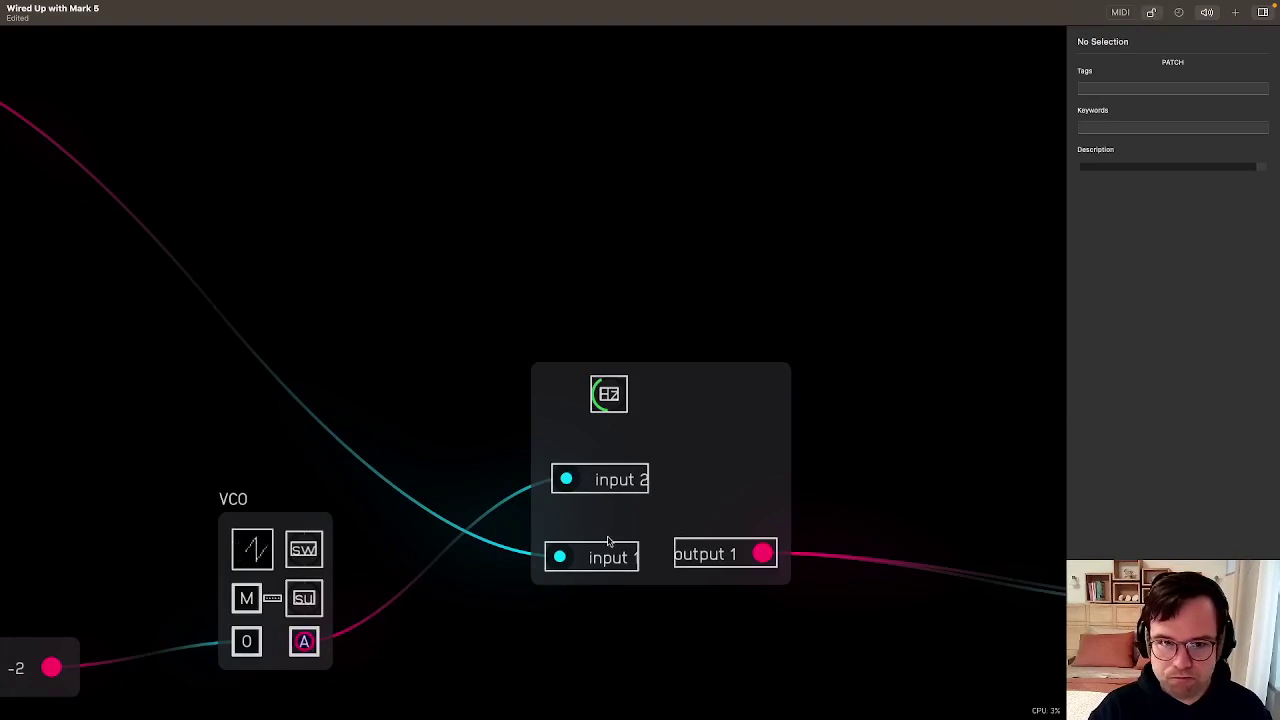
mouse_move(604, 555)
left_mouse_down()
mouse_move(569, 443)
mouse_move(588, 442)
mouse_move(596, 544)
left_mouse_up()
scroll(711, 463, "down", 1)
left_click(597, 476, "shift")
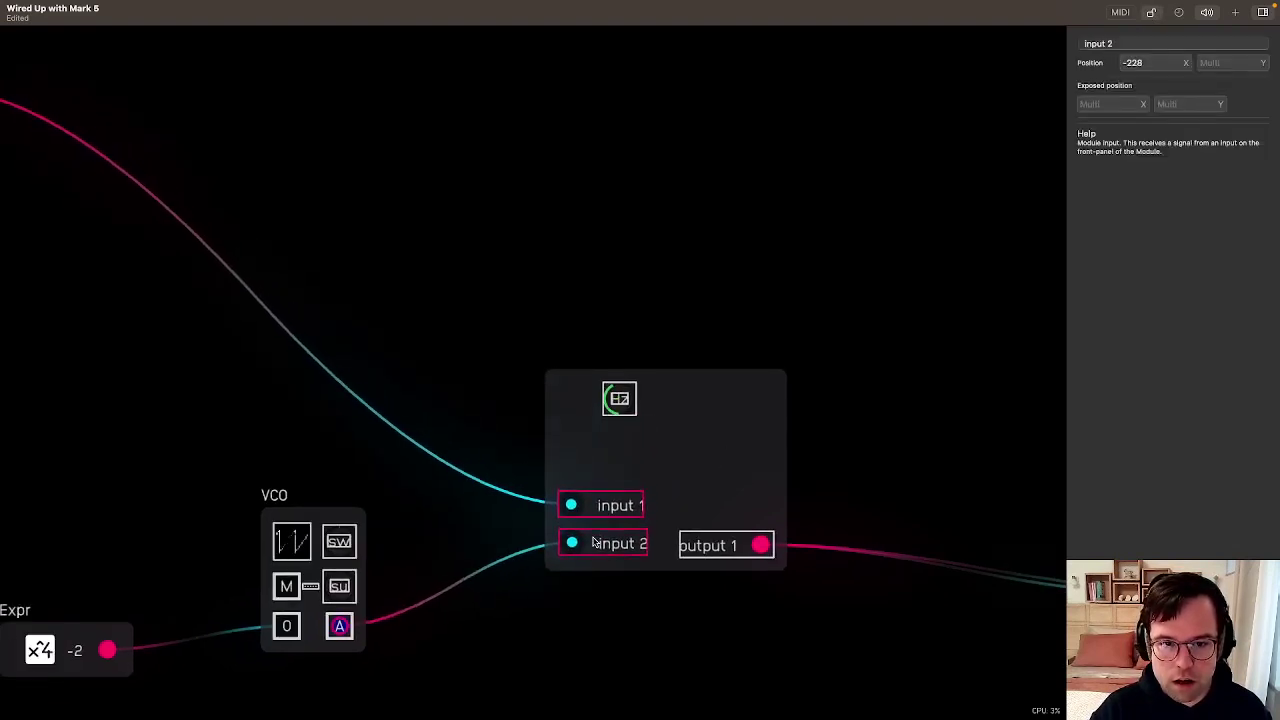
left_click(712, 548)
scroll(717, 433, "down", 2)
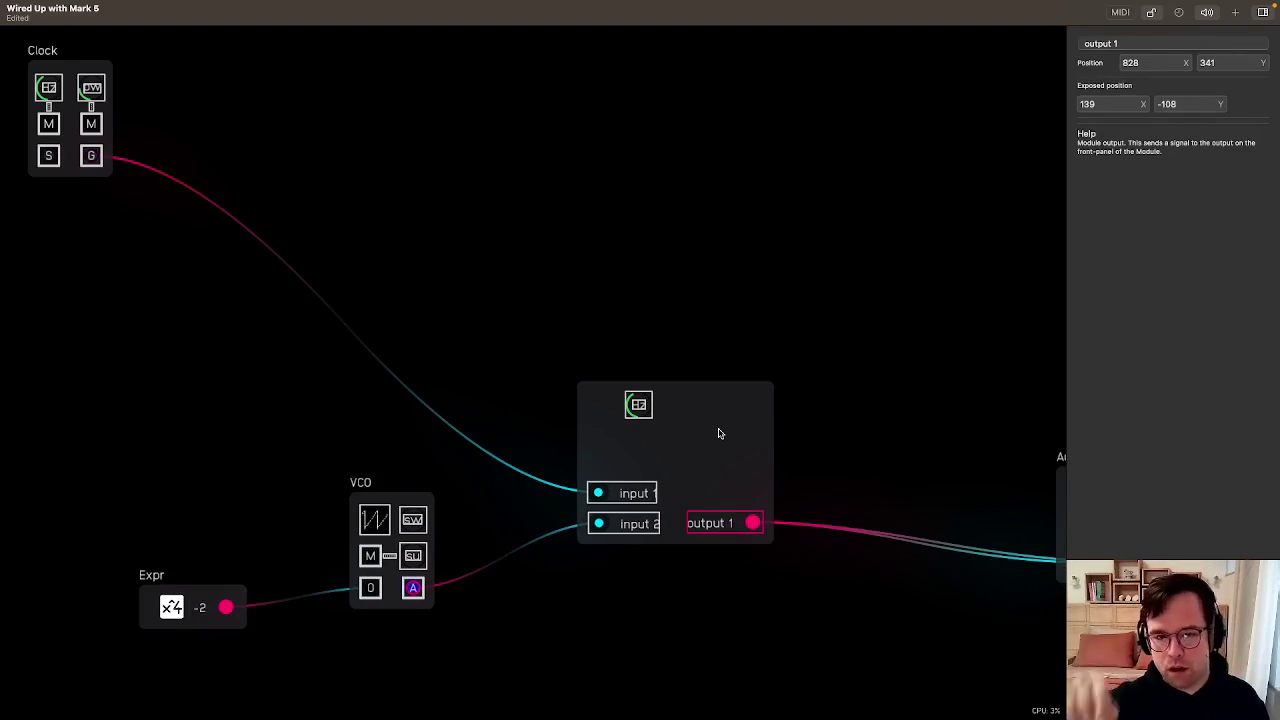
scroll(620, 374, "down", 3)
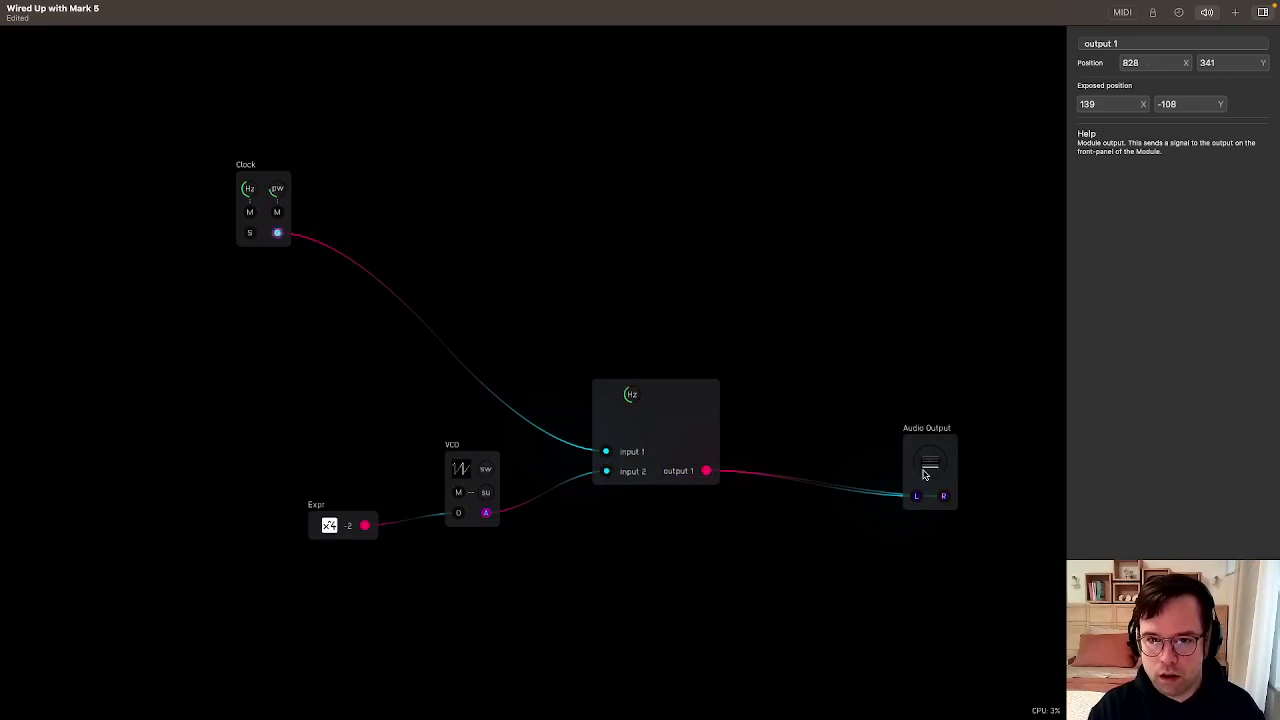
Move the Audio Output closer to the module and shift the module nearer to the VCO
left_click(893, 434)
scroll(700, 400, "up", 3)
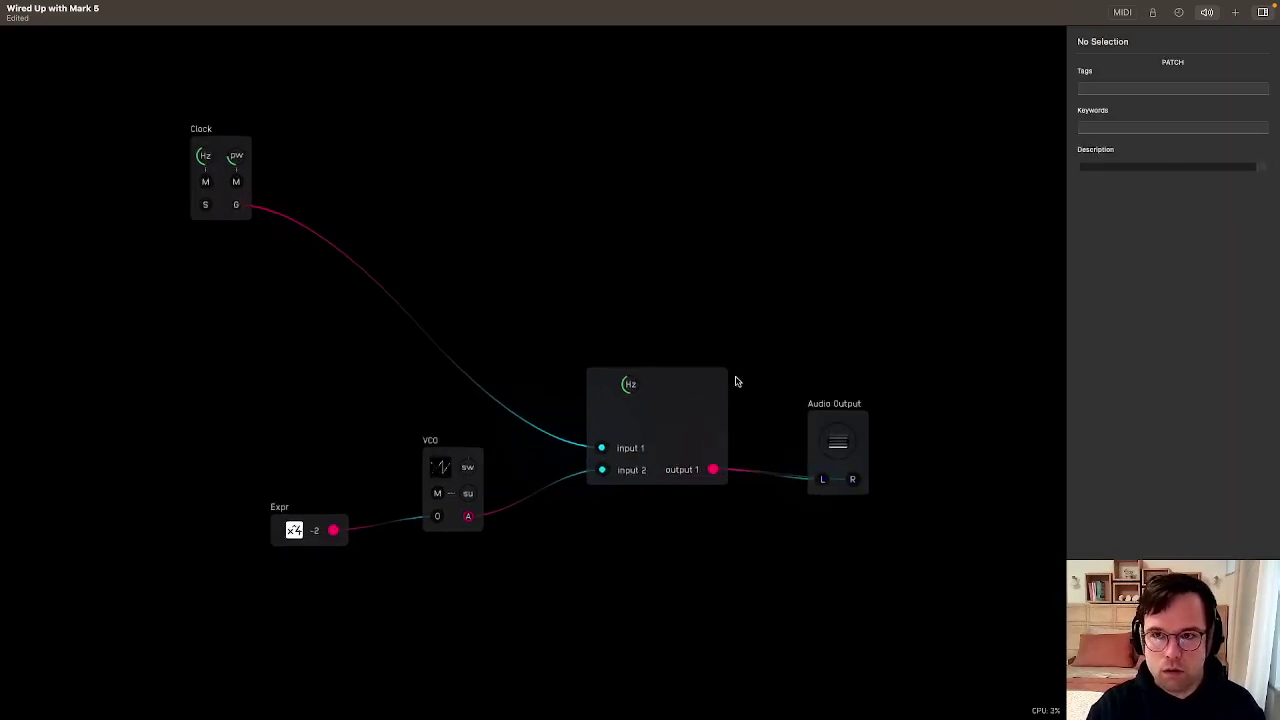
scroll(631, 417, "up", 3)
left_click(754, 332)
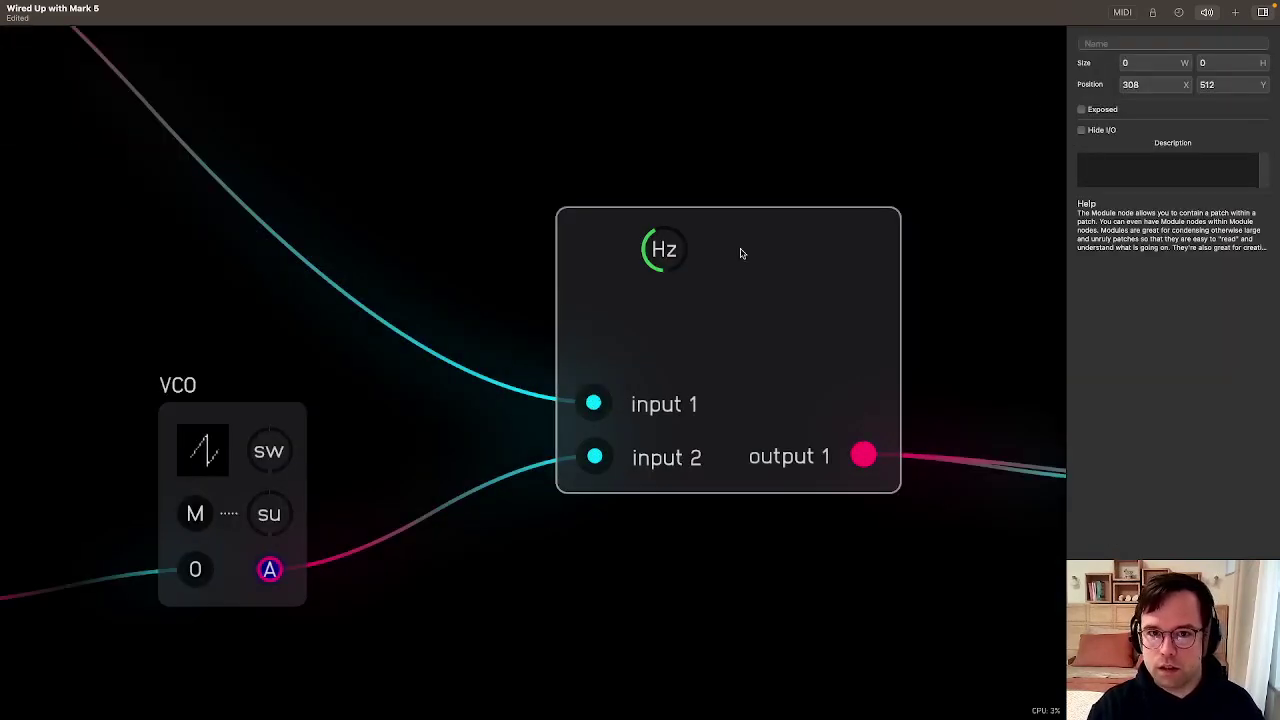
left_click_drag(743, 251, 579, 377)
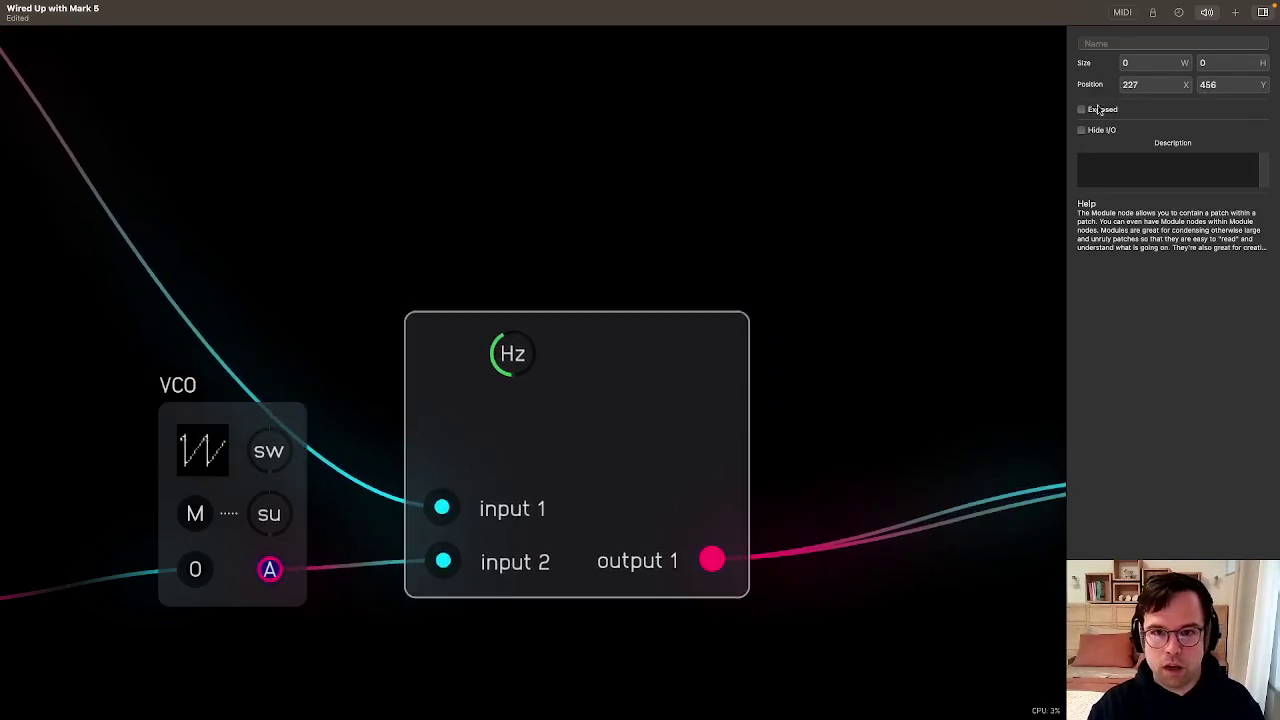
Name the module LPG
left_click(1118, 40)
type("LPG")
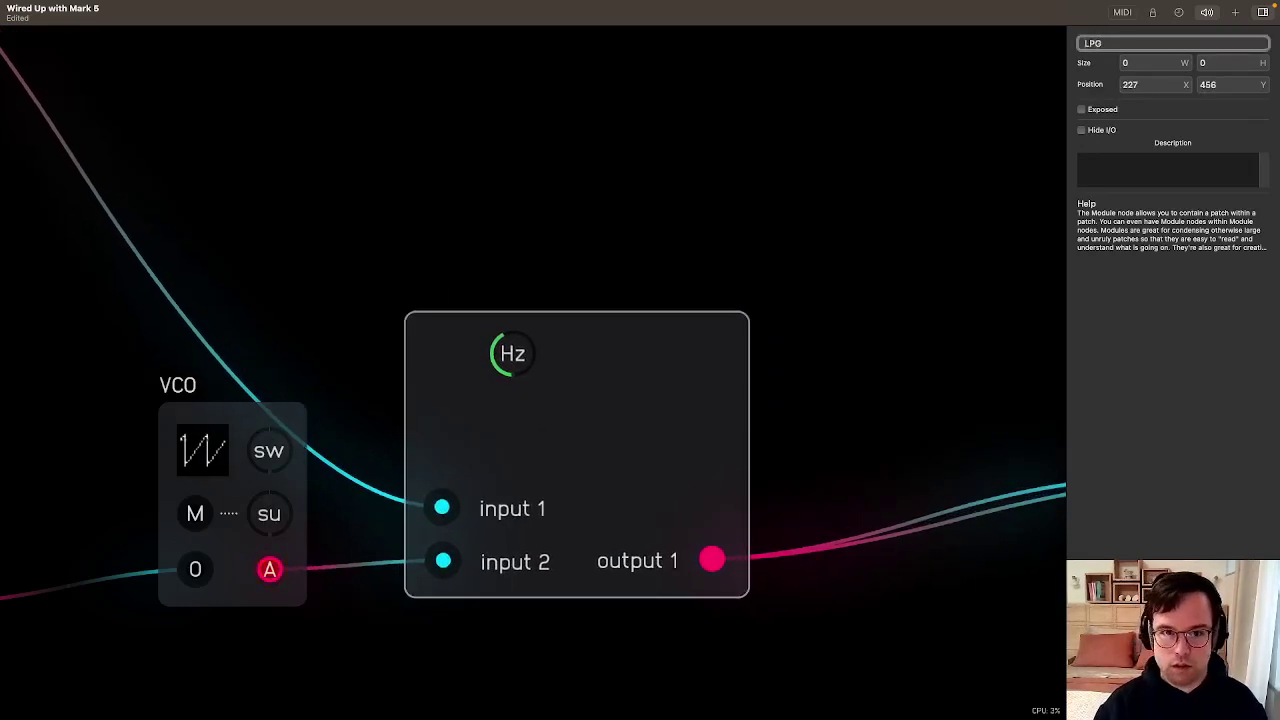
key("Return")
left_click(684, 346)
left_click(648, 464)
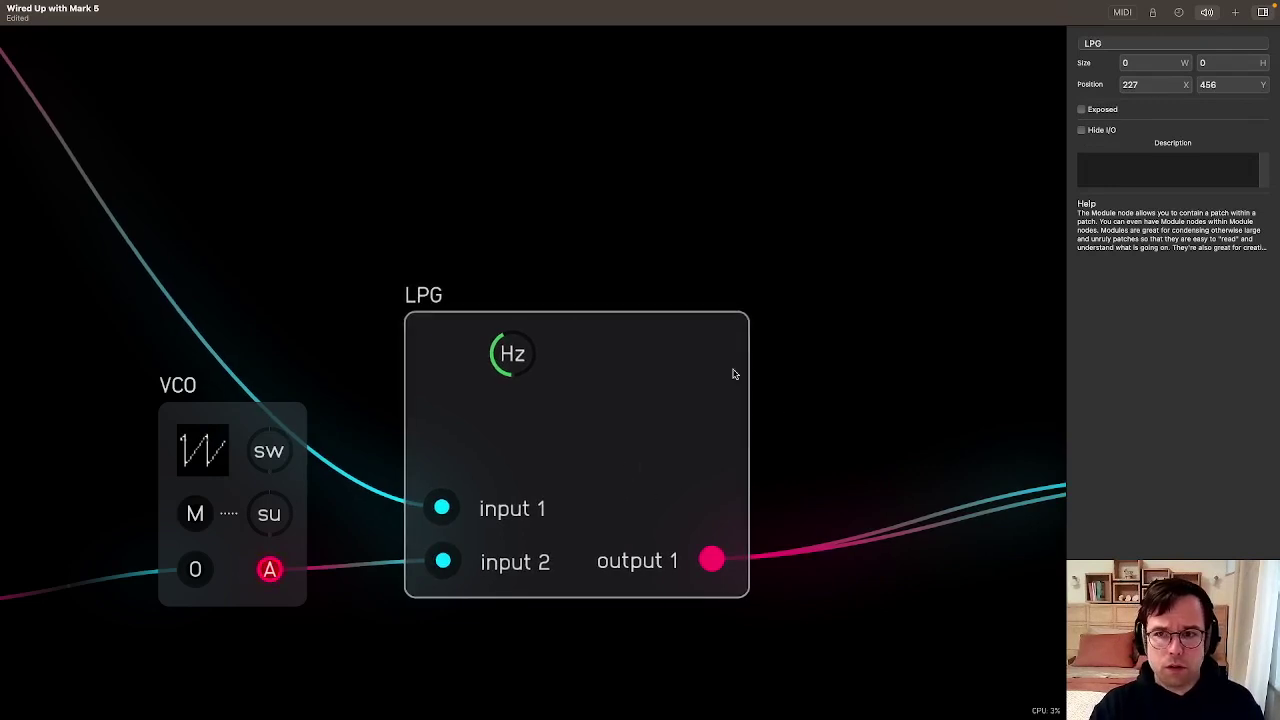
Unlock the panels and clear the name of the LPG module's input 1
left_click(1153, 20)
left_click(503, 507)
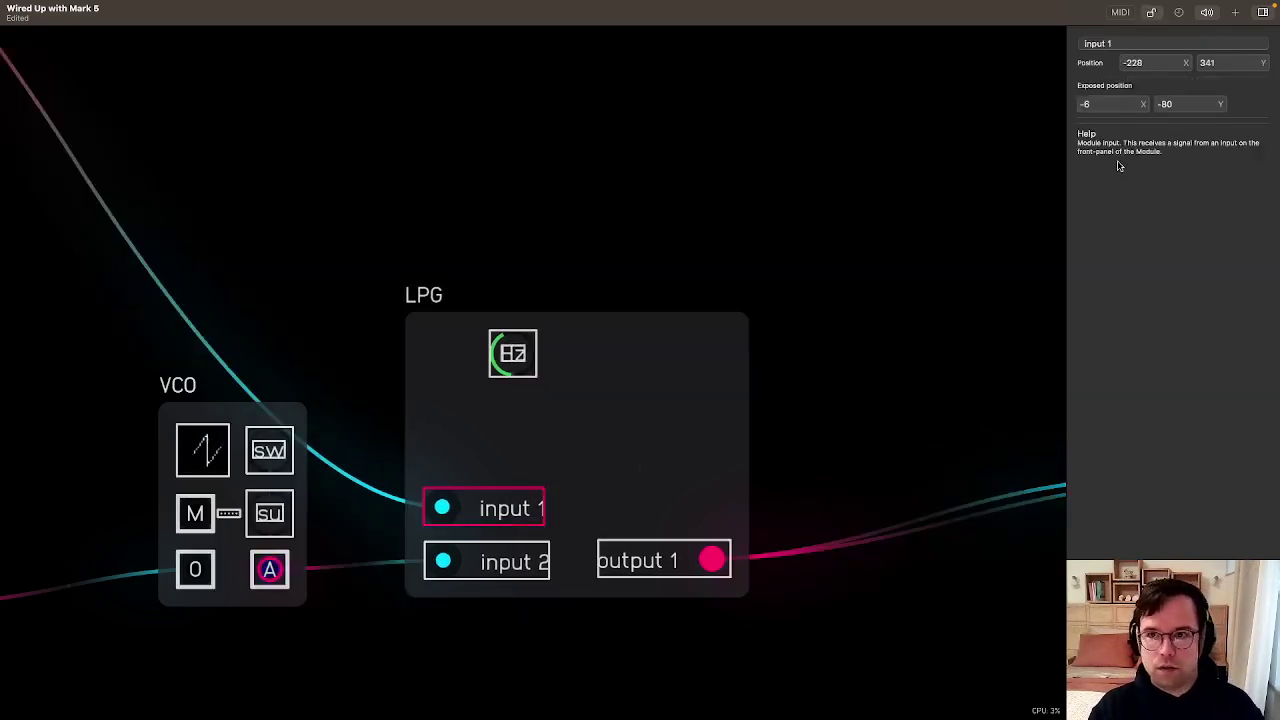
key("BackSpace")
key("BackSpace")
key("BackSpace")
key("BackSpace")
key("BackSpace")
key("BackSpace")
key("BackSpace")
key("Return")
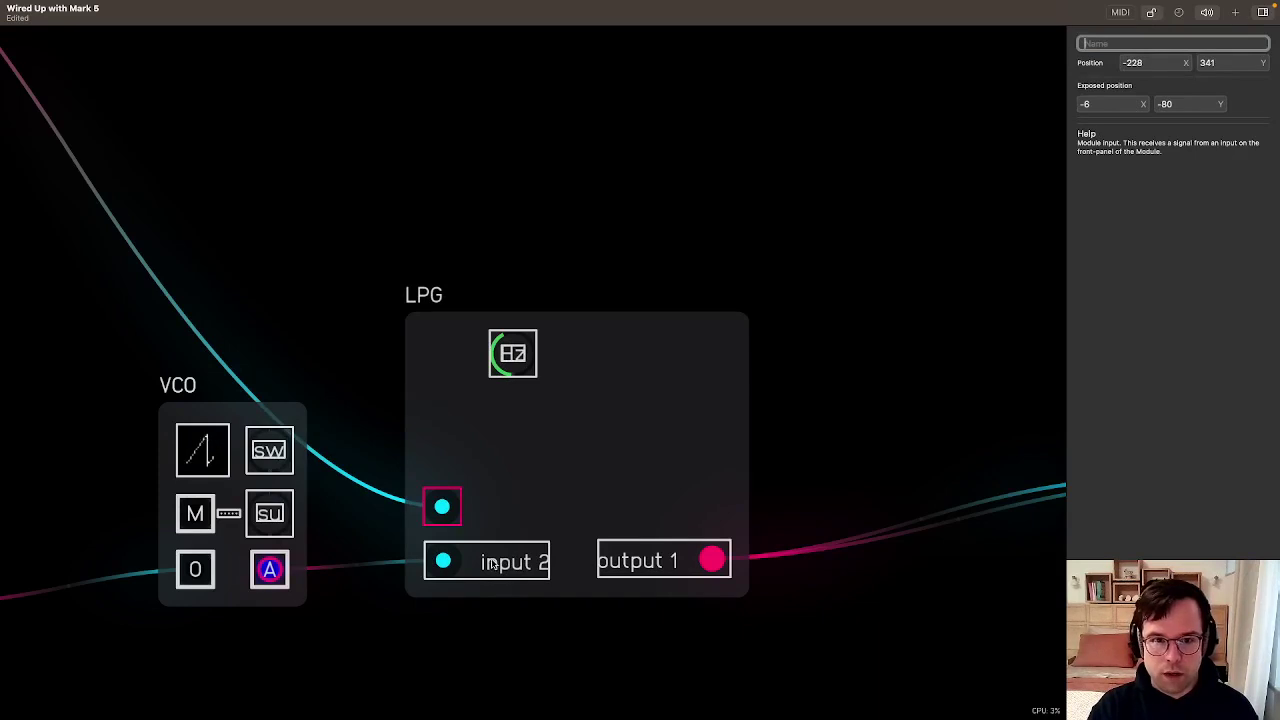
Clear the name of input 2 on the LPG module
left_click(525, 560)
left_click(1150, 44)
key("BackSpace")
key("BackSpace")
key("BackSpace")
key("BackSpace")
key("BackSpace")
key("BackSpace")
key("BackSpace")
left_click(758, 500)
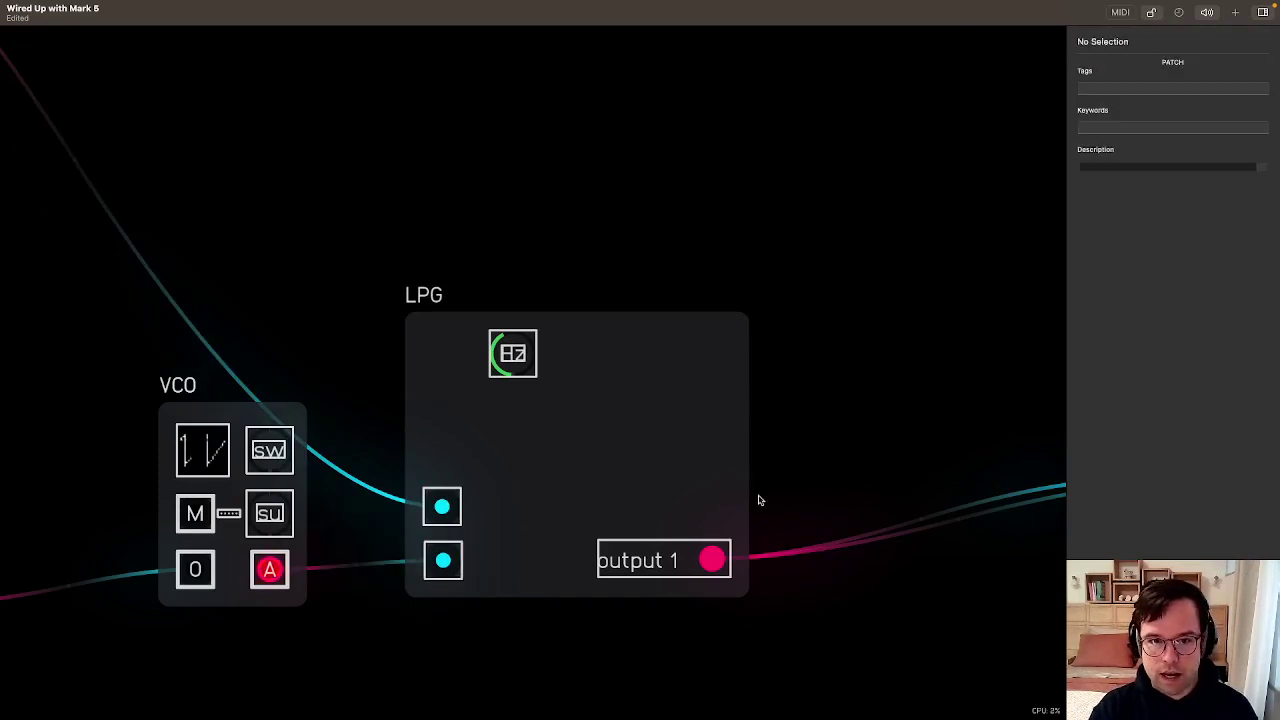
Clear the name of output 1 on the LPG module and deselect it
left_click(686, 558)
left_click(1150, 44)
key("BackSpace")
key("BackSpace")
key("BackSpace")
key("BackSpace")
key("BackSpace")
key("BackSpace")
key("BackSpace")
key("BackSpace")
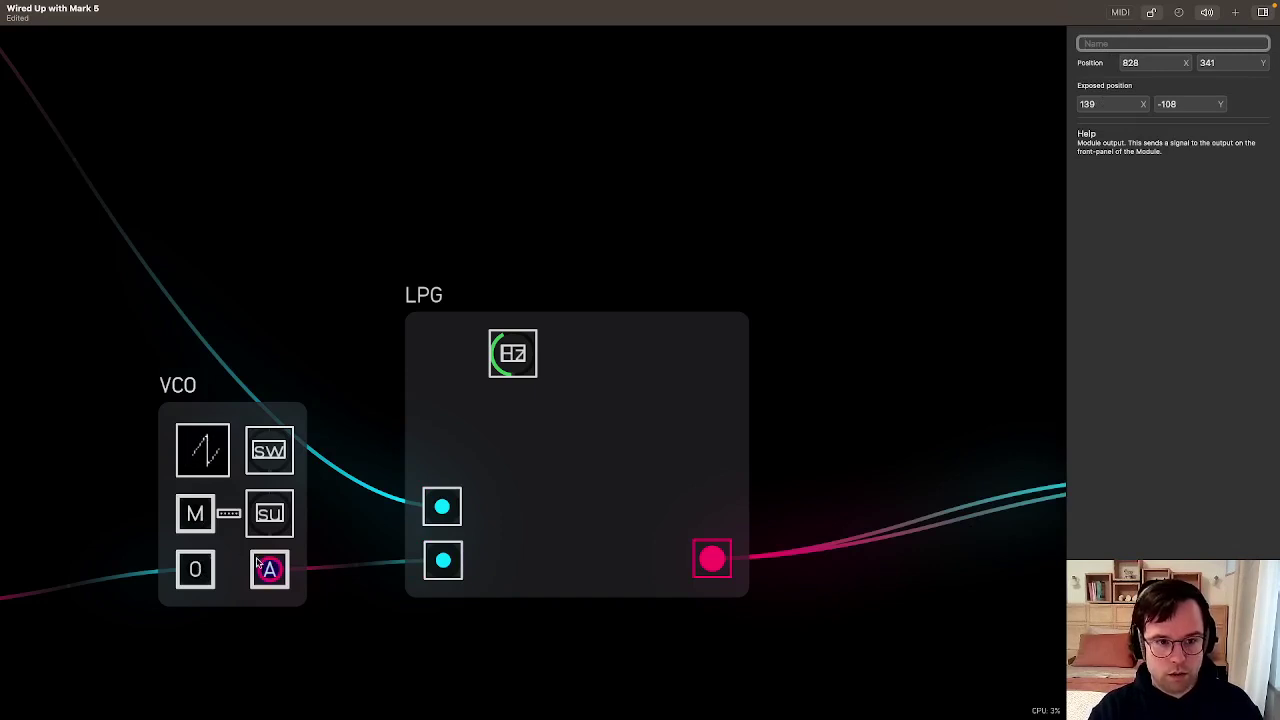
left_click(891, 294)
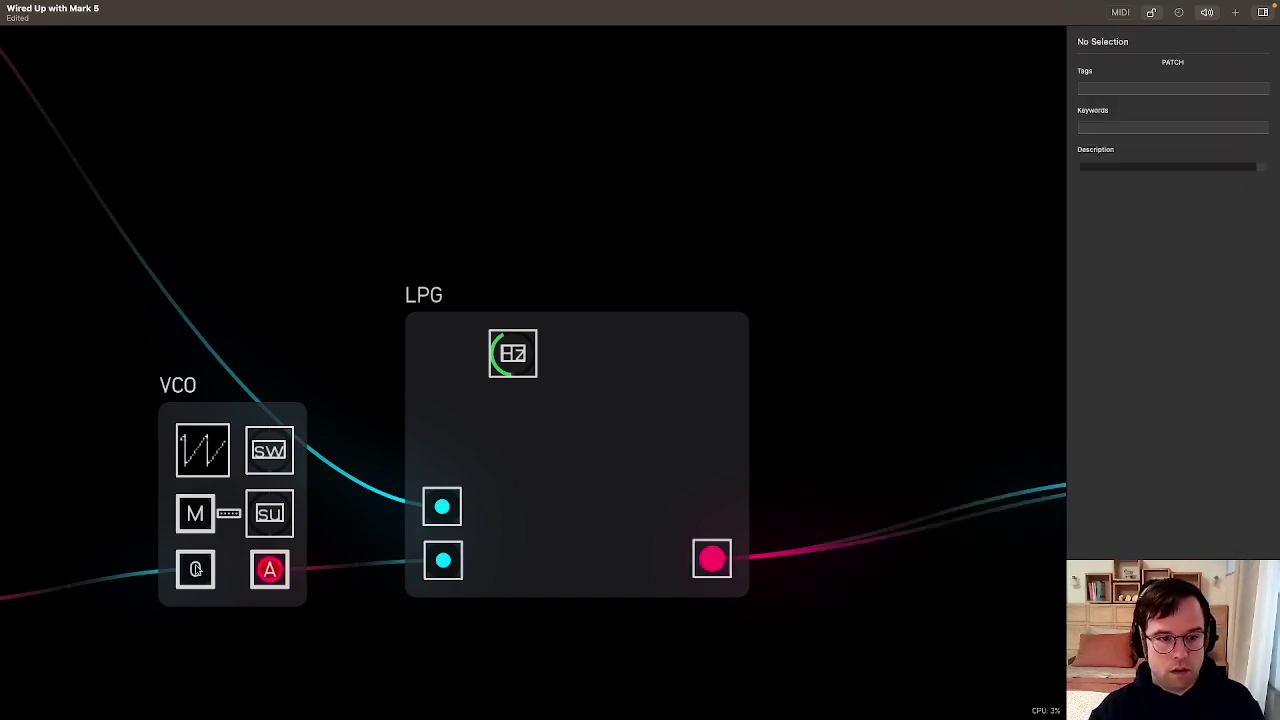
Check the exposed position of the LPG module's lower input and nudge it slightly down and outward
left_click(444, 561)
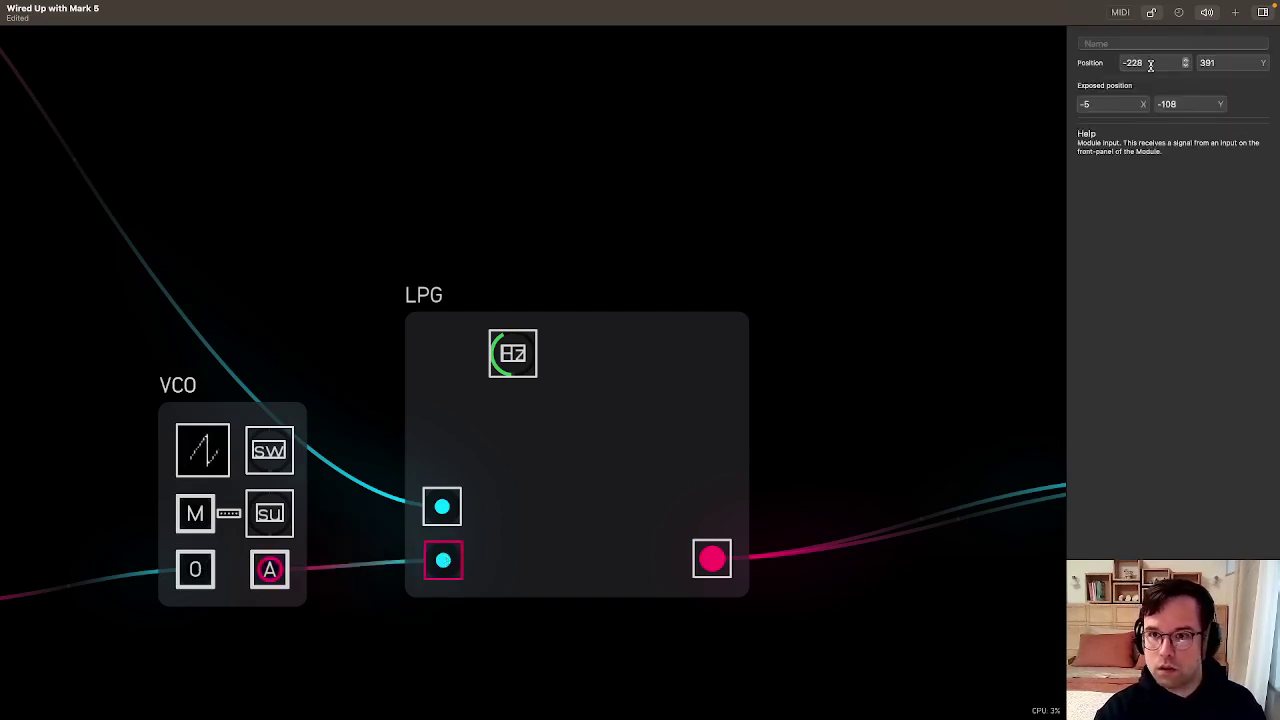
left_click(1086, 104)
left_click(484, 534)
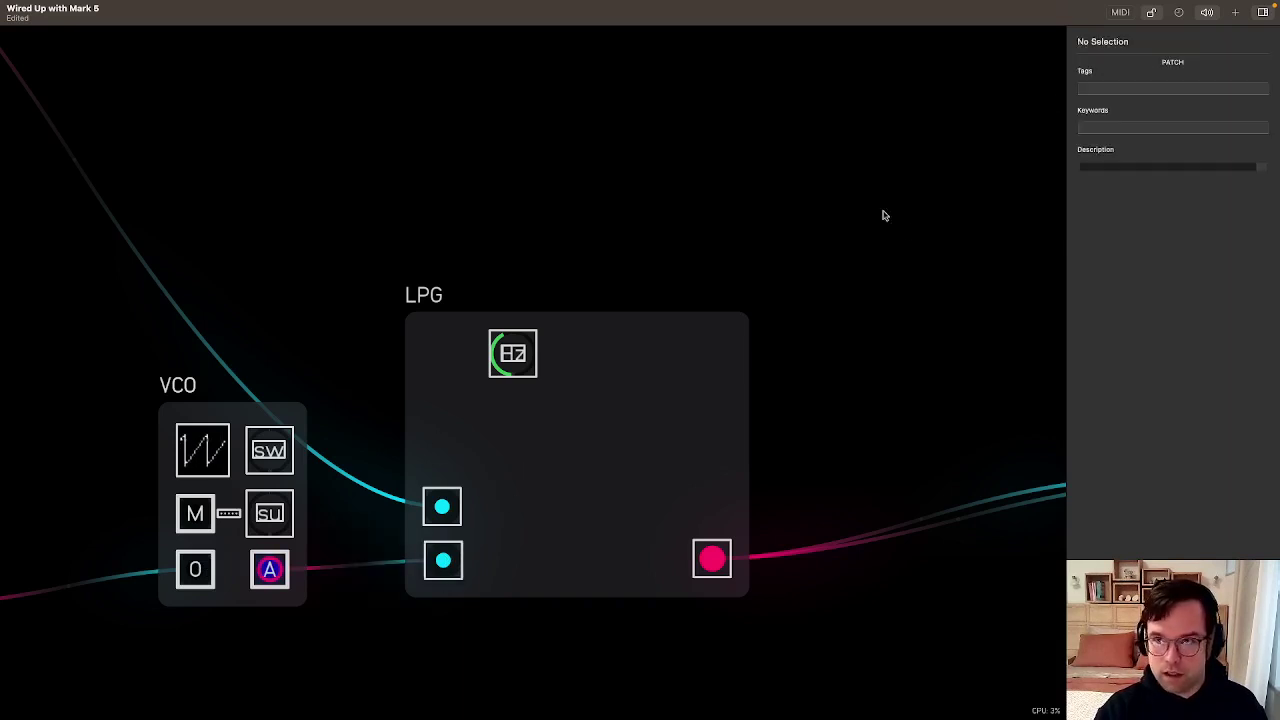
left_click(447, 560)
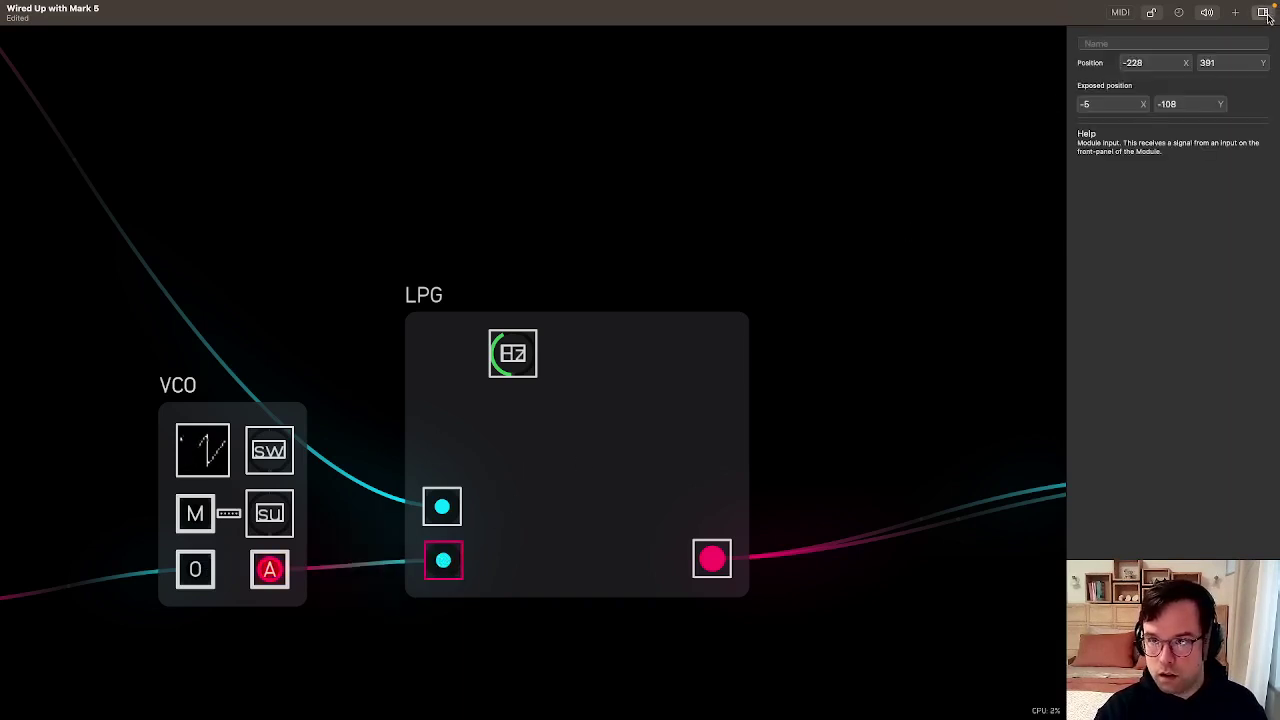
left_click(1151, 14)
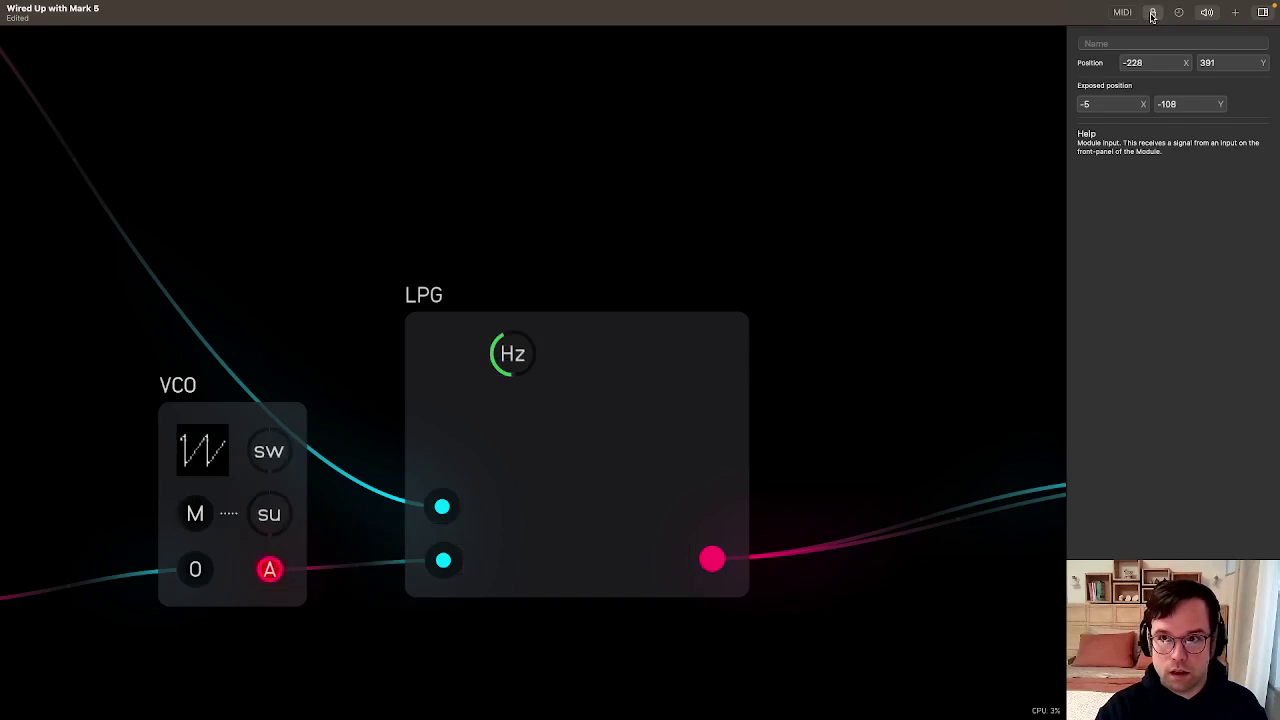
left_click(450, 576)
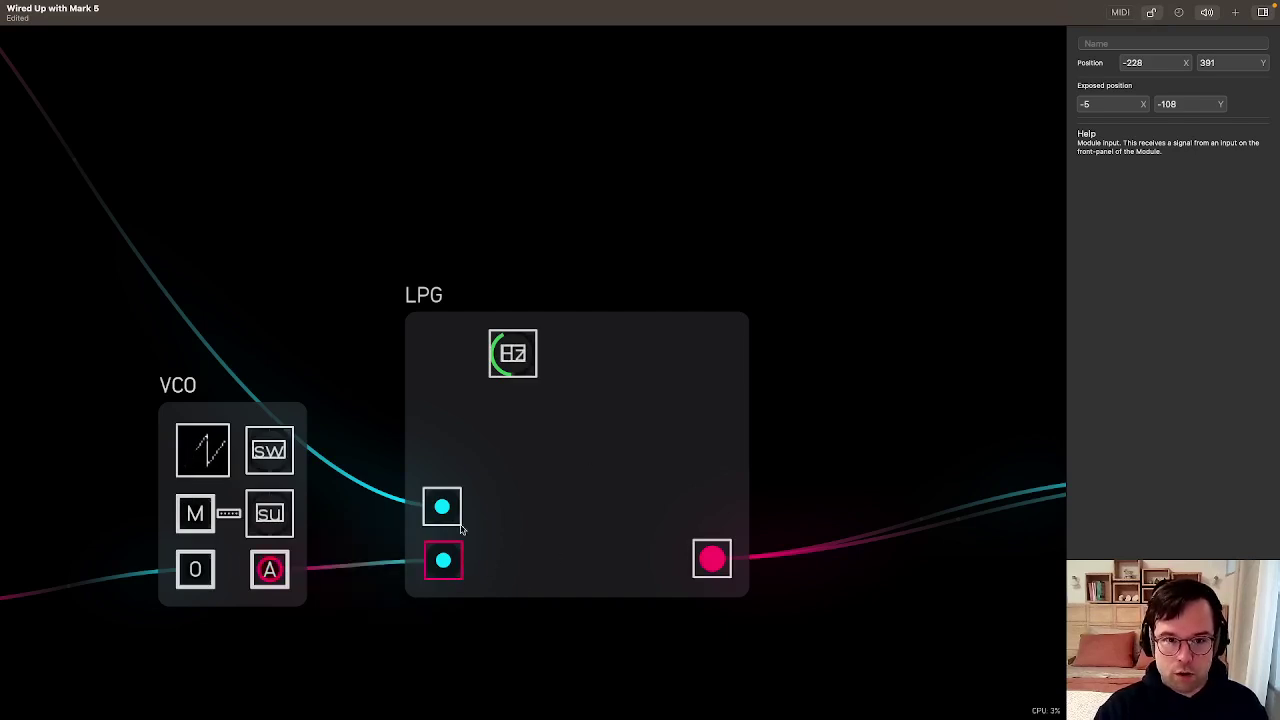
mouse_move(449, 574)
left_mouse_down()
mouse_move(523, 557)
mouse_move(439, 569)
mouse_move(450, 574)
left_mouse_up()
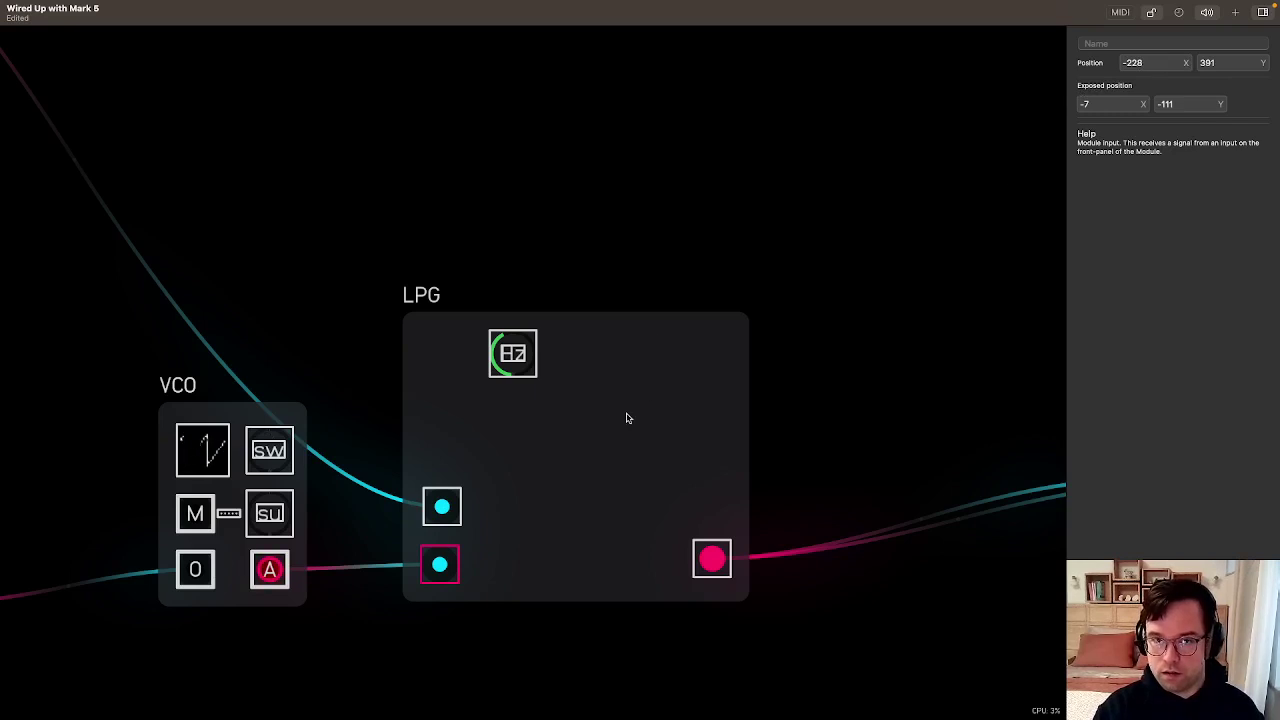
Set the lower input's exposed position to X 0 and Y 0
left_click(1095, 104)
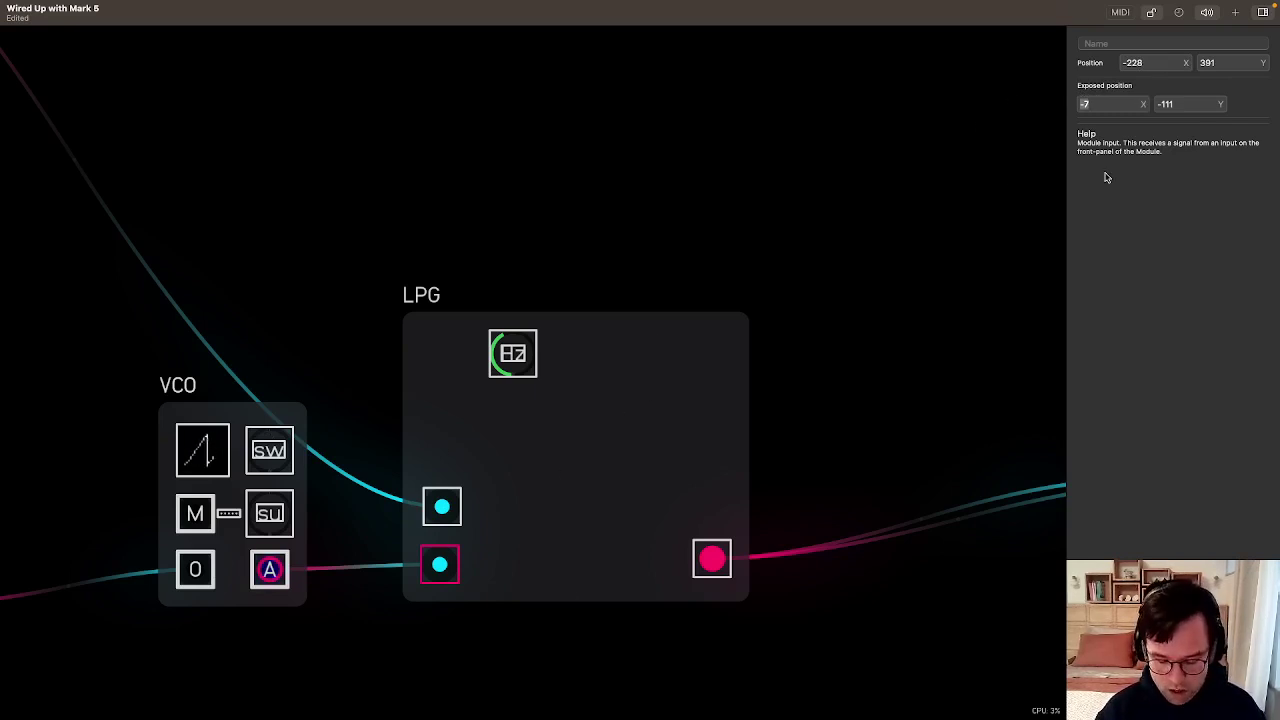
type("0")
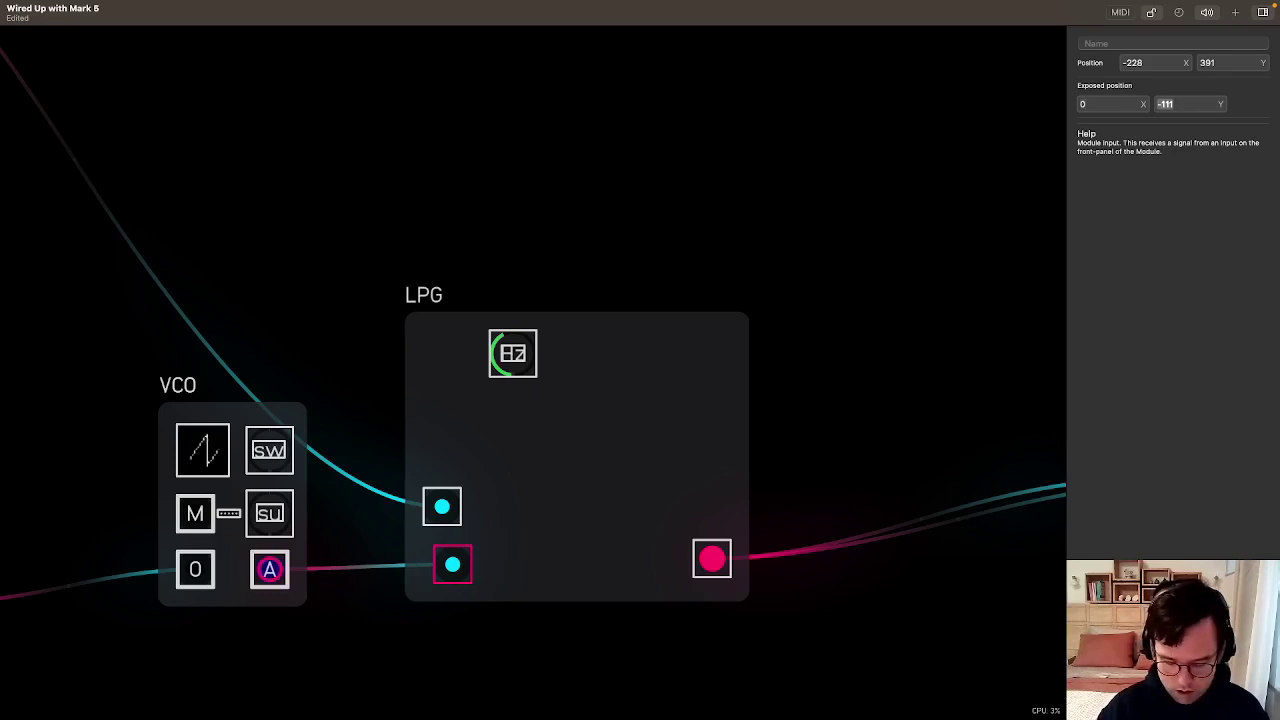
type("0")
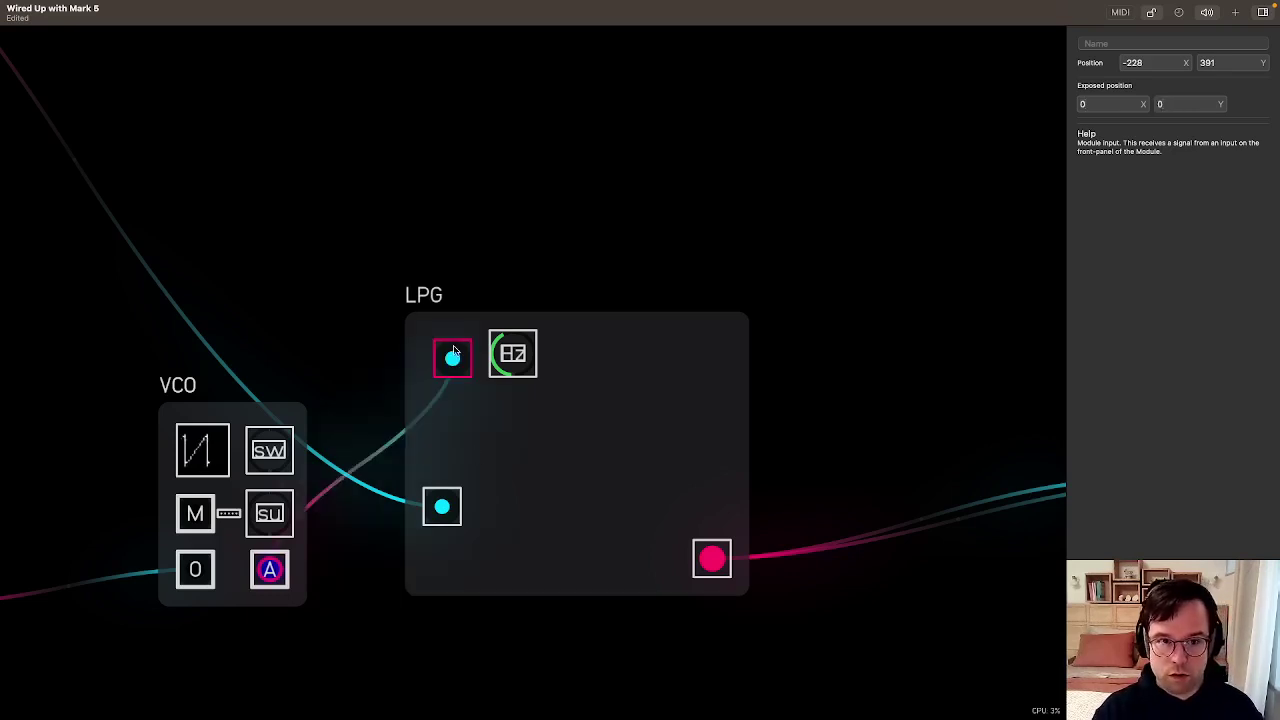
Move the other input just above the first at about X 1, Y 33, place the output level with the Hz knob, and lock the panels
left_click_drag(450, 513, 461, 305)
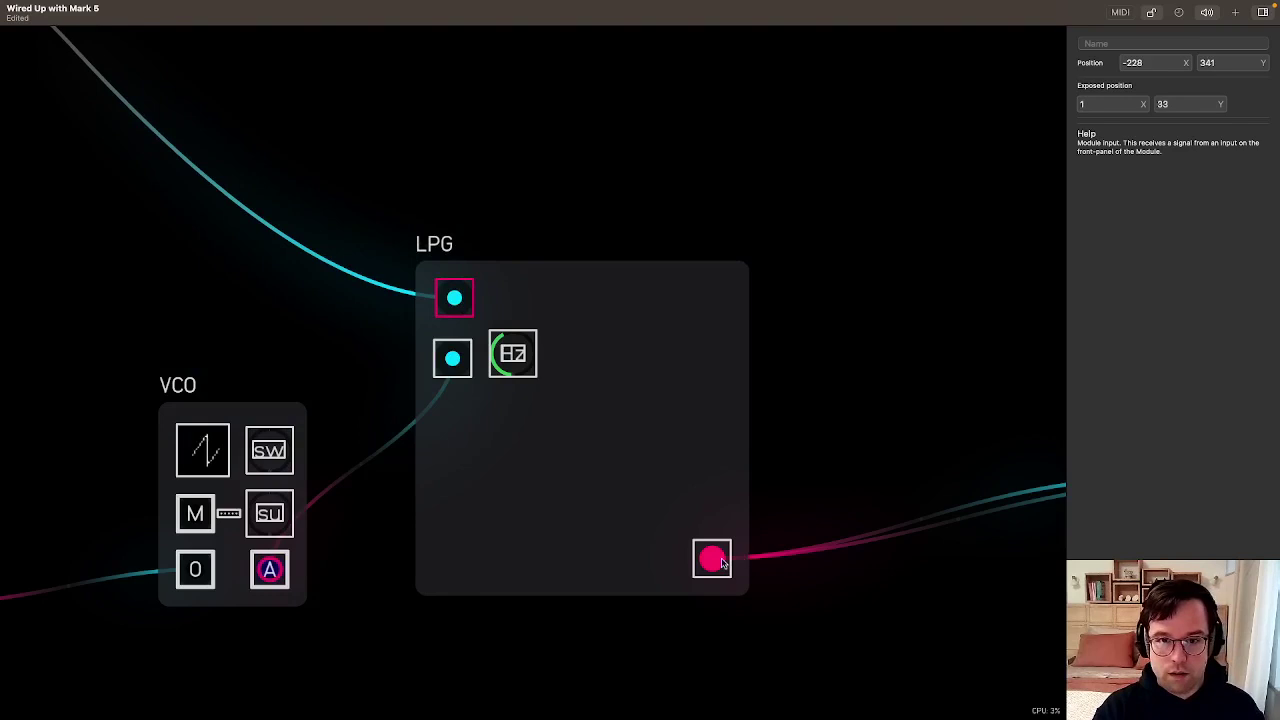
left_click_drag(721, 559, 650, 357)
left_click(582, 283)
left_click(1153, 12)
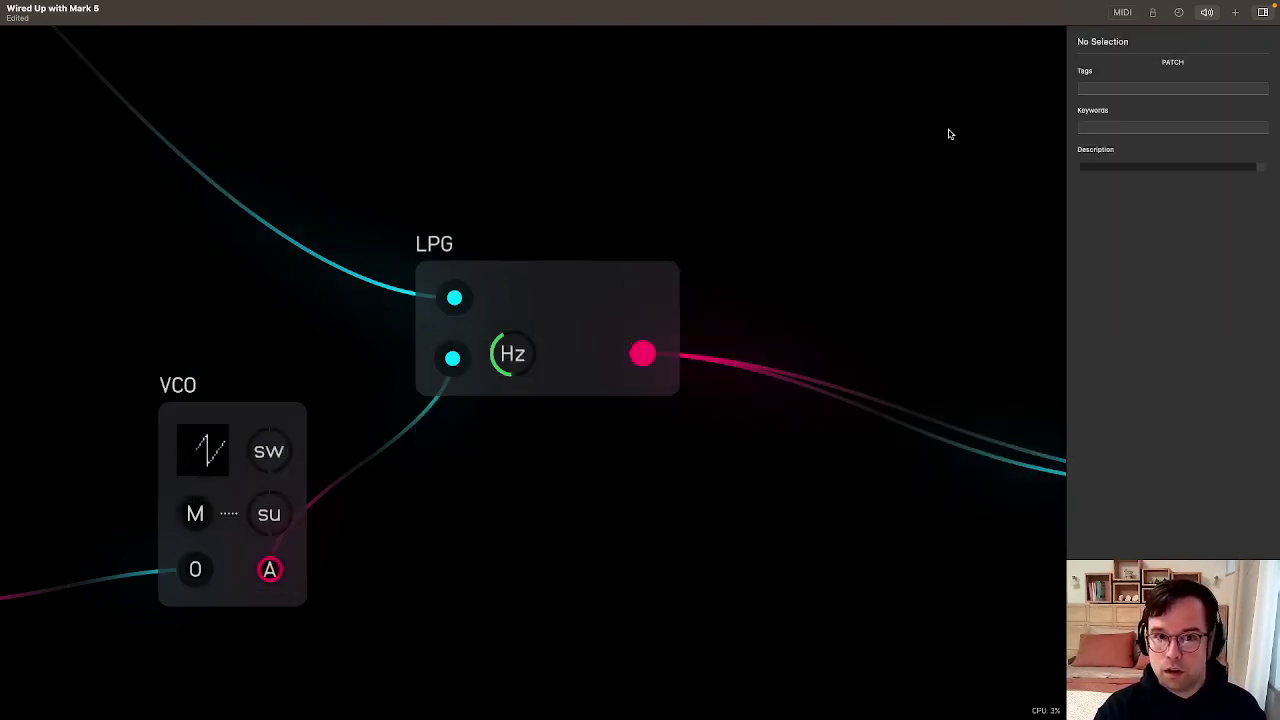
left_click(544, 350)
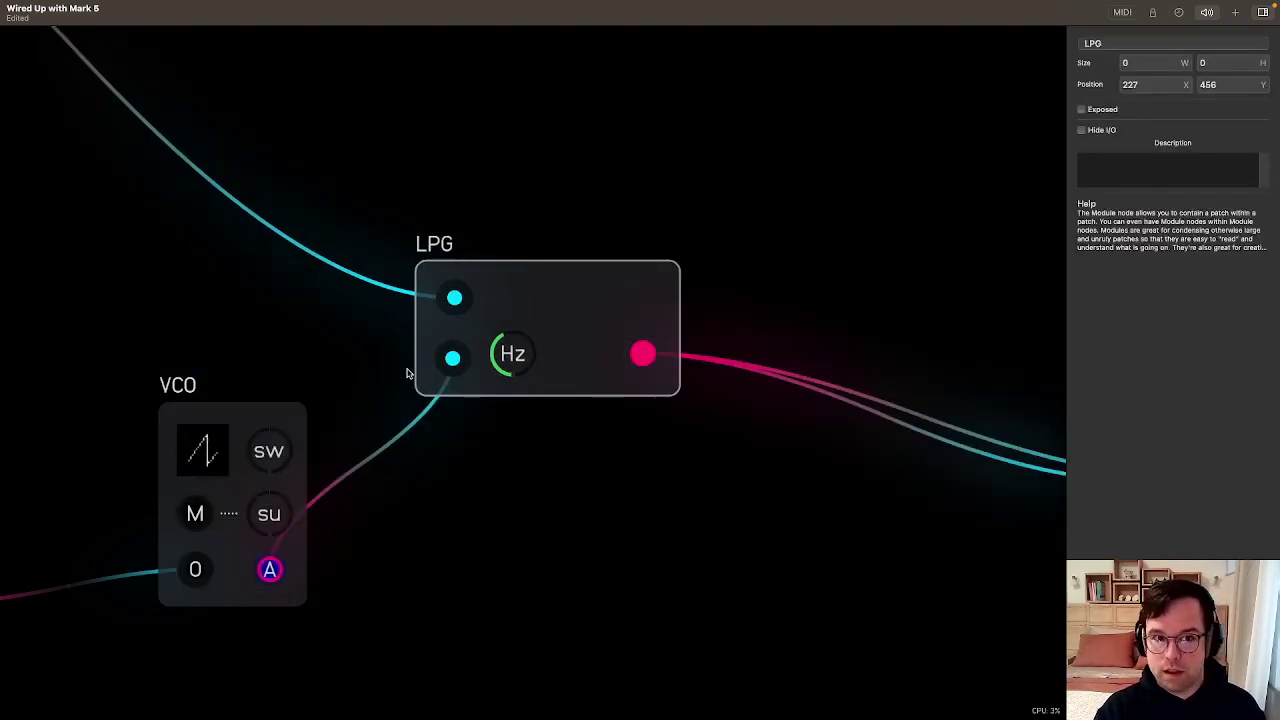
Check the VCO module's size and set the LPG module to the same 60 by 90, then deselect it
left_click(250, 424)
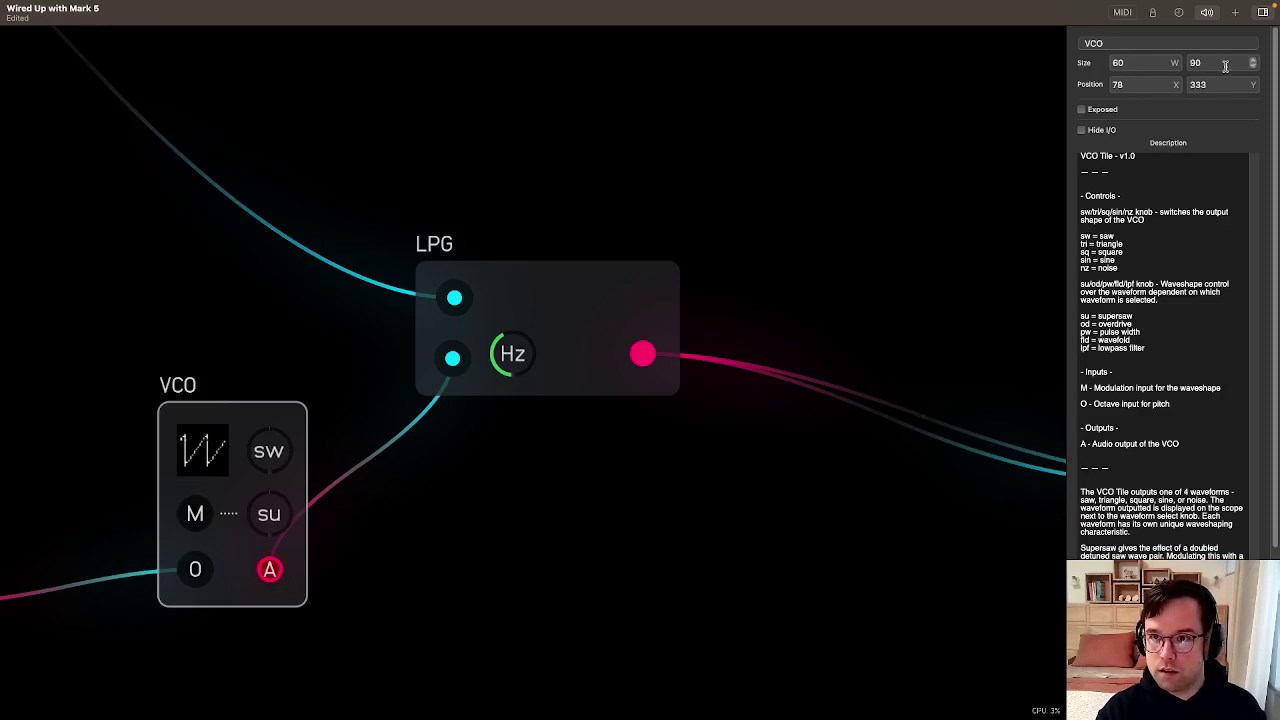
left_click(588, 277)
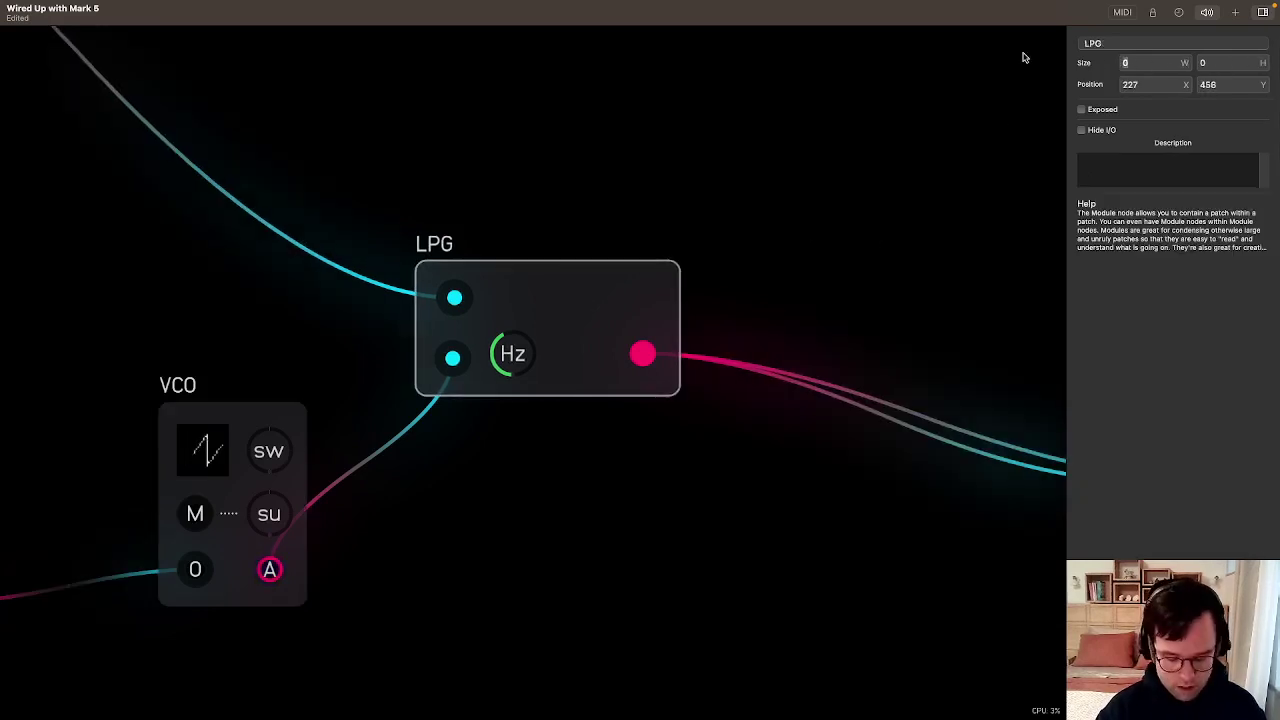
type("60")
key("Tab")
type("90")
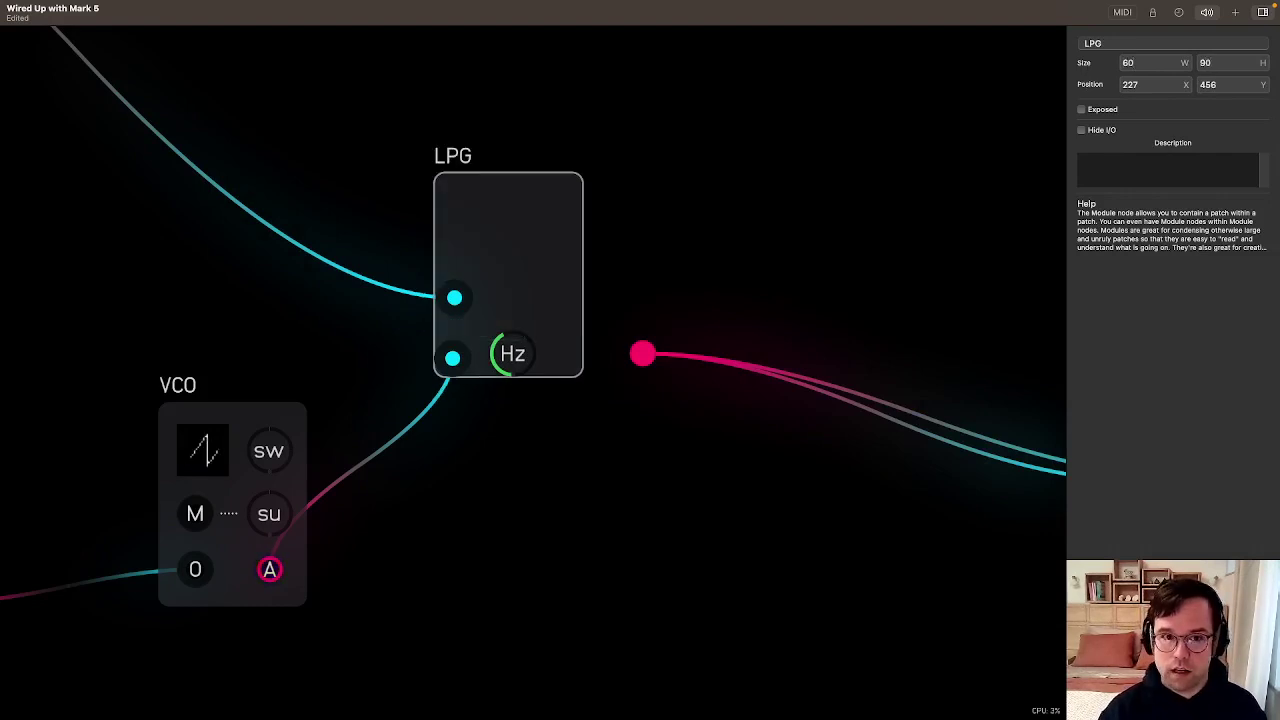
left_click(772, 177)
Unlock the panels and move the output and the Hz knob with its label inside the resized LPG module, with the knob above the inputs
left_click(1151, 13)
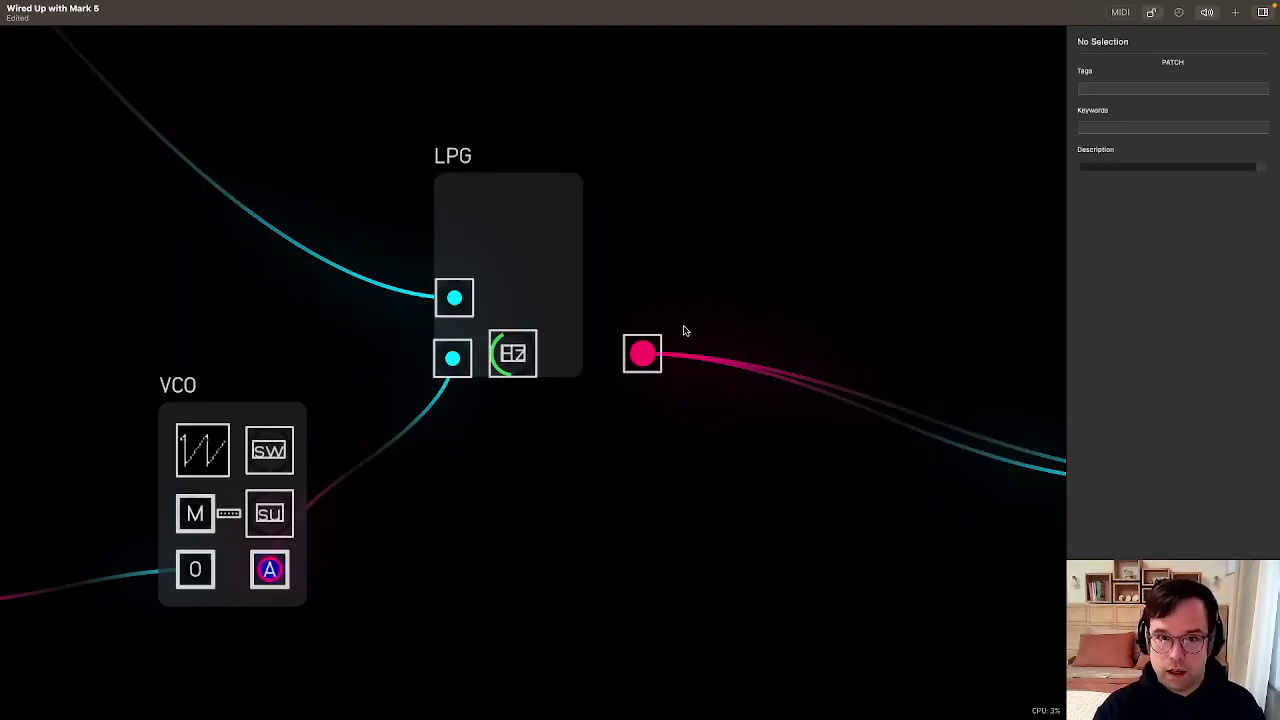
left_click_drag(642, 354, 605, 311)
left_click_drag(512, 353, 493, 209)
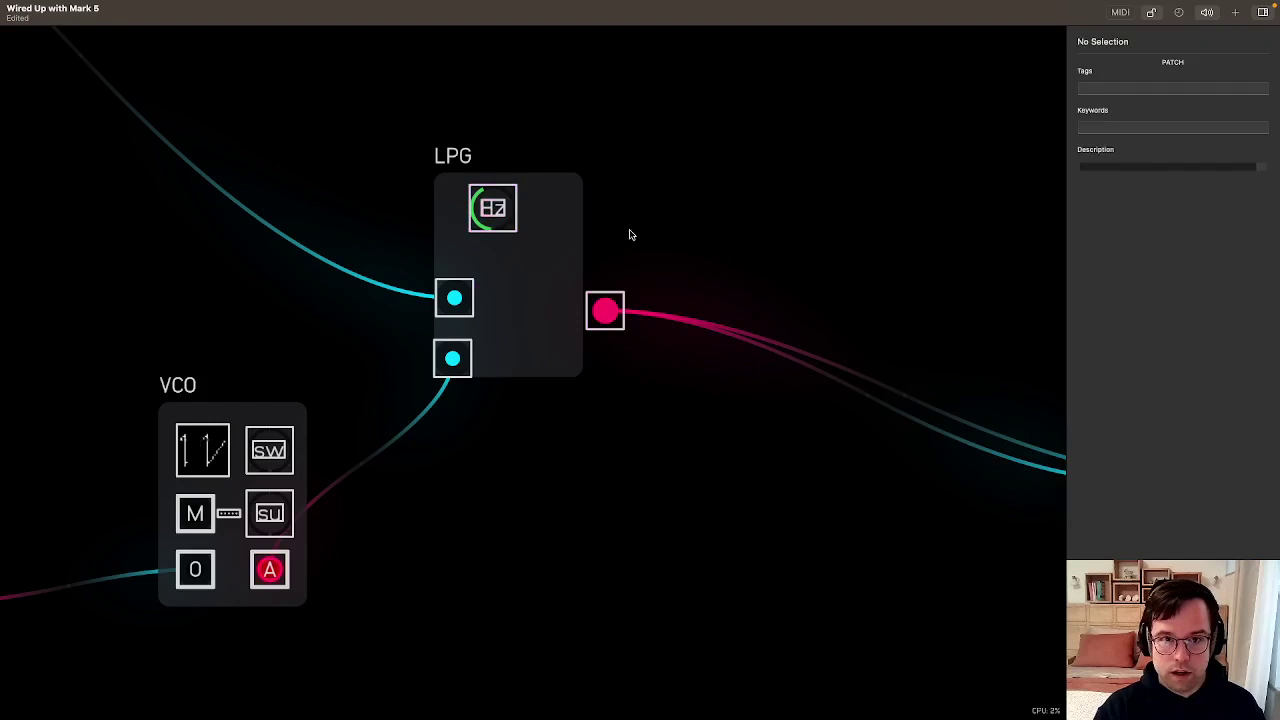
left_click_drag(612, 315, 553, 338)
Set the exposed position of the LPG module's lower input to X 10, Y 10 and deselect it
left_click(455, 360)
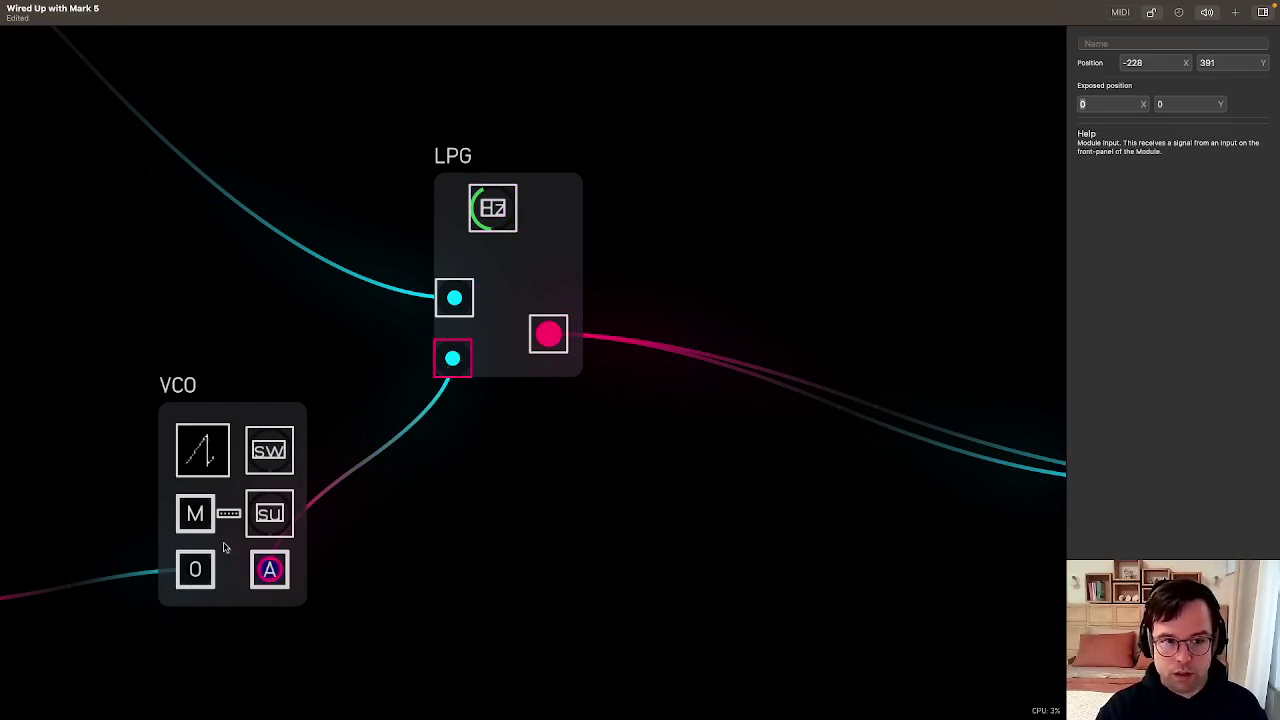
type("10")
key("Tab")
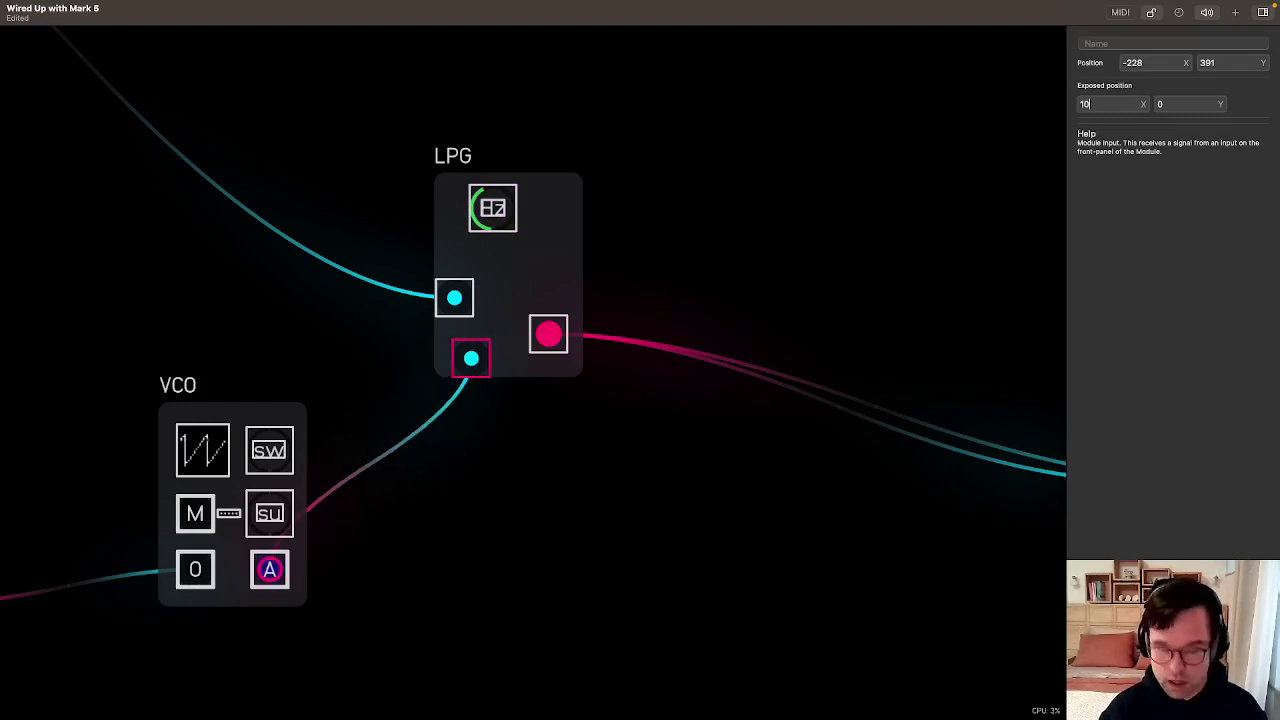
type("10")
left_click(507, 367)
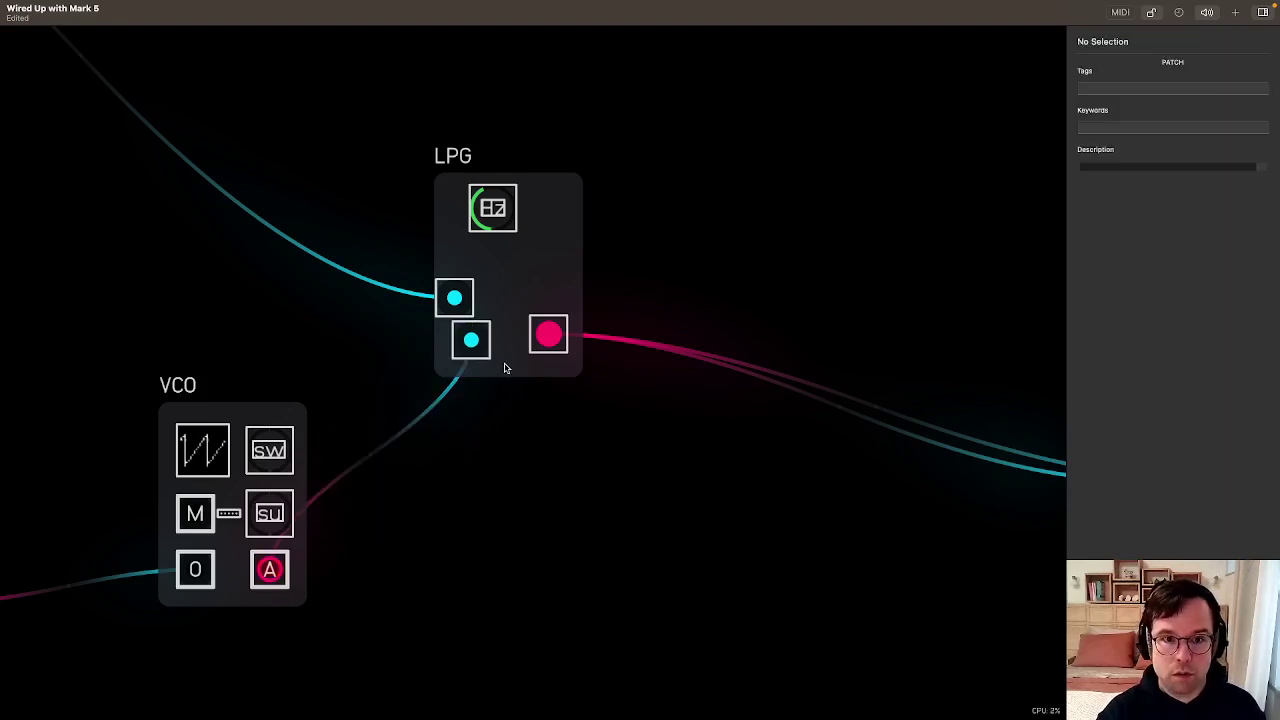
Set the LPG module's upper input to exposed position X 10, Y 40, matching the VCO's M input
left_click(455, 298)
left_click(200, 510)
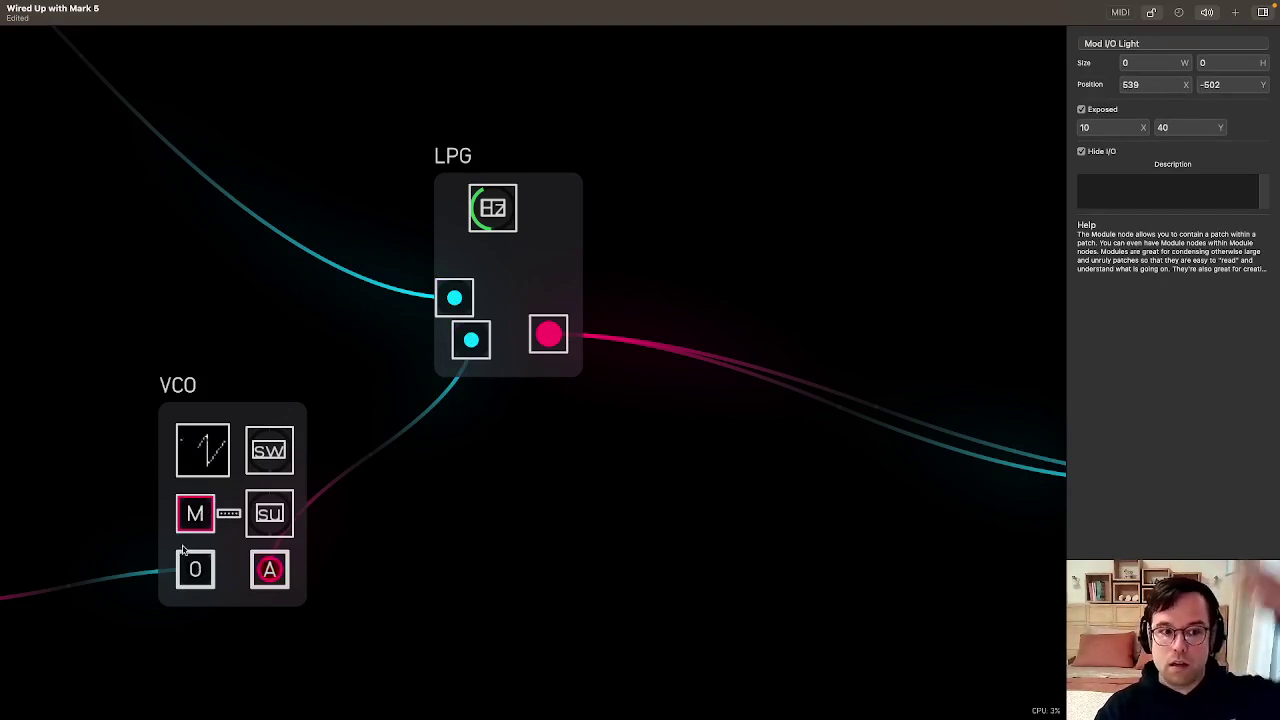
left_click(455, 298)
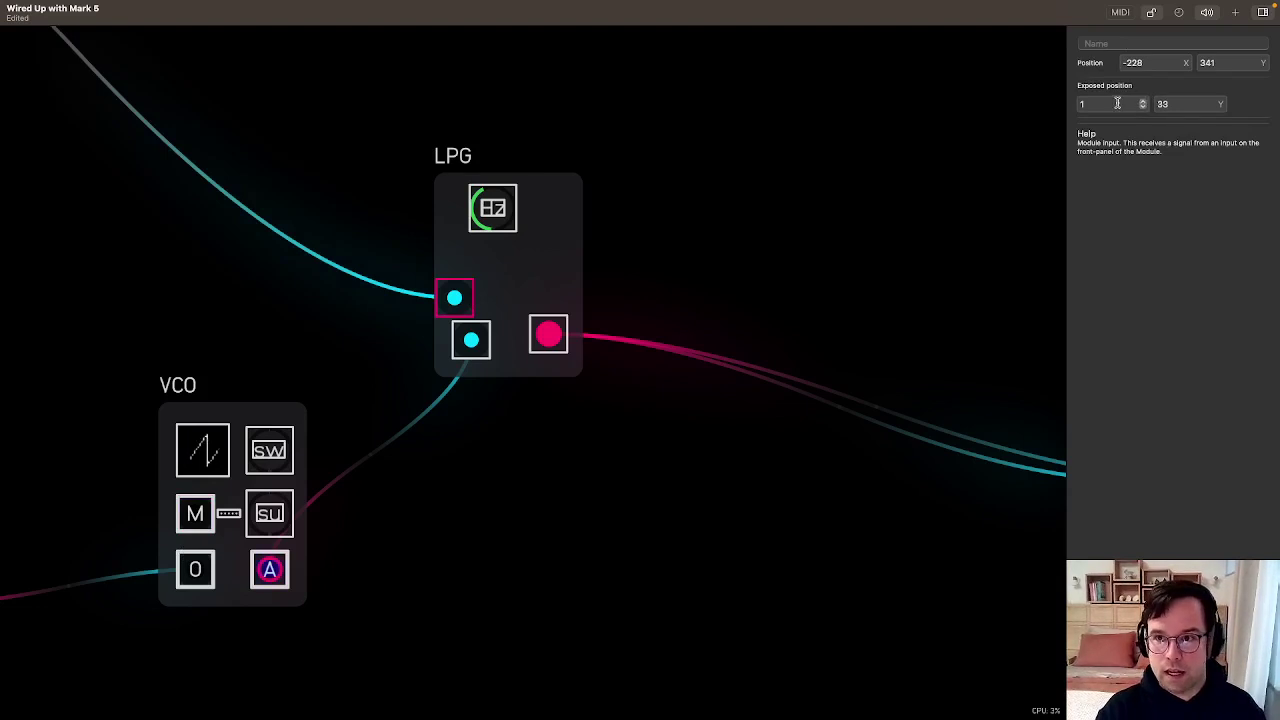
type("0")
key("Tab")
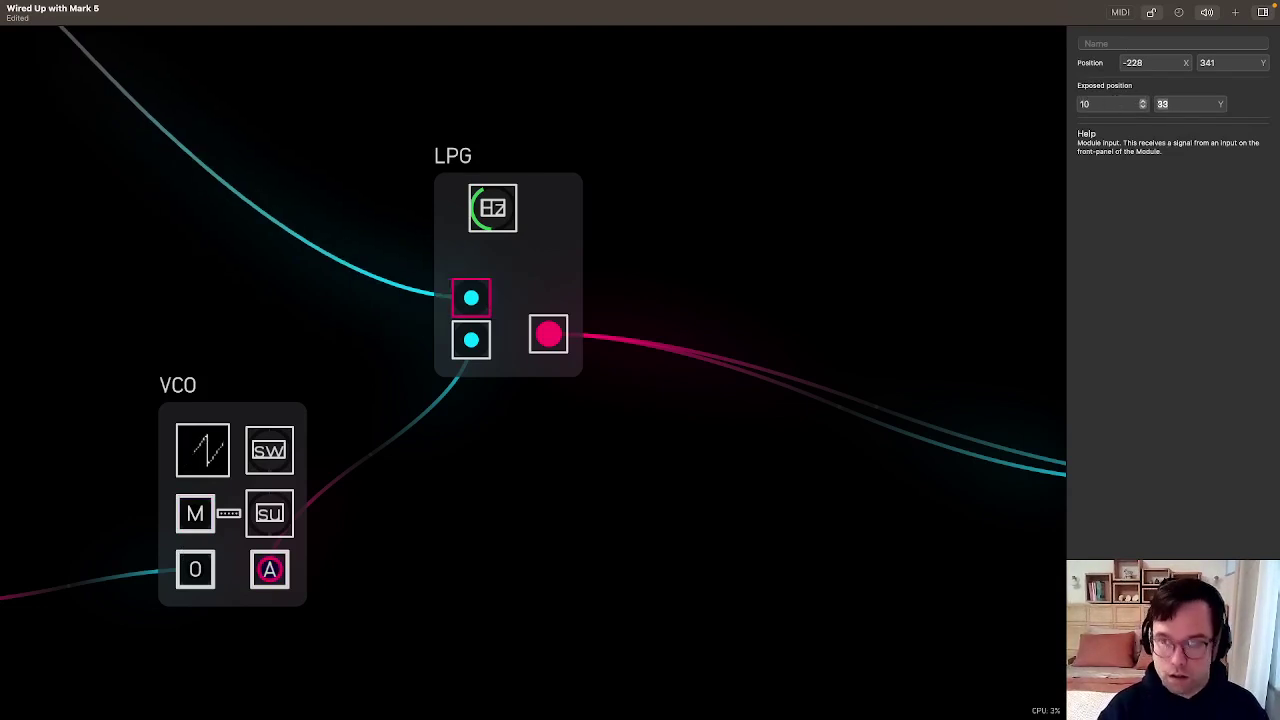
type("40")
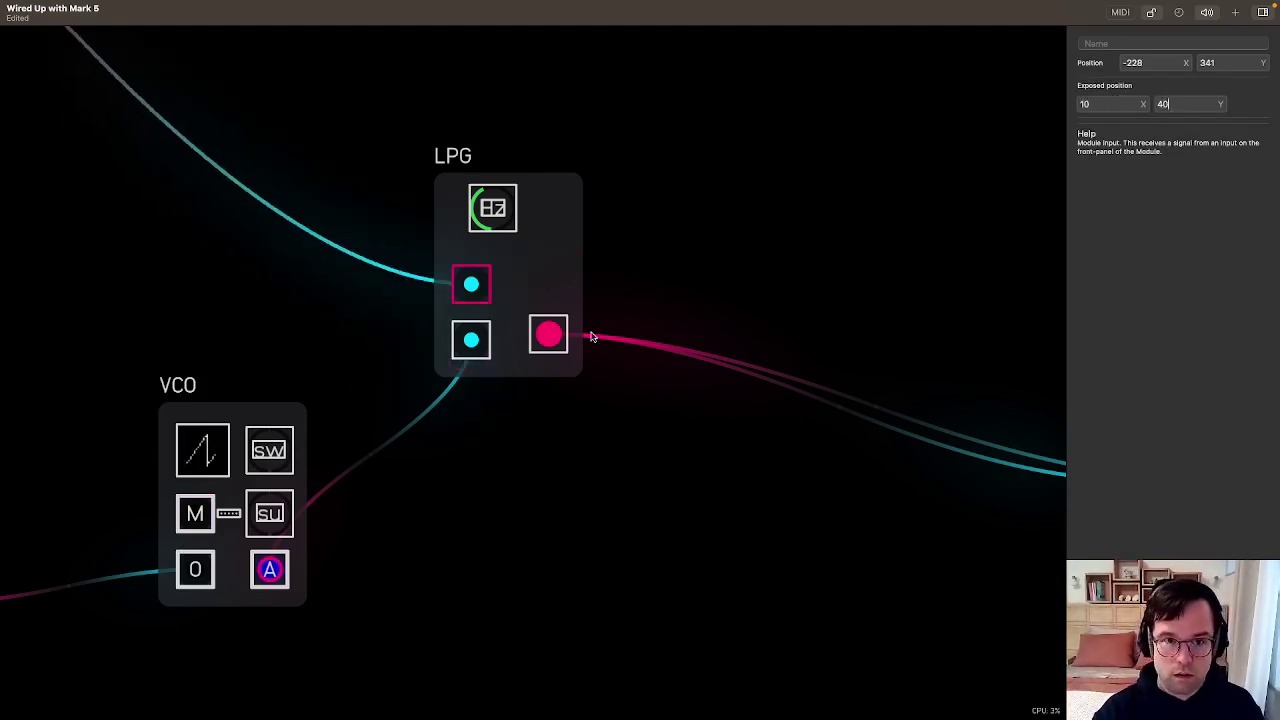
Check the VCO's audio output position and set the LPG output's exposed position to X 50, Y 10 to match
left_click(478, 341)
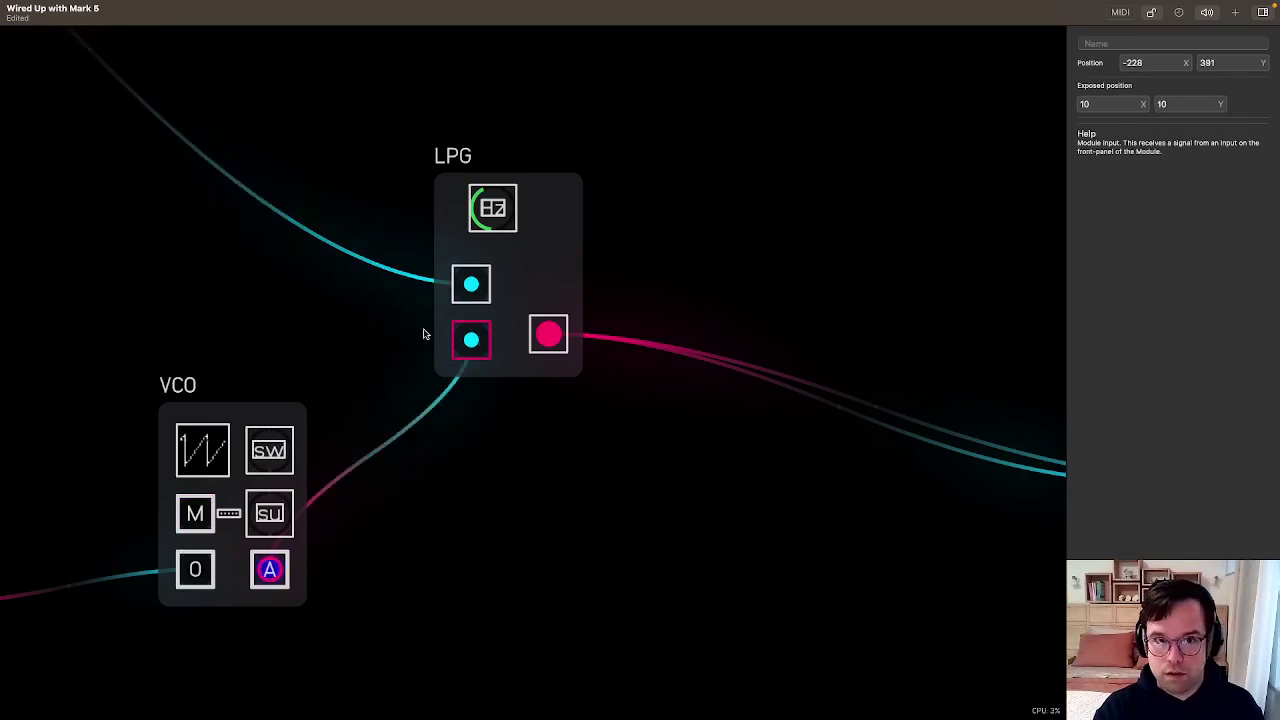
left_click(478, 299)
left_click(551, 335)
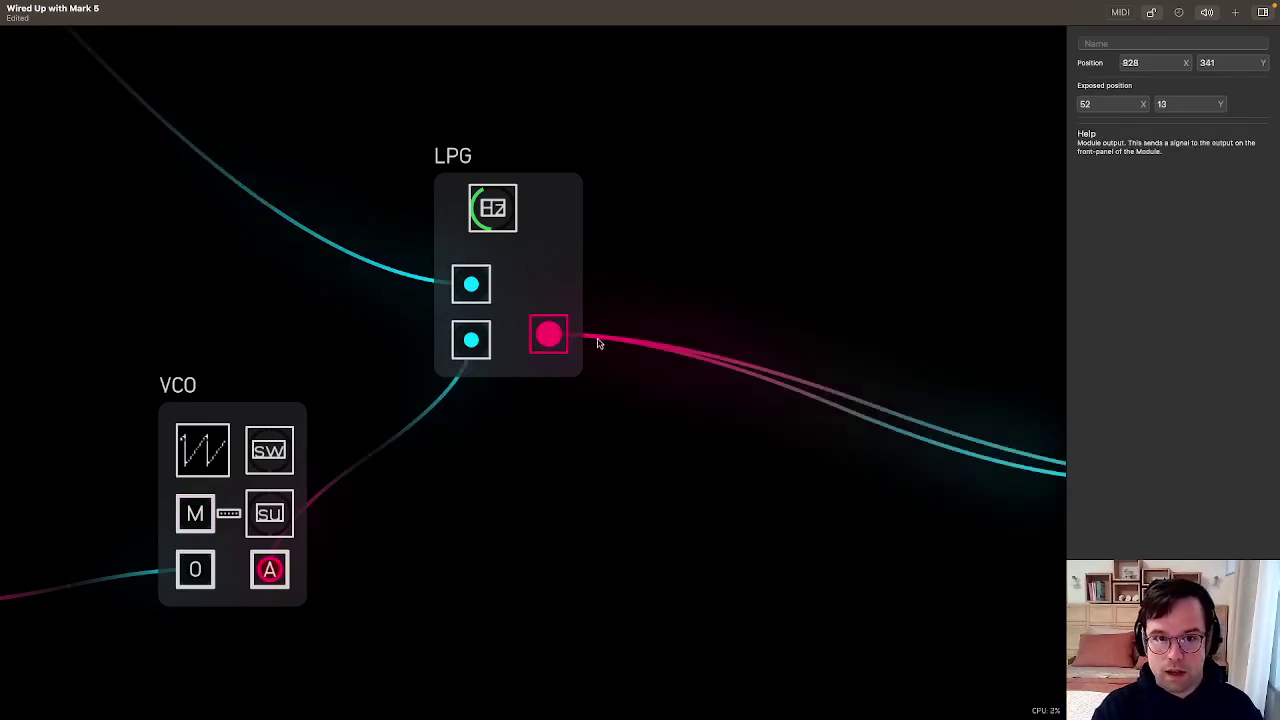
left_click(270, 569)
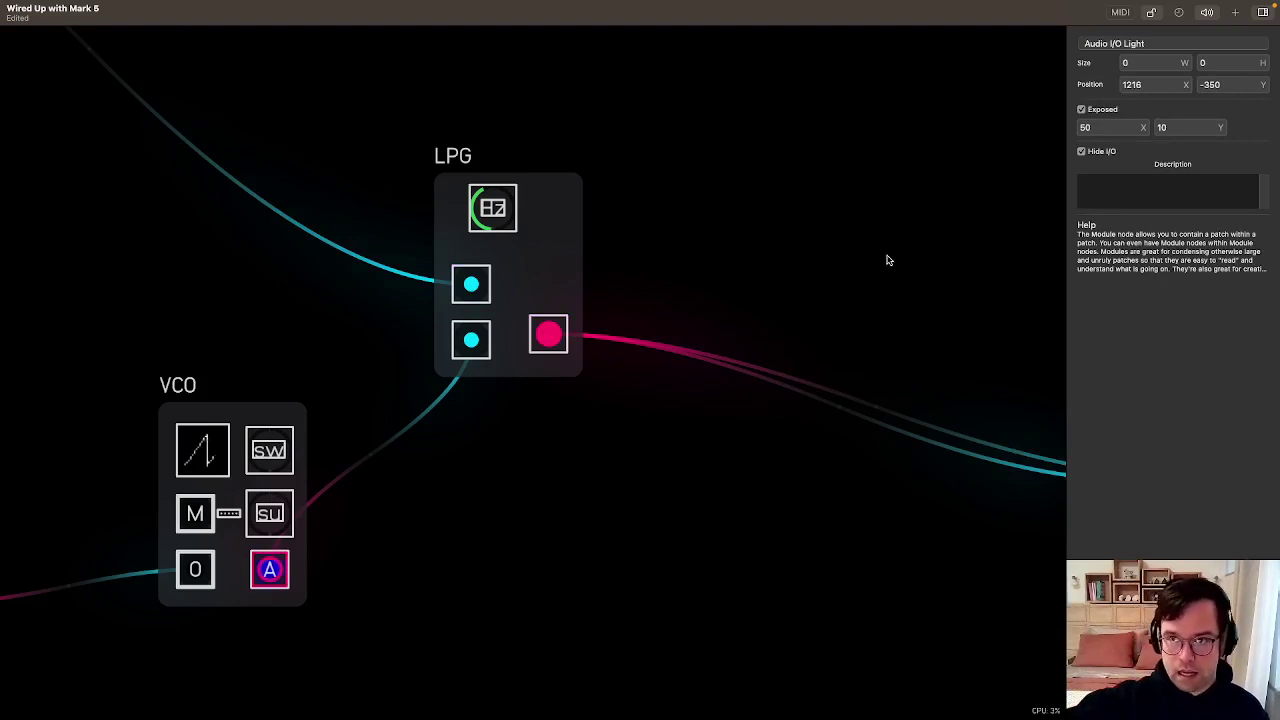
left_click(553, 335)
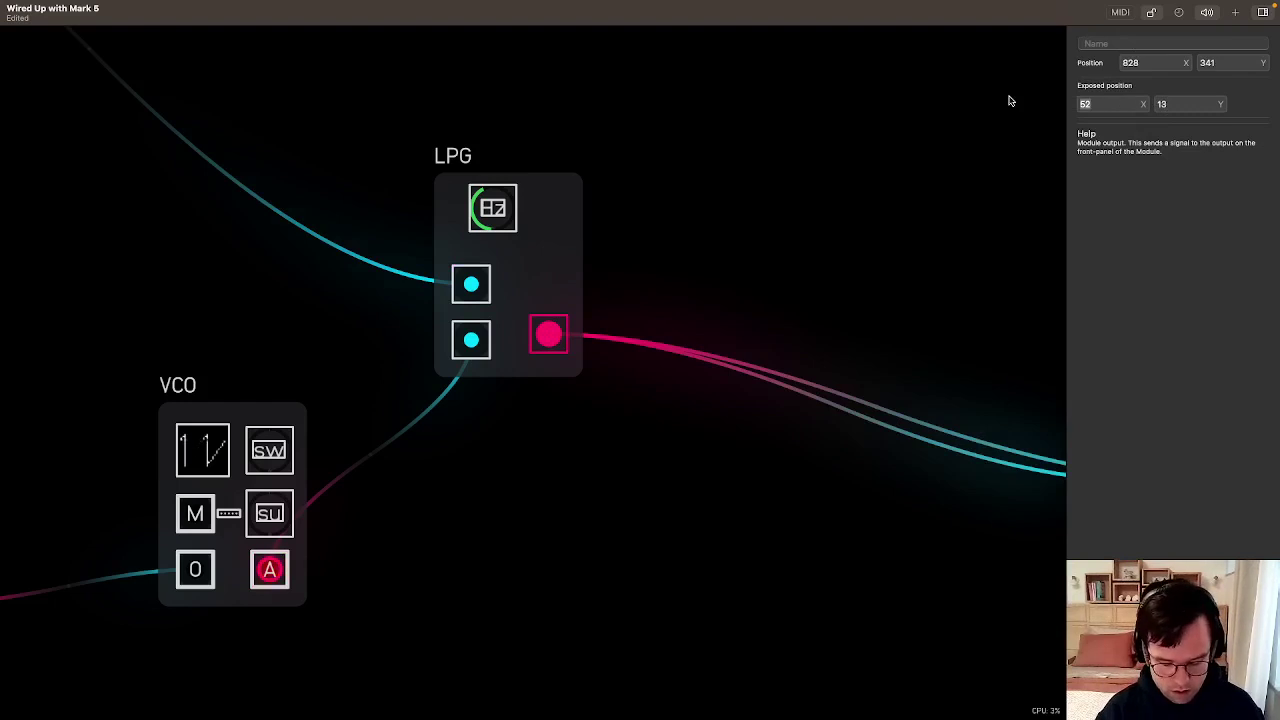
type("50")
key("Tab")
type("10")
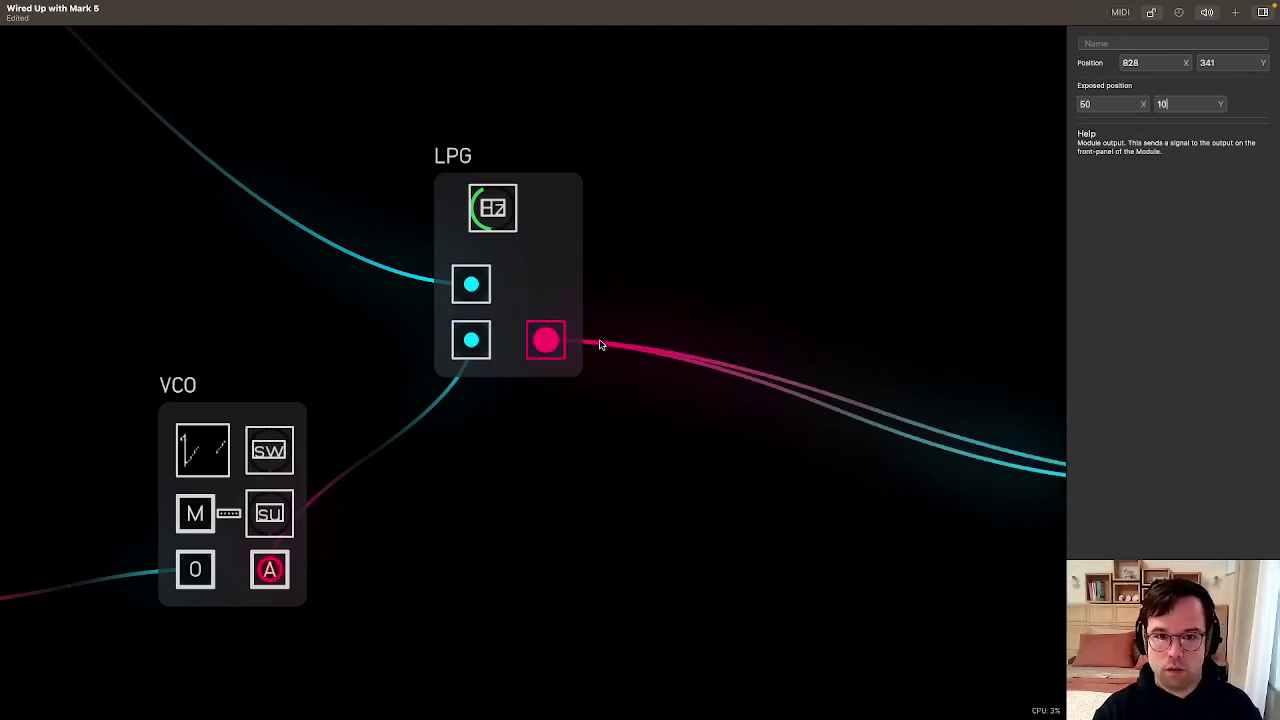
Move the Hz knob and its label above the LPG module's output and lock the panels
left_click(476, 358)
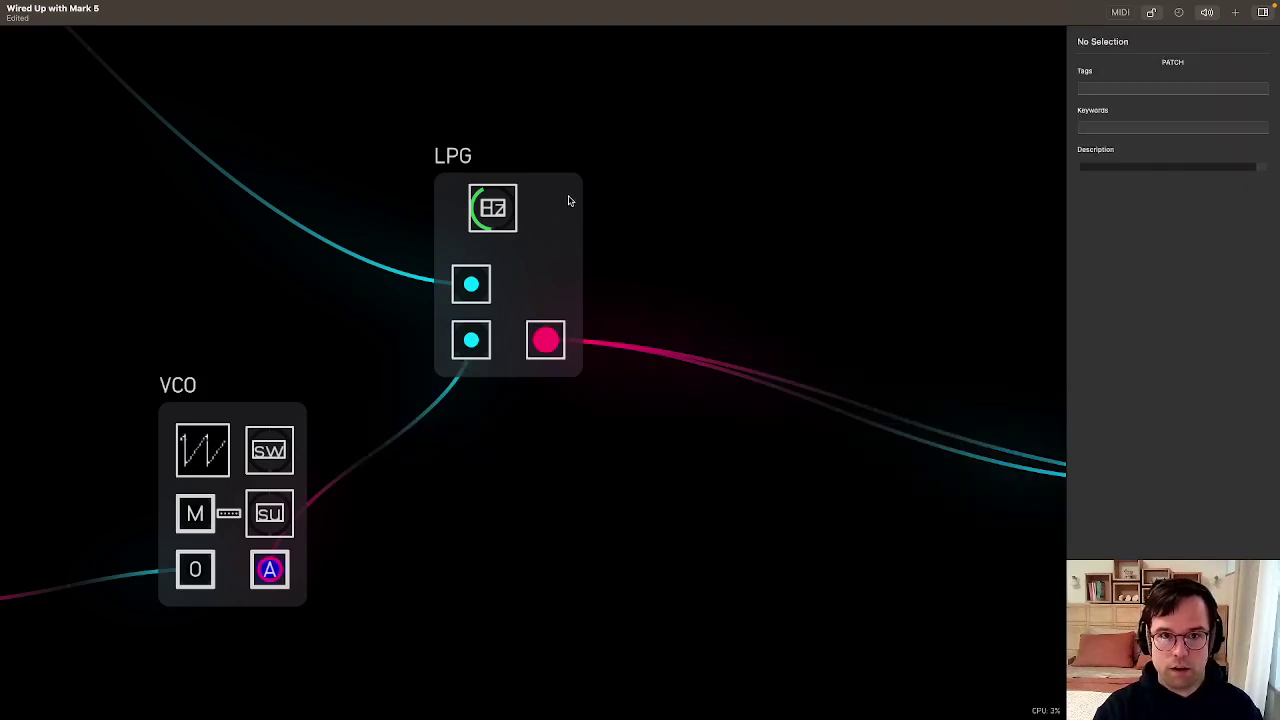
left_click_drag(492, 211, 534, 222)
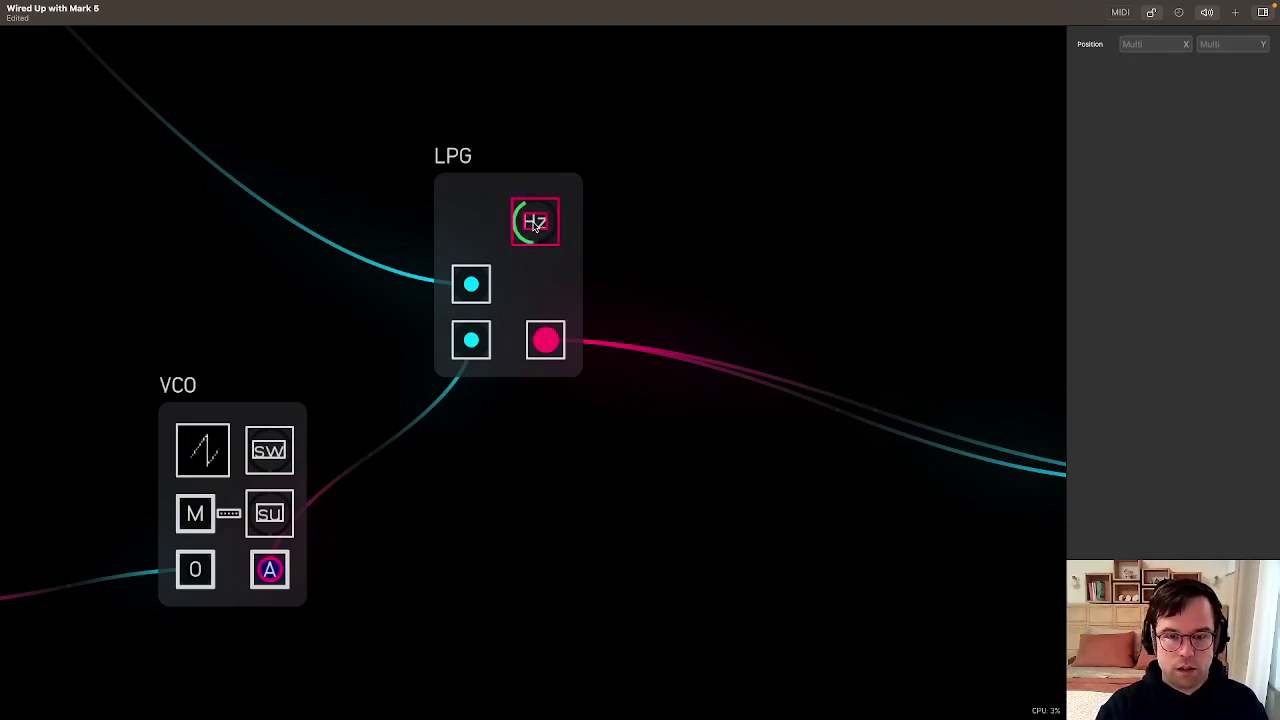
left_click(1151, 13)
Place the LPG module beside the VCO, level with it at about X 201, Y 332
scroll(777, 323, "down", 3)
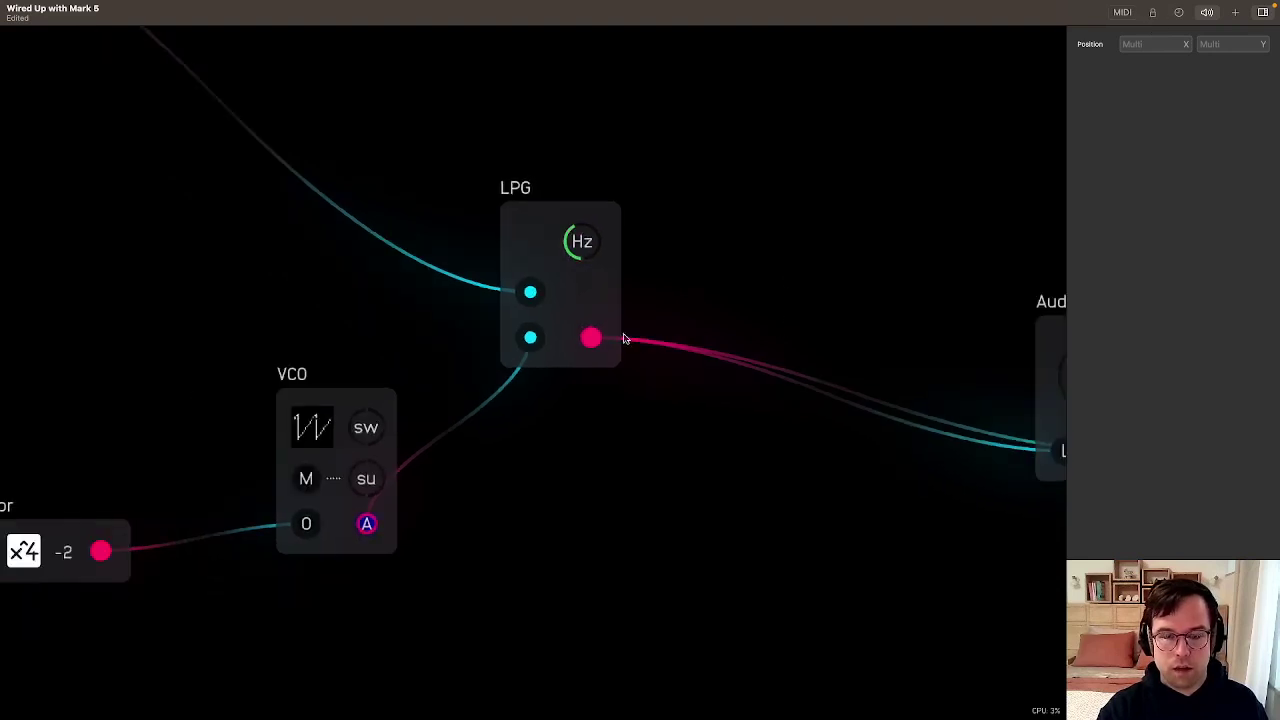
left_click_drag(618, 357, 563, 480)
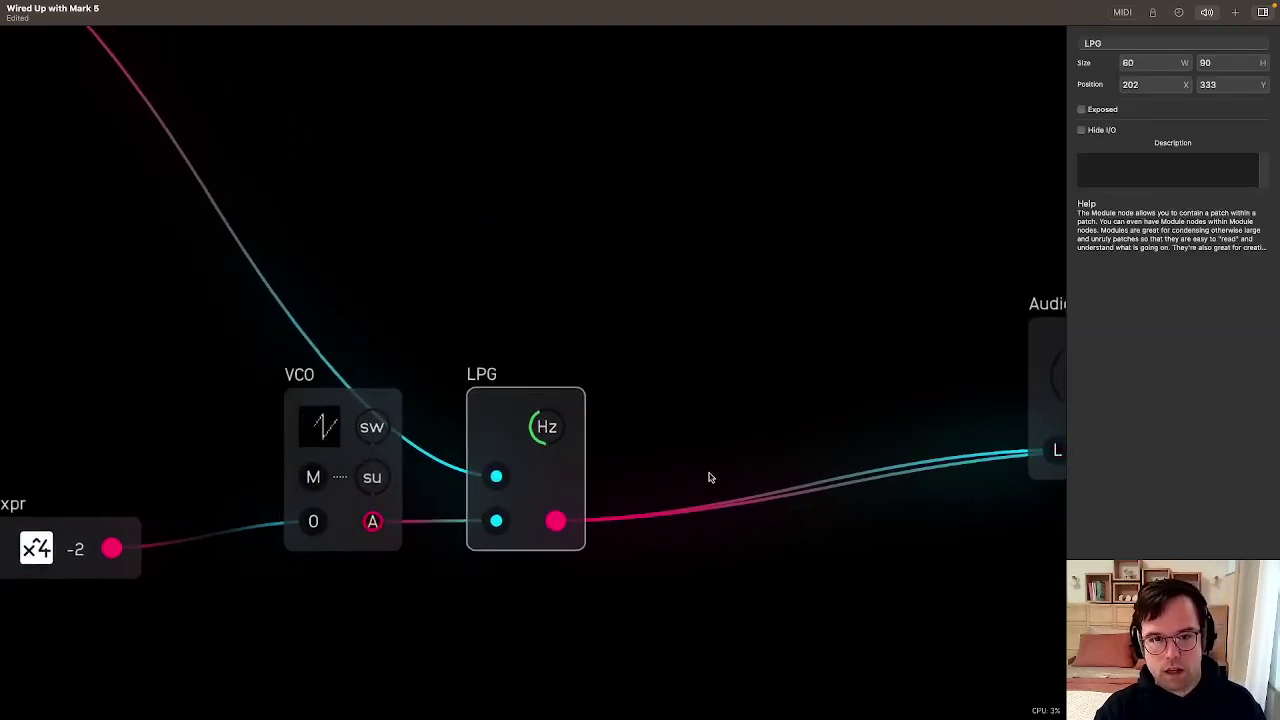
scroll(700, 478, "down", 2)
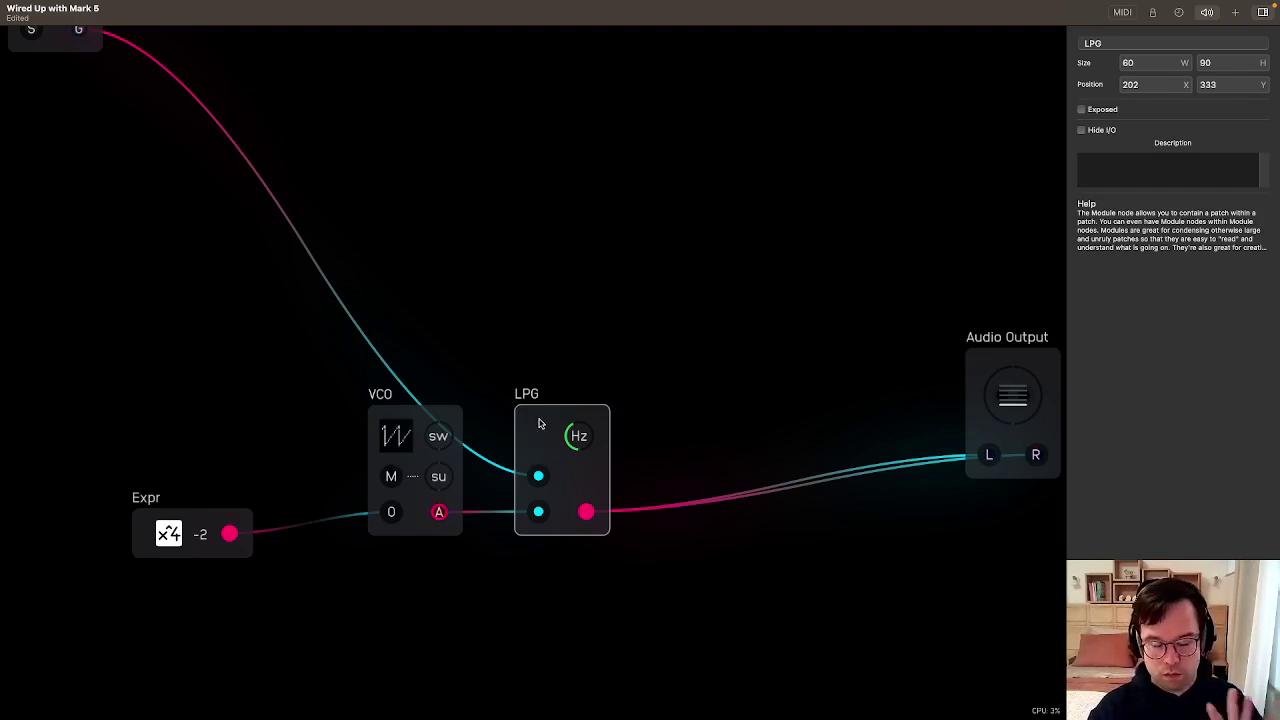
mouse_move(533, 415)
left_mouse_down()
mouse_move(523, 420)
mouse_move(540, 409)
left_mouse_up()
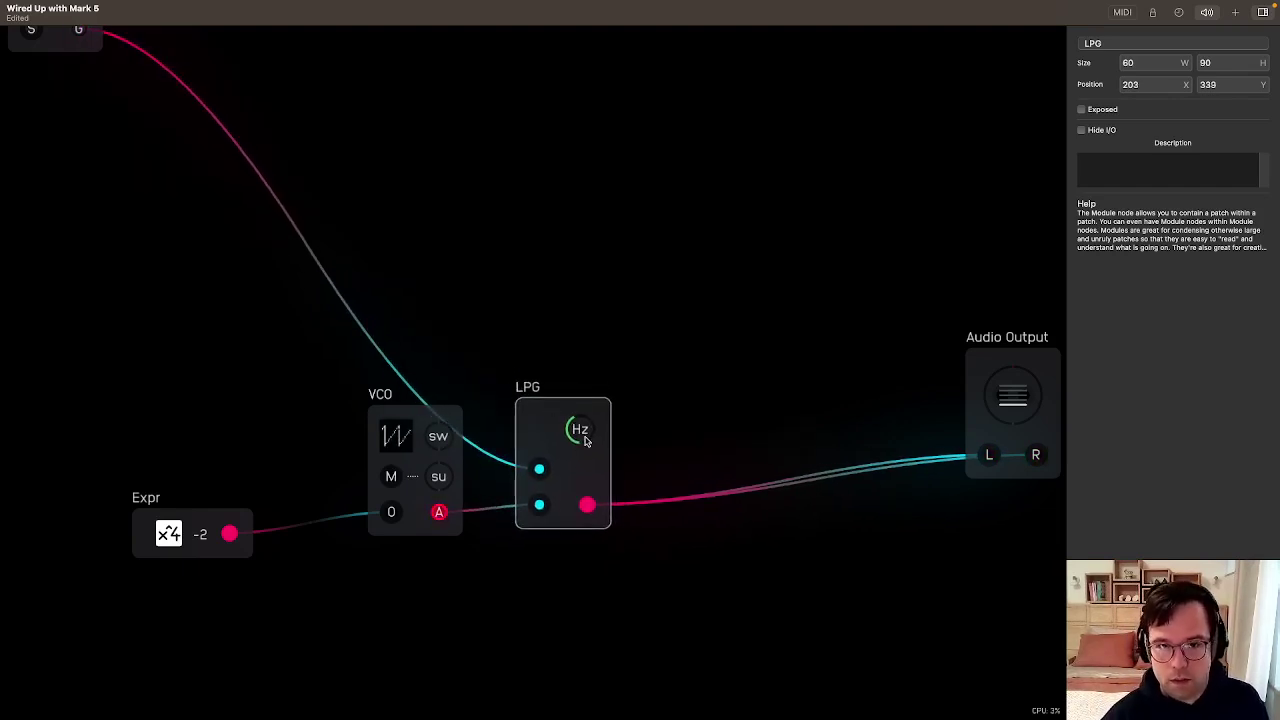
scroll(531, 500, "up", 5)
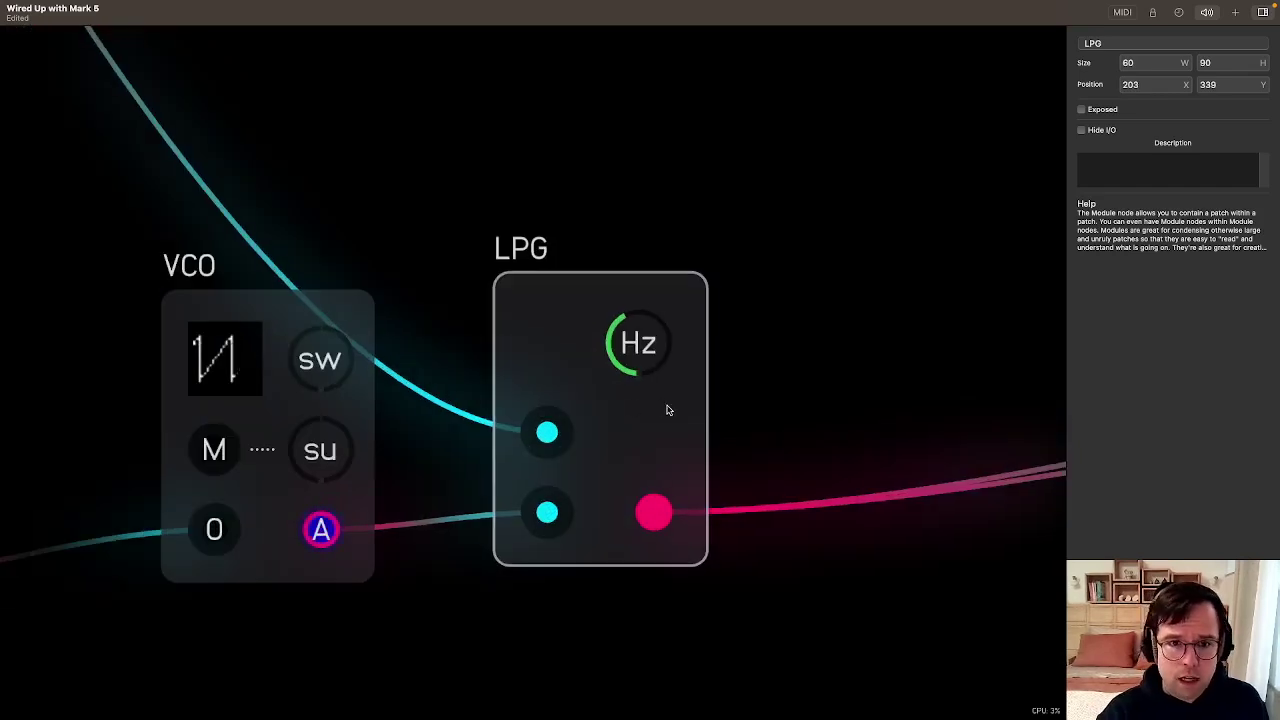
mouse_move(647, 432)
left_mouse_down()
mouse_move(340, 434)
mouse_move(366, 446)
mouse_move(642, 452)
left_mouse_up()
Overlay the LPG module on the VCO and align its Hz knob with the sw knob at about X 49, Y 74
left_click(1152, 12)
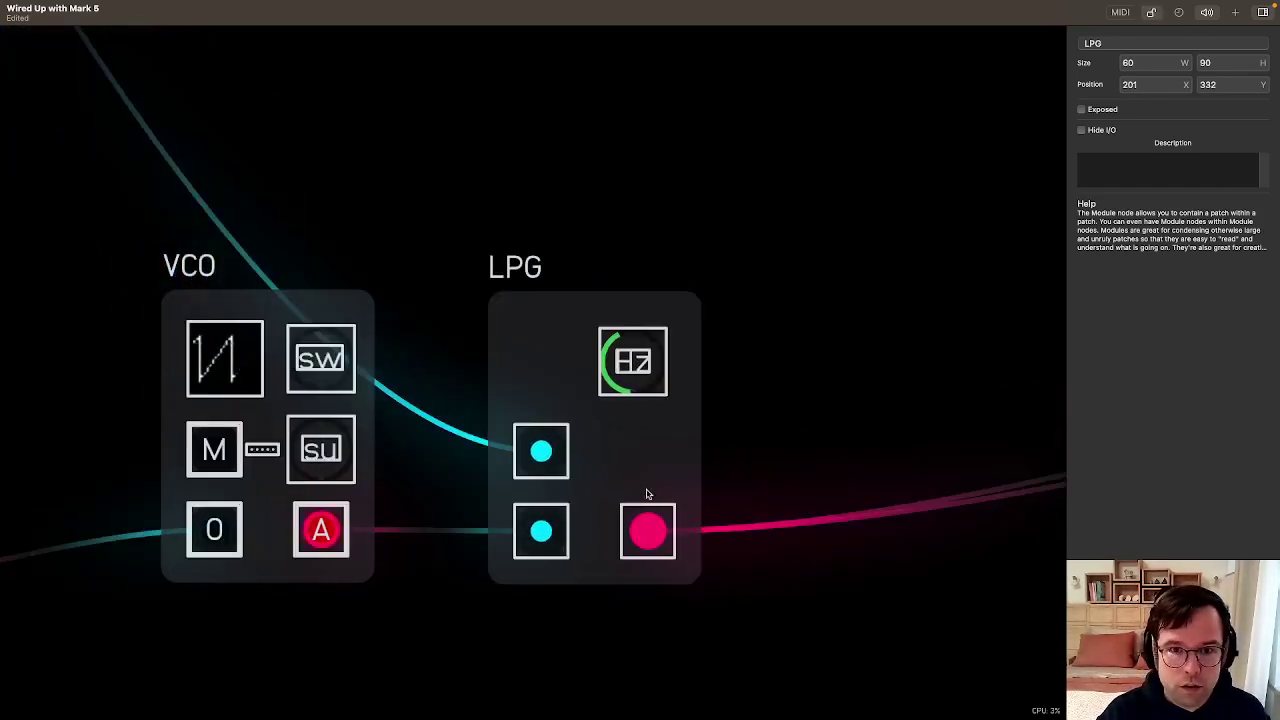
left_click(1152, 12)
left_click_drag(643, 457, 324, 454)
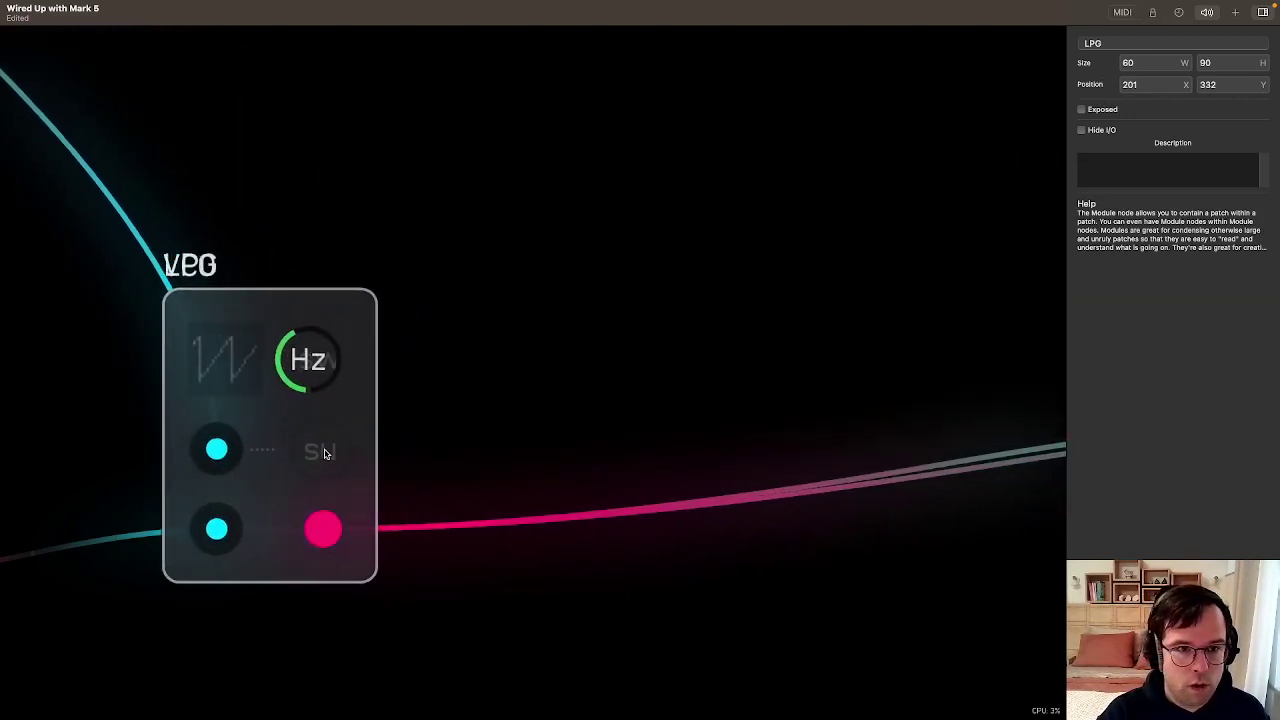
left_click(1151, 14)
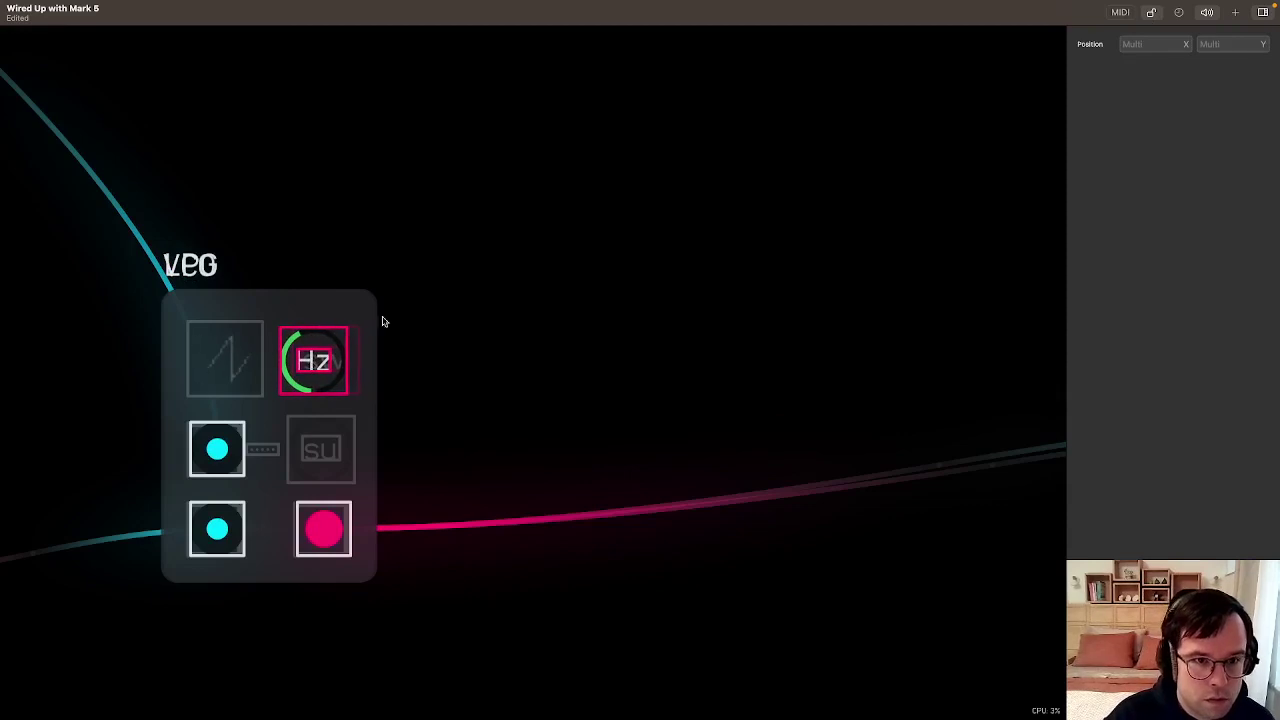
left_click(286, 321)
left_click(281, 339)
left_click_drag(281, 343, 293, 352)
left_click(1152, 13)
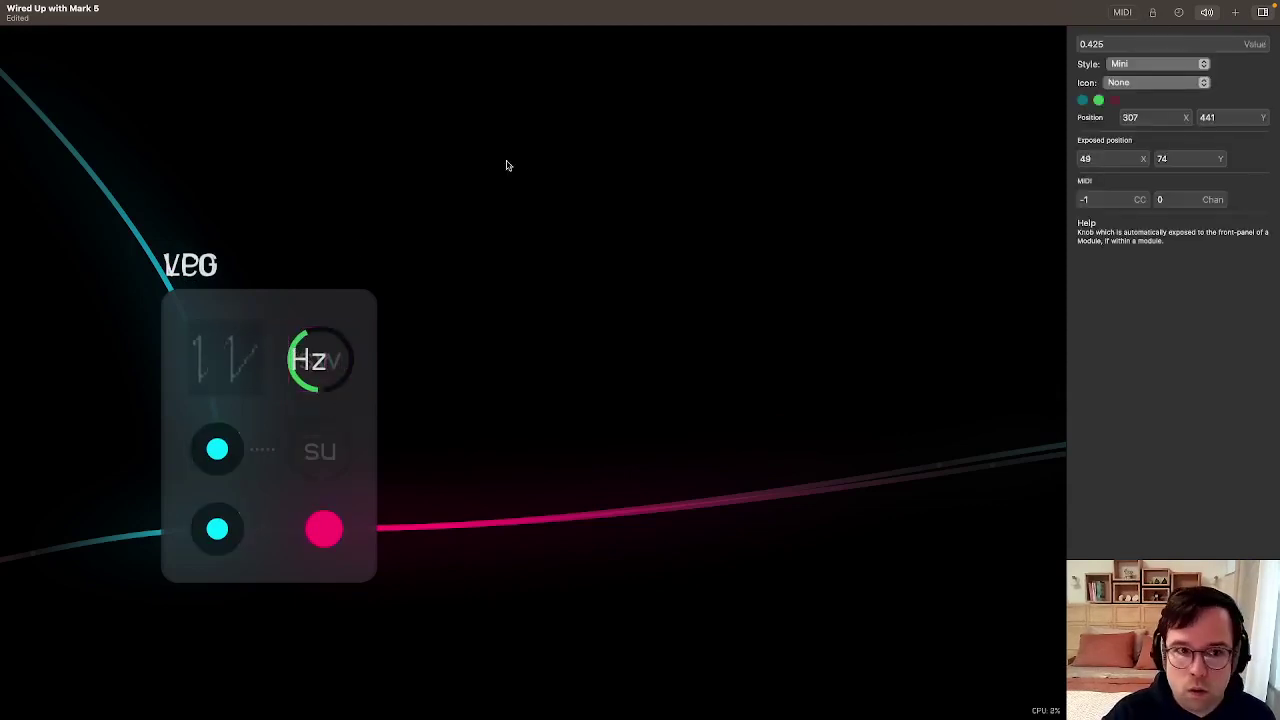
With the modules apart and panels unlocked, set the Hz knob's exposed position to X 50, Y 74, matching the VCO's sw knob
left_click(1152, 13)
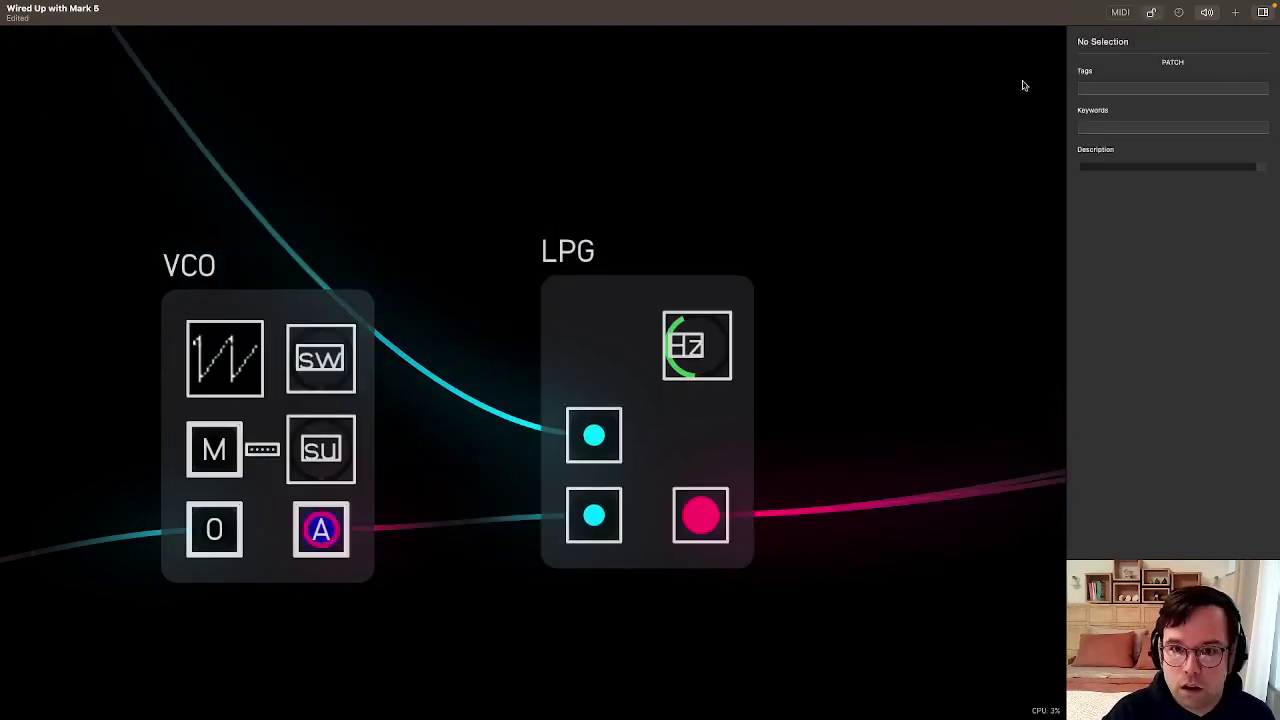
left_click(318, 331)
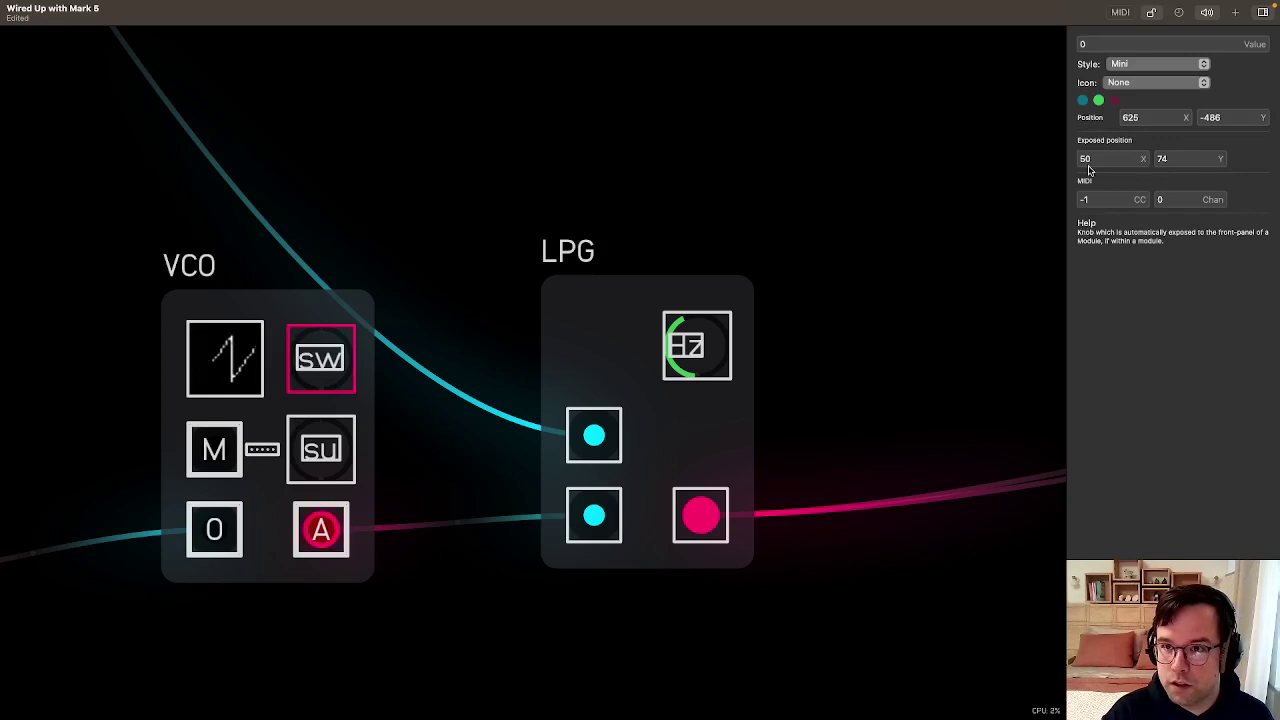
left_click(696, 327)
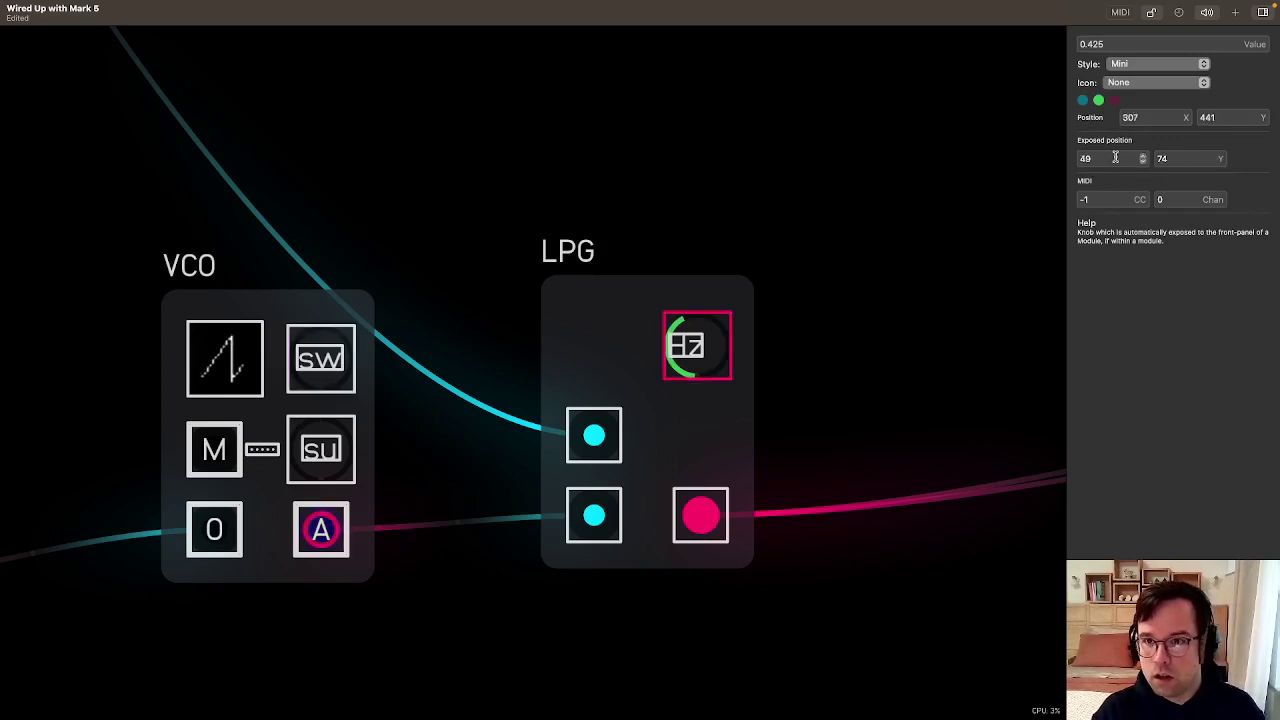
type("50")
key("Tab")
type("74")
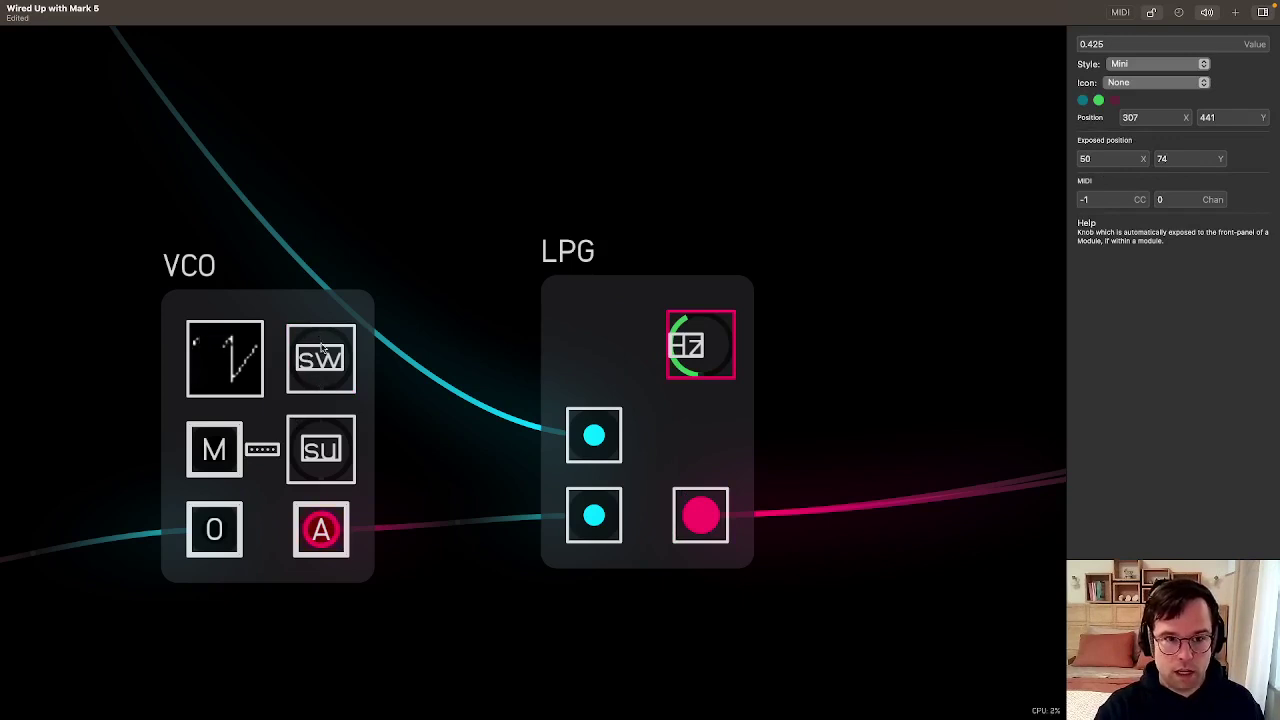
Centre the Hz label on its knob at about X 44, Y 70 and lock the panels
left_click(698, 346)
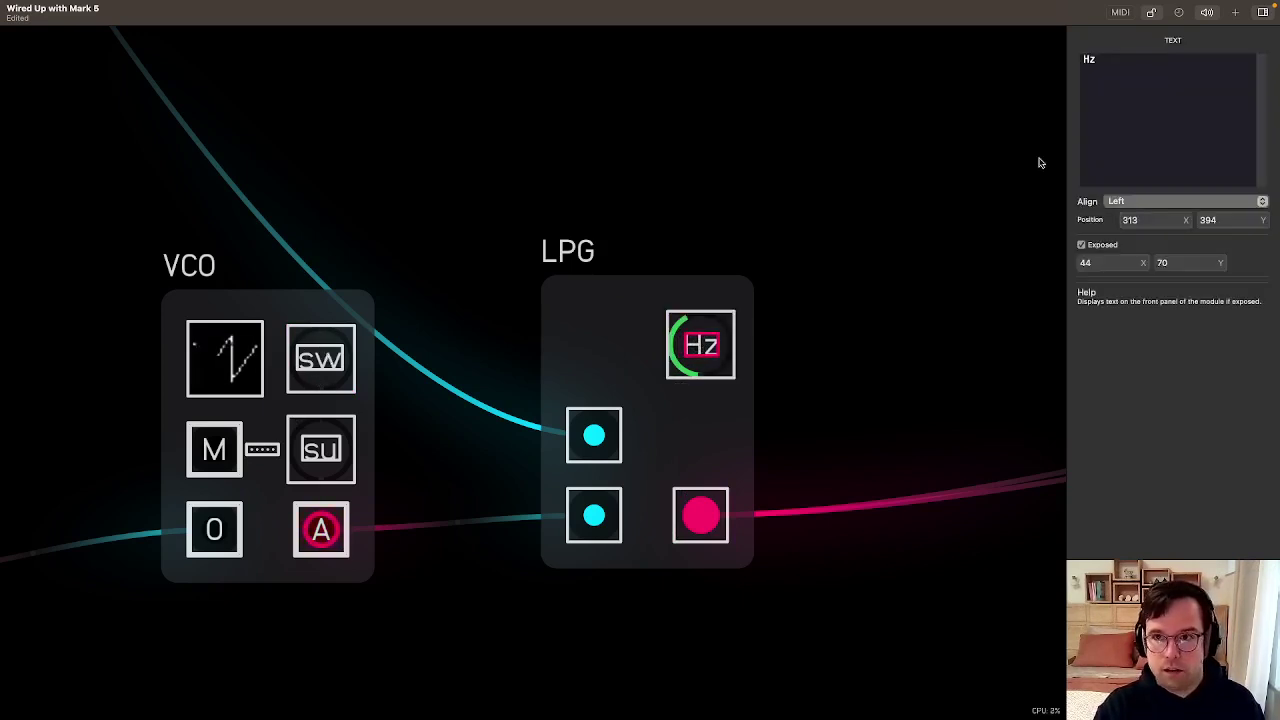
left_click(1152, 12)
Move the LPG module slightly up and away from the VCO to about X 231, Y 358
left_click(898, 459)
scroll(558, 553, "down", 3)
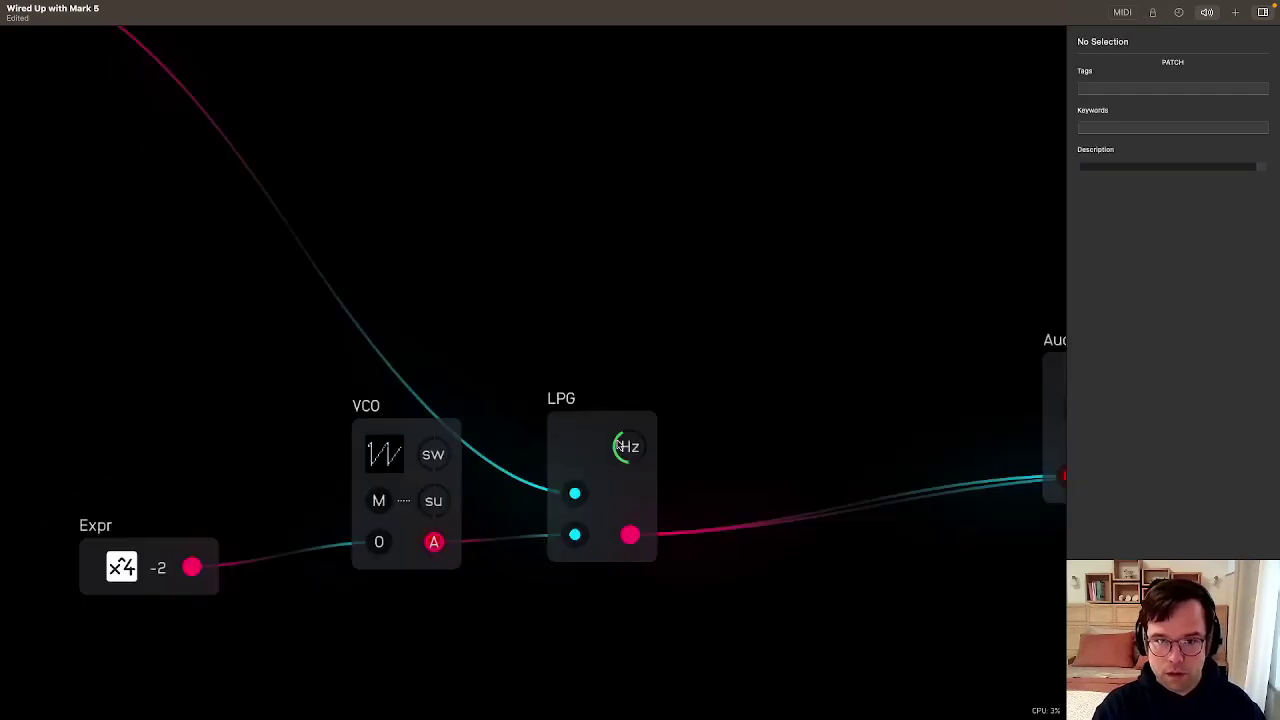
left_click_drag(615, 502, 629, 474)
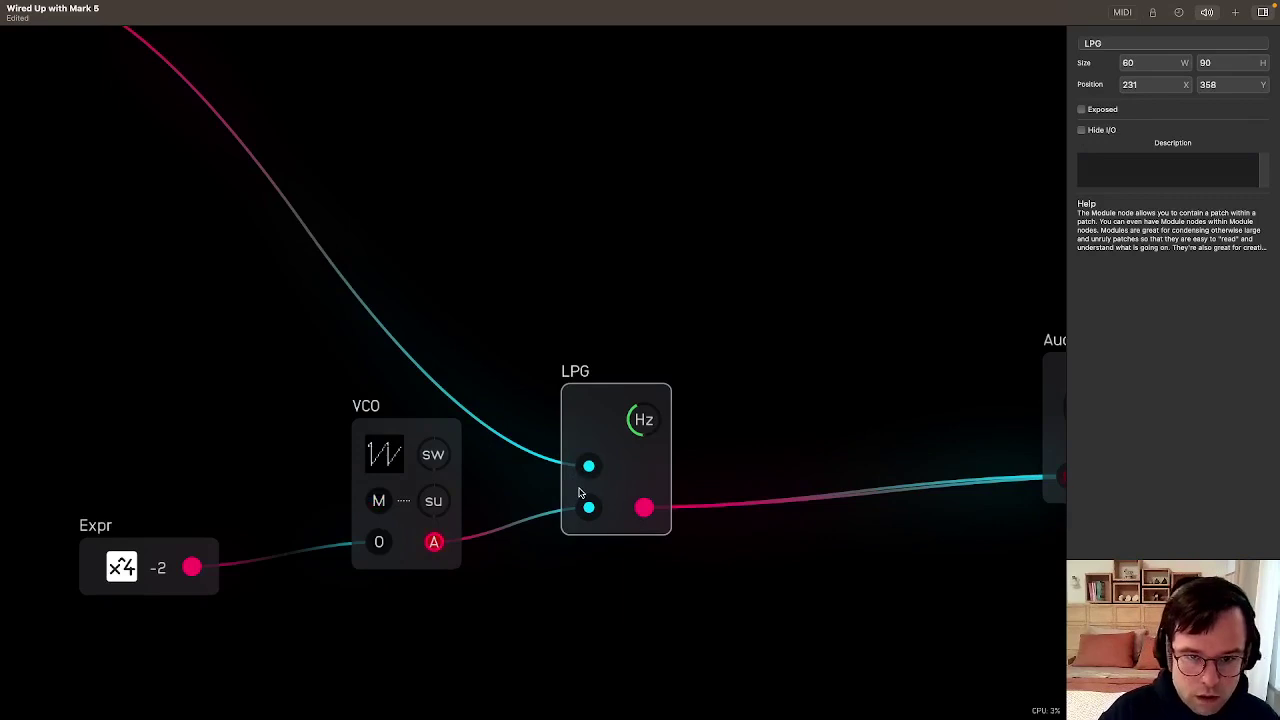
Open the LPG module and group the gate Input and the 0.001 and 0.6 Exprs beside the Analog AD Envelope, with the audio Input set lower
double_click(629, 487)
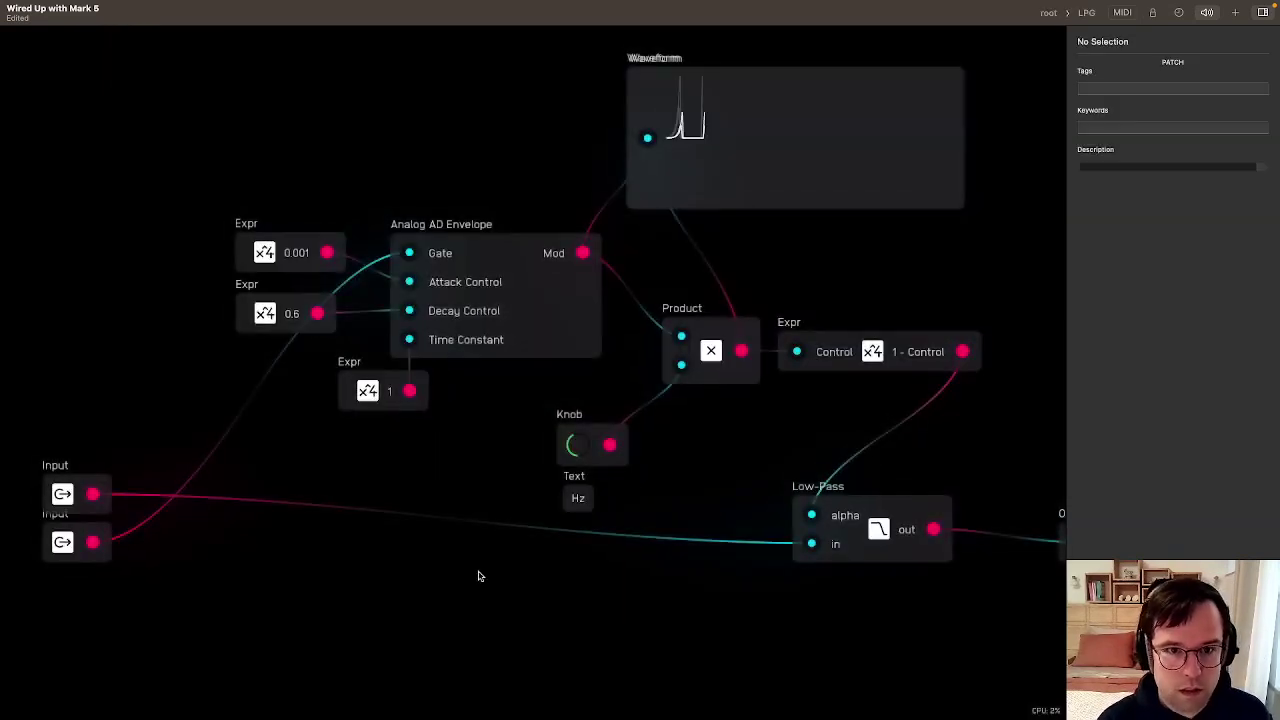
left_click_drag(66, 494, 140, 606)
left_click_drag(62, 541, 300, 195)
mouse_move(365, 121)
left_mouse_down()
mouse_move(294, 314)
mouse_move(323, 316)
left_mouse_up()
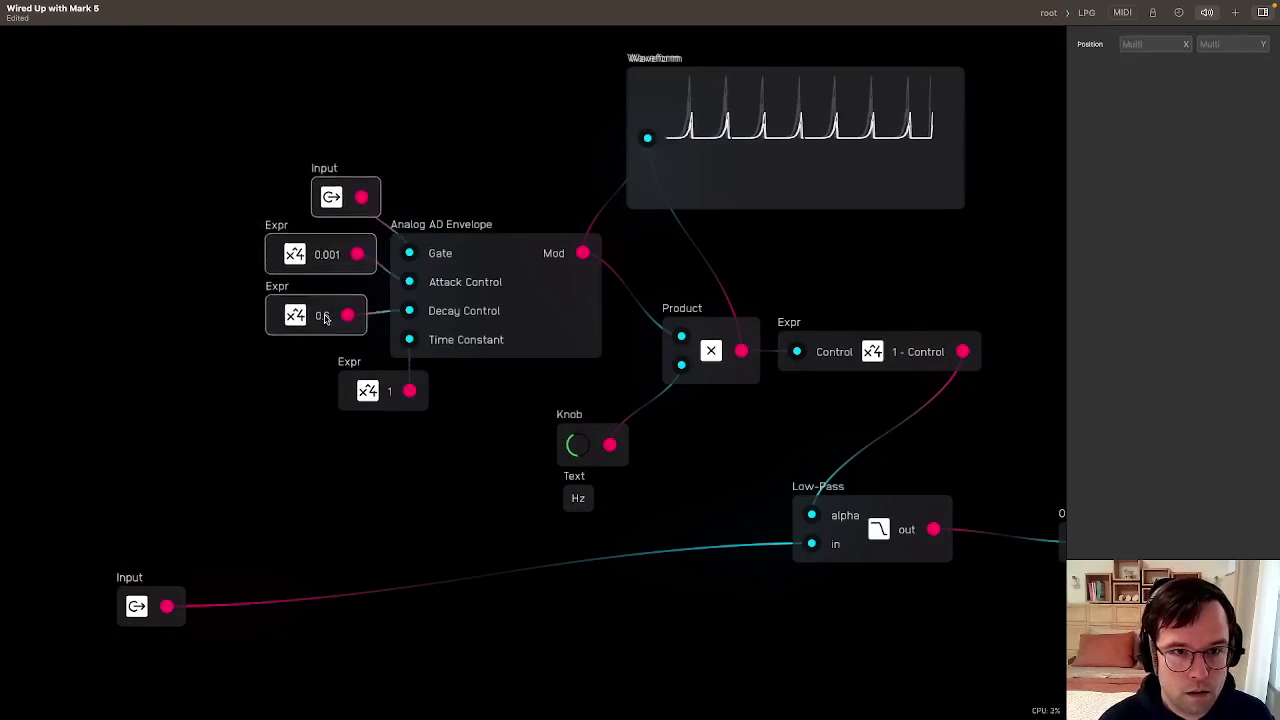
left_click(509, 123)
Move the Hz Knob and its label under the Product node and delete the overlapping Waveform nodes
left_click_drag(614, 414, 571, 517)
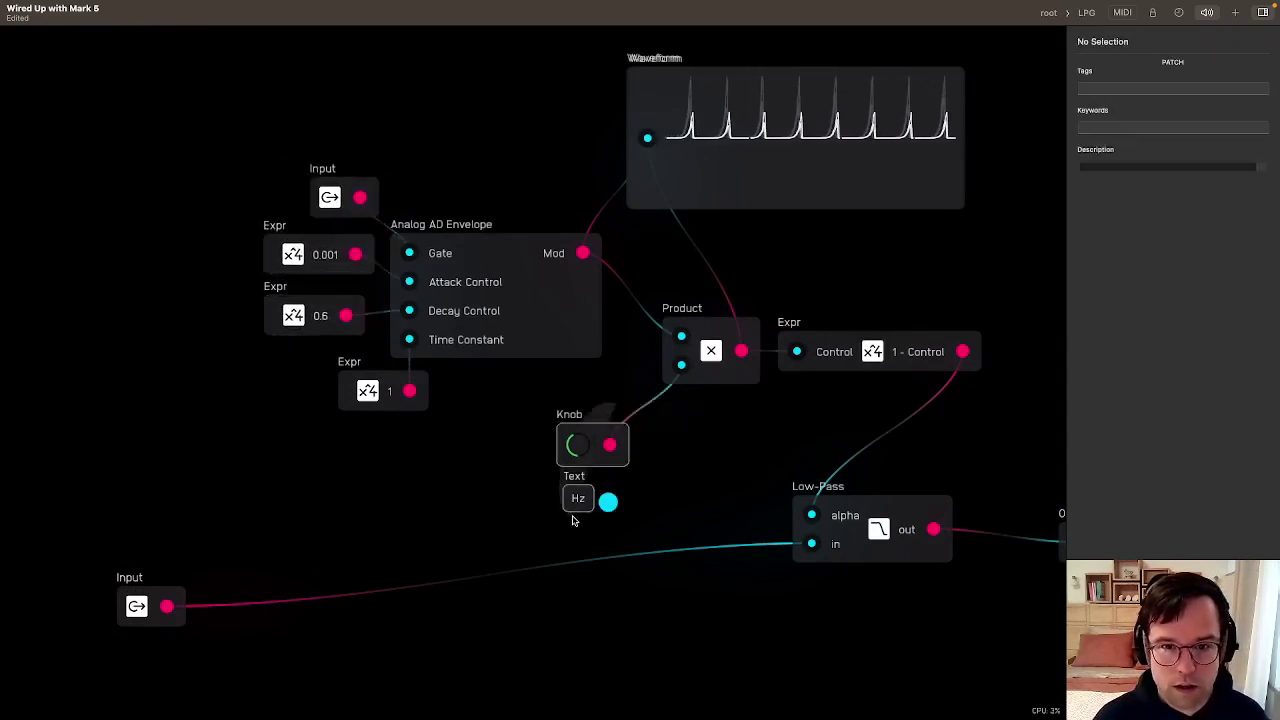
left_click_drag(600, 435, 672, 428)
left_click(688, 276)
left_click_drag(792, 140, 854, 158)
left_click(803, 78, "shift")
key("BackSpace")
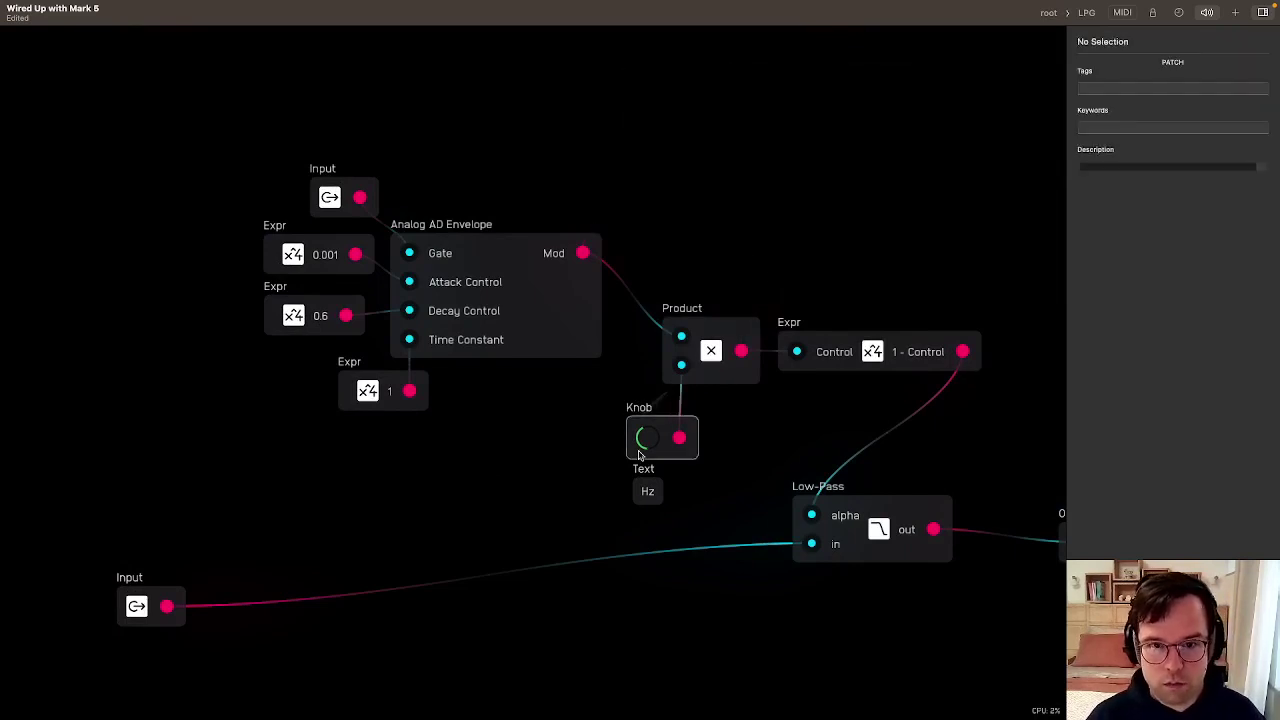
Arrange the Knob and Hz label above Product, with the knob feeding the upper input and the envelope's Mod output the lower
left_click_drag(674, 434, 675, 113)
left_click(775, 178)
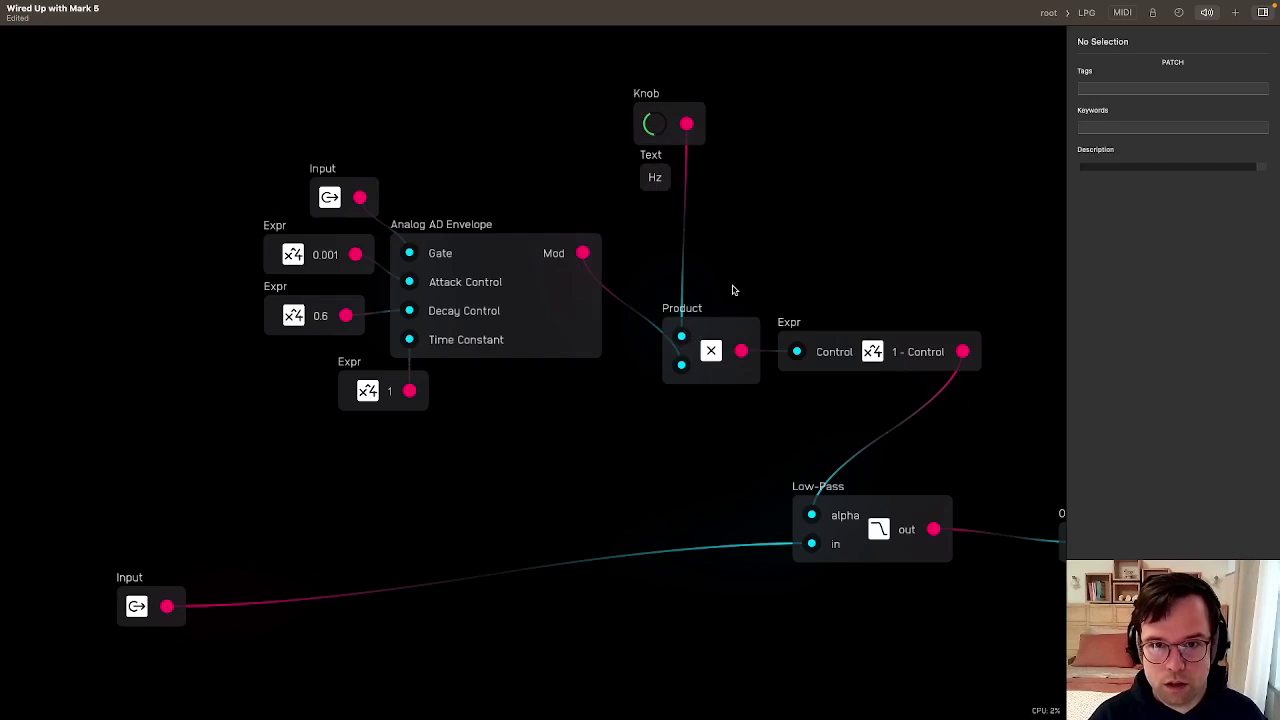
left_click_drag(713, 344, 686, 232)
mouse_move(676, 60)
left_mouse_down()
mouse_move(634, 177)
mouse_move(676, 172)
left_mouse_up()
mouse_move(598, 171)
left_mouse_down()
mouse_move(616, 77)
mouse_move(650, 69)
left_mouse_up()
left_click(648, 122, "shift")
mouse_move(669, 116)
left_mouse_down()
mouse_move(643, 117)
mouse_move(639, 143)
left_mouse_up()
Shift Knob and Product closer to the envelope's Mod output and place the 1 - Control Expr directly right of Product
left_click_drag(783, 106, 670, 245)
left_click_drag(690, 224, 673, 221)
left_click(854, 184)
left_click_drag(876, 361, 826, 246)
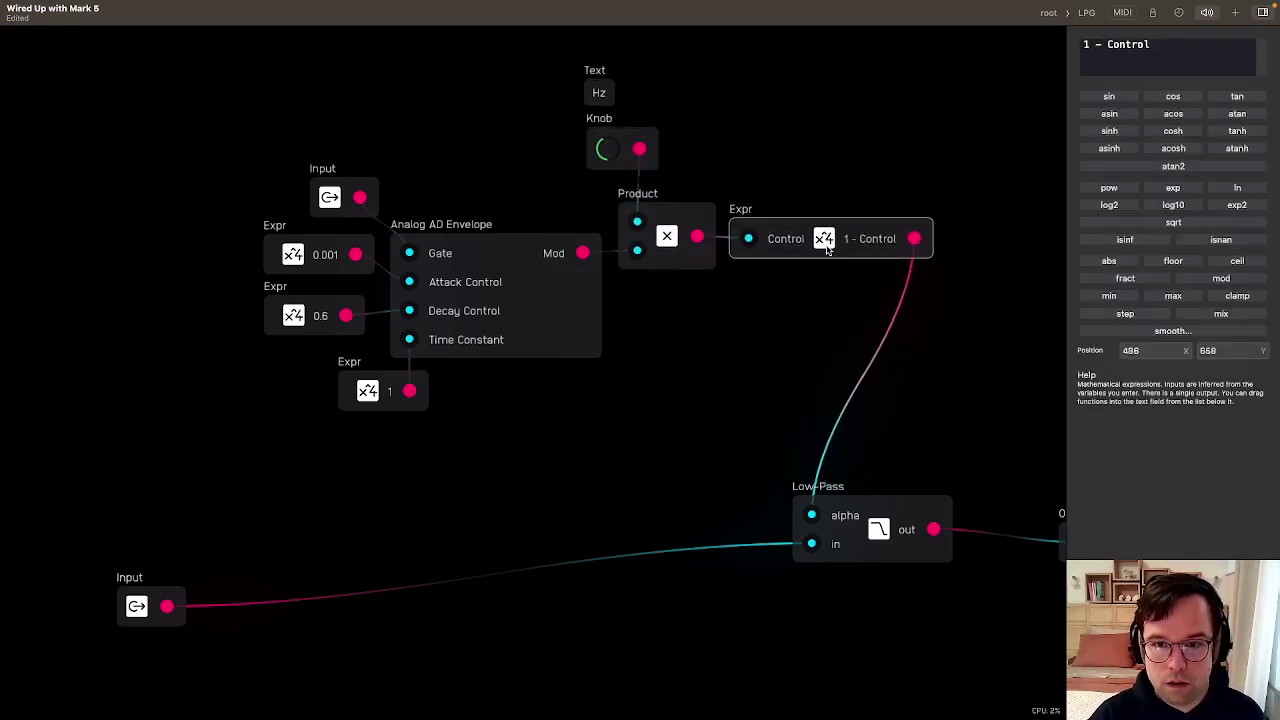
Place the Low-Pass node under the 1 - Control Expr, with the audio Input on its left and the Output on its right
left_click_drag(852, 540, 955, 335)
left_click_drag(141, 604, 827, 338)
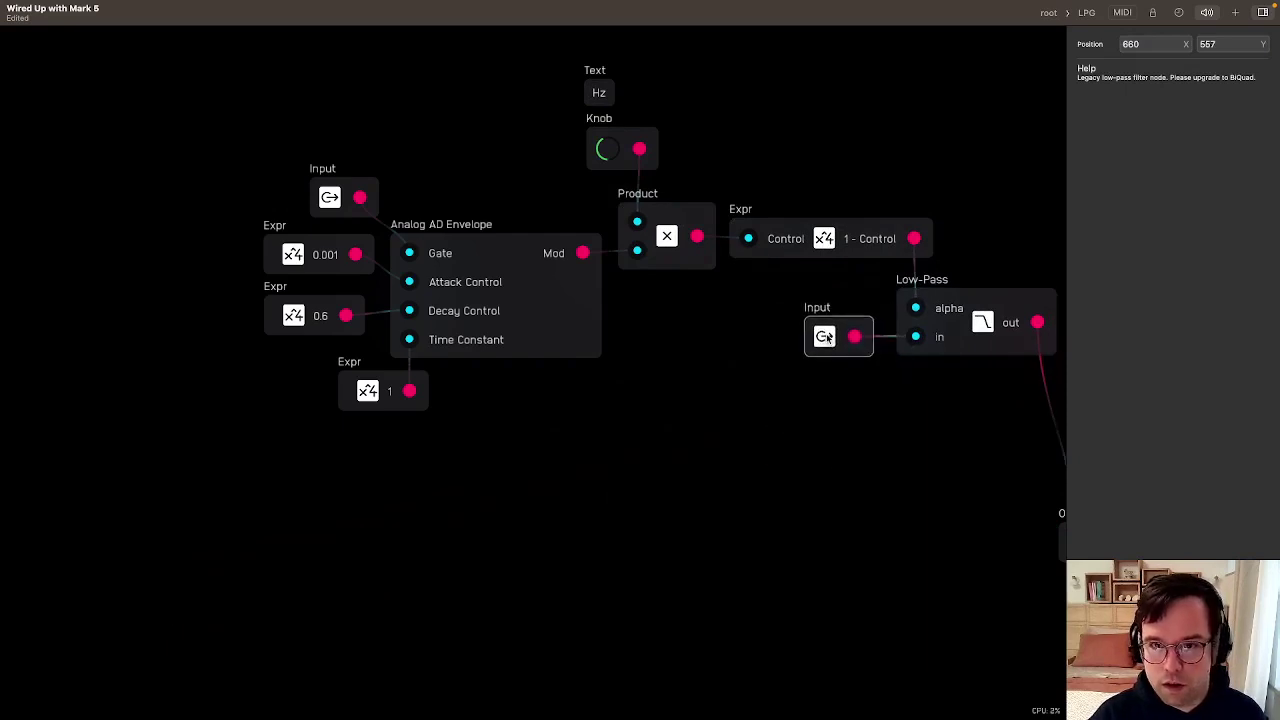
scroll(594, 434, "right", 6)
scroll(594, 434, "up", 1)
left_click_drag(766, 594, 802, 372)
left_click_drag(750, 494, 908, 442)
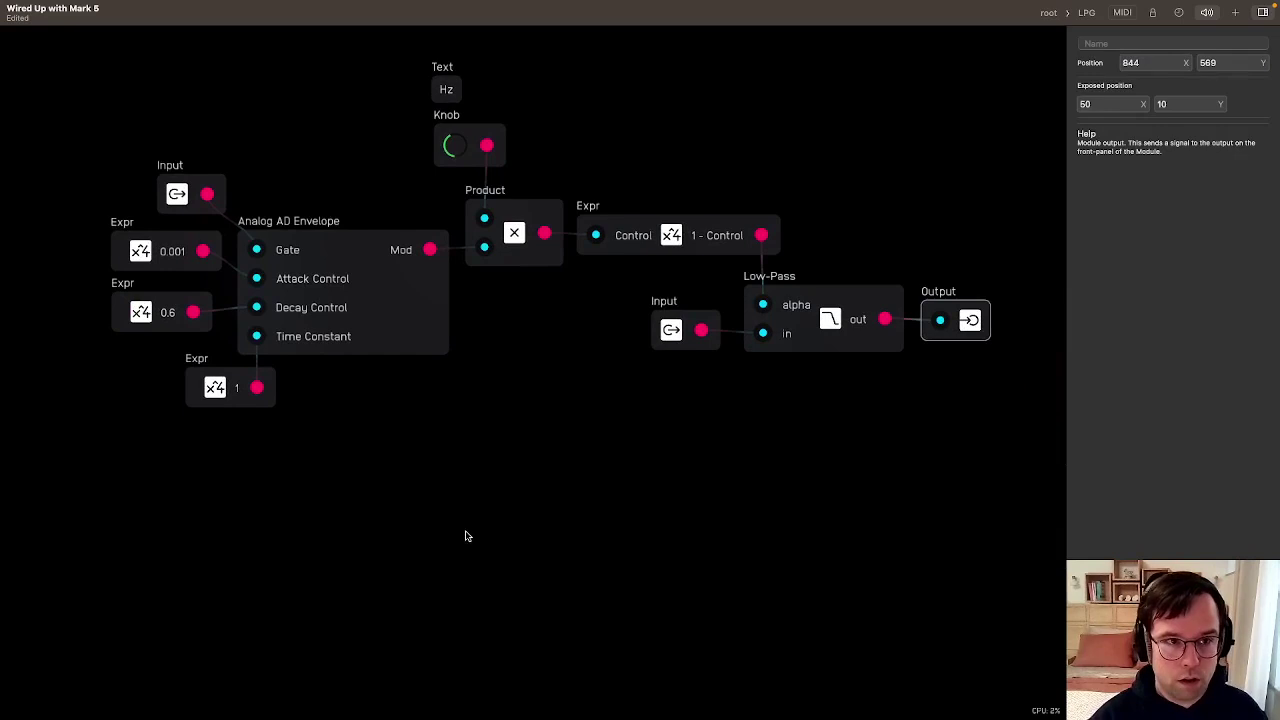
Add the Gate I/O Light from the user library above the envelope's gate Input and wire that Input to it
left_click(185, 191)
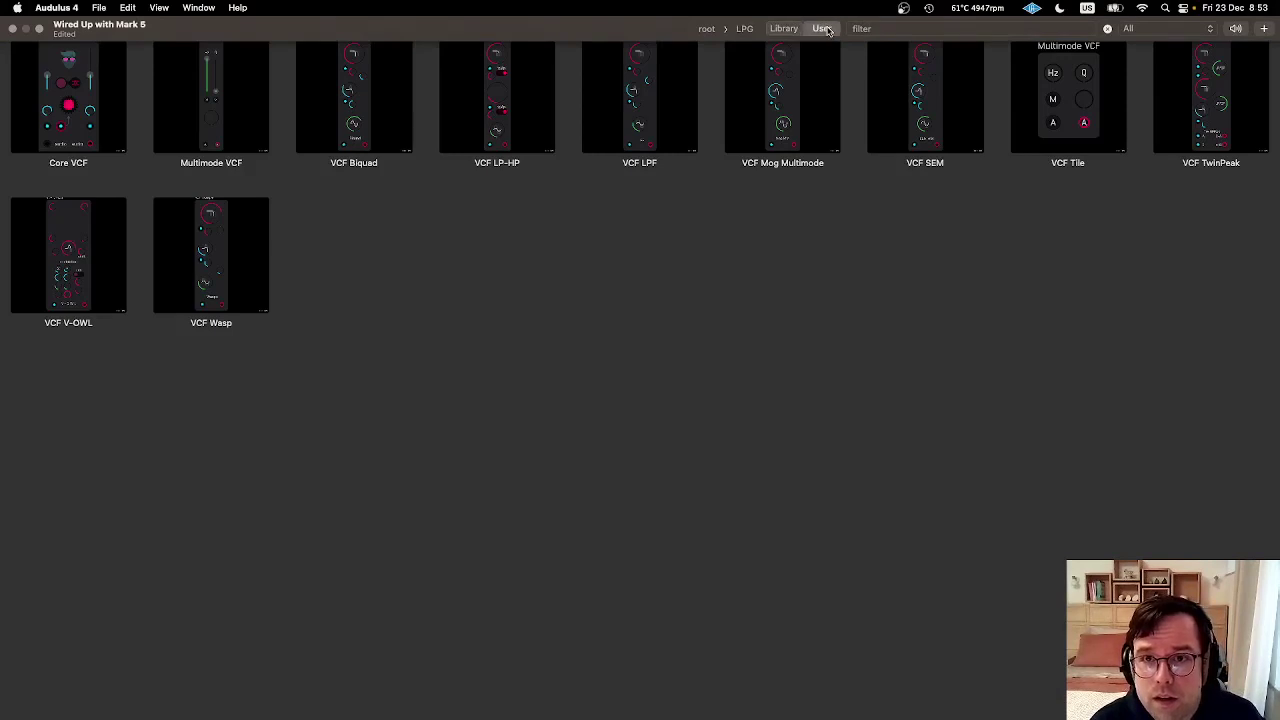
left_click(897, 28)
double_click(897, 28)
type("gate")
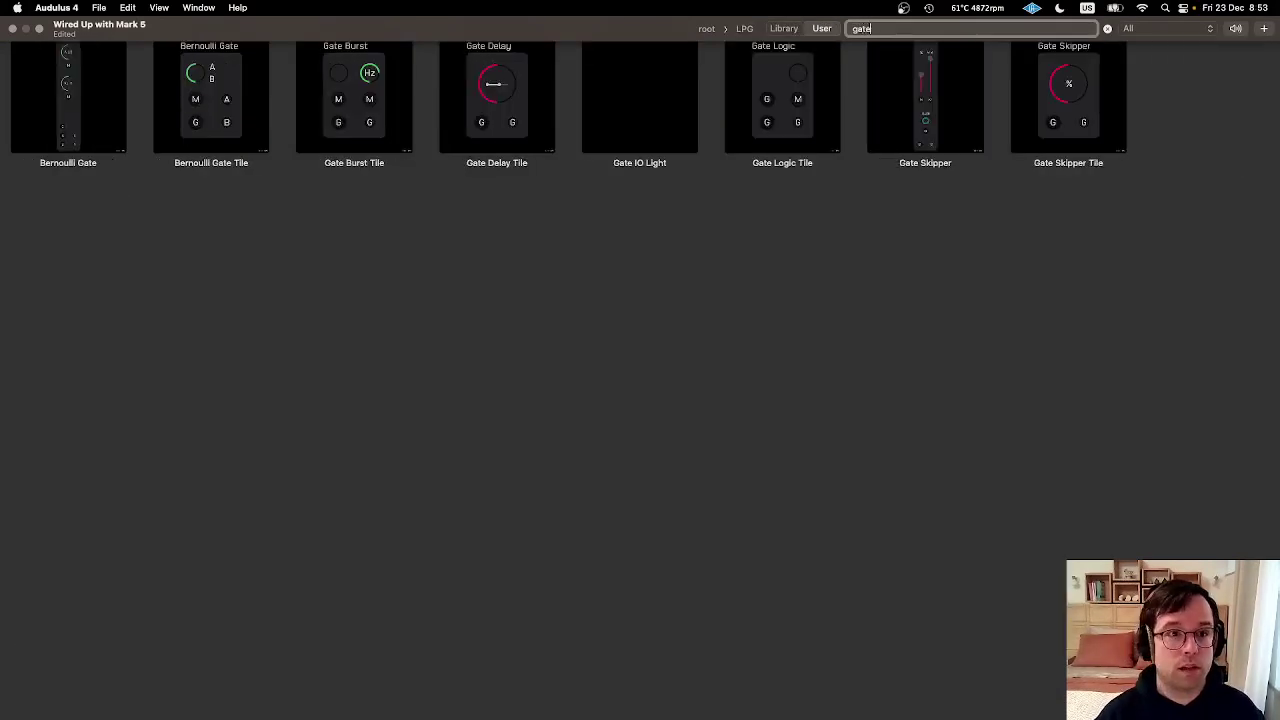
left_click(586, 118)
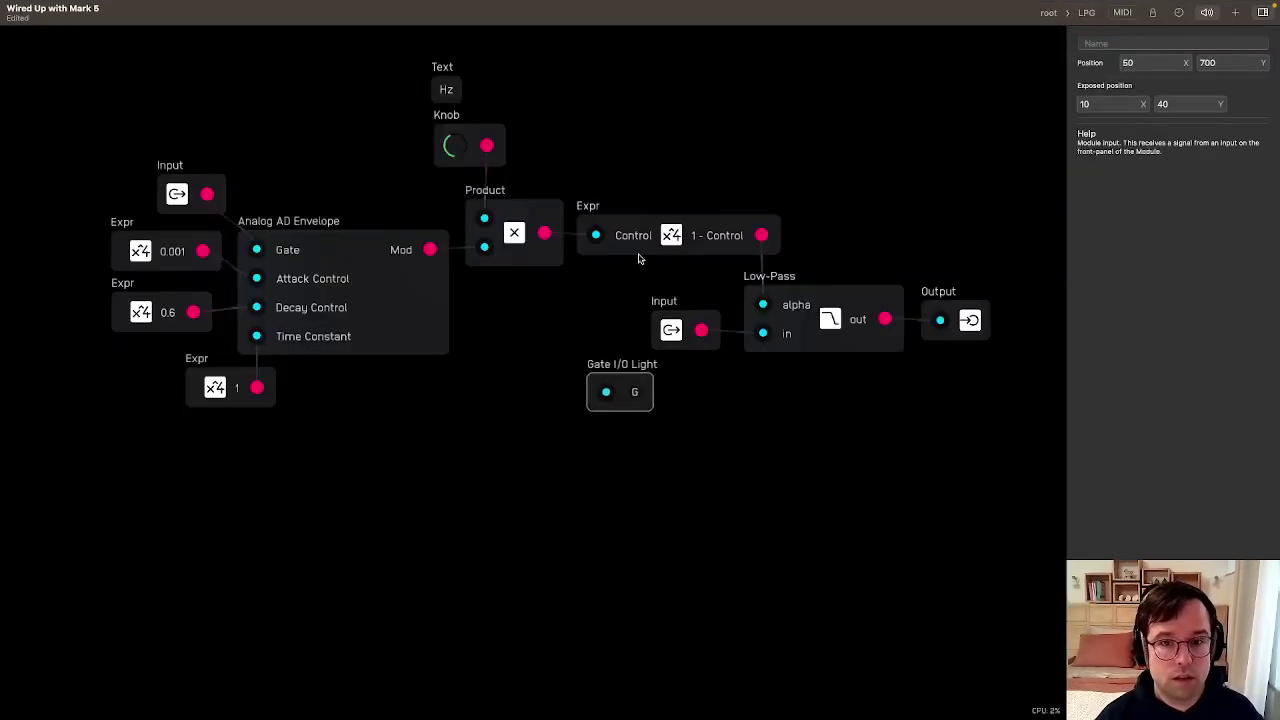
left_click(207, 135)
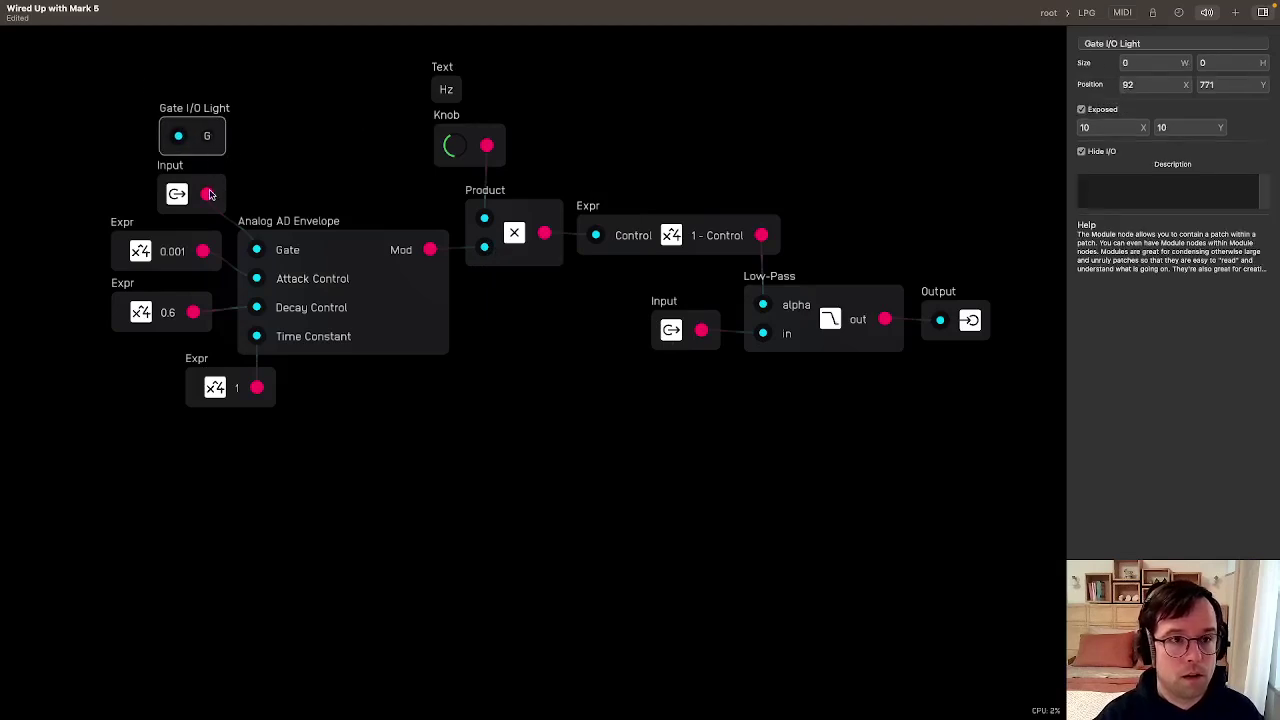
left_click(281, 125)
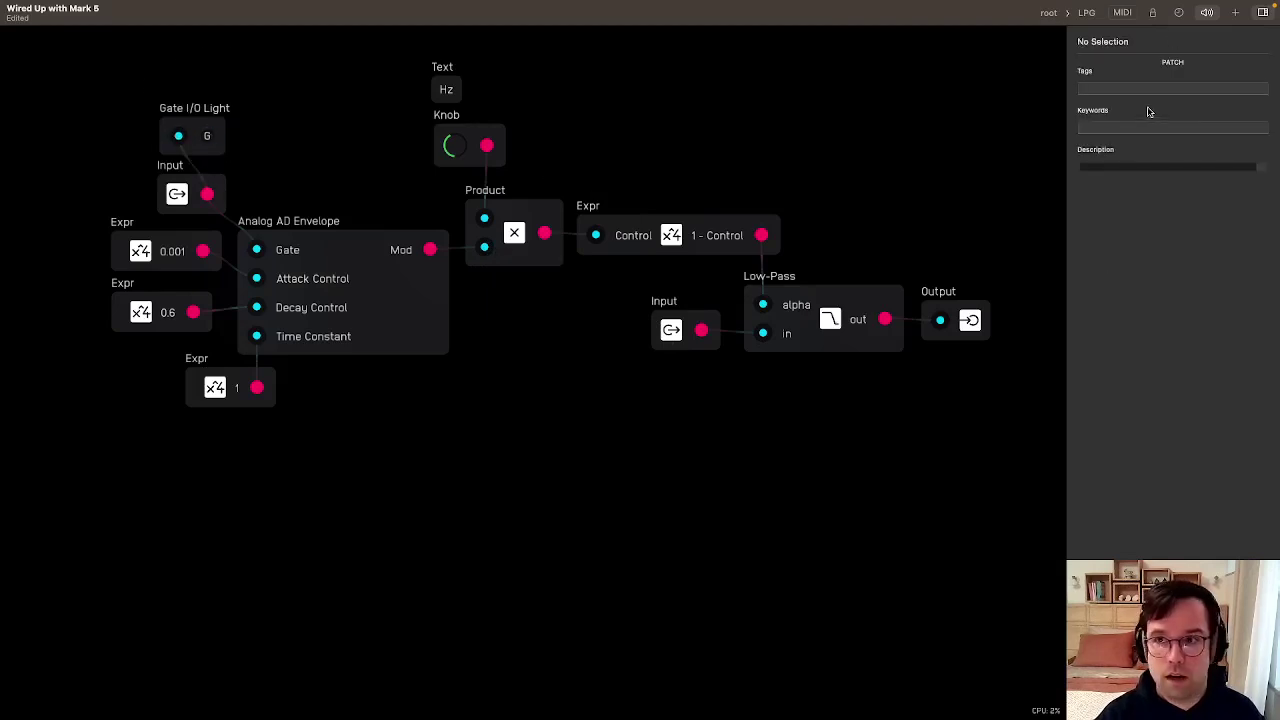
Add the Audio I/O Light from the user library below the Low-Pass node's audio Input and wire that Input to it
left_click(1235, 14)
type("adu")
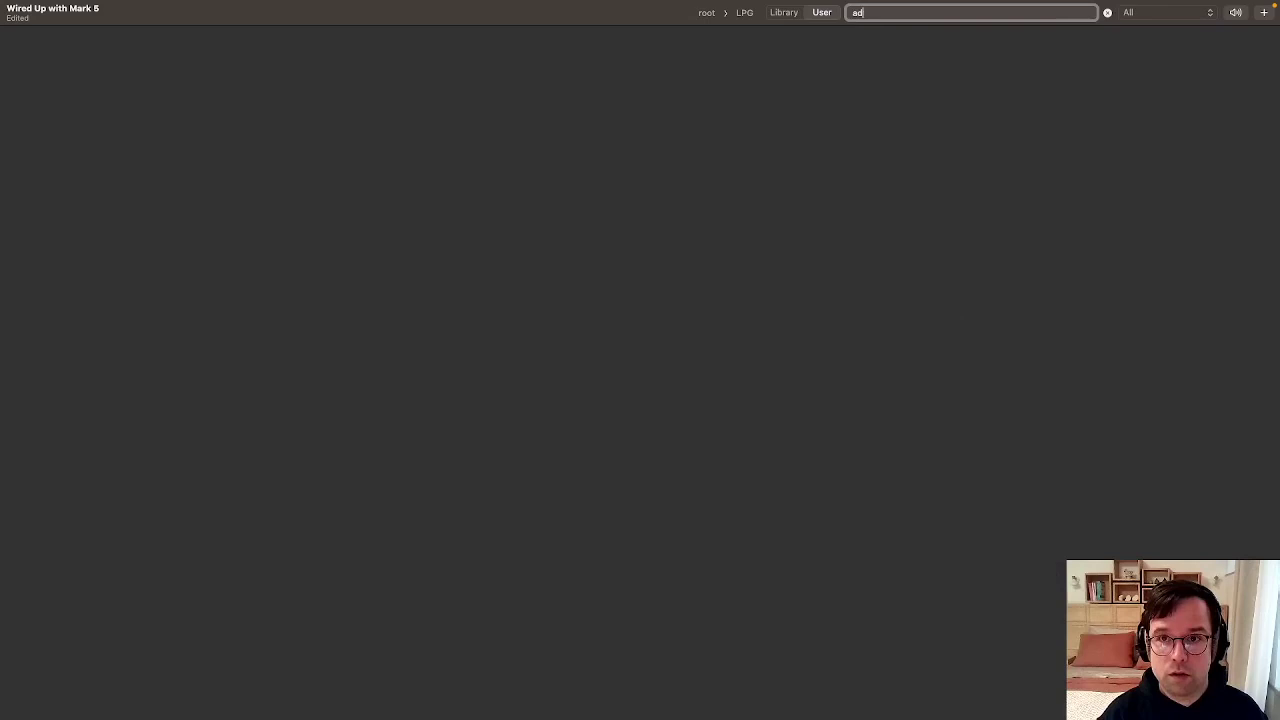
key("BackSpace")
type("udio")
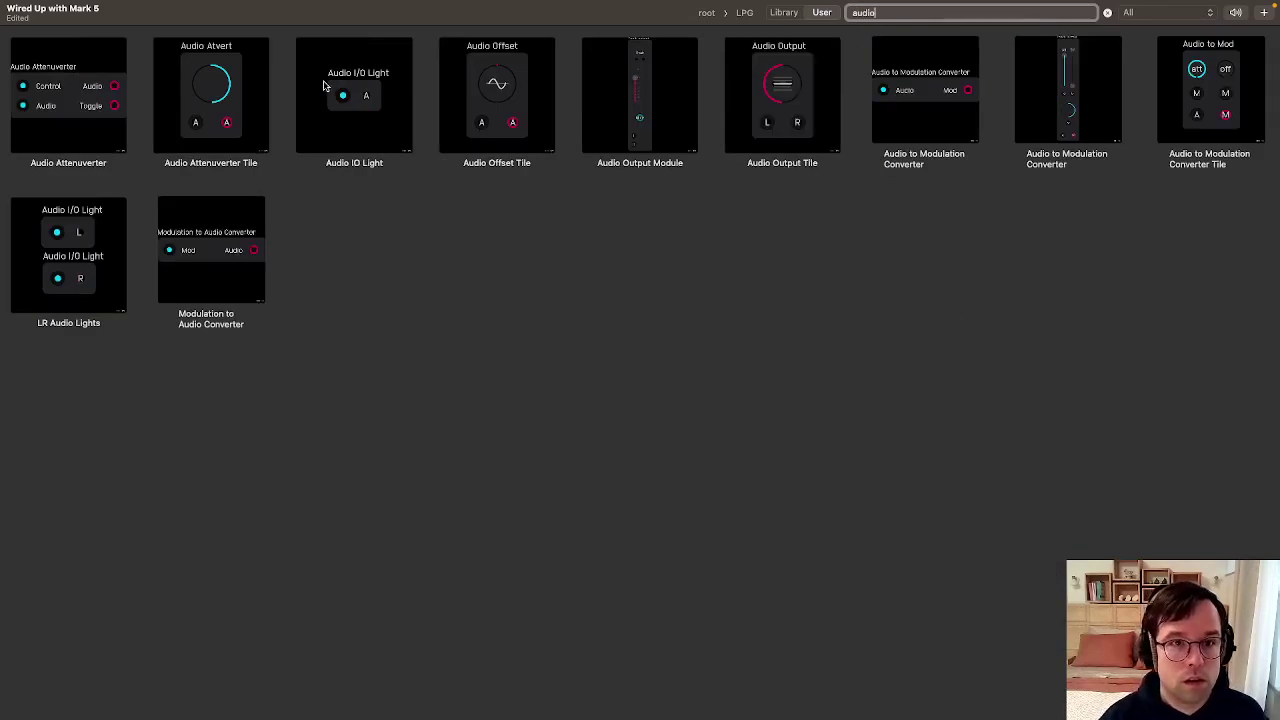
left_click(323, 86)
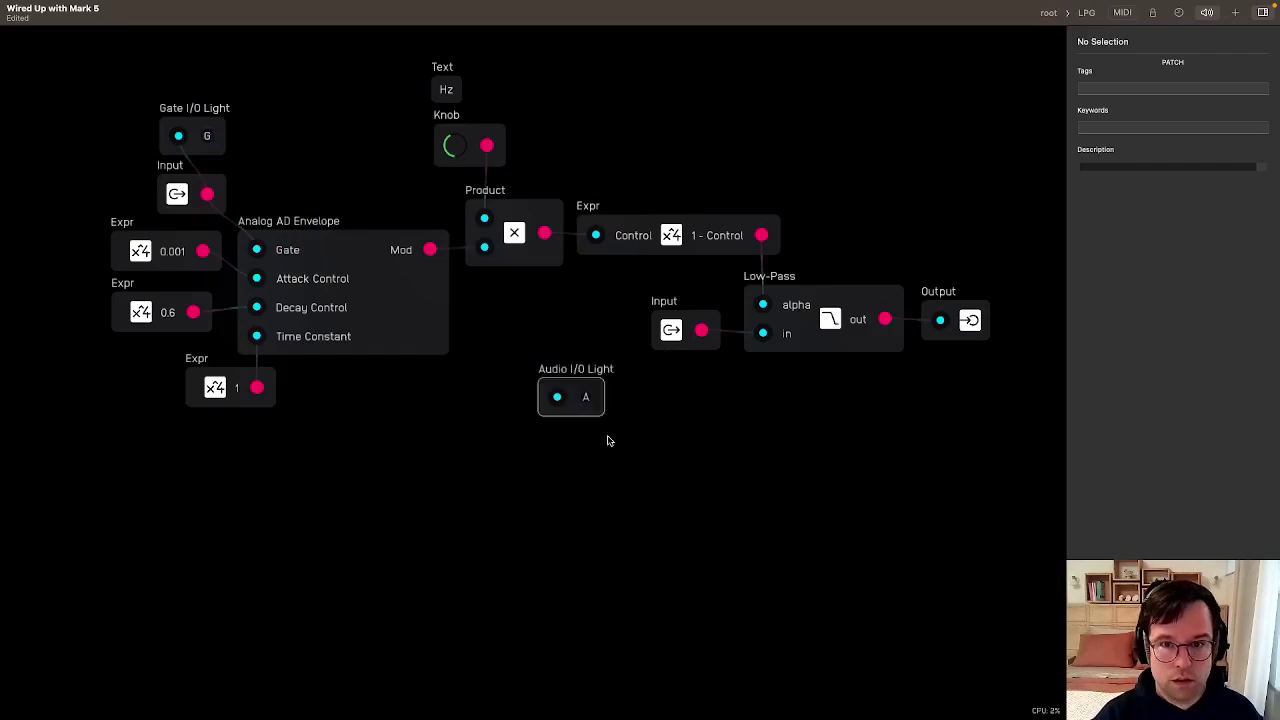
left_click(698, 395)
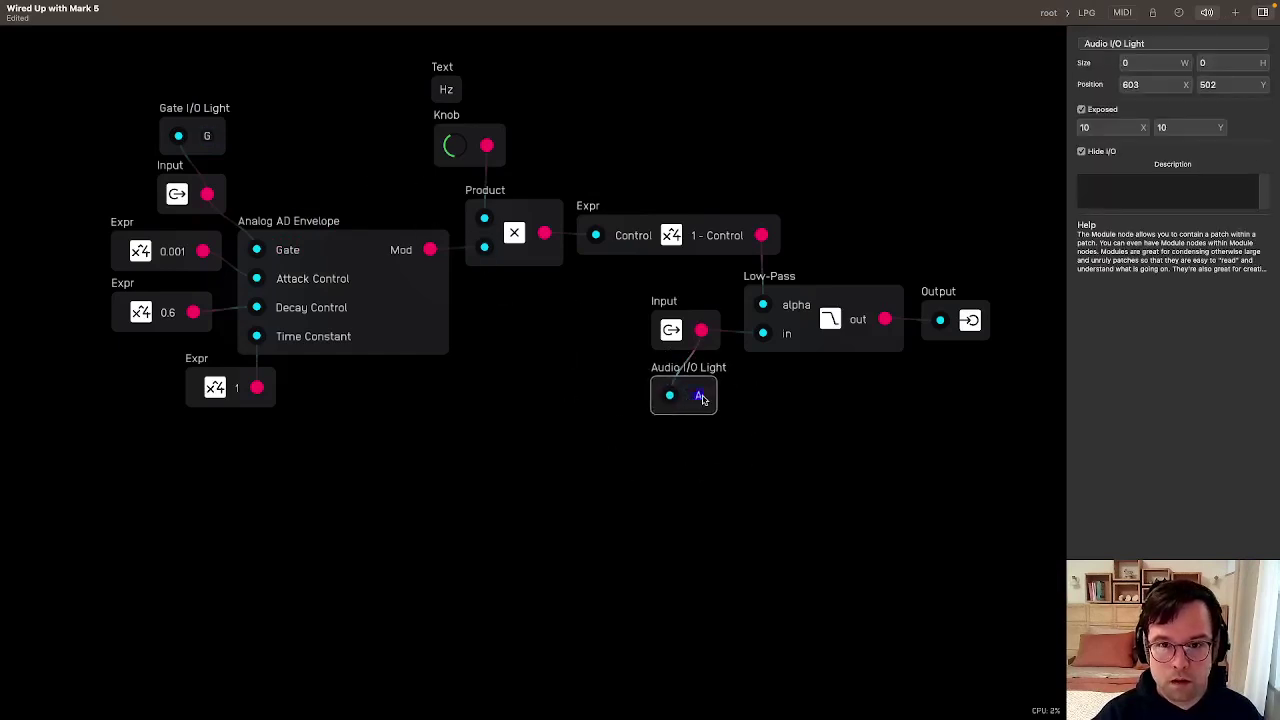
Duplicate the Audio I/O Light below the Output node and feed it from the Low-Pass output
key("super+d")
left_click_drag(697, 374, 982, 373)
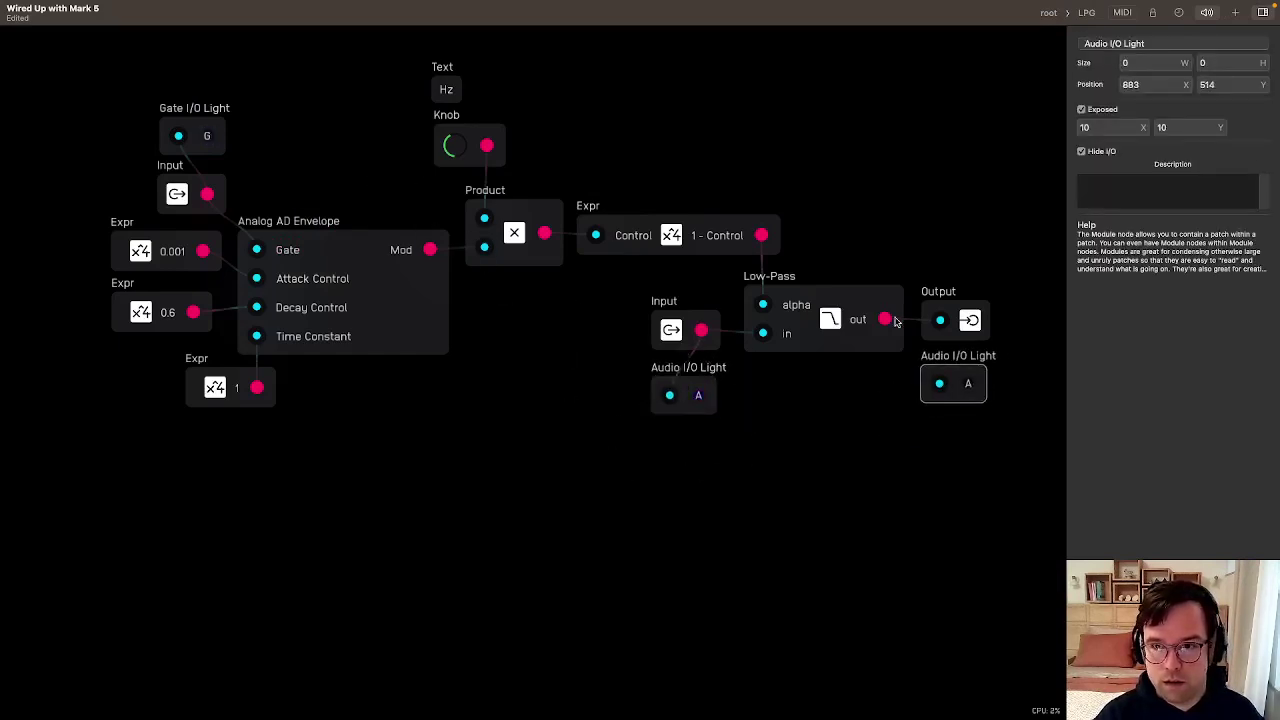
left_click(856, 243)
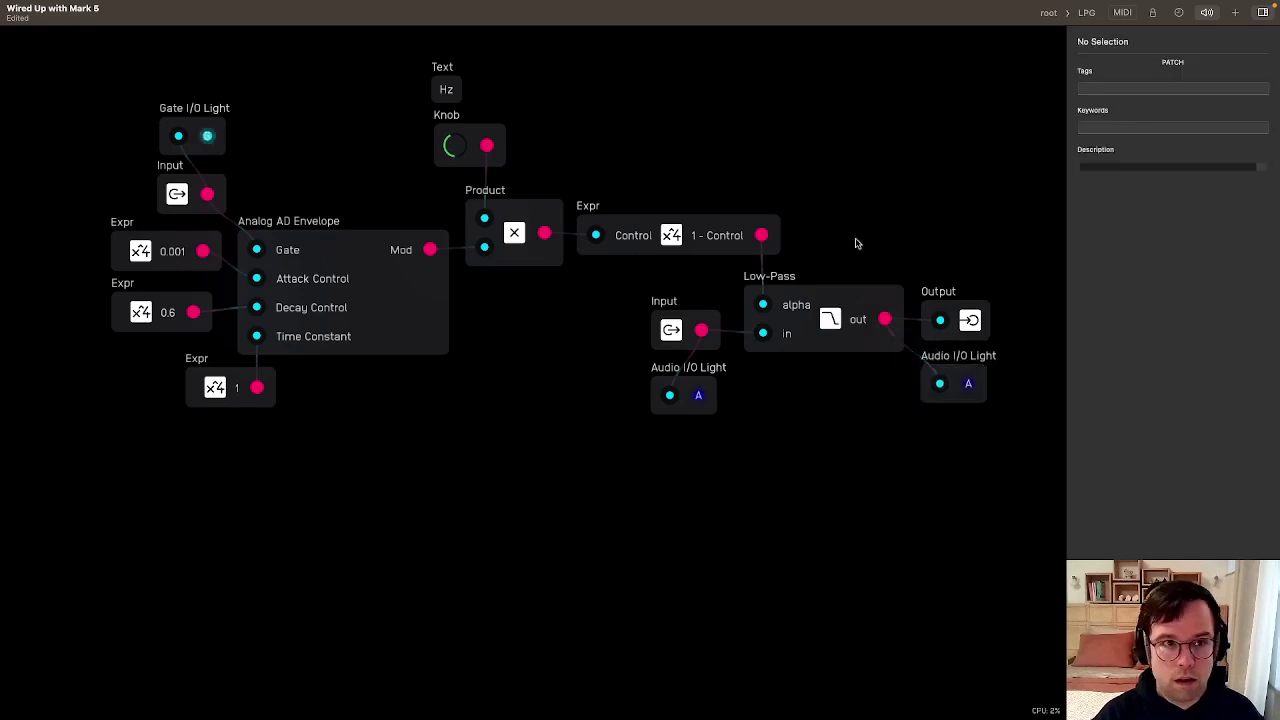
Match the lights' exposed positions to their ports: gate light 10, 40; input audio light 10, 10; output audio light 50, 10
left_click(171, 199)
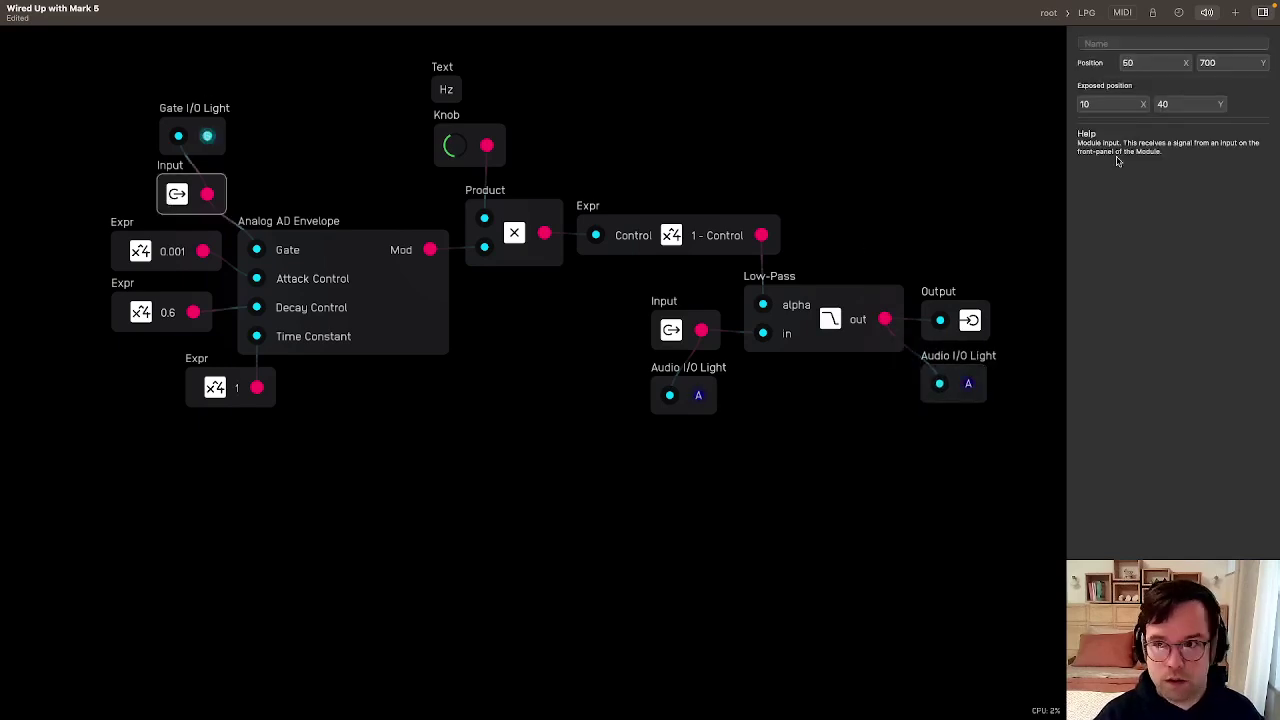
left_click(206, 137)
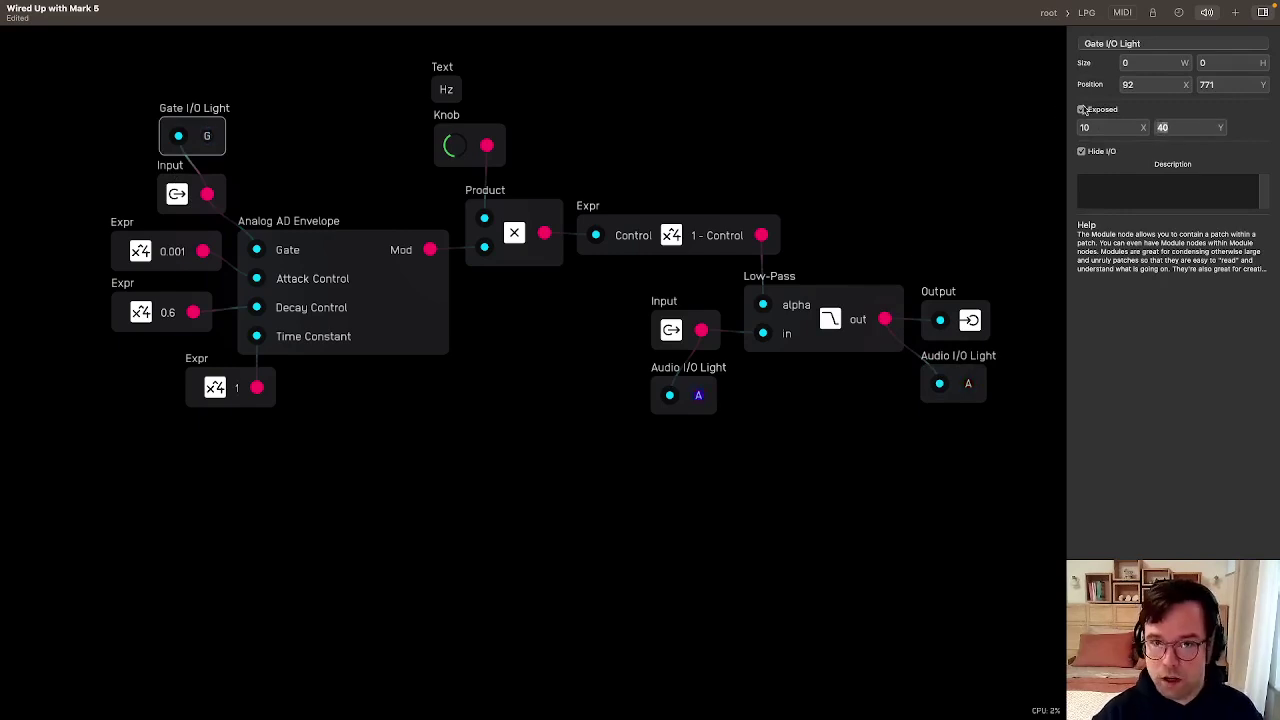
left_click(686, 333)
left_click(700, 392)
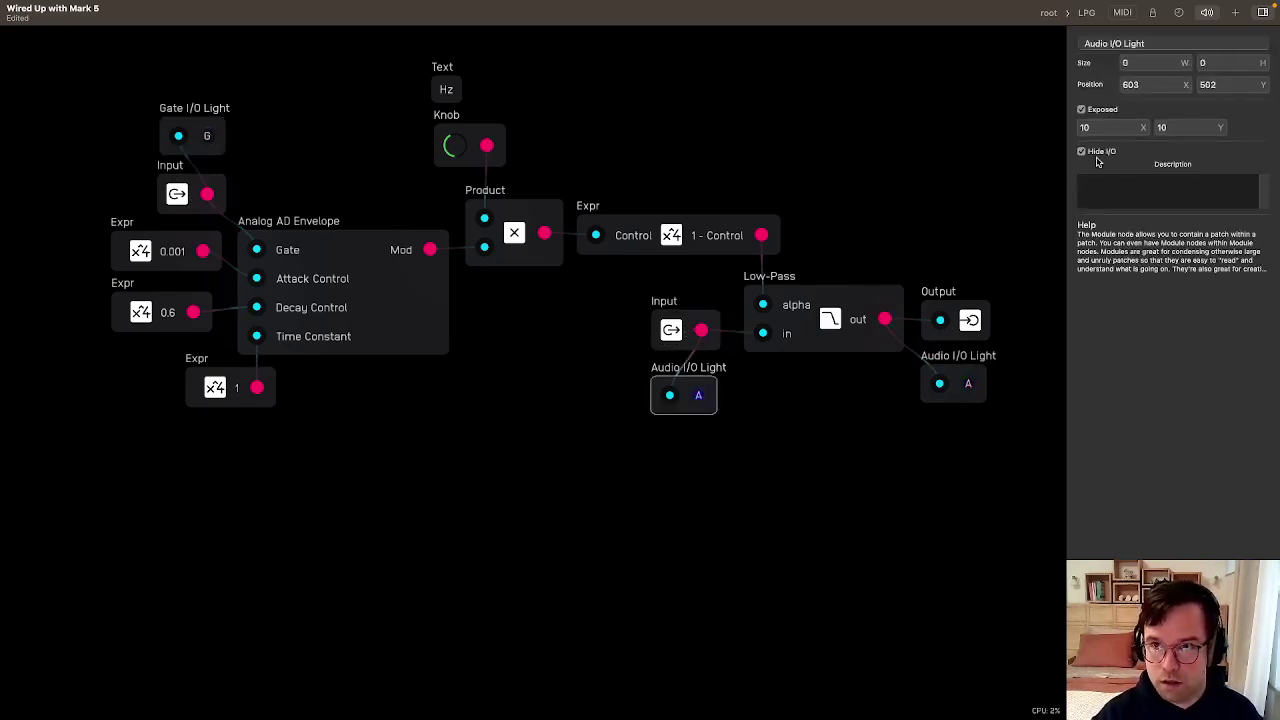
left_click(982, 387)
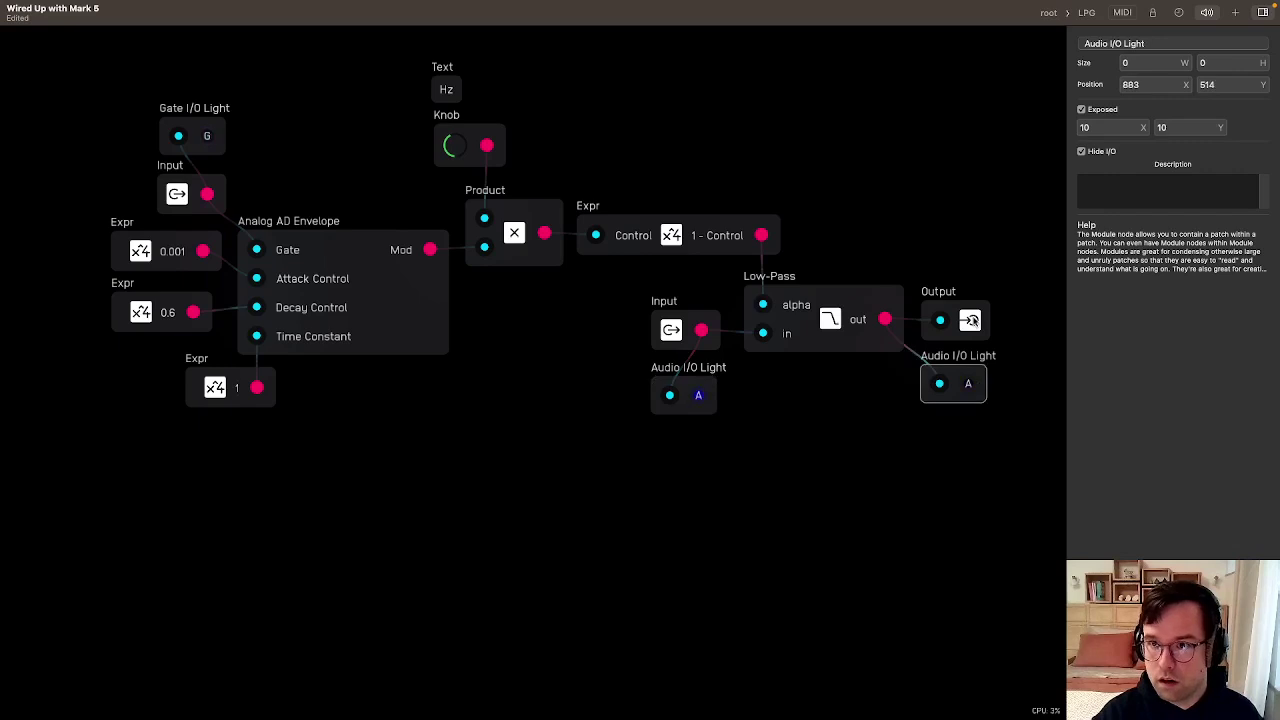
left_click(972, 321)
left_click(967, 375)
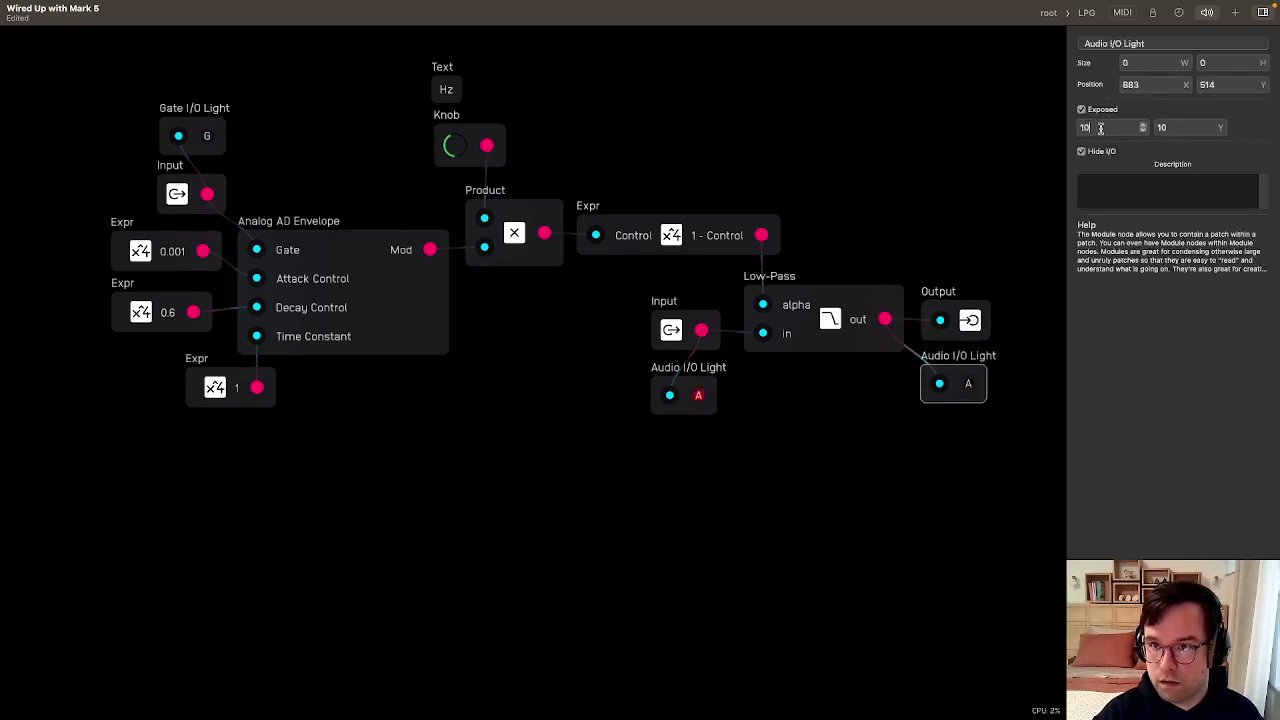
Return to the root patch and move the Audio Output tile closer to the LPG, at about X 416, Y 345
left_click(1048, 13)
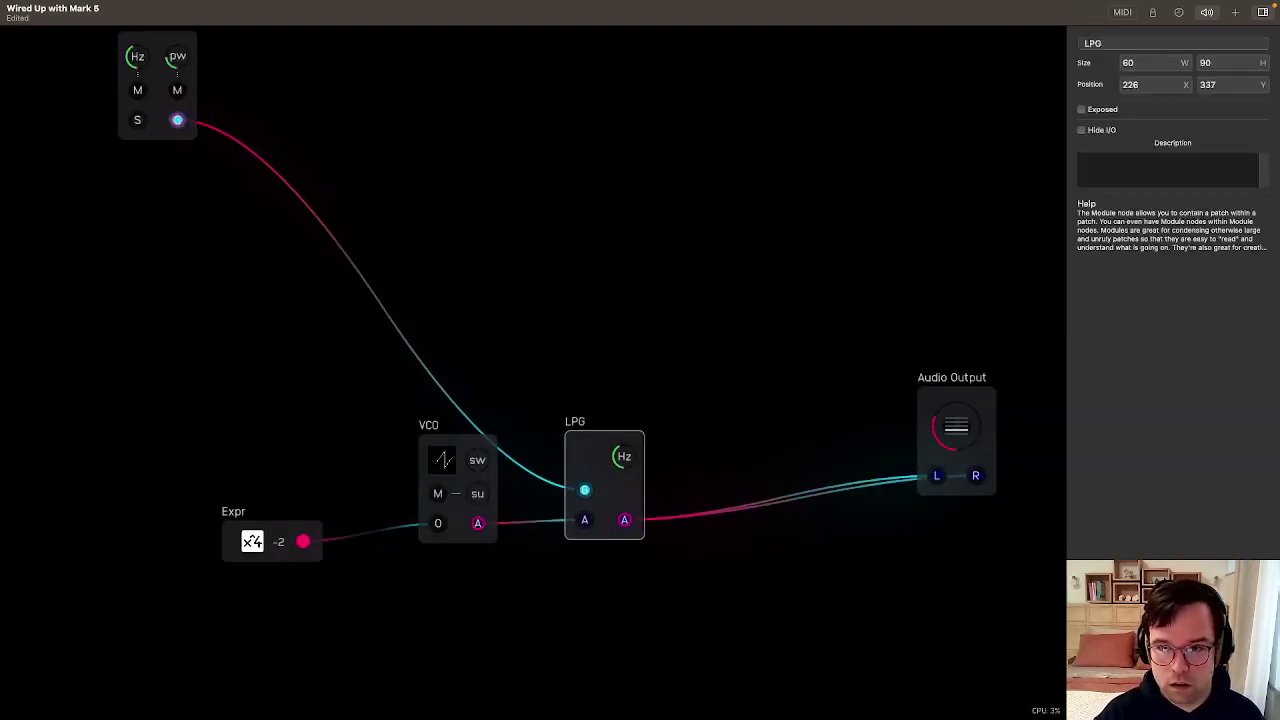
left_click_drag(930, 399, 765, 435)
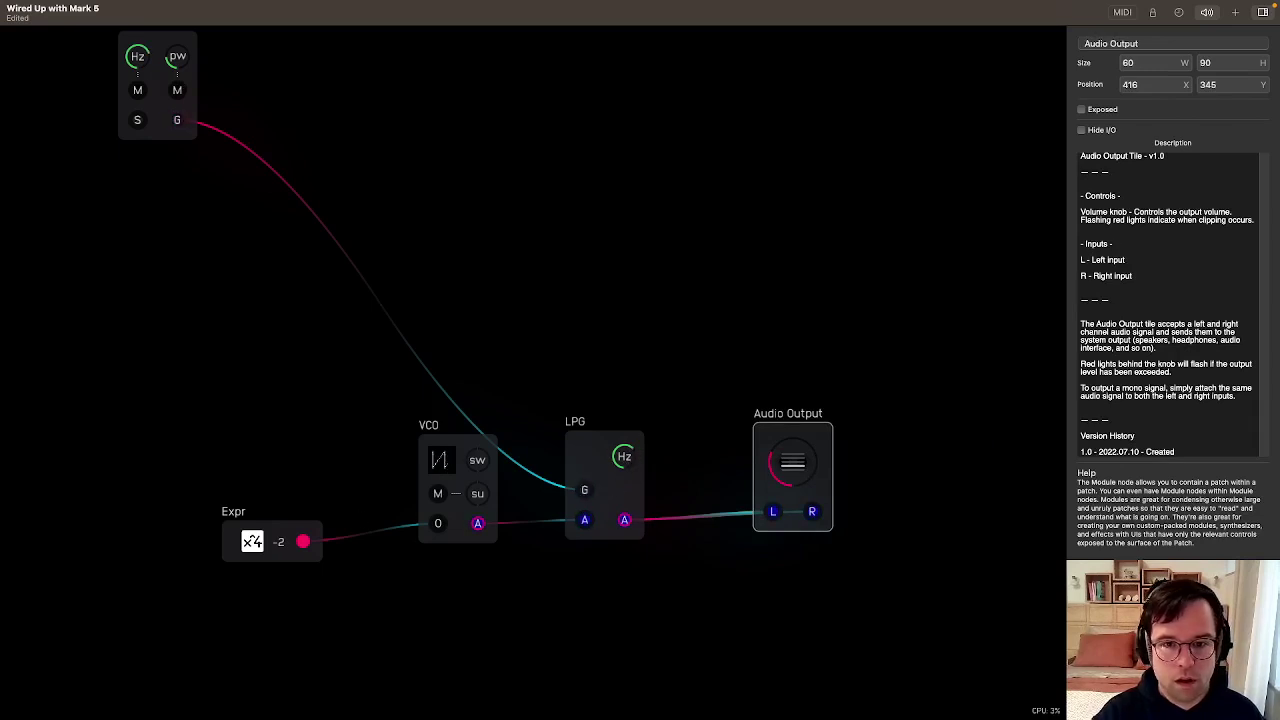
left_click(704, 537)
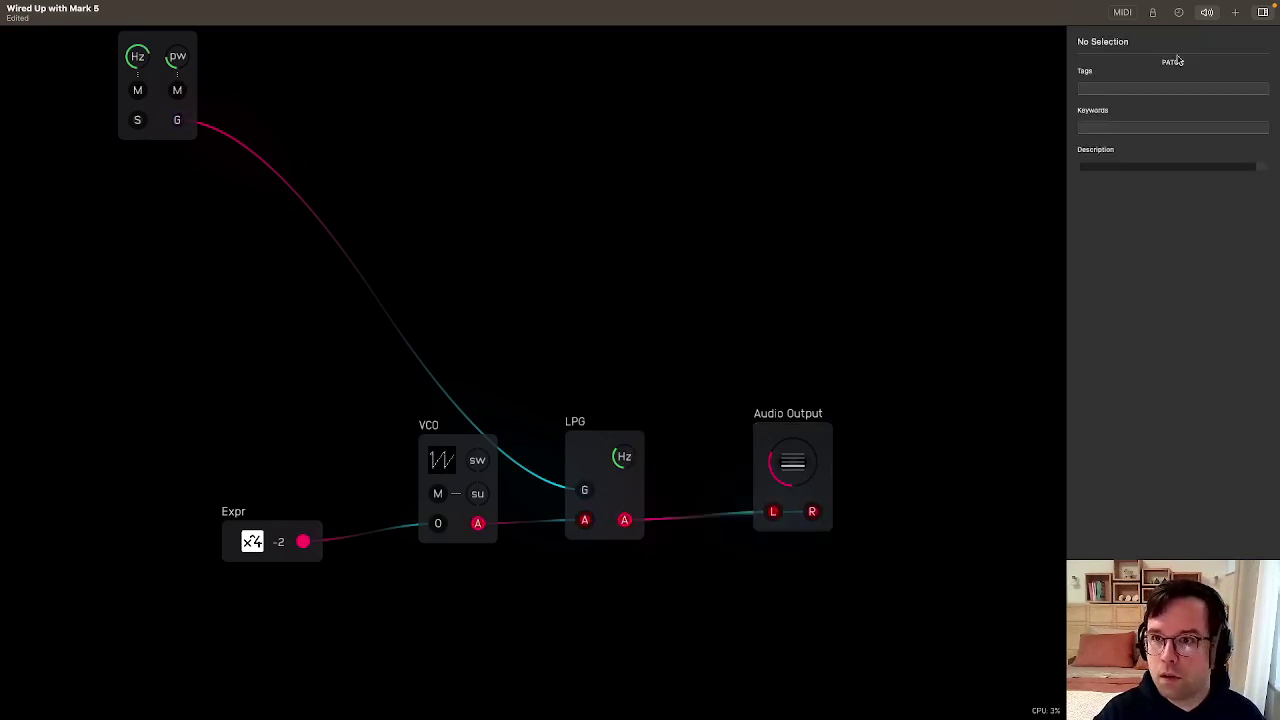
Add the Random Generator Tile from the user library above the VCO and wire the clock's gate output to its G input
left_click(1235, 12)
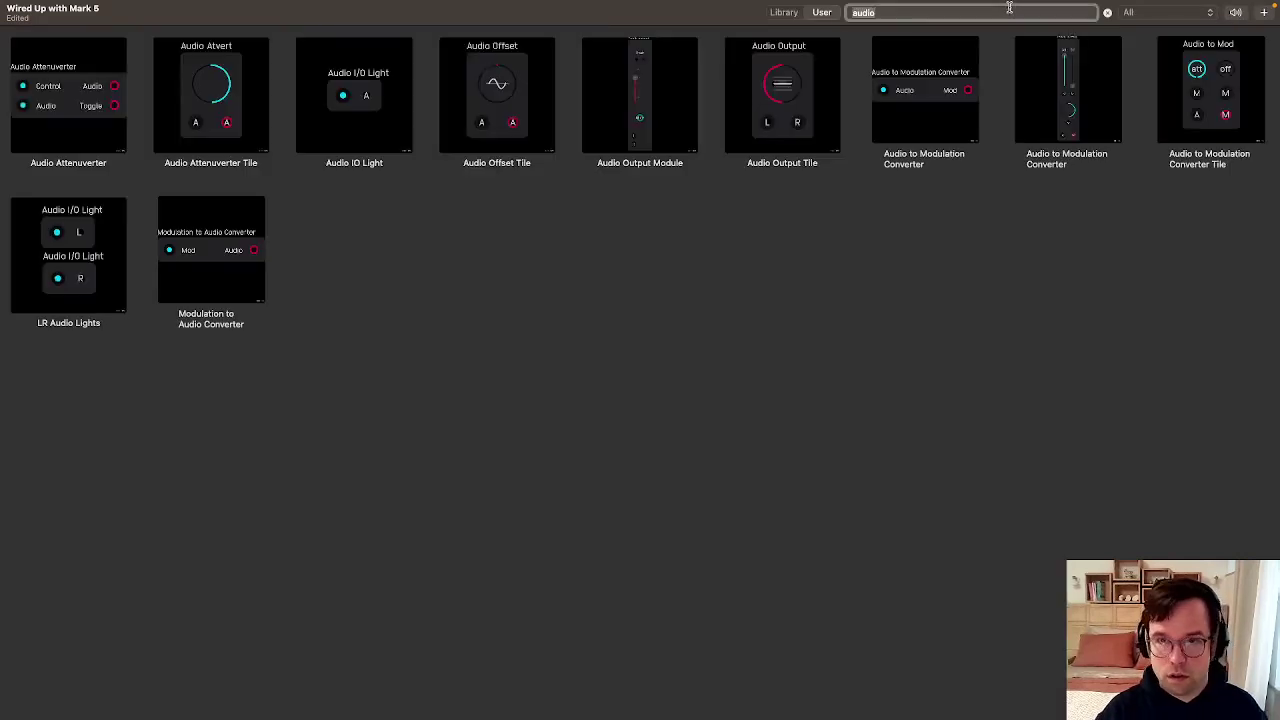
type("random gen")
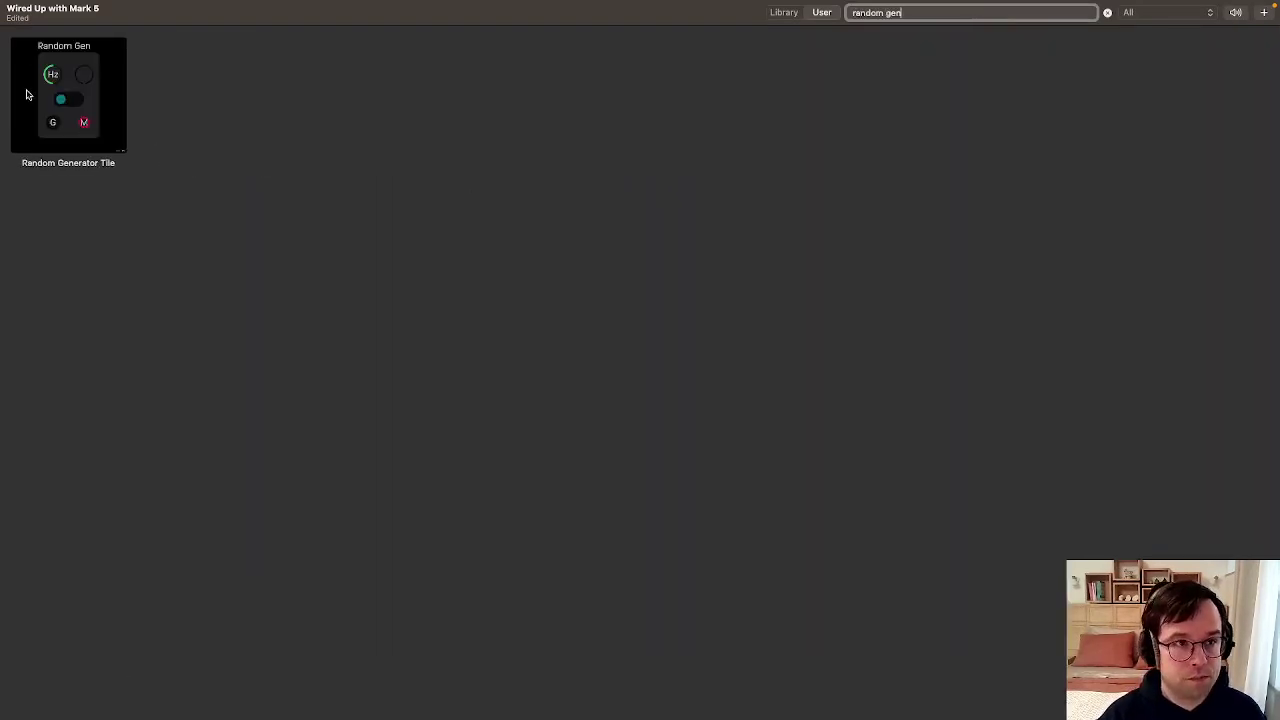
left_click_drag(27, 95, 322, 350)
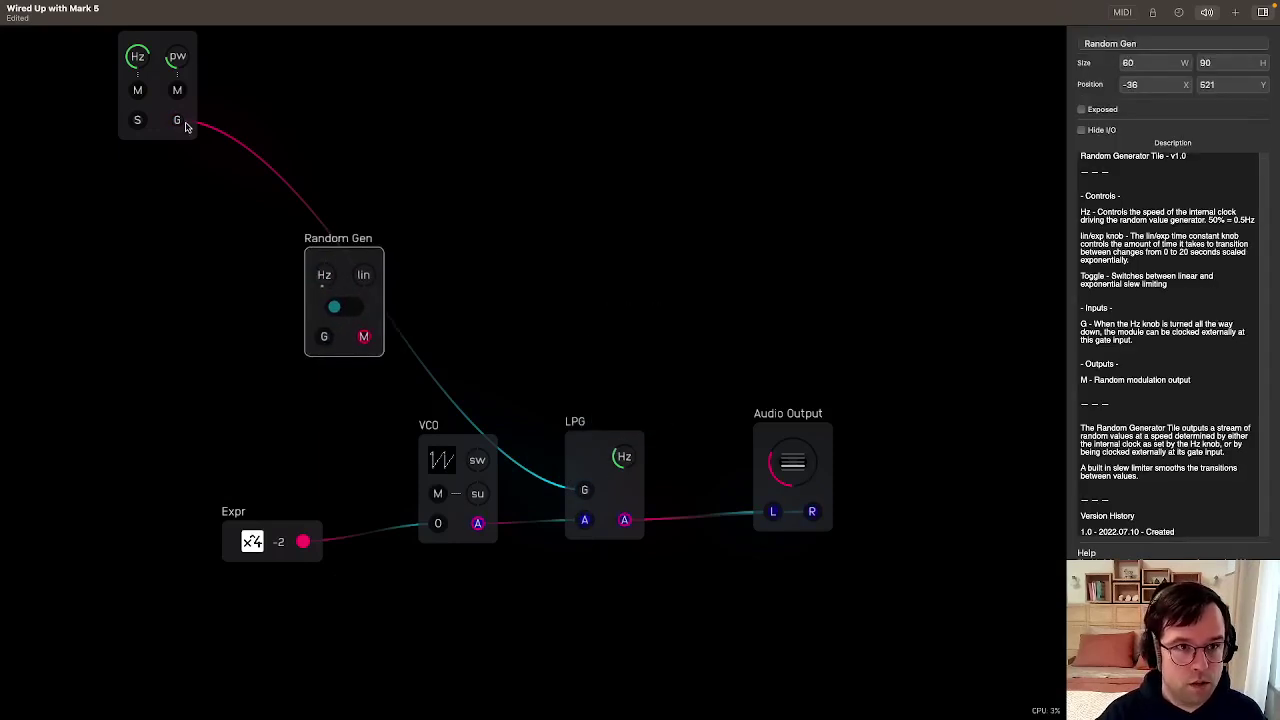
left_click_drag(180, 122, 324, 336)
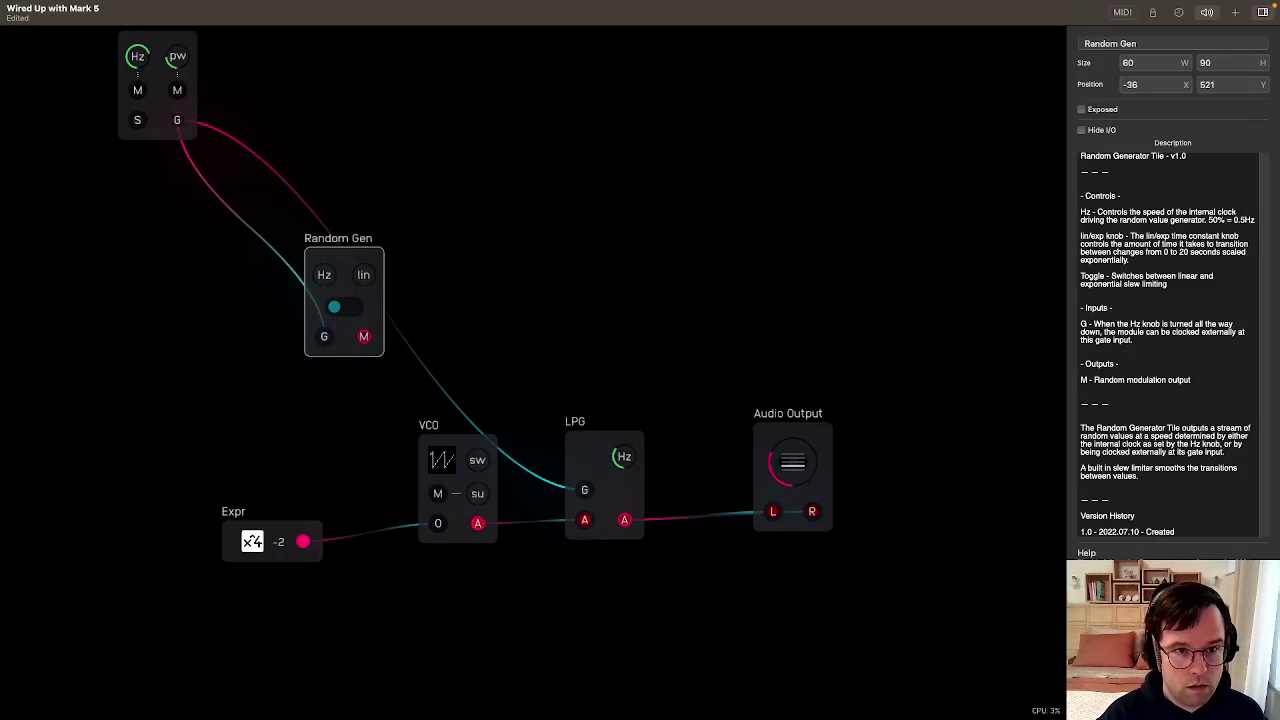
Wire Random Gen's M output to the VCO's O input in place of the -2 Expr and delete that Expr
left_click_drag(364, 336, 437, 494)
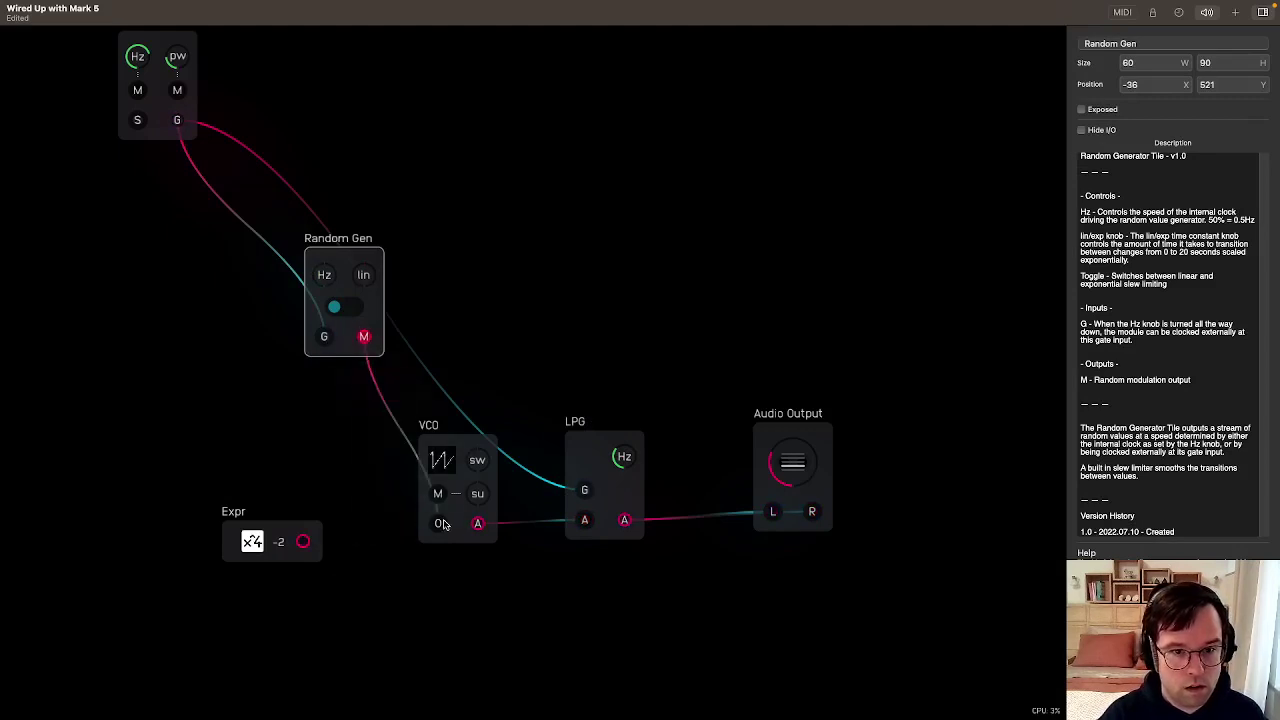
key("BackSpace")
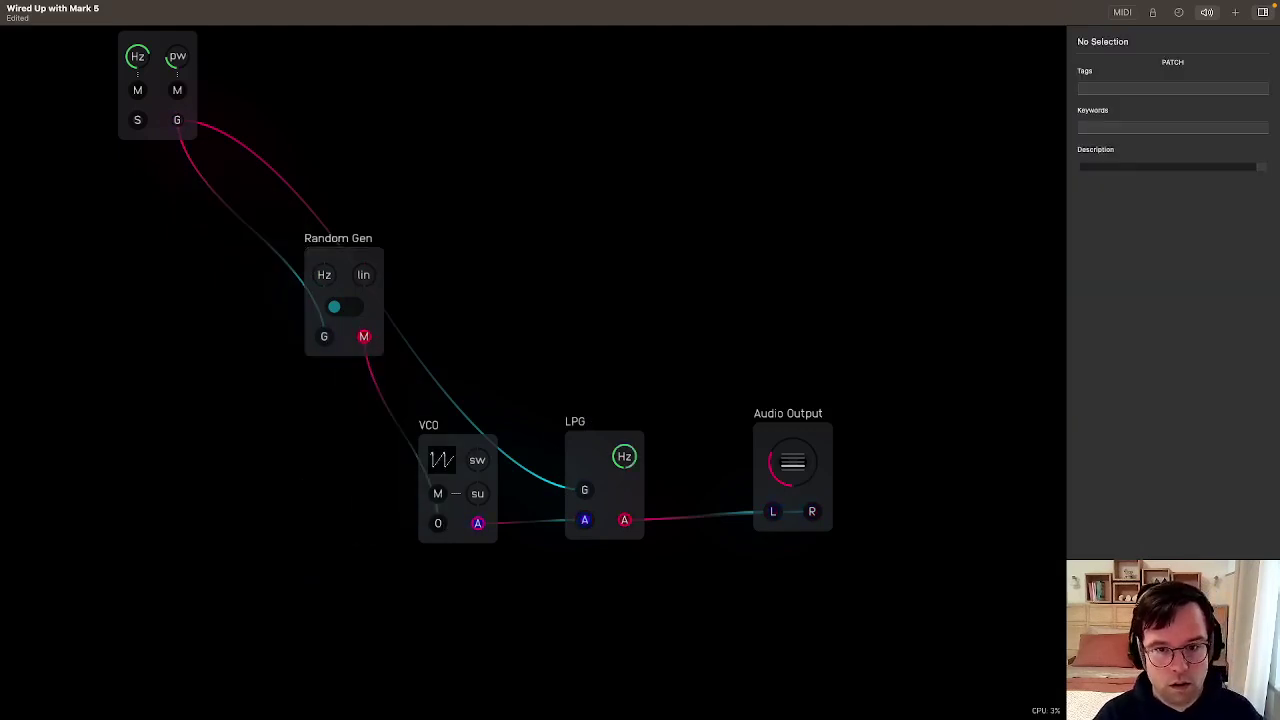
Move Random Gen down to about X -110, Y 444 and raise the VCO so it sits above and left of the LPG
left_click_drag(345, 266, 272, 343)
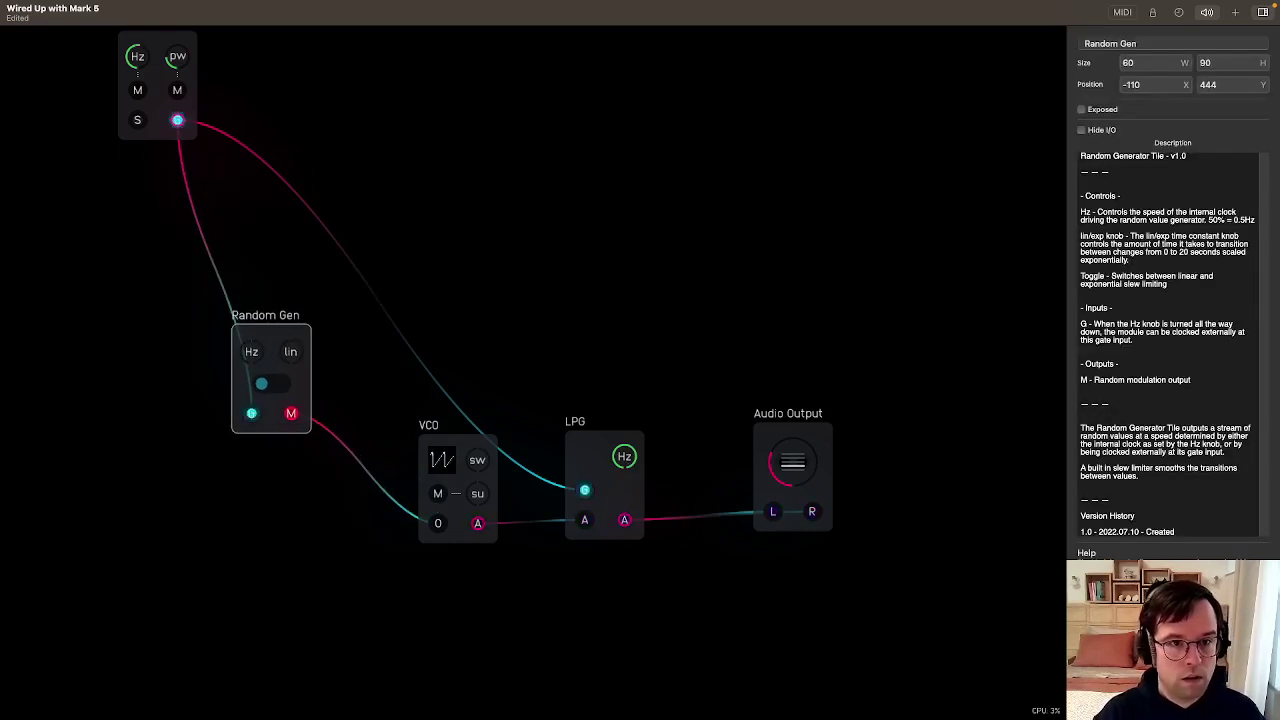
left_click(557, 391)
left_click_drag(457, 438, 471, 301)
left_click(486, 234)
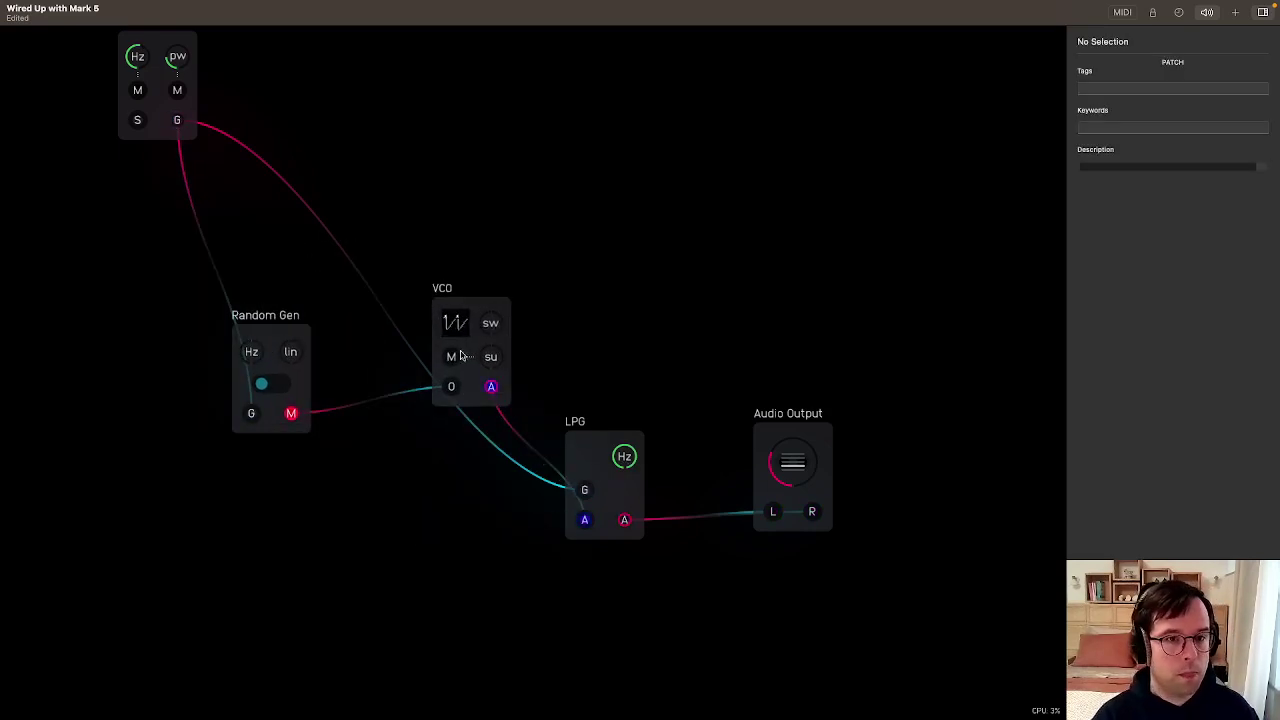
Raise Random Gen, then add the Modulation to Octave Converter Tile from the user library at about X 21, Y 297, below Random Gen and the VCO
left_click_drag(264, 329, 288, 306)
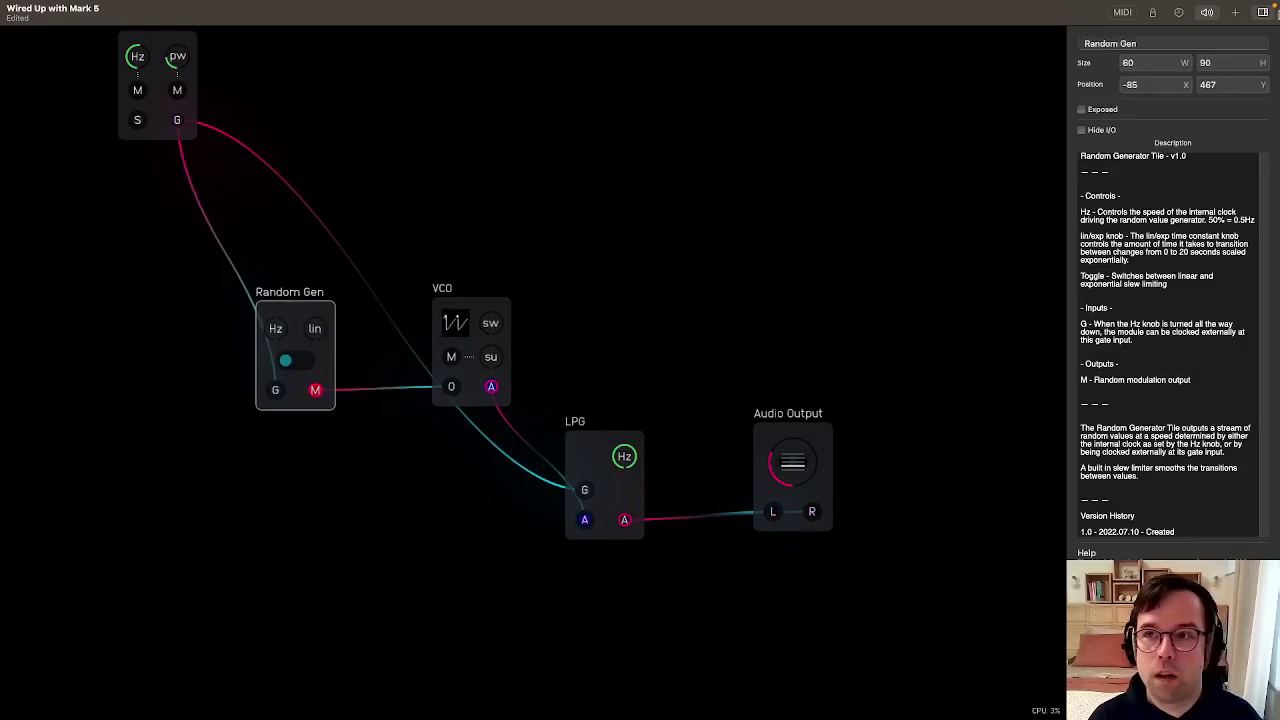
left_click(1236, 12)
left_click(975, 10)
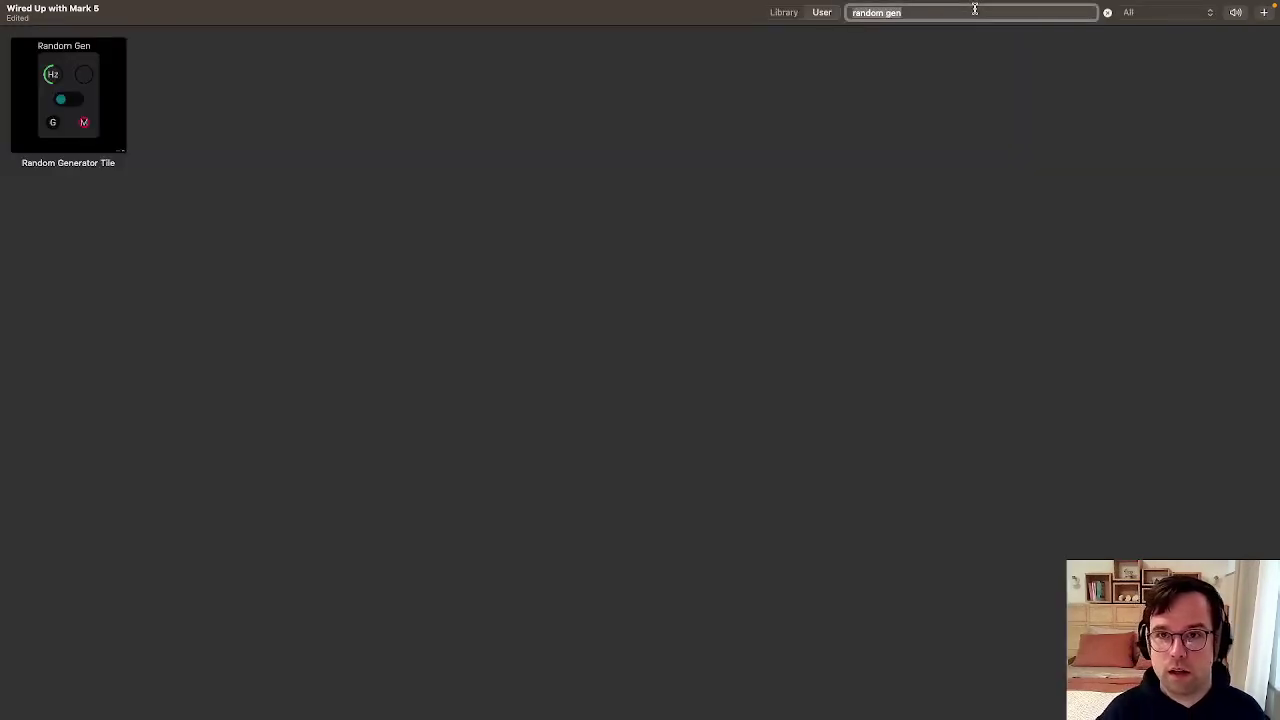
key("super+a")
type("modulation to oc")
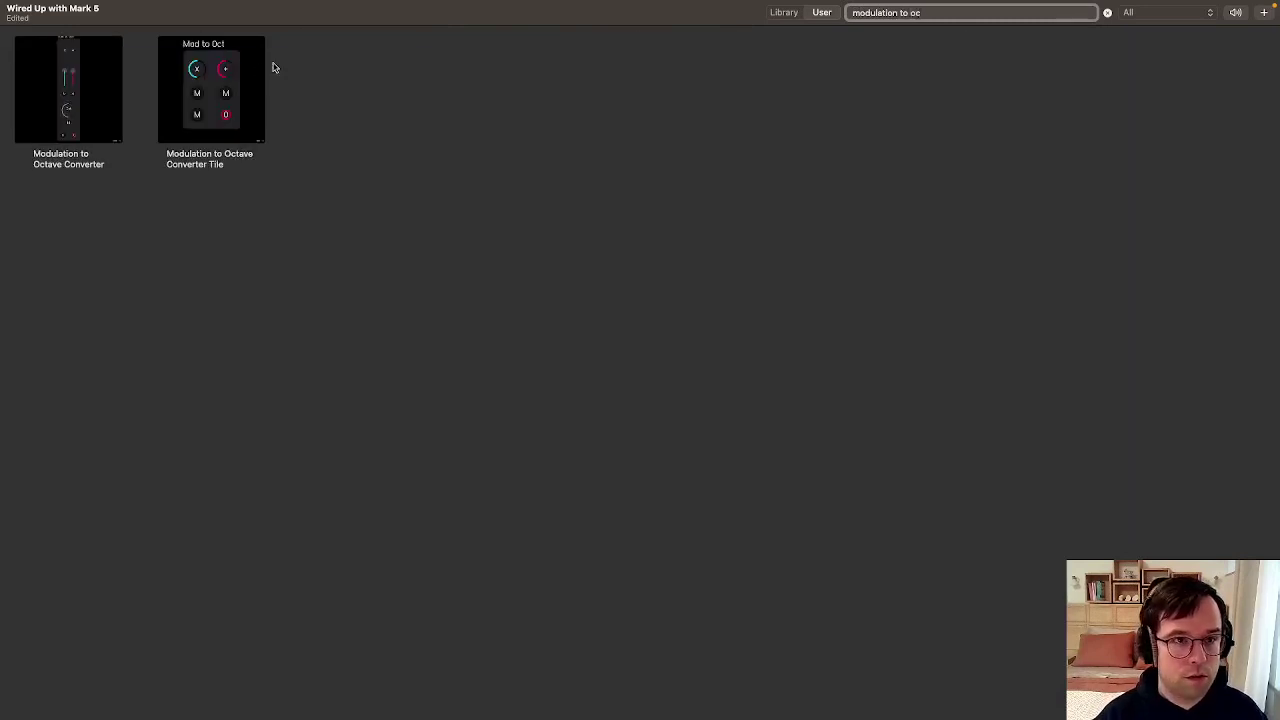
left_click(204, 82)
left_click_drag(553, 517, 400, 483)
Wire Random Gen's M output through Mod to Oct into the VCO's O input, and adjust Mod to Oct's + offset knob
left_click_drag(315, 395, 392, 562)
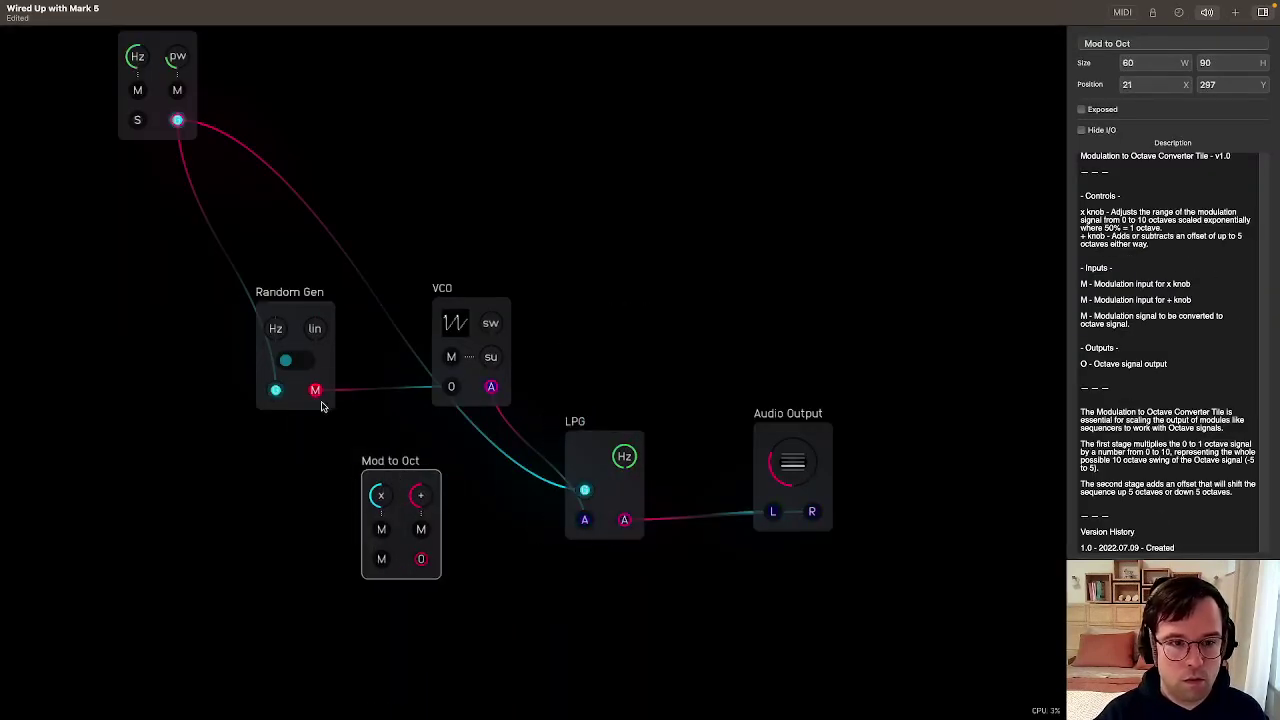
left_click_drag(316, 394, 381, 559)
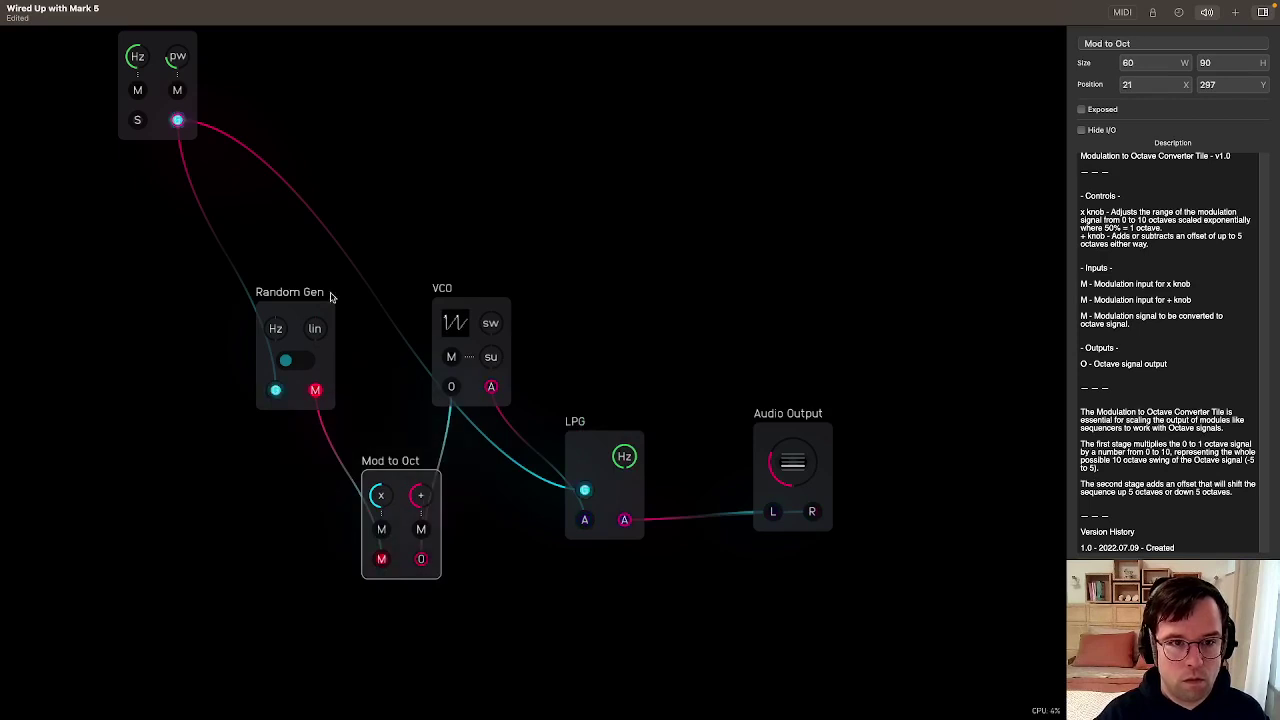
left_click_drag(334, 294, 329, 487)
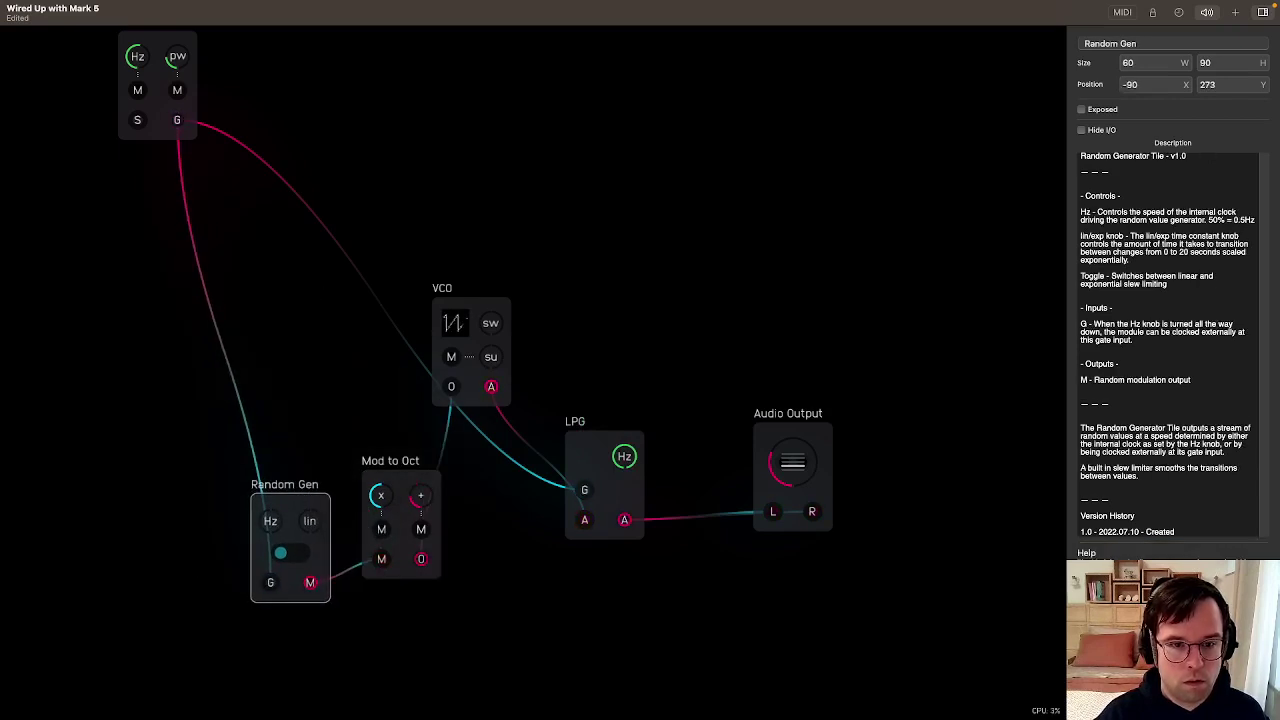
left_click_drag(416, 497, 420, 480)
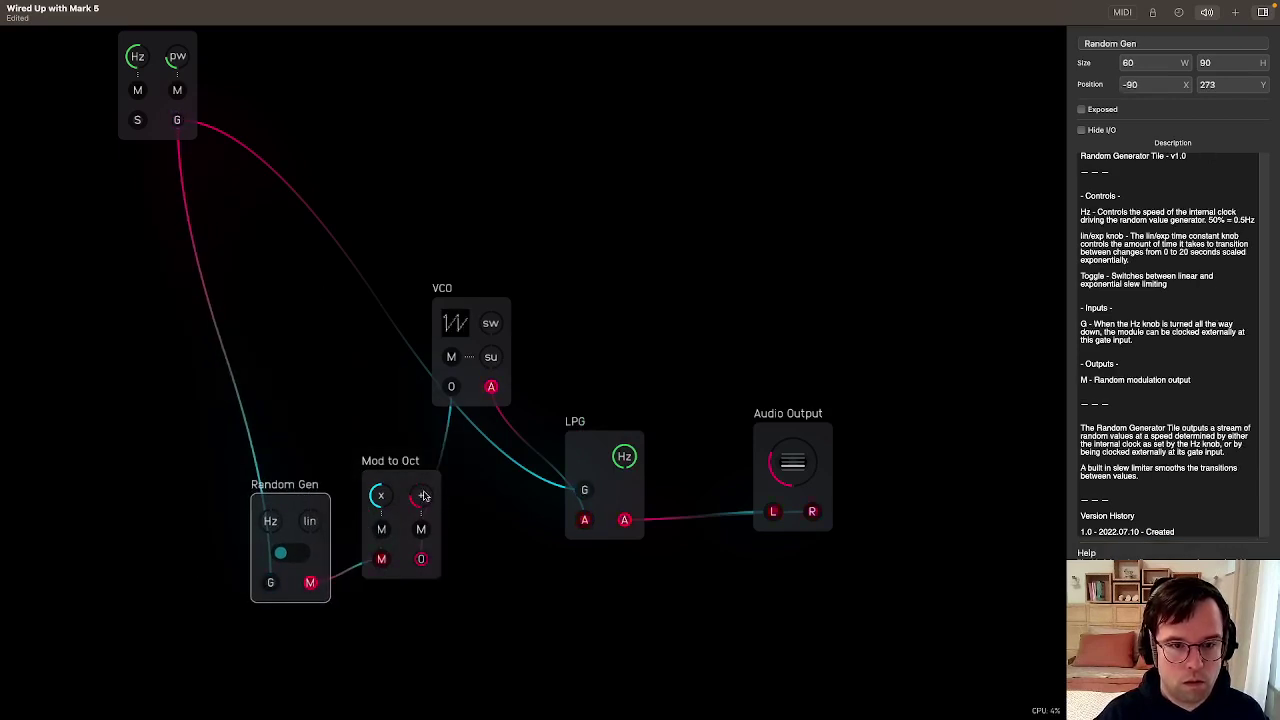
Line up Random Gen and Mod to Oct in a row directly beside the VCO, following the signal flow
mouse_move(323, 439)
left_mouse_down()
mouse_move(382, 503)
mouse_move(340, 428)
mouse_move(368, 325)
left_mouse_up()
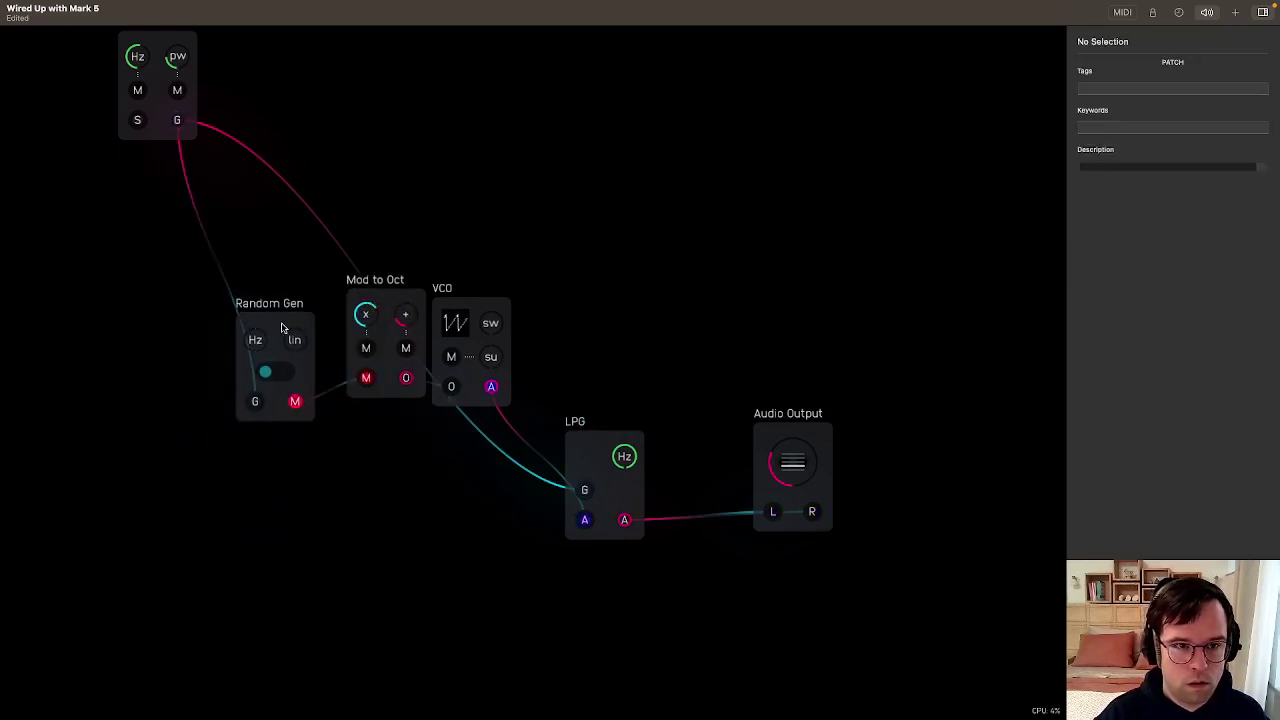
mouse_move(284, 328)
left_mouse_down()
mouse_move(309, 294)
mouse_move(296, 310)
left_mouse_up()
left_click(421, 262)
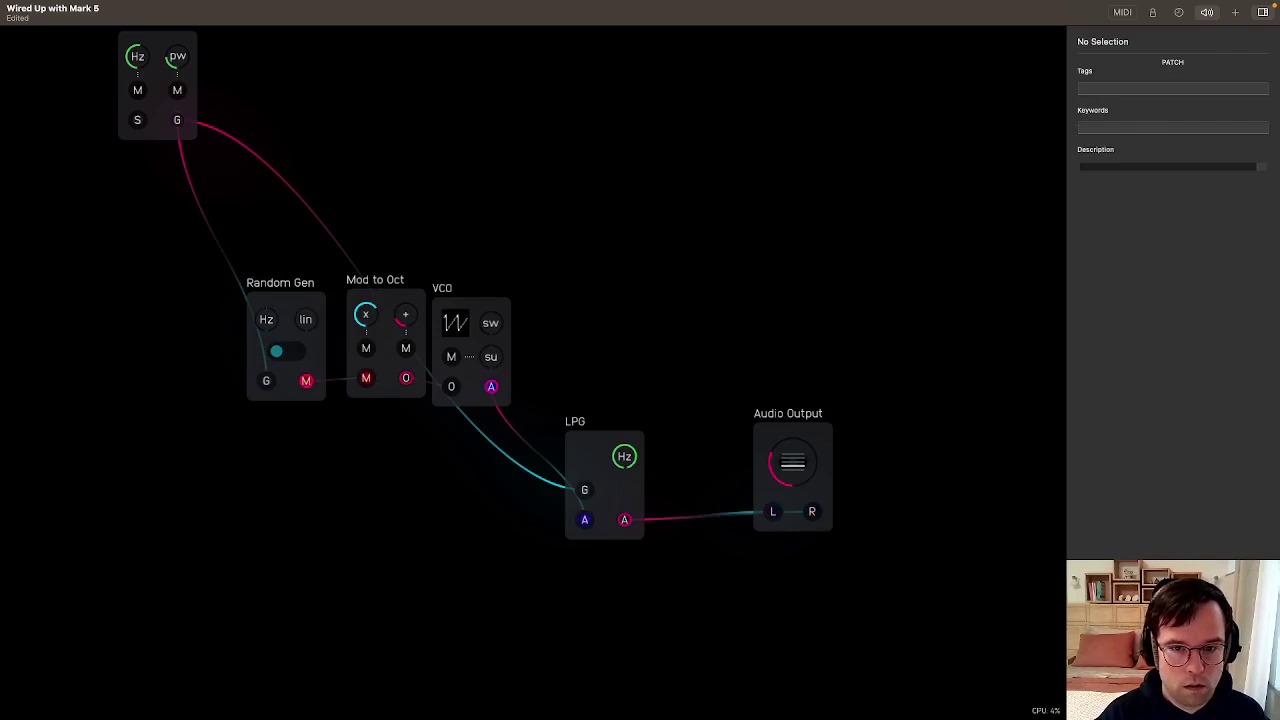
Inside the LPG, set the Expr feeding Decay Control to 0.45 and return to the root patch
double_click(593, 452)
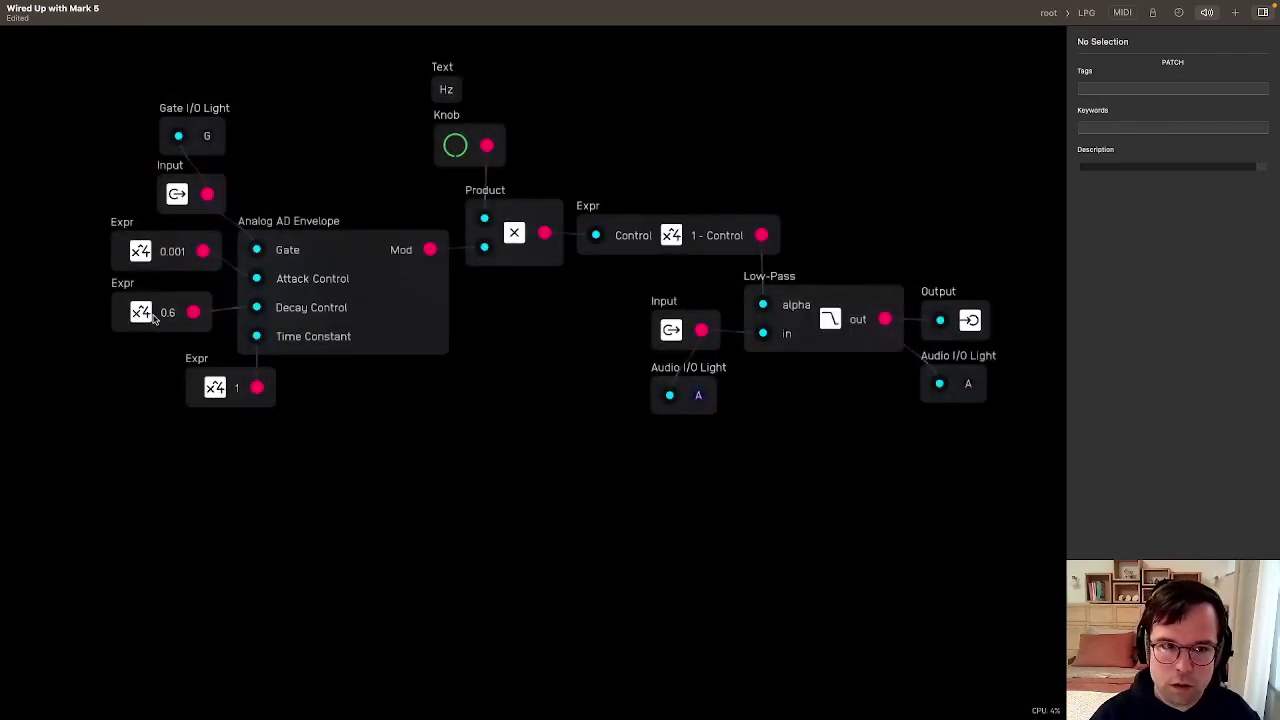
left_click(152, 316)
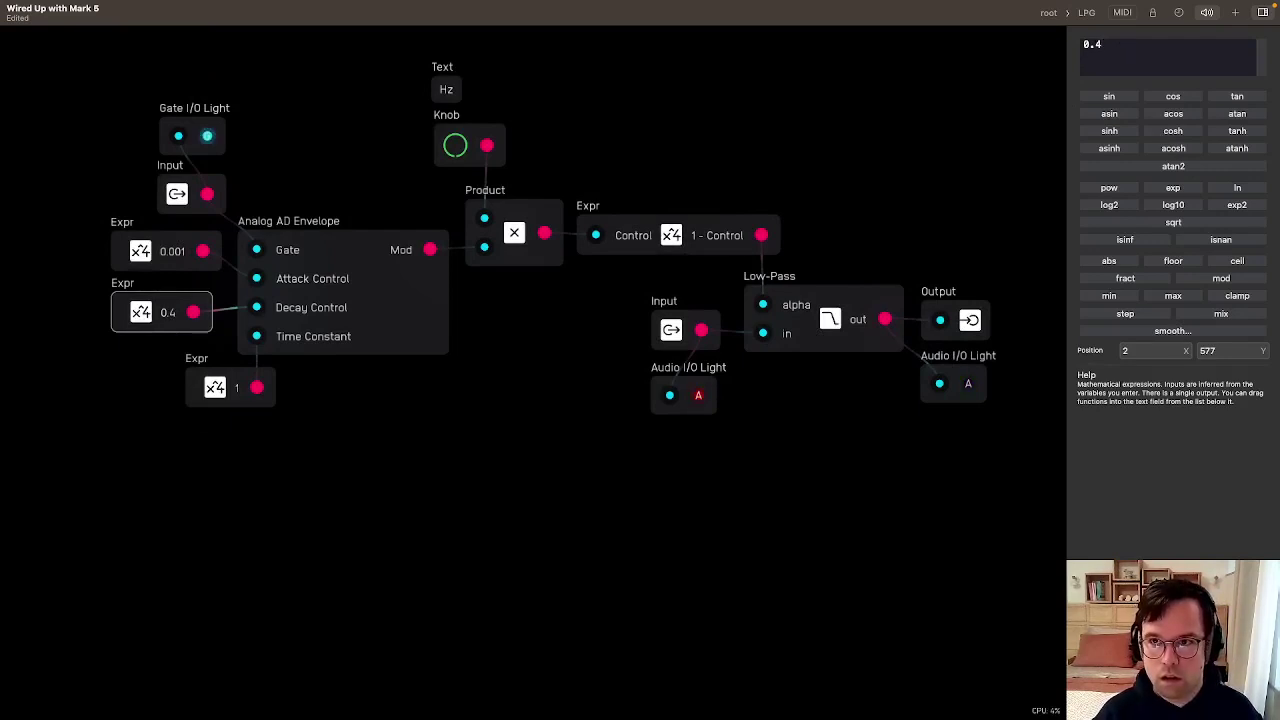
key("BackSpace")
type("45")
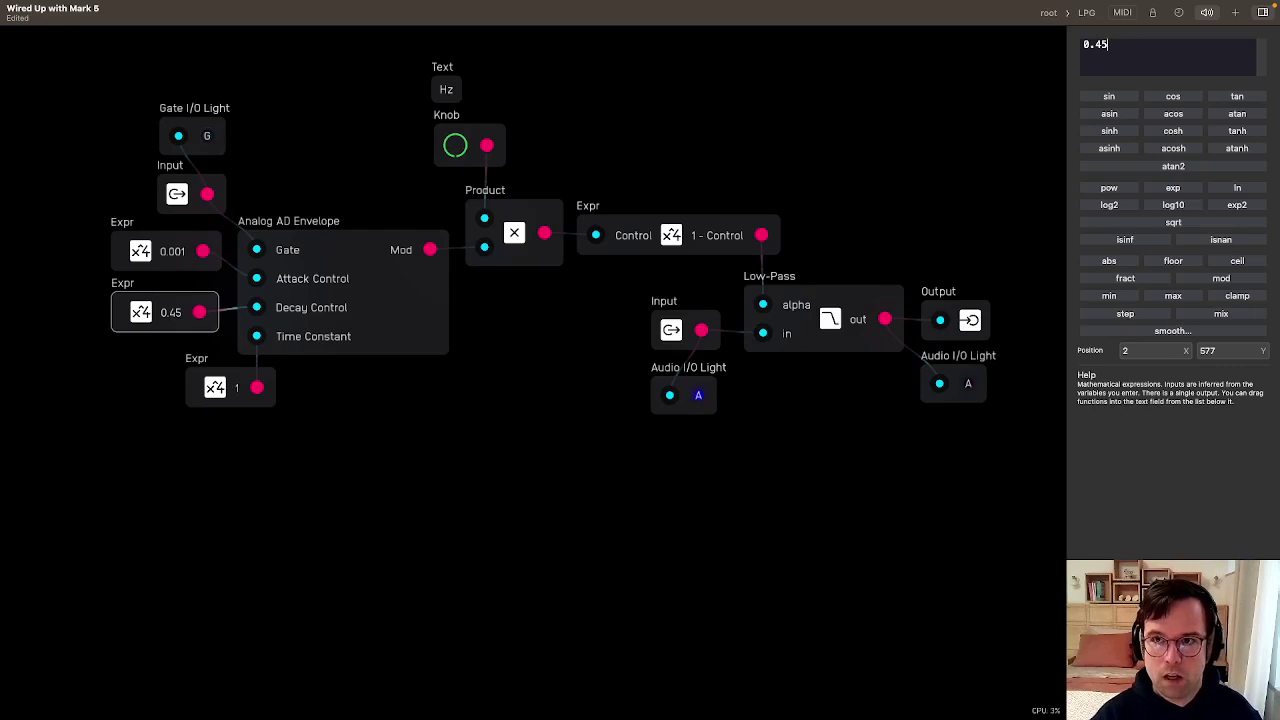
left_click(1047, 14)
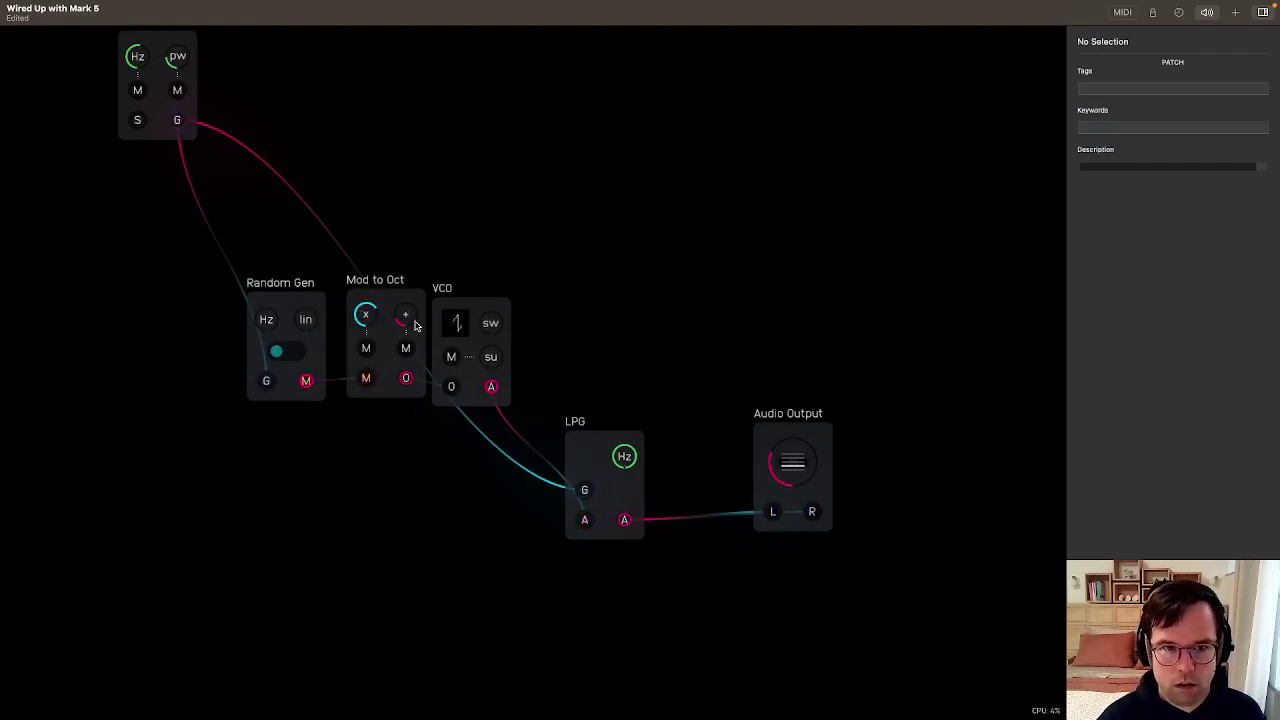
Inside the LPG, replace the Expr feeding Decay Control with a duplicate of the Hz knob, and return to the root patch
scroll(523, 529, "up", 5)
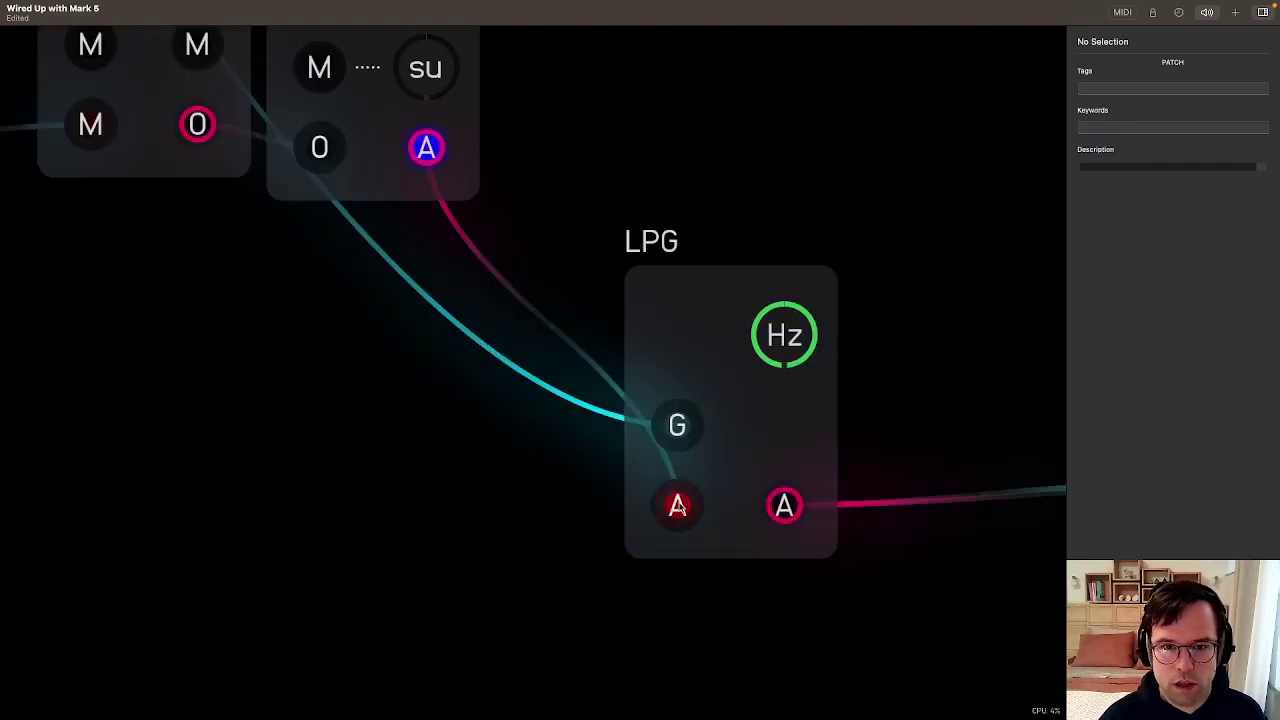
double_click(680, 455)
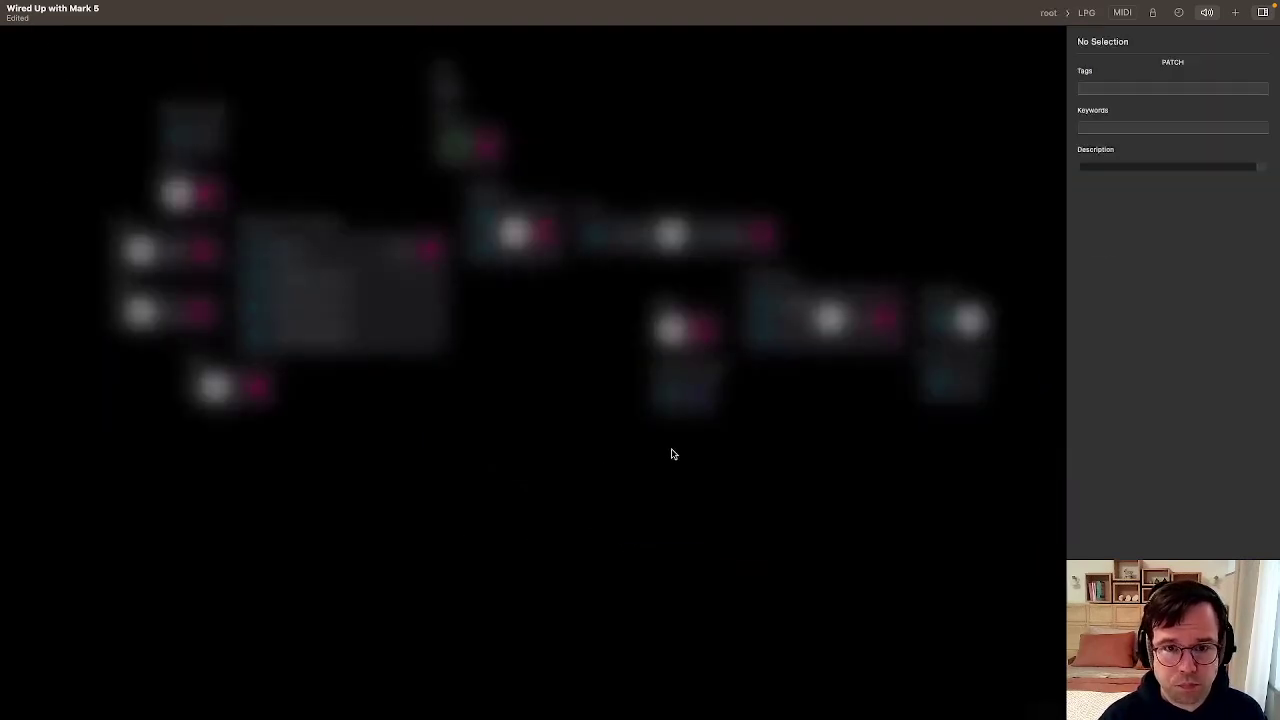
left_click_drag(468, 406, 713, 421)
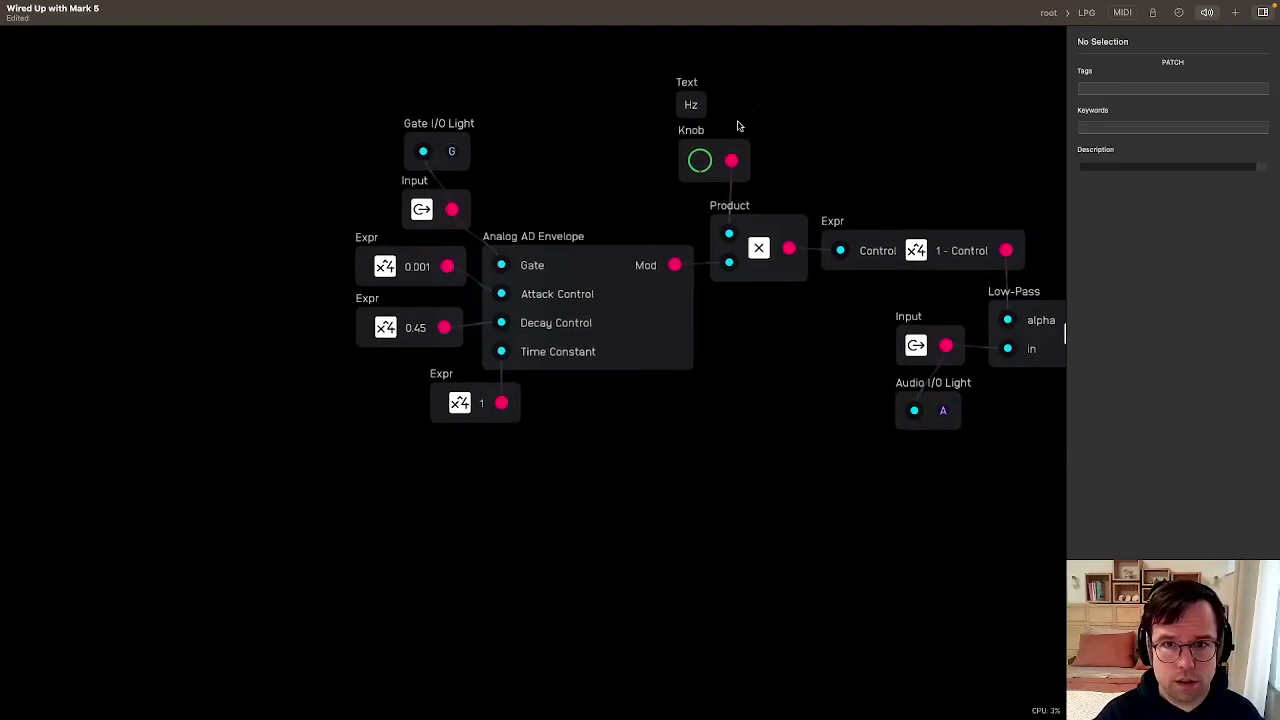
left_click(724, 161)
key("super+d")
left_click_drag(652, 358, 494, 324)
left_click(420, 328)
key("BackSpace")
left_click_drag(322, 364, 463, 315)
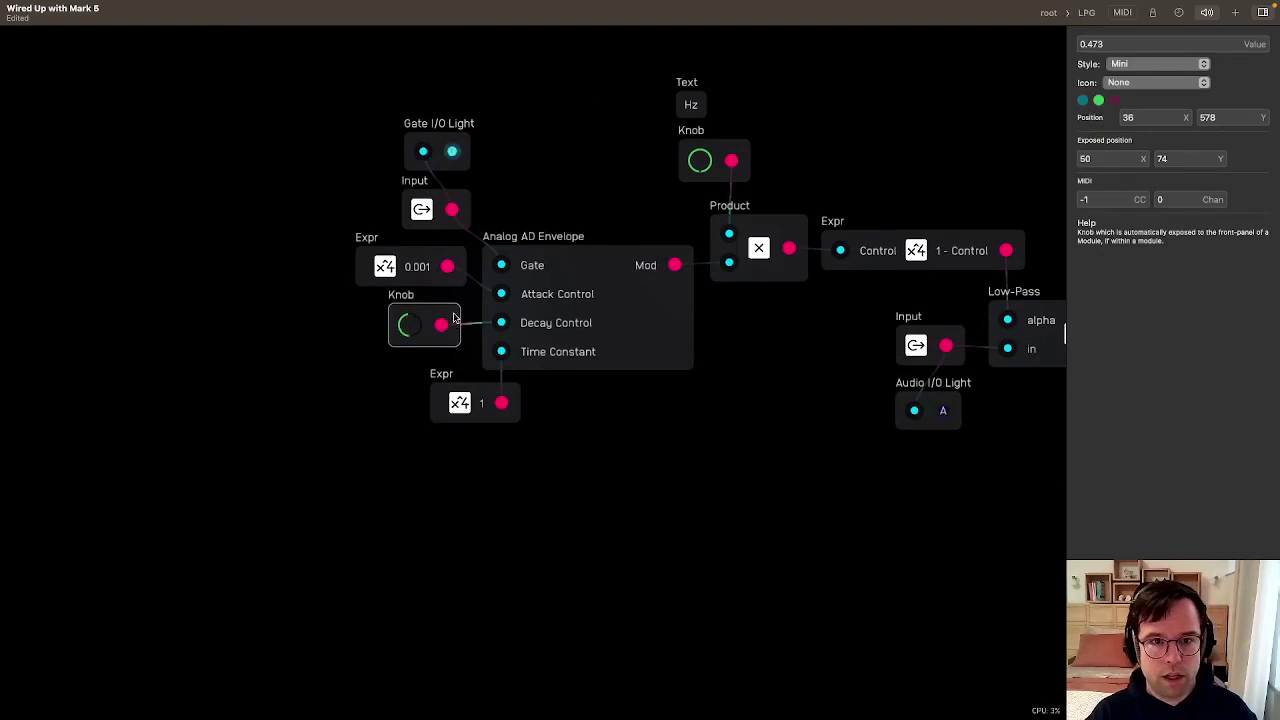
left_click(1048, 12)
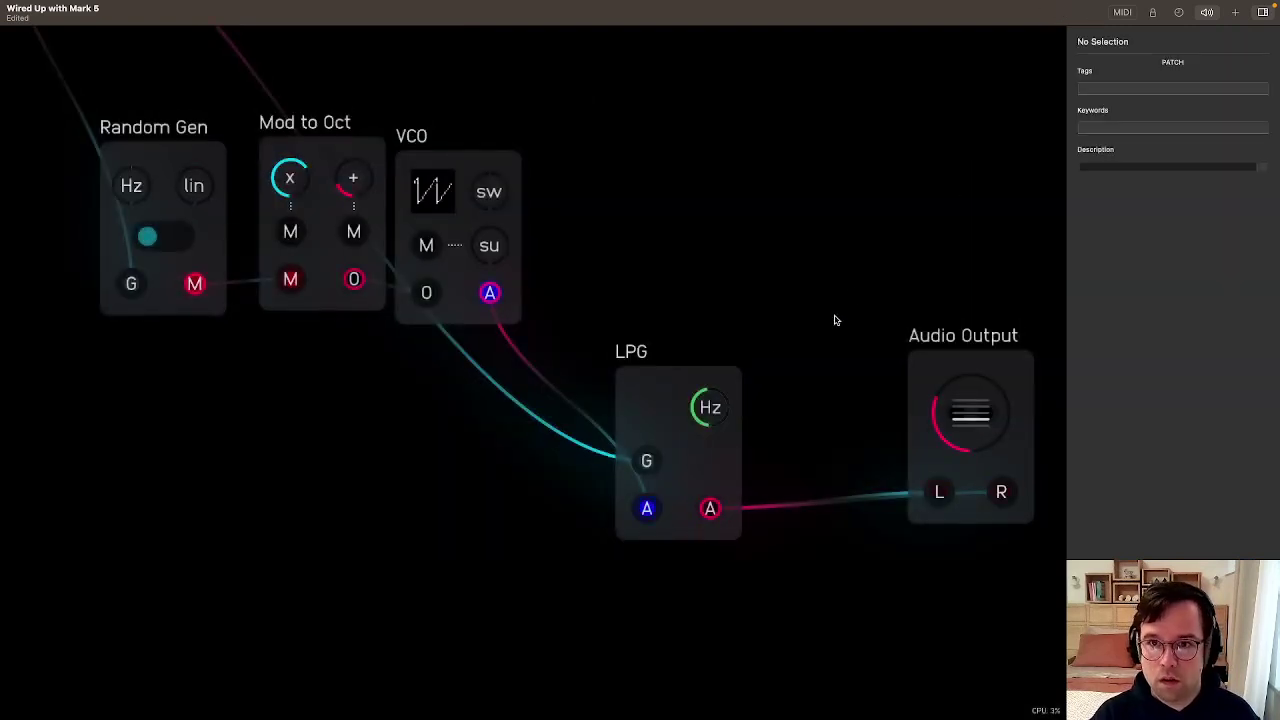
Remove the decay knob inside the LPG, and shift the Hz knob with its label to the left half of the LPG's front panel
double_click(711, 391)
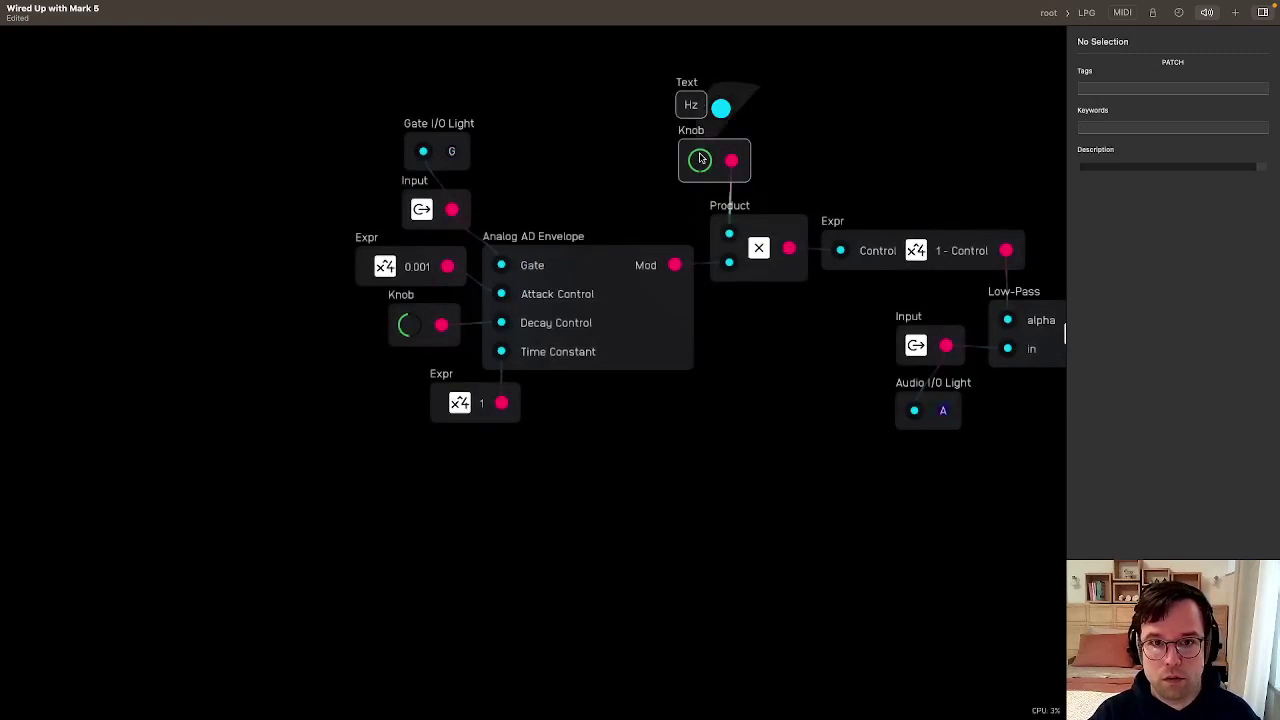
left_click(455, 310)
key("BackSpace")
left_click(1050, 13)
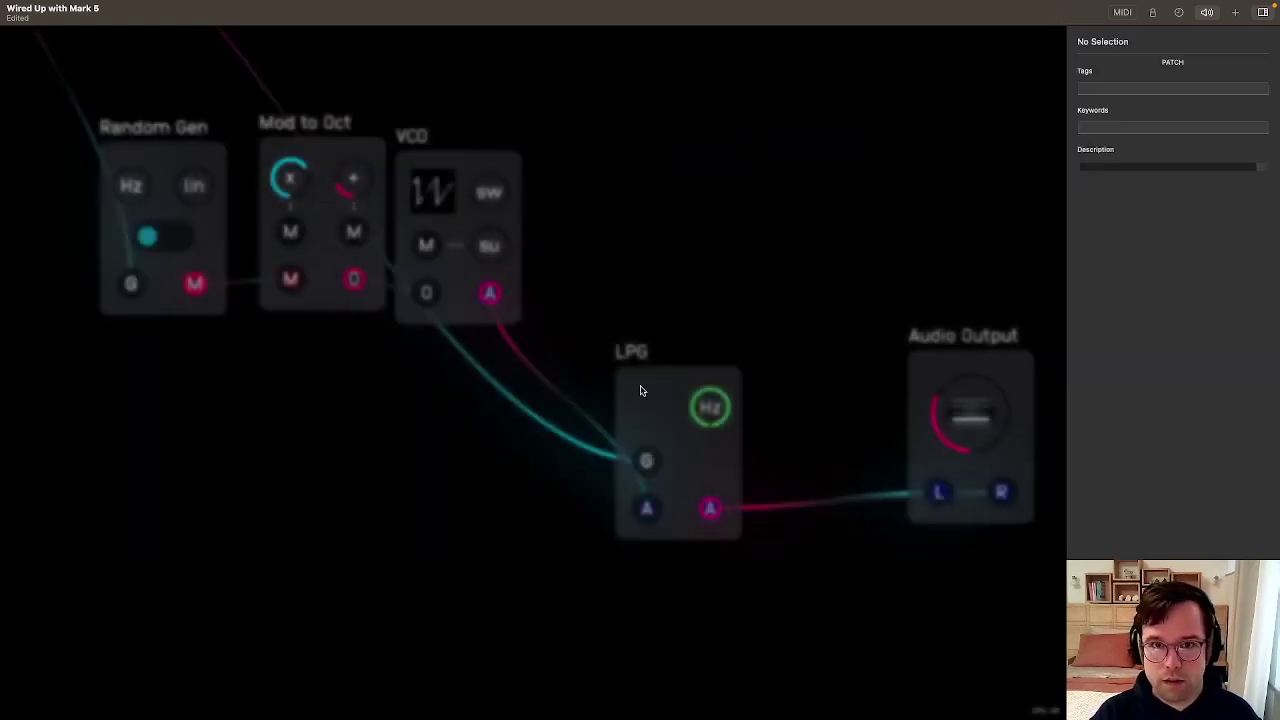
left_click_drag(708, 400, 655, 412)
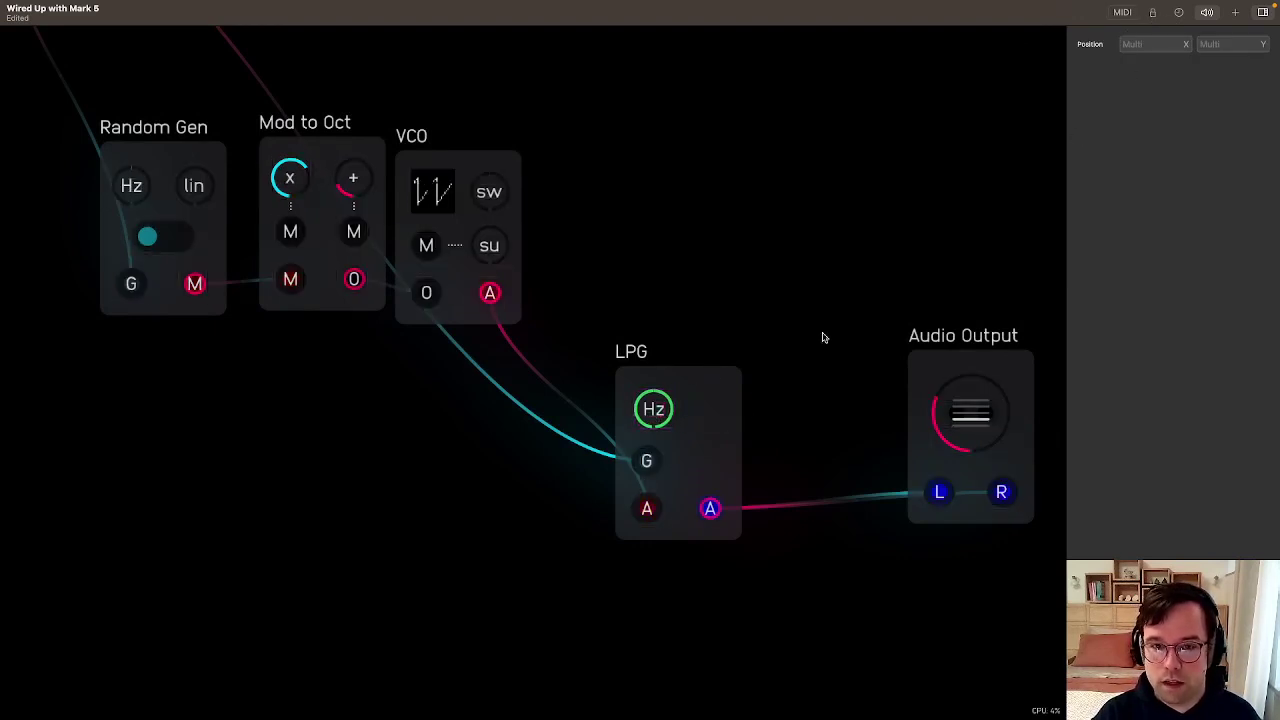
Paste the knob into the LPG, wire it to Decay Control, and lower the Audio Output level in the root patch
double_click(711, 449)
key("super+v")
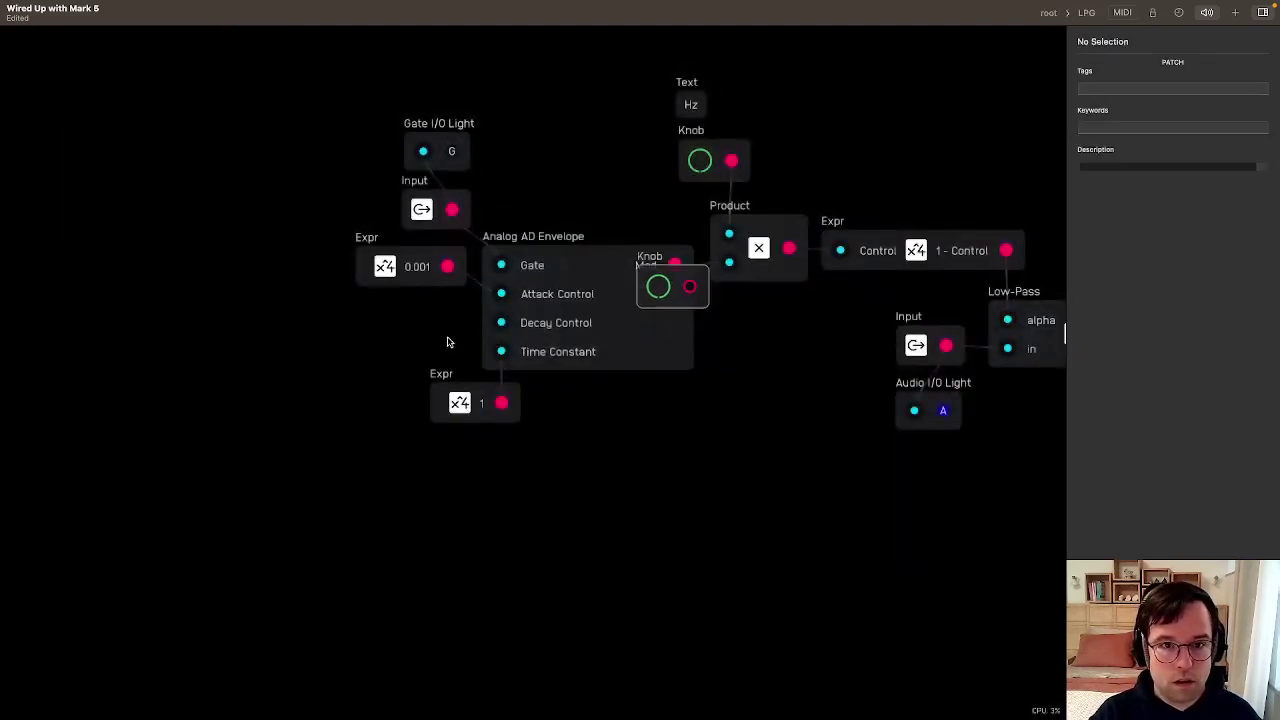
left_click_drag(678, 277, 425, 314)
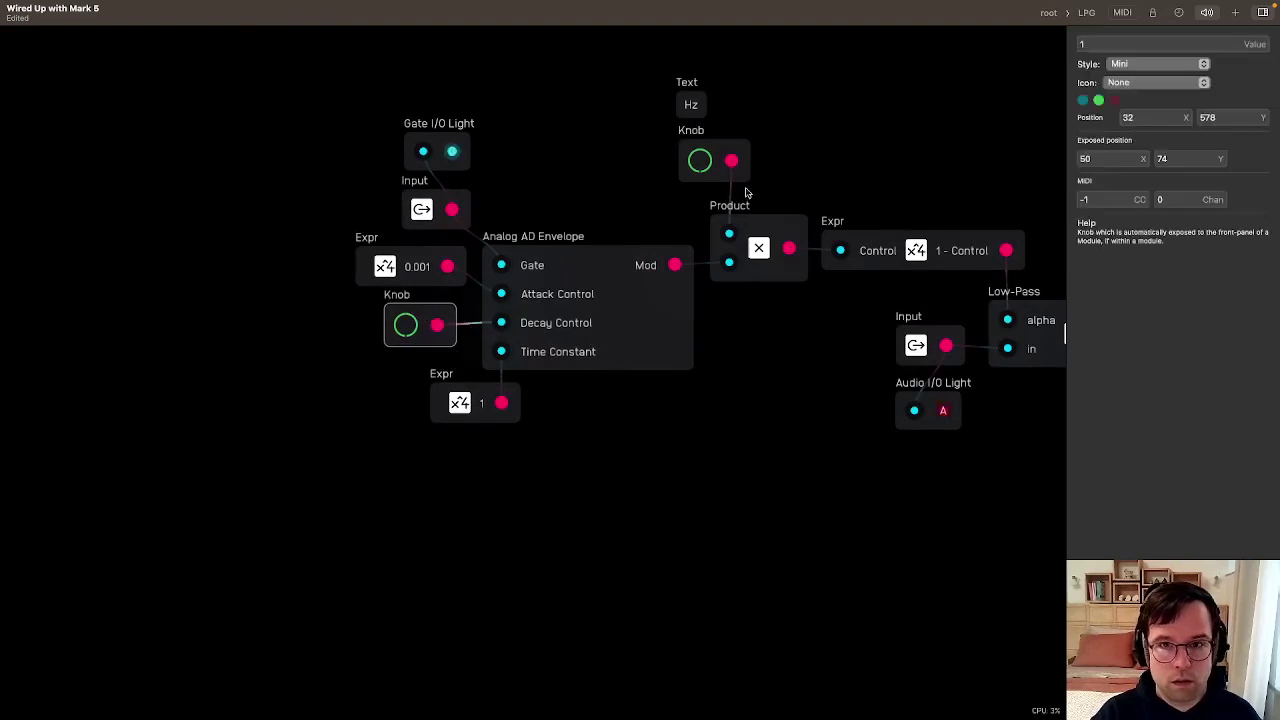
left_click(1048, 29)
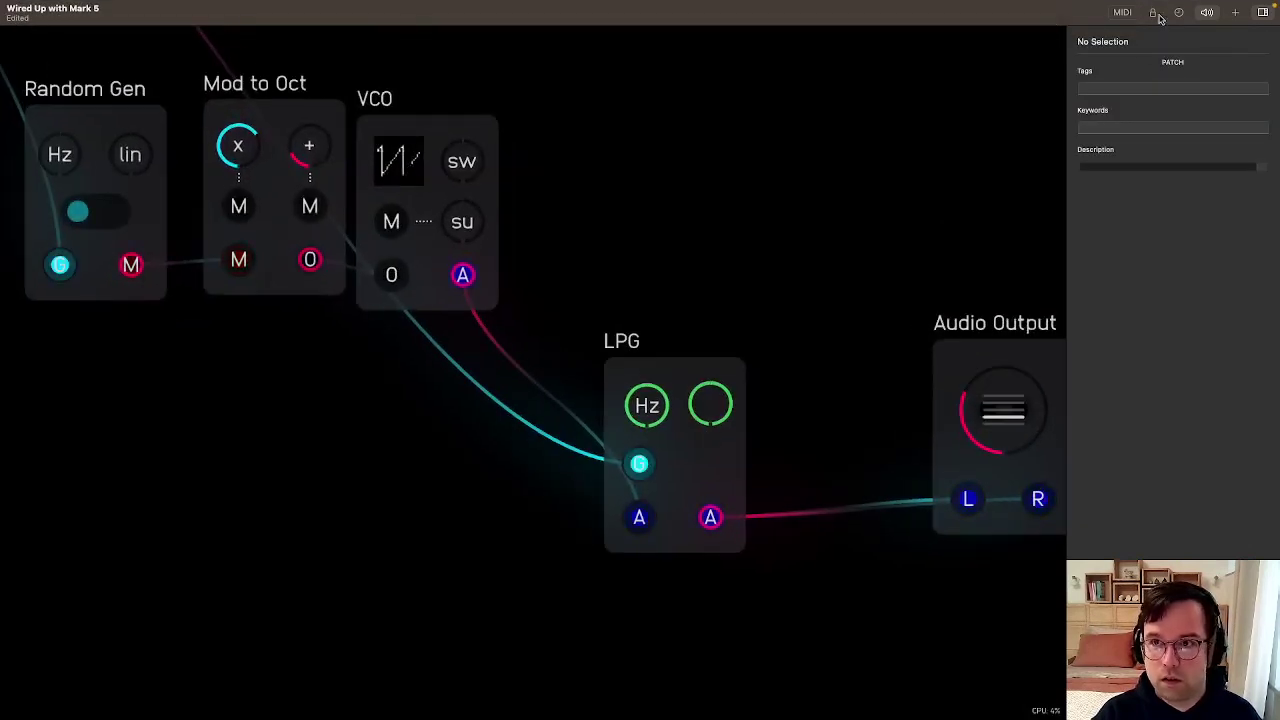
left_click_drag(1048, 384, 1045, 430)
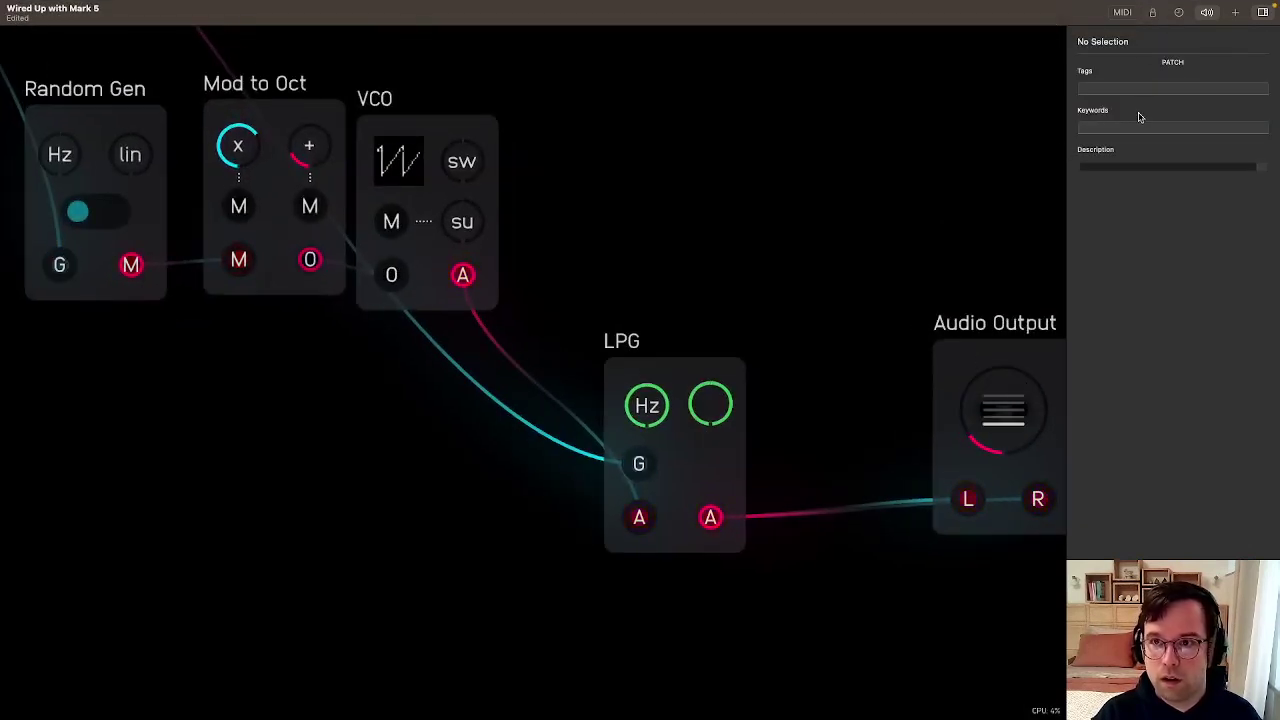
Unlock panel editing and set the LPG Hz knob's exposed position to X 10, Y 74, matching Mod to Oct's x knob
left_click(1153, 12)
left_click(237, 132)
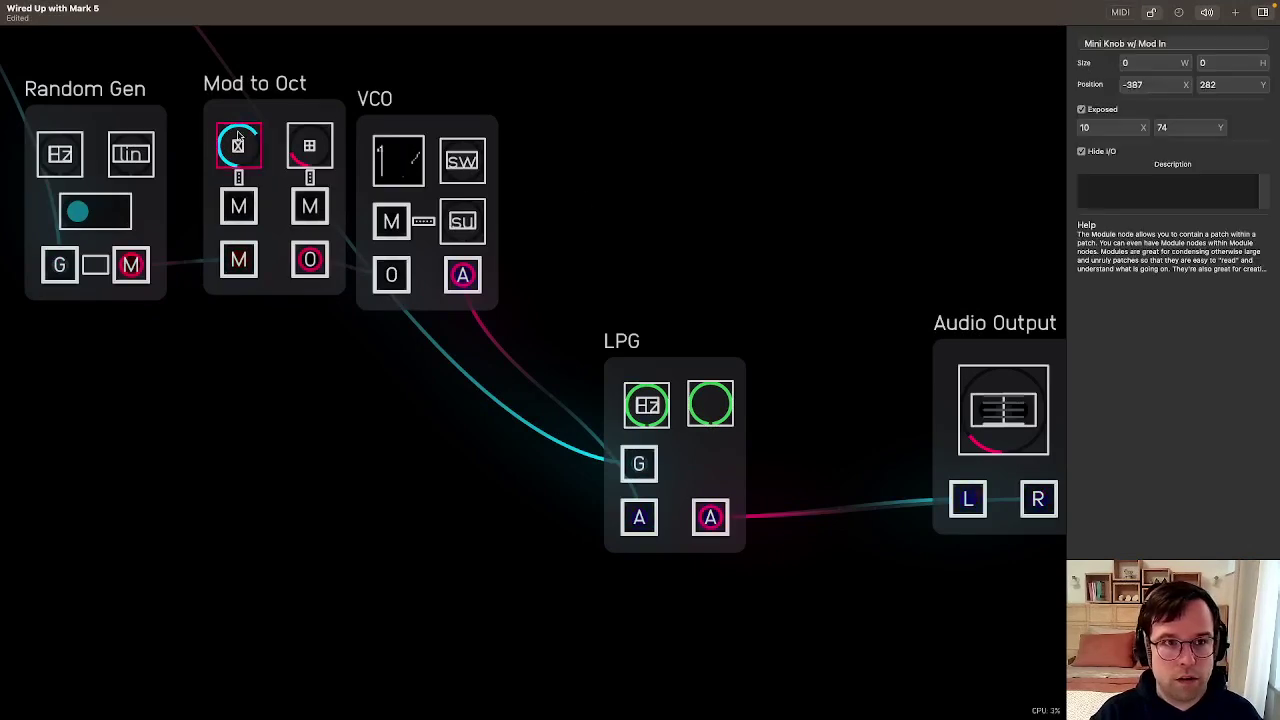
left_click(646, 404)
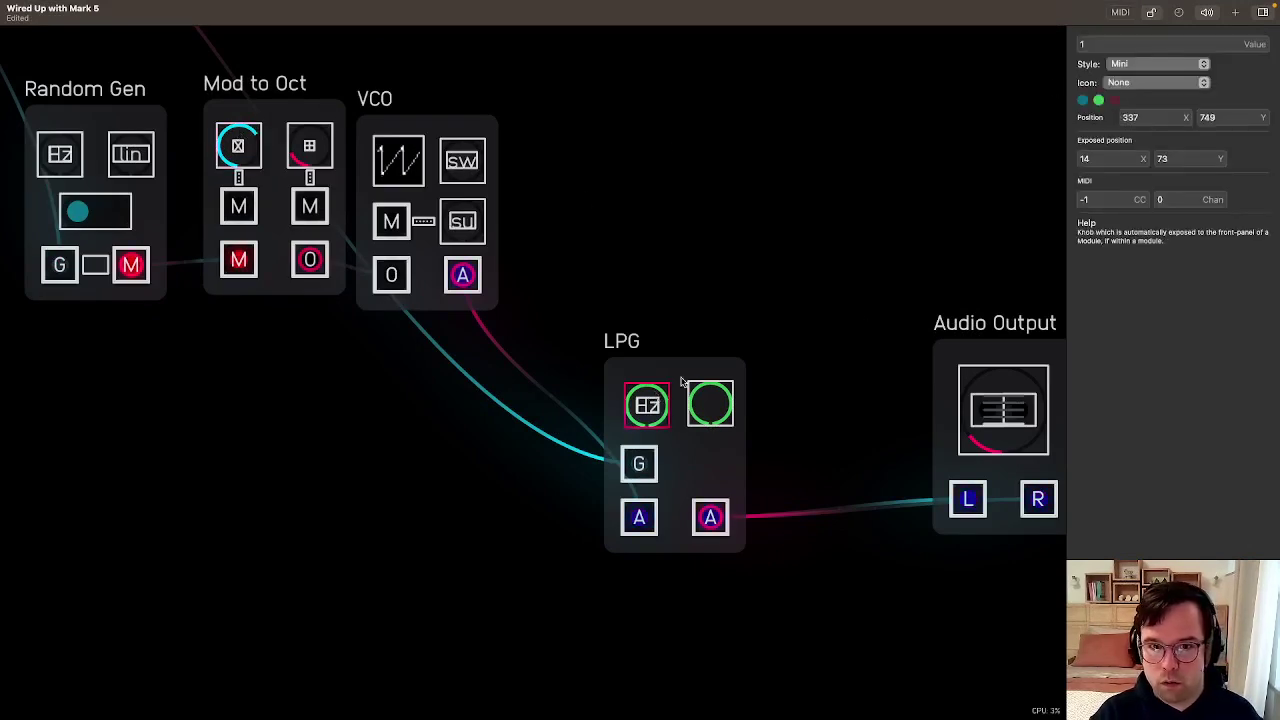
type("10")
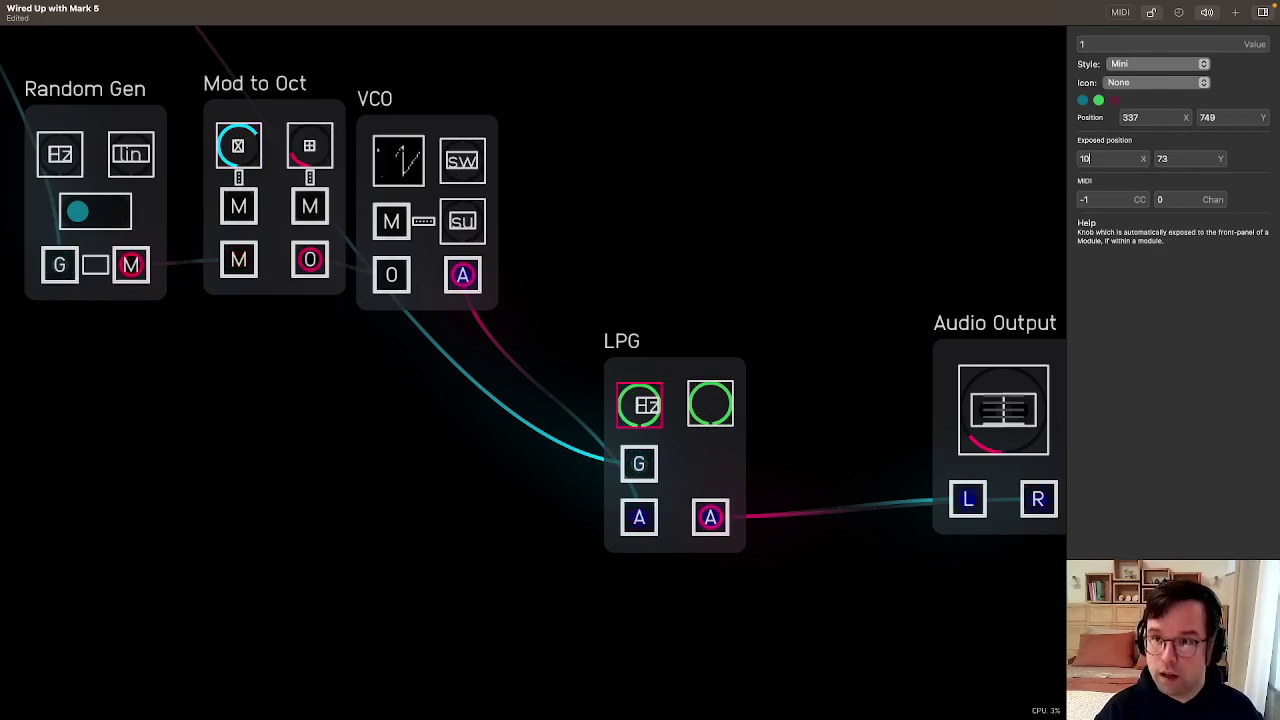
key("Tab")
type("74")
key("Return")
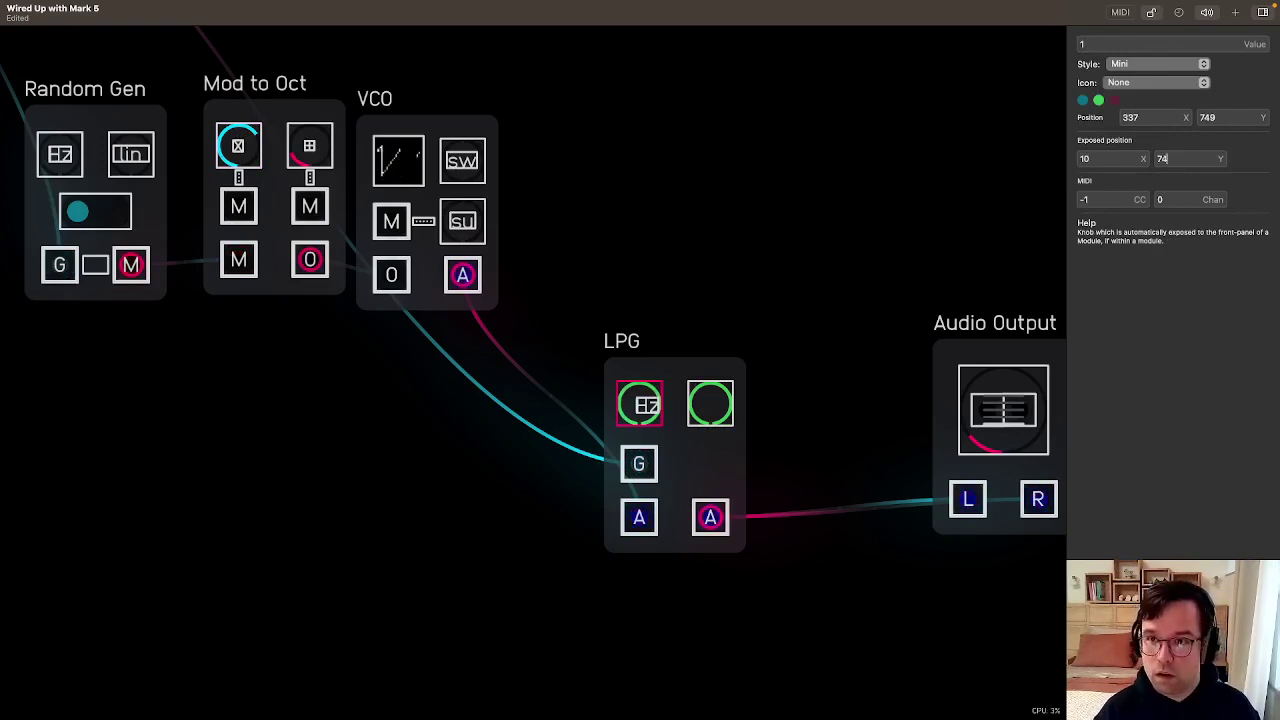
Centre the Hz label on its LPG knob at exposed position X 4, Y 70, and lock panel editing
left_click(709, 411)
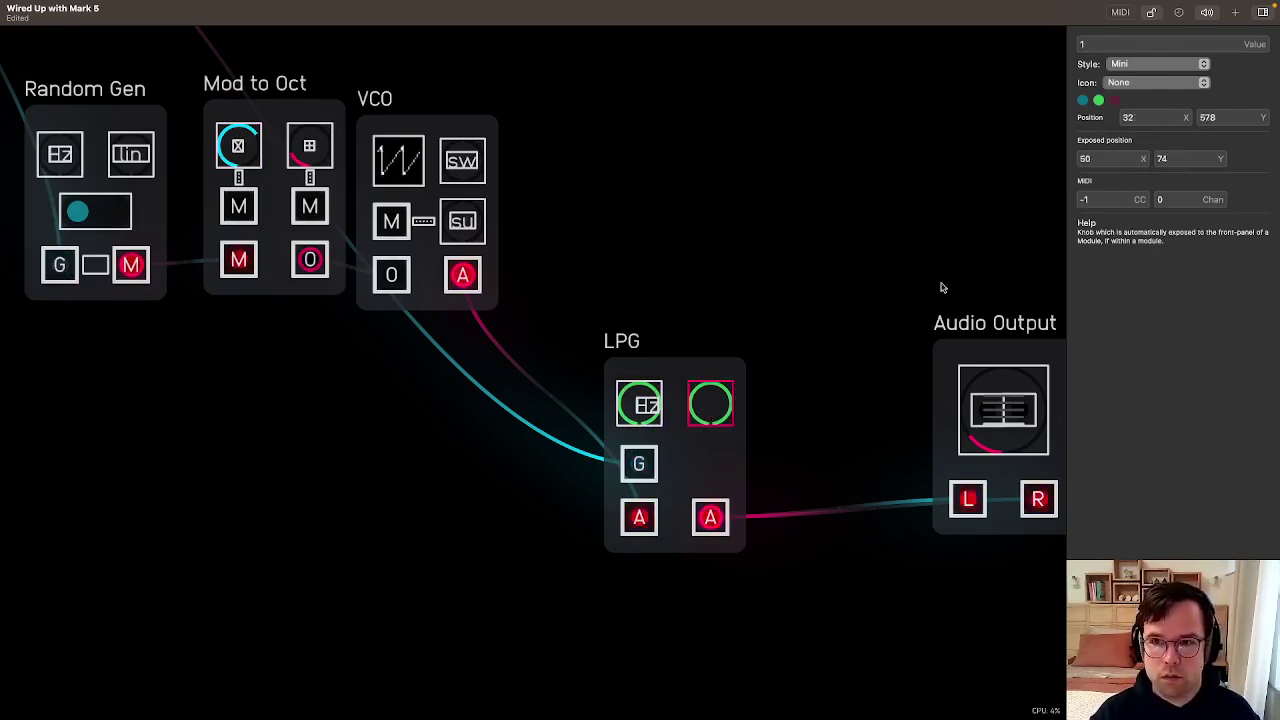
left_click(1220, 156)
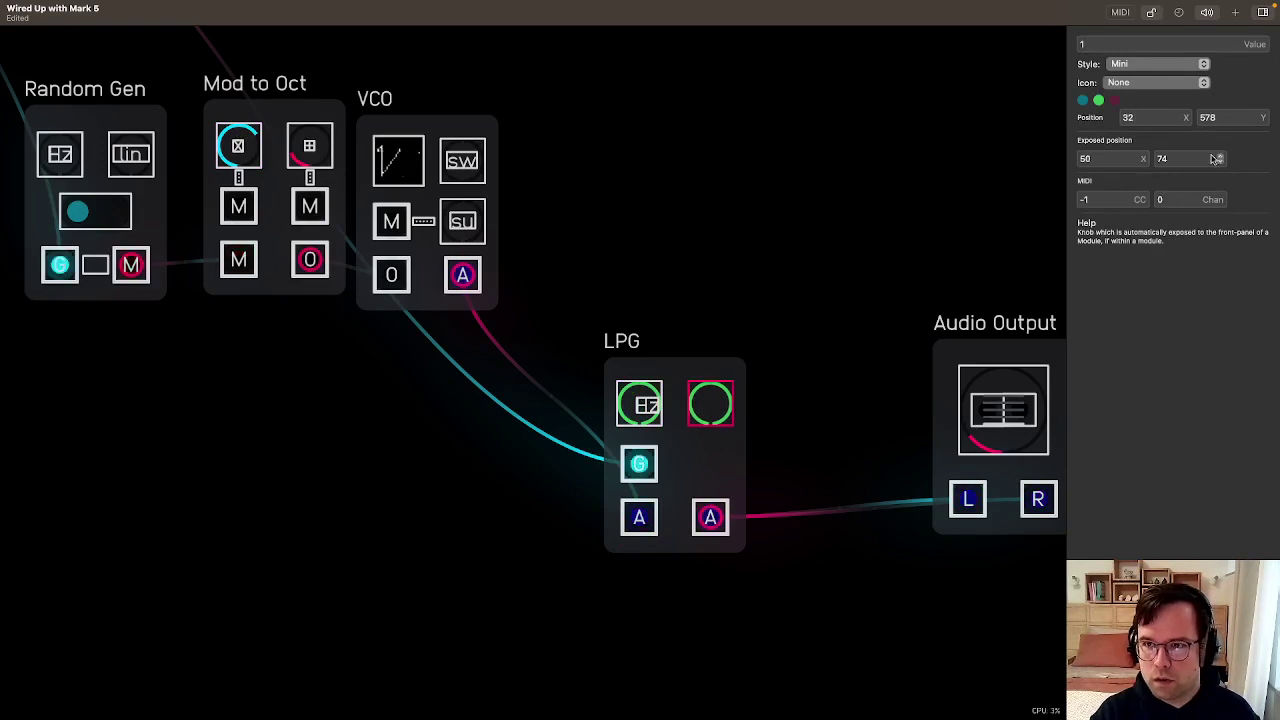
left_click(663, 432)
left_click_drag(650, 404, 643, 404)
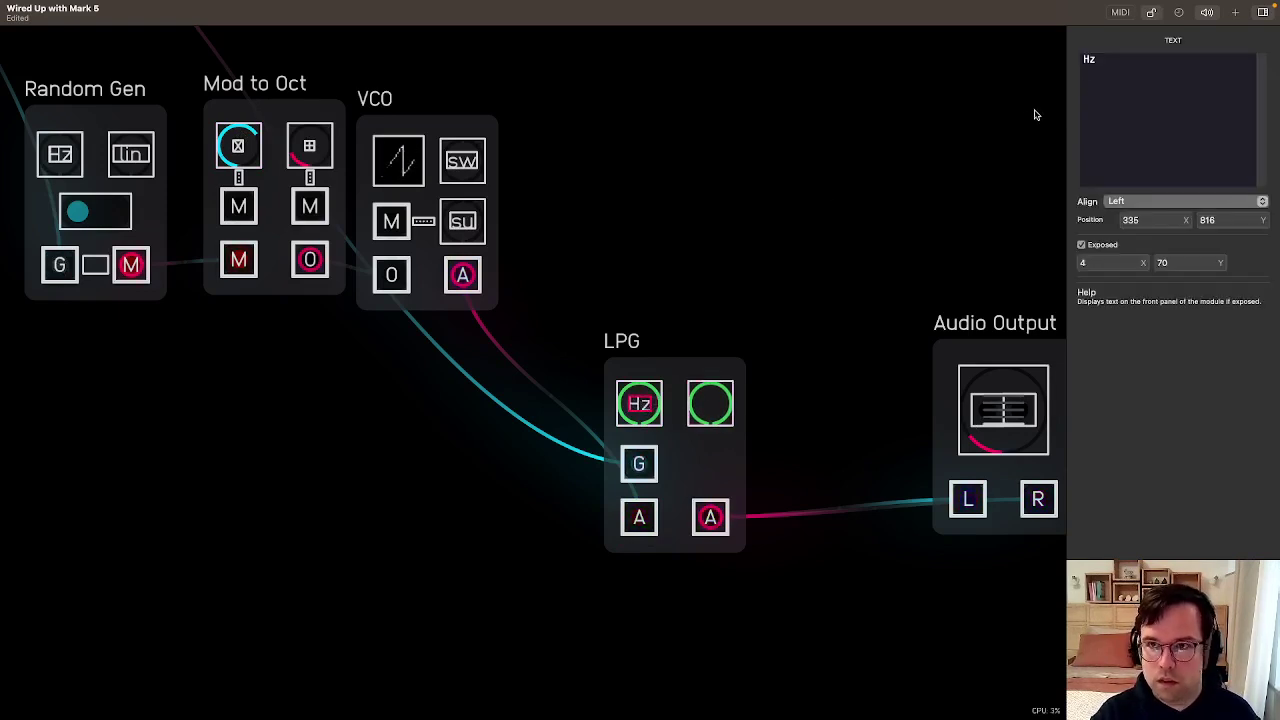
left_click(1152, 12)
Turn the LPG's unlabelled decay knob partway down and move the LPG up to about X 253, Y 360
scroll(749, 454, "down", 3)
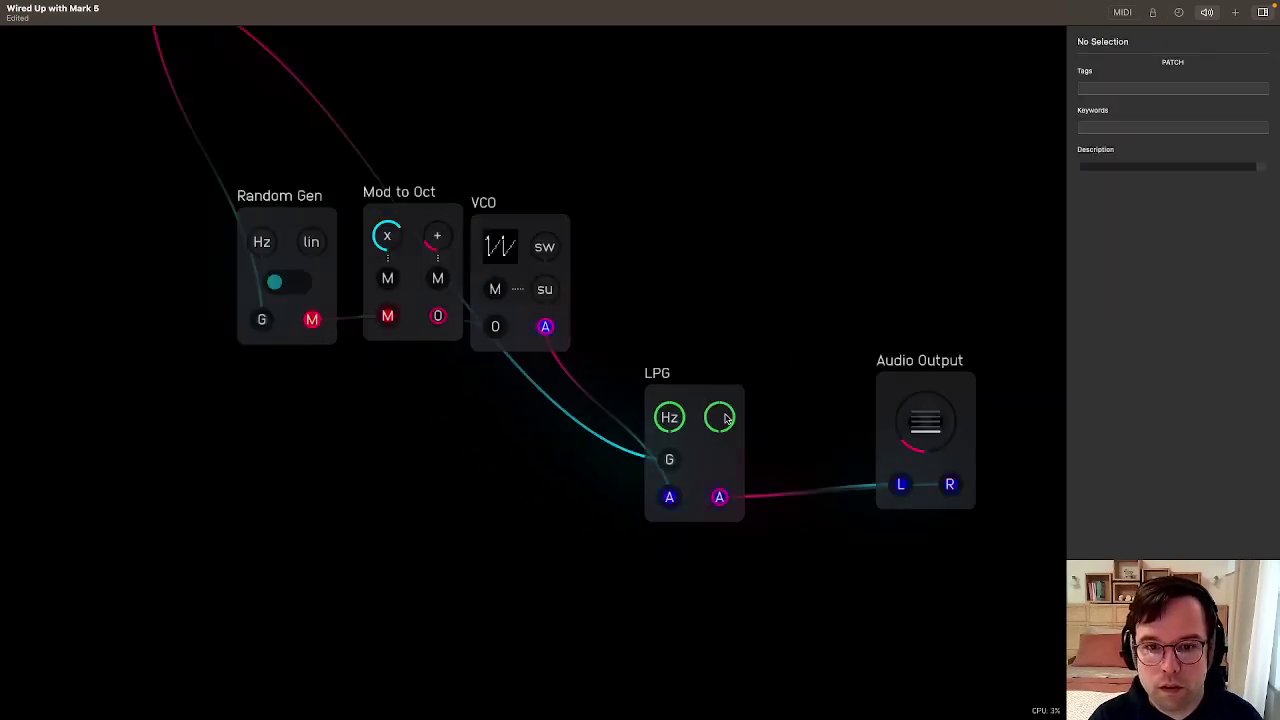
scroll(729, 430, "up", 1)
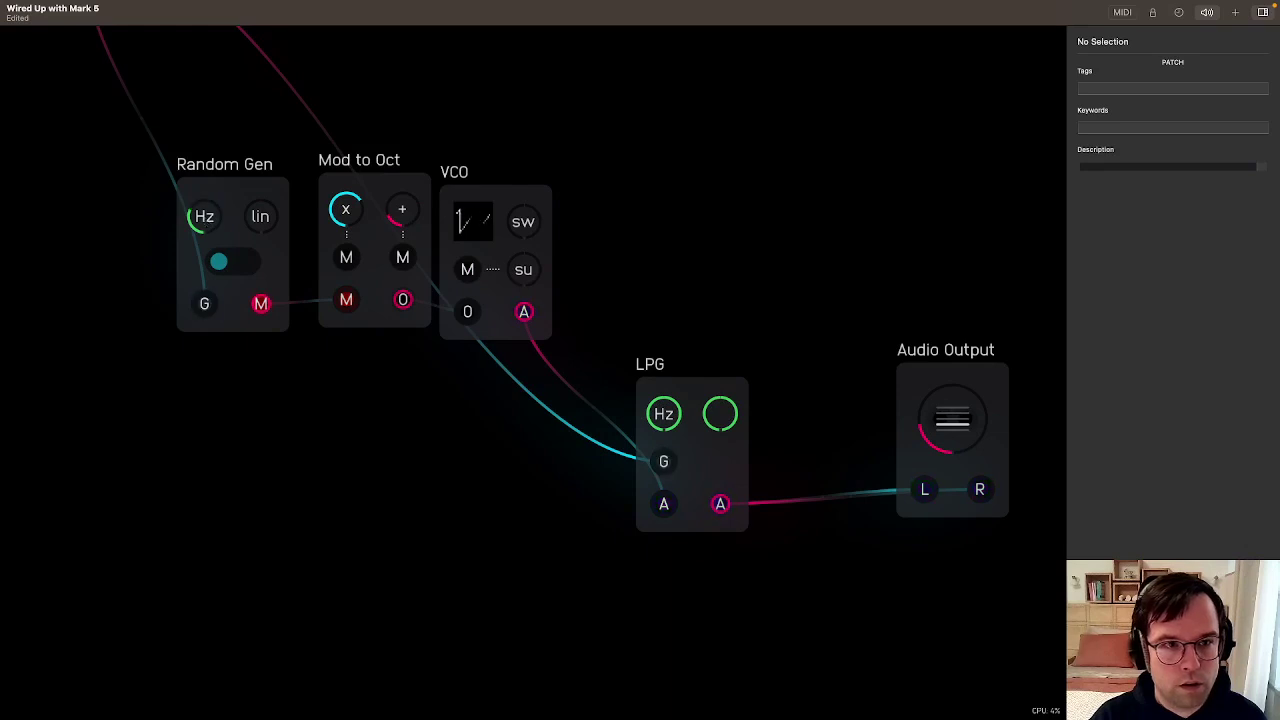
mouse_move(690, 405)
left_mouse_down()
mouse_move(634, 455)
mouse_move(678, 387)
left_mouse_up()
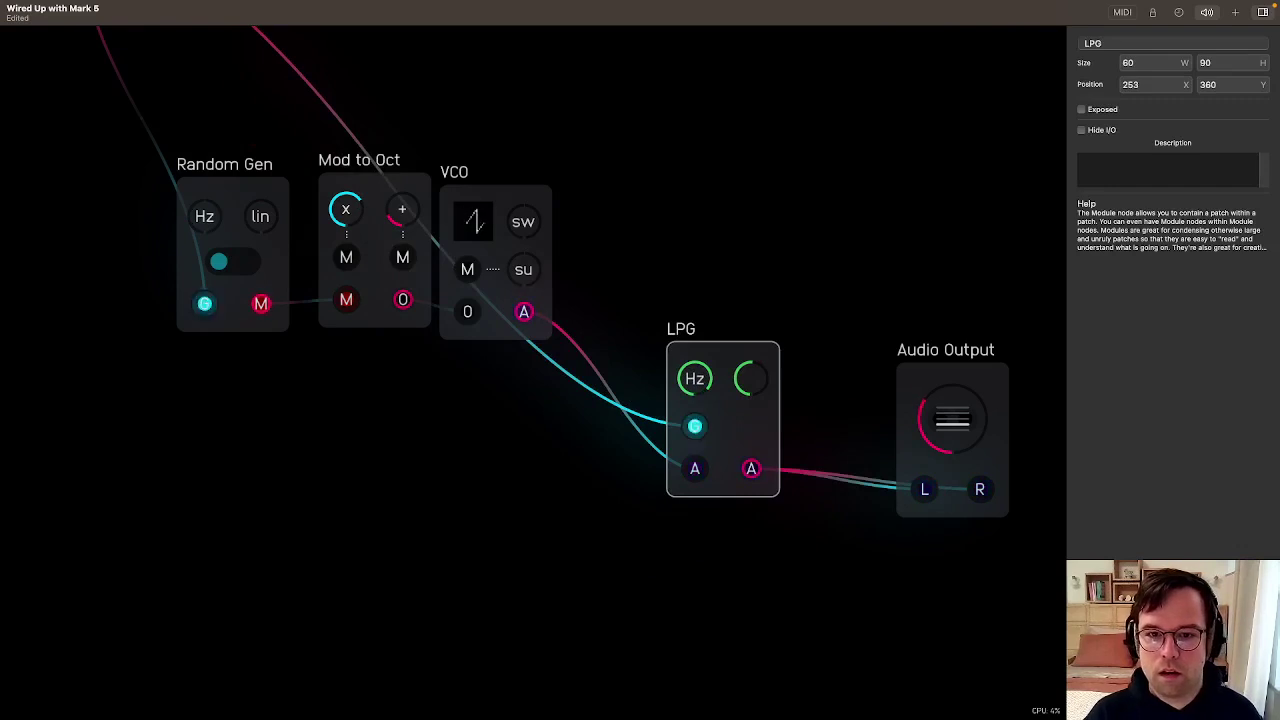
Move the LPG beside the VCO at about X 211, Y 480, and add a copy of its Hz text reading D beside the inner decay knob
left_click_drag(733, 360, 670, 187)
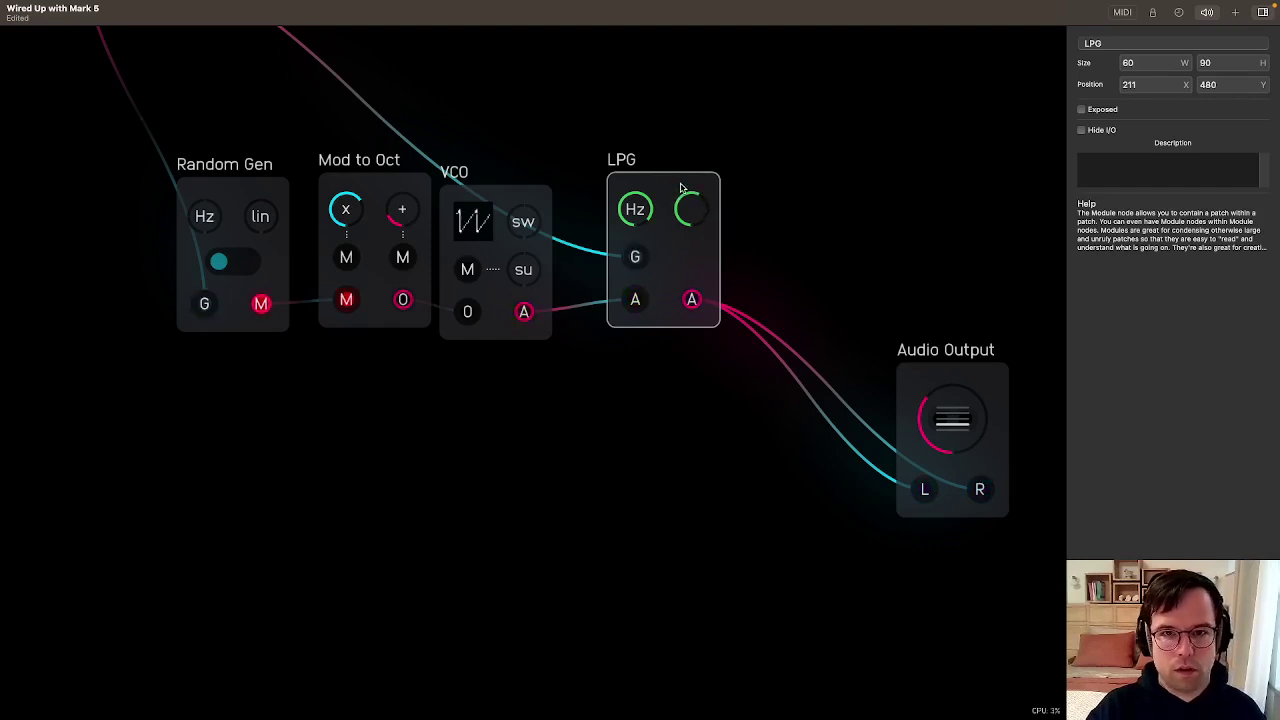
double_click(690, 215)
left_click_drag(700, 104, 360, 325)
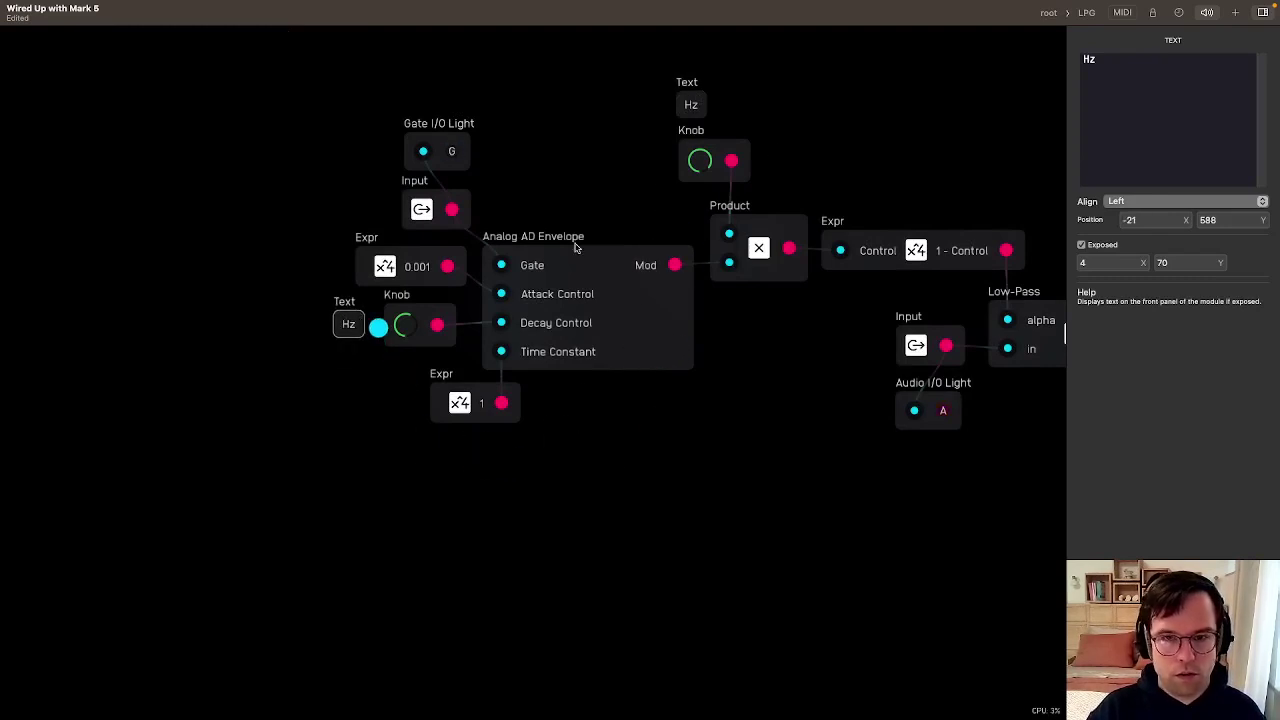
type("D")
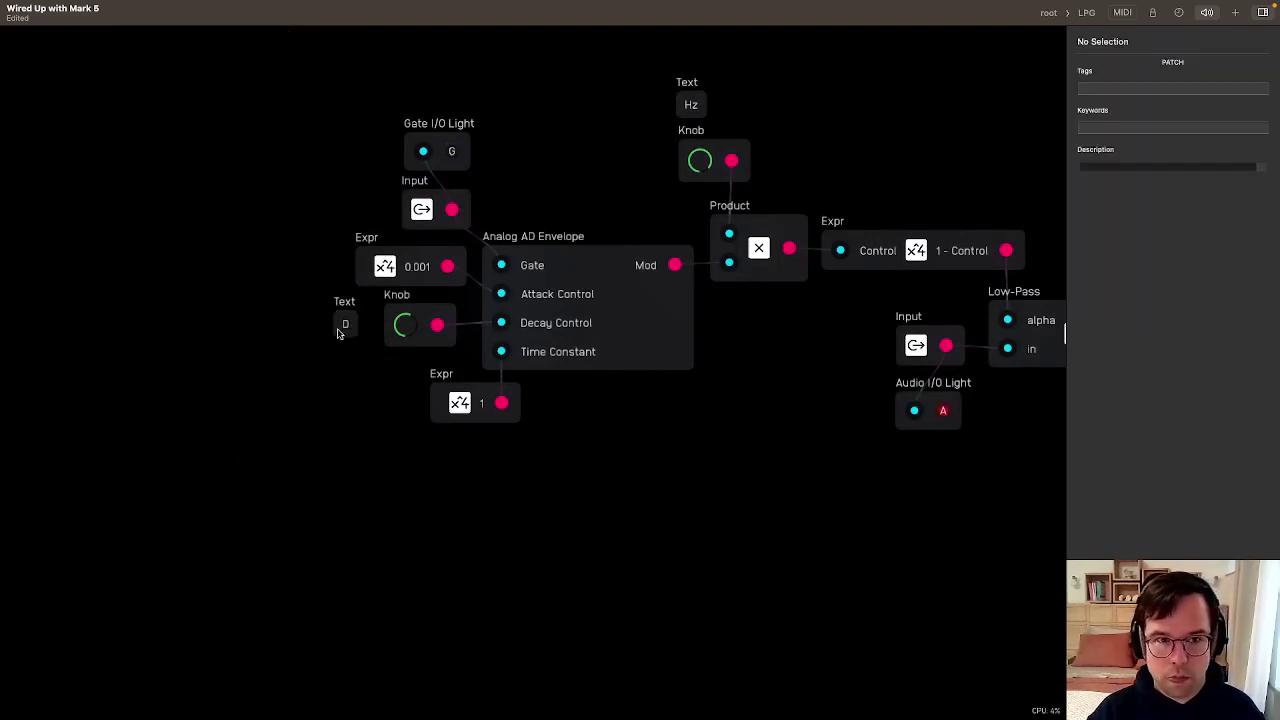
left_click(1046, 14)
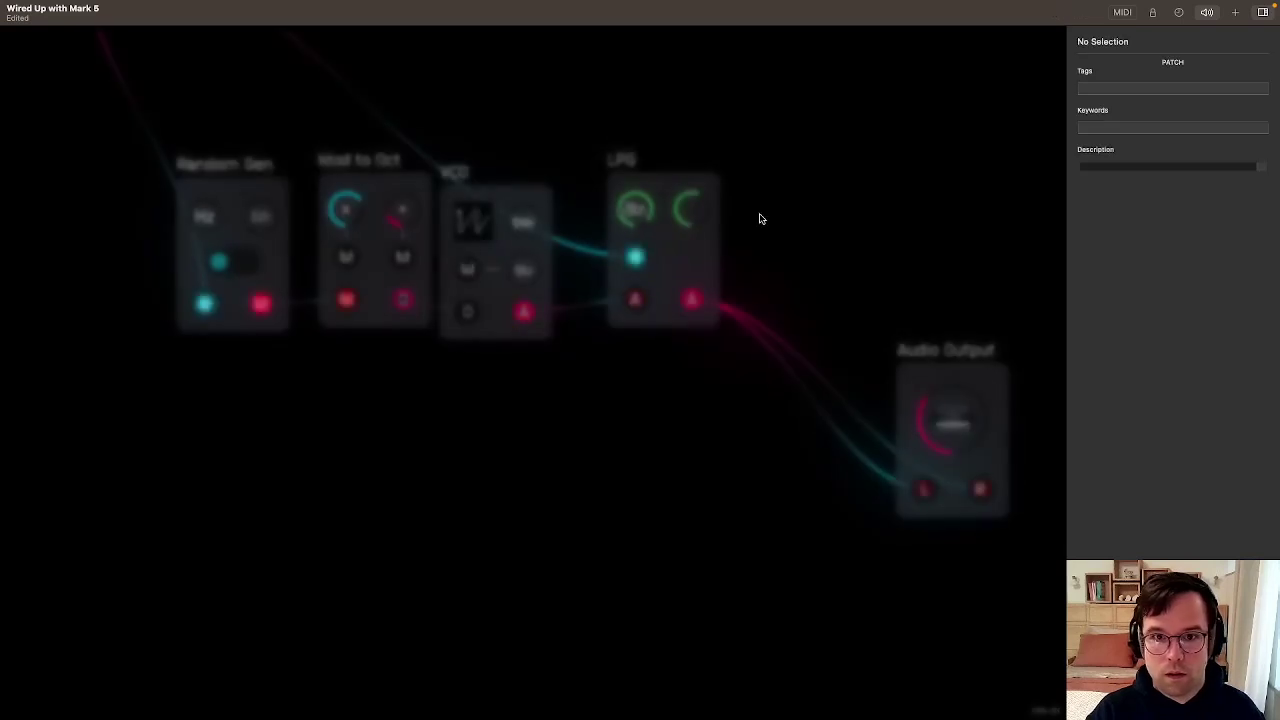
Centre the D label on the LPG's decay knob at exposed position X 47, Y 70, and lock panel editing
scroll(757, 214, "up", 5)
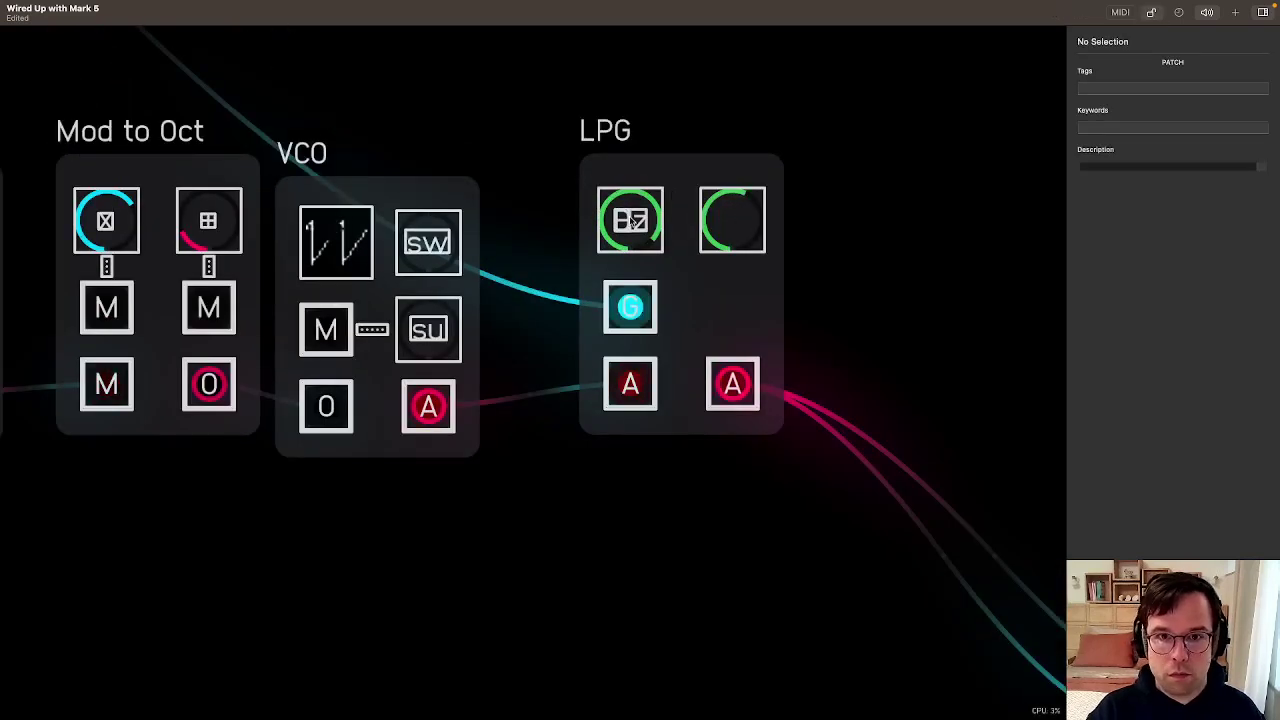
left_click(735, 220)
left_click(1151, 12)
scroll(796, 342, "down", 1)
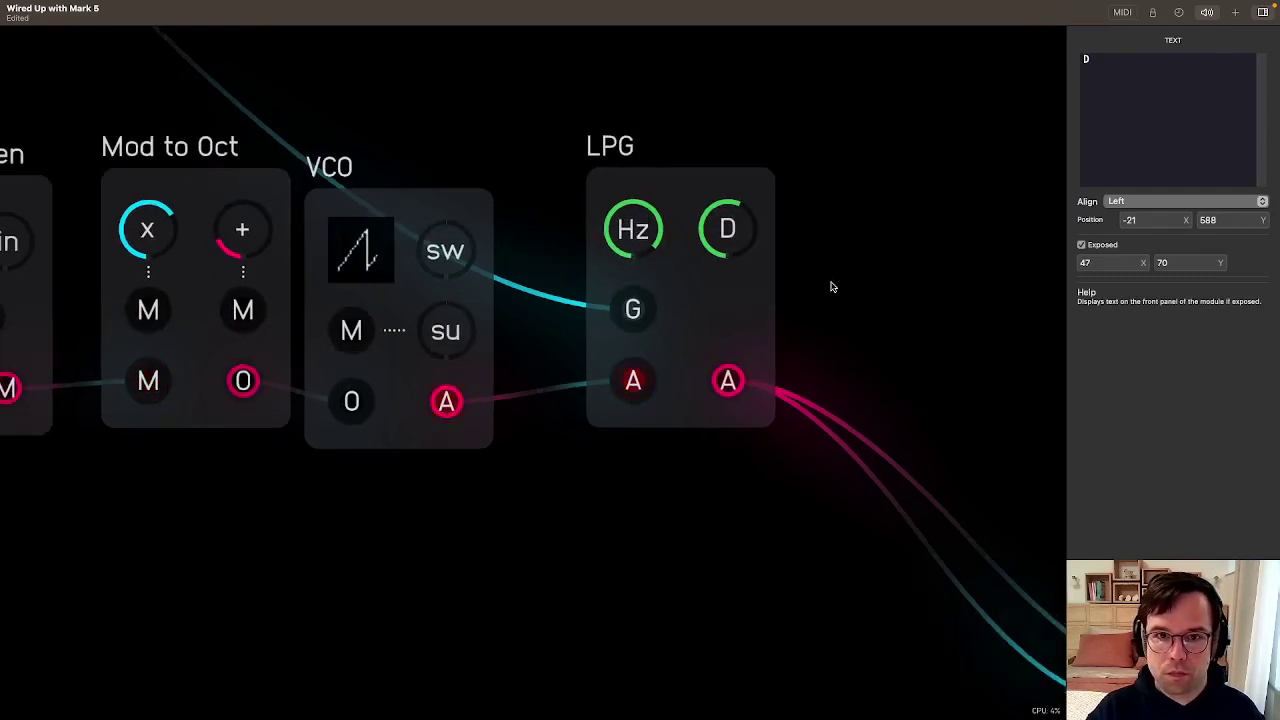
left_click(831, 286)
Line up the modules in one row, with Clock before Random Gen, VCO closer to LPG, and Audio Output at about X 300, Y 476
scroll(594, 385, "down", 4)
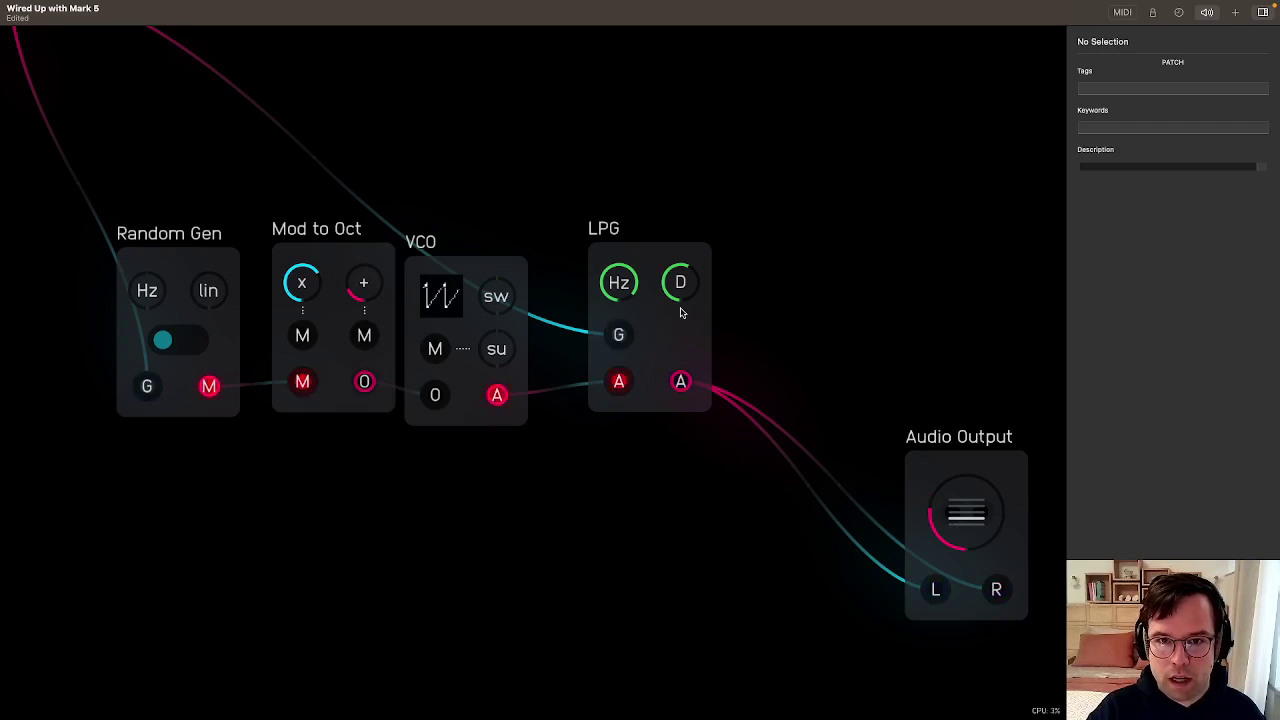
scroll(664, 340, "down", 3)
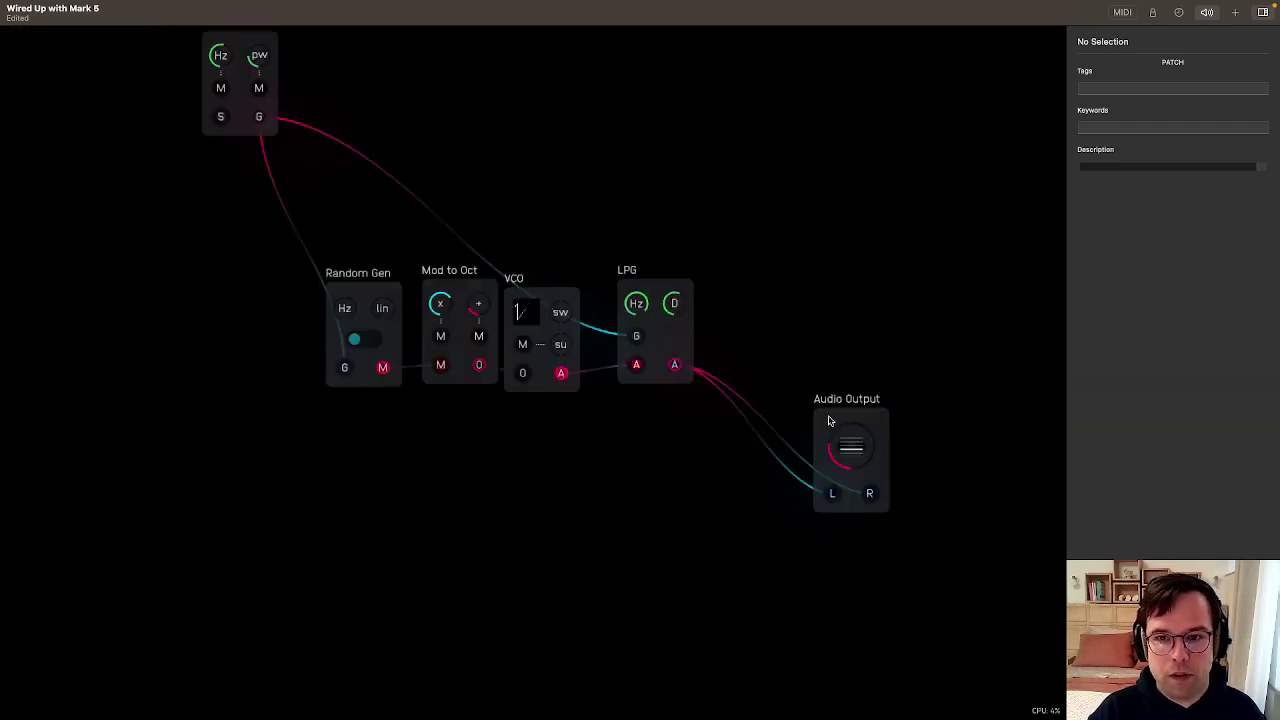
left_click_drag(854, 413, 731, 289)
left_click_drag(540, 298, 547, 291)
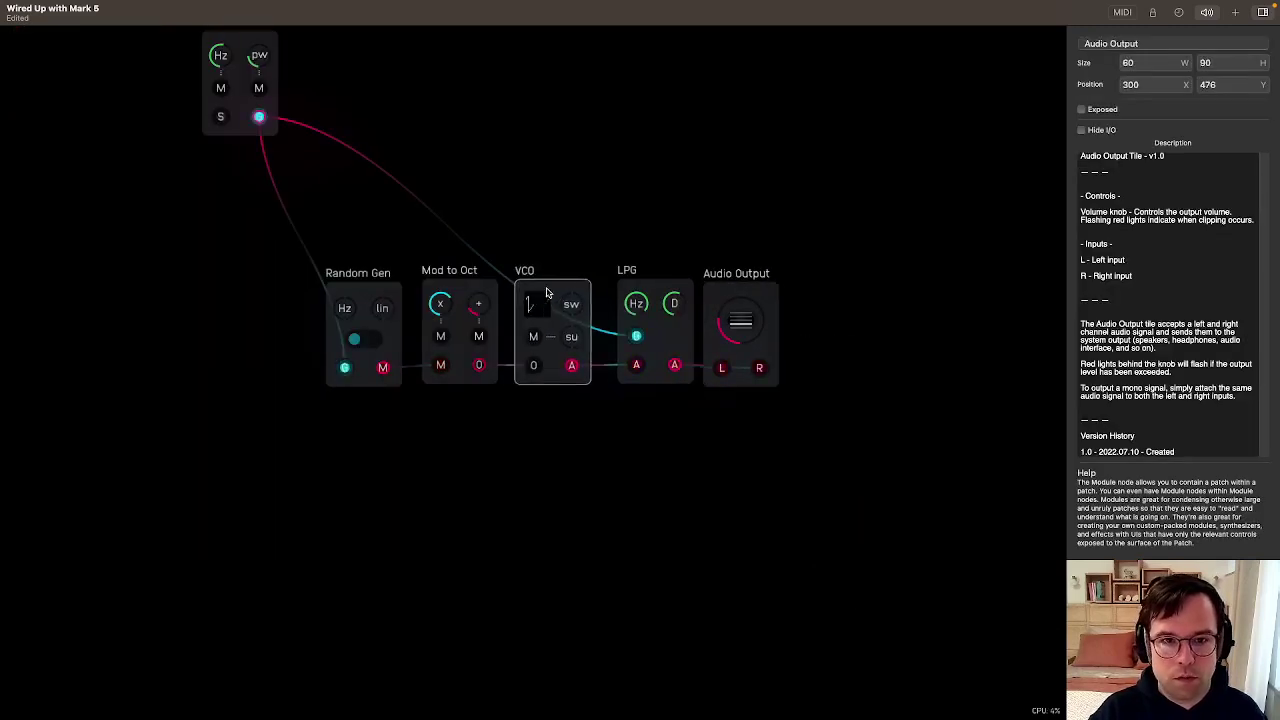
left_click(327, 302)
left_click_drag(327, 302, 540, 346)
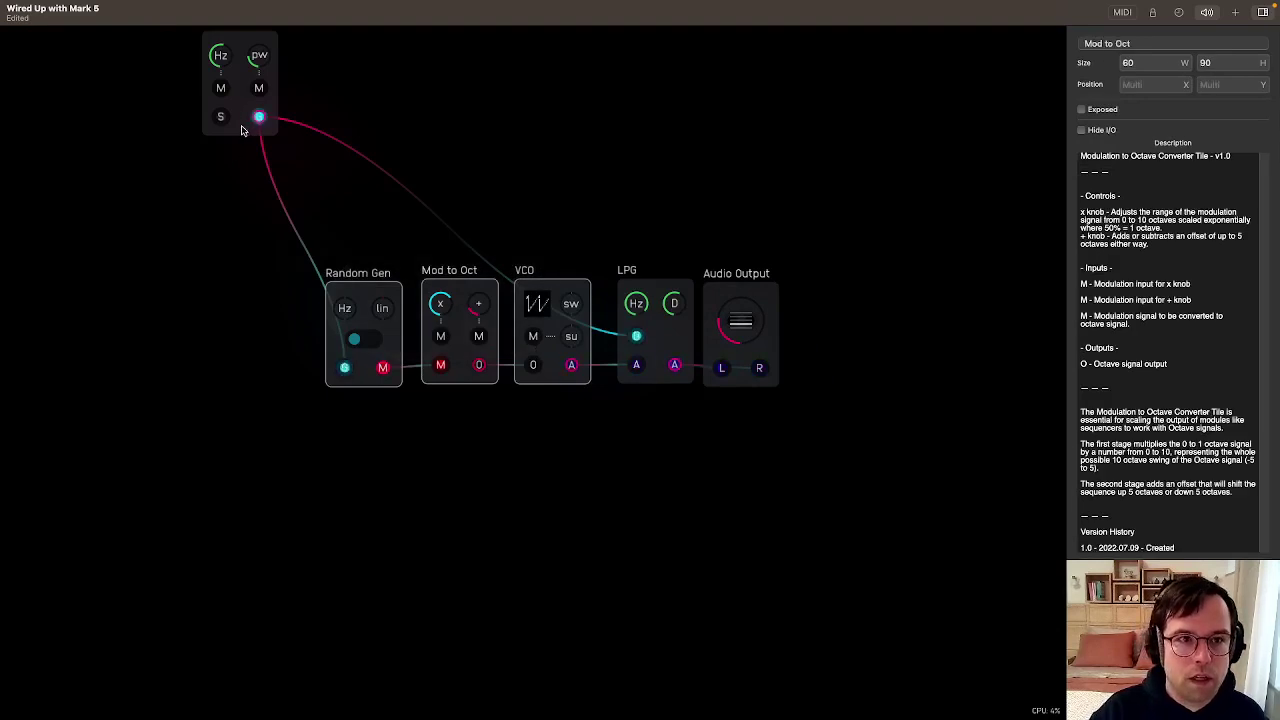
left_click_drag(243, 131, 274, 375)
Review the LPG's inner patch, return to the root patch, and shift the LPG closer to the VCO at about X 199, Y 480
left_click(650, 295)
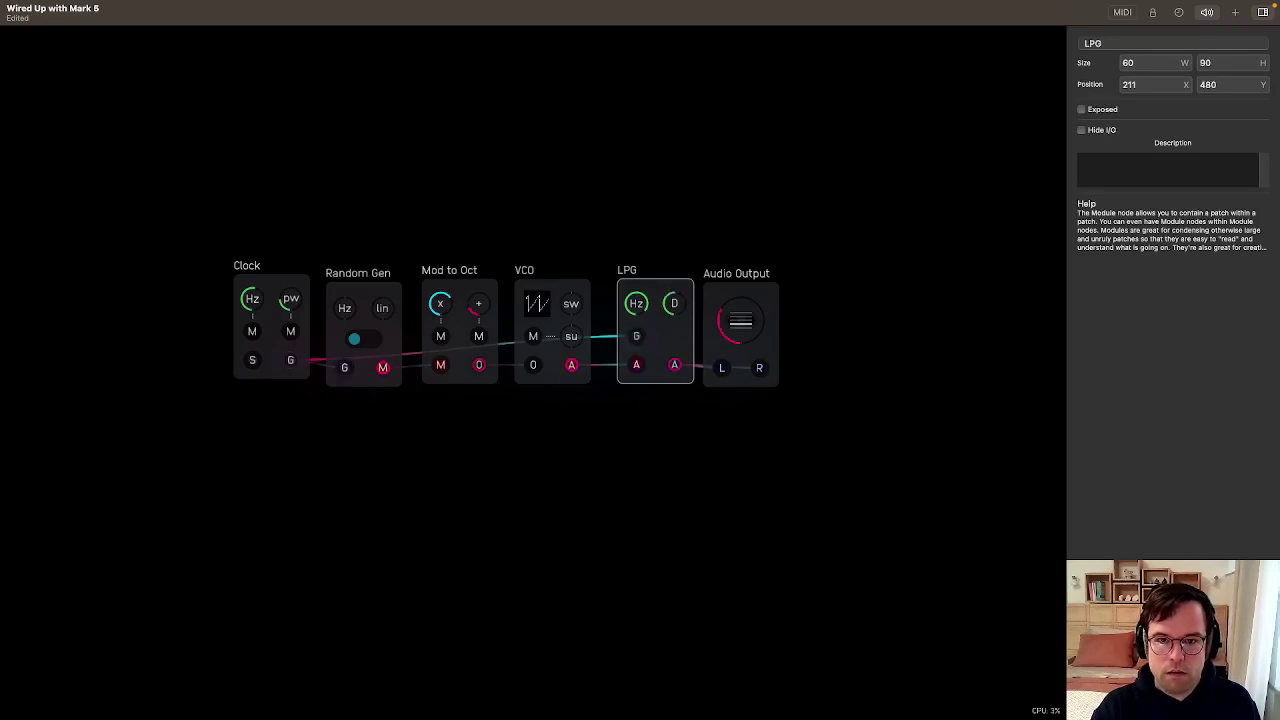
double_click(657, 290)
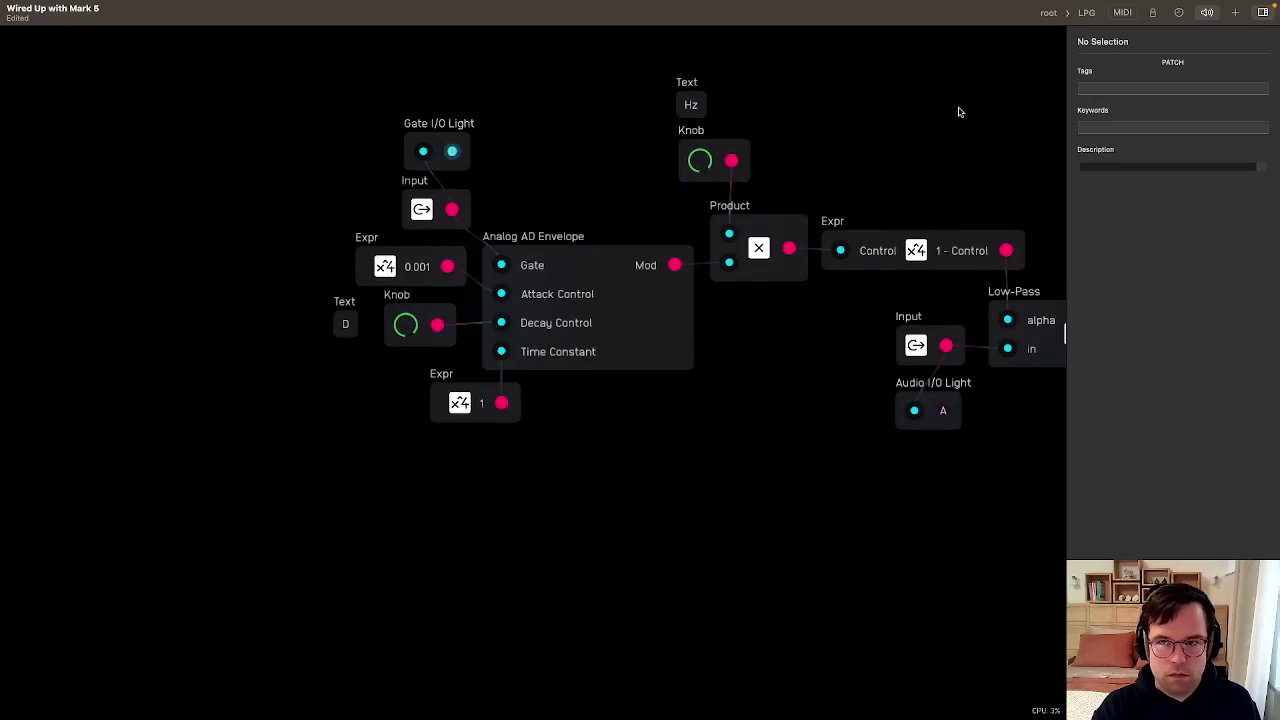
left_click(1062, 14)
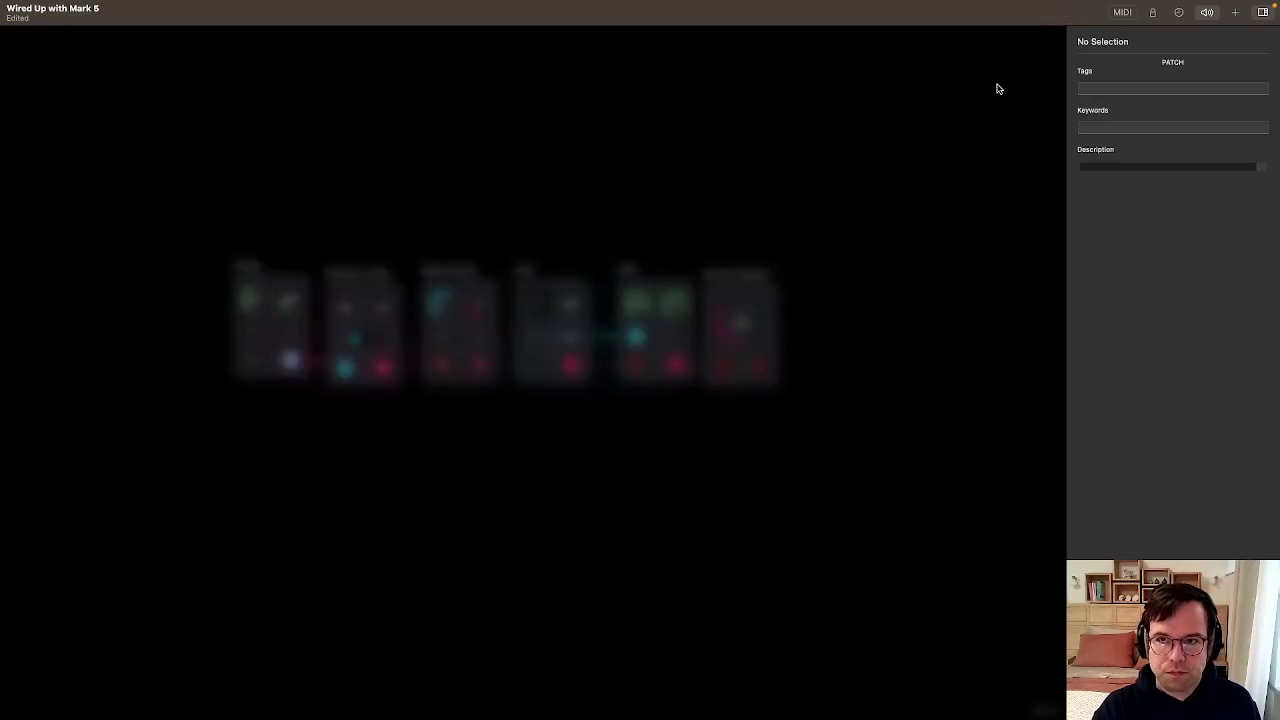
left_click(660, 298)
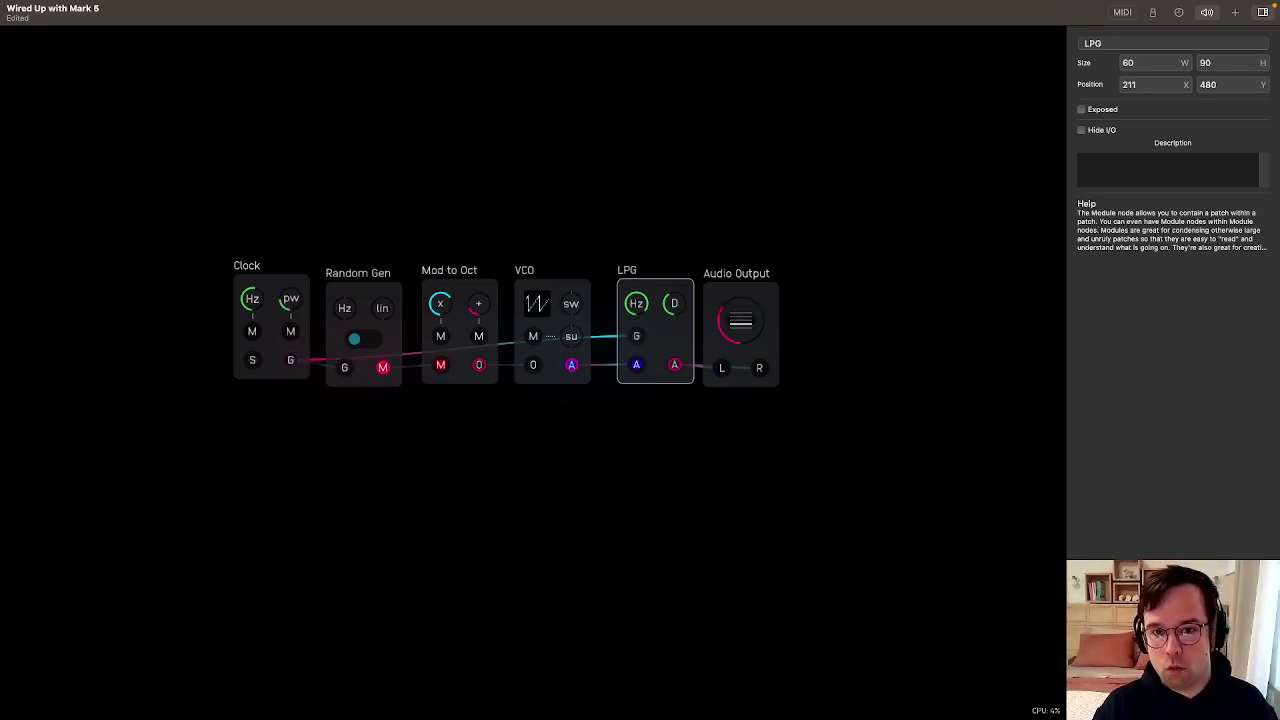
left_click_drag(648, 292, 638, 292)
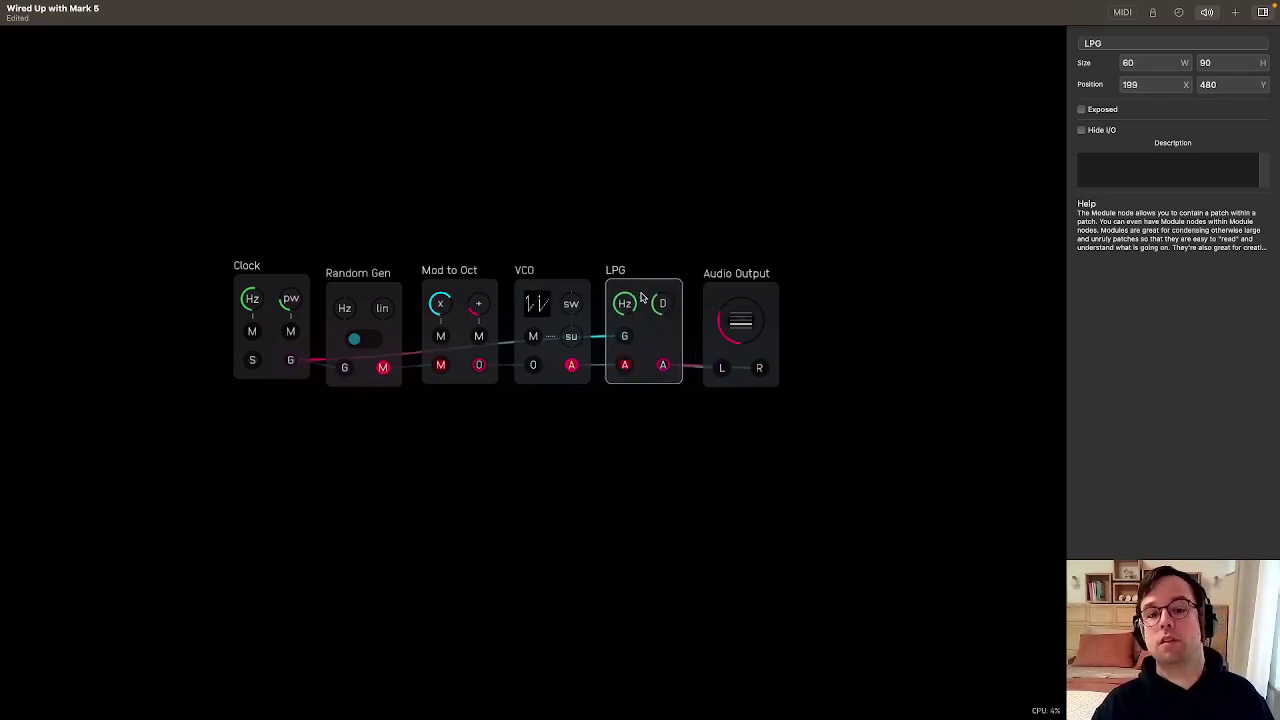